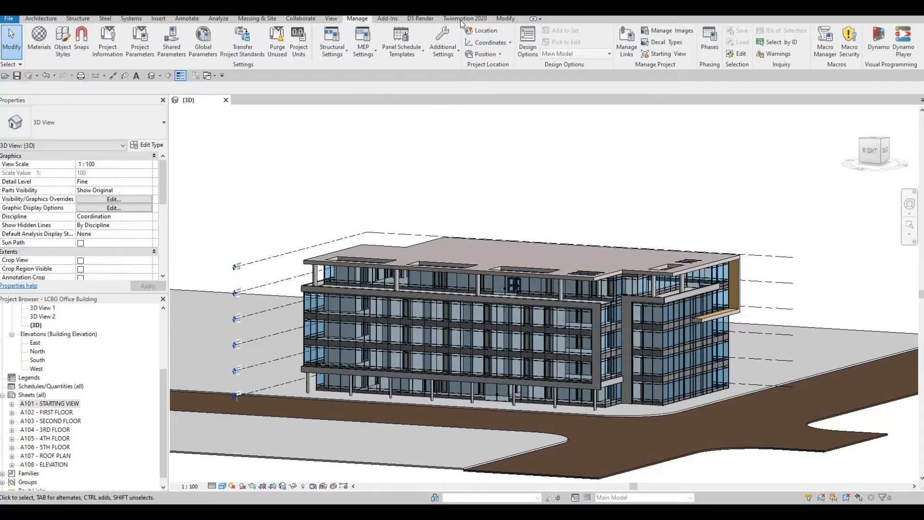
Step: Send the LCBG Office Building 3D view from Revit to Twinmotion through Direct Link as a new project
{"action": "left_click", "coordinate": [464, 19]}
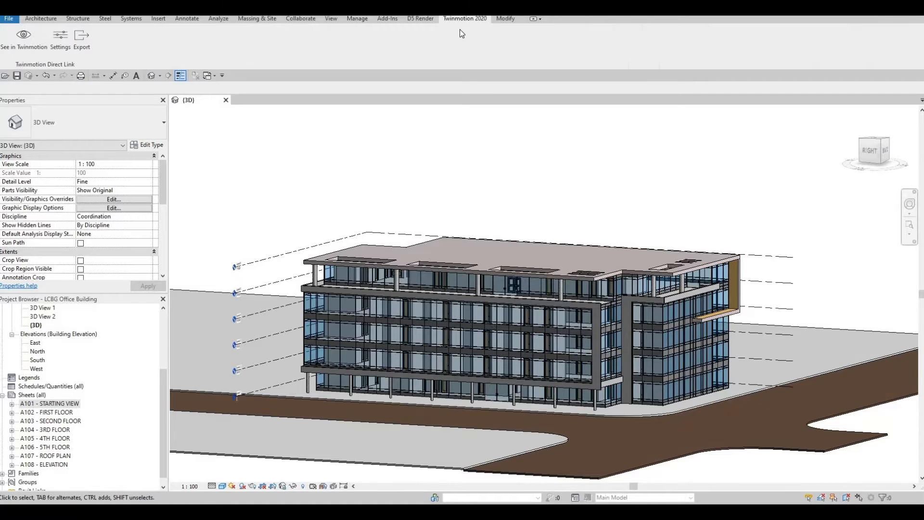
{"action": "left_click", "coordinate": [21, 50]}
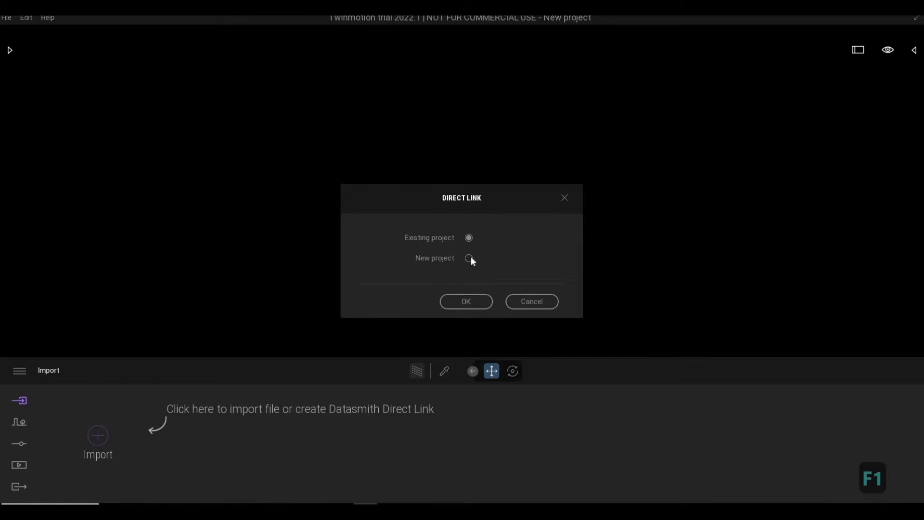
{"action": "left_click", "coordinate": [469, 258]}
{"action": "left_click", "coordinate": [471, 301]}
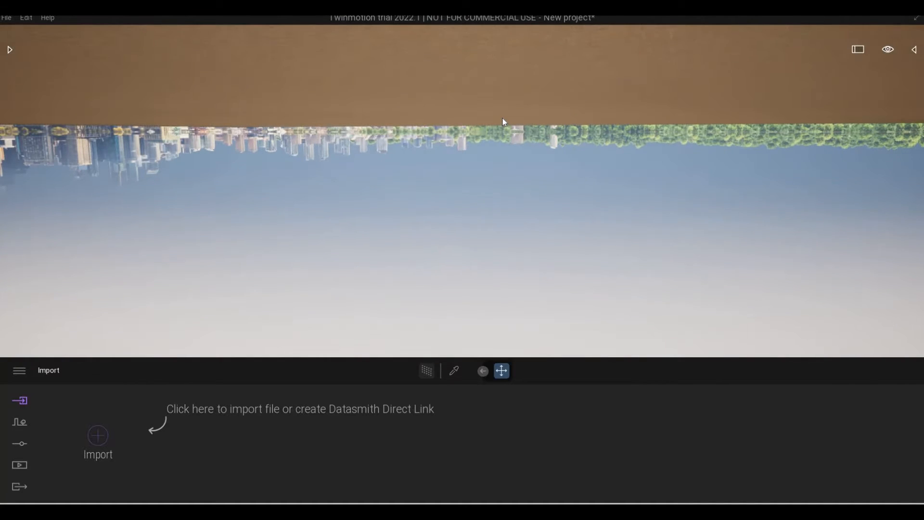
Step: Fly above the ground and around the side of the imported building to examine its lower floors and adjoining road
{"action": "key", "text": "w"}
{"action": "key", "text": "e"}
{"action": "key", "text": "q"}
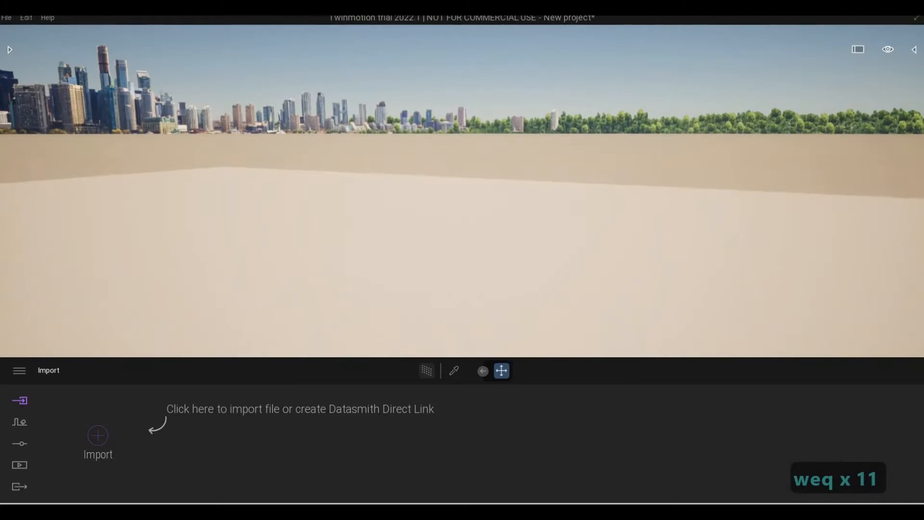
{"action": "key", "text": "a"}
{"action": "key", "text": "s"}
{"action": "key", "text": "q"}
{"action": "key", "text": "e"}
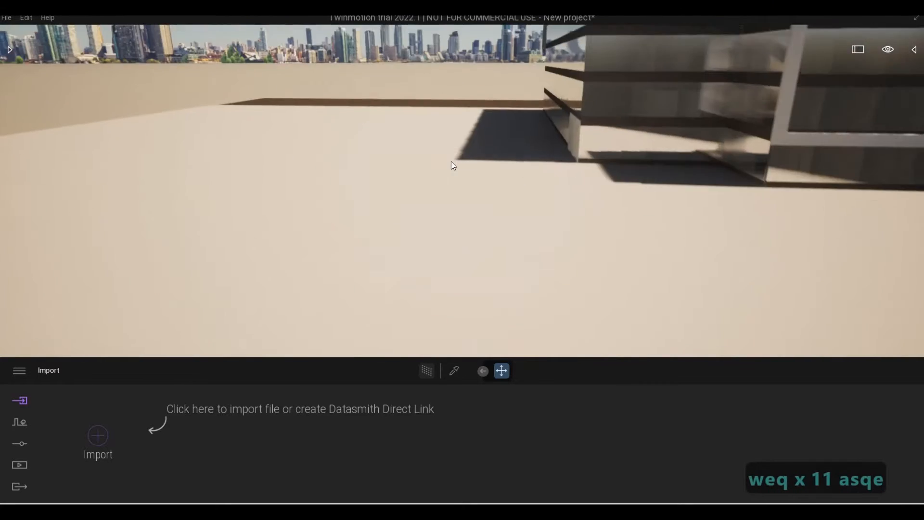
{"action": "key", "text": "w"}
{"action": "key", "text": "s"}
{"action": "key", "text": "d"}
{"action": "key", "text": "a"}
{"action": "key", "text": "e"}
{"action": "key", "text": "w"}
{"action": "key", "text": "a"}
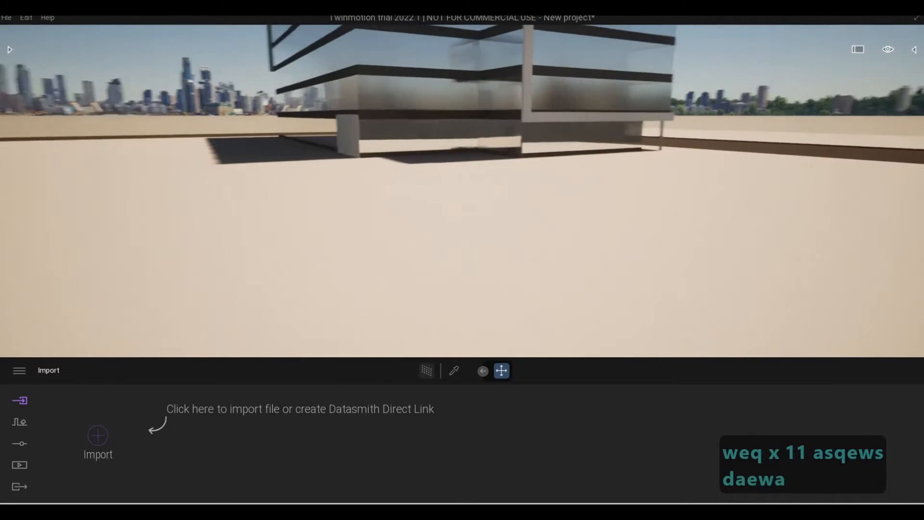
{"action": "key", "text": "w"}
{"action": "key", "text": "a"}
{"action": "key", "text": "w"}
{"action": "key", "text": "q"}
{"action": "key", "text": "d"}
{"action": "key", "text": "w"}
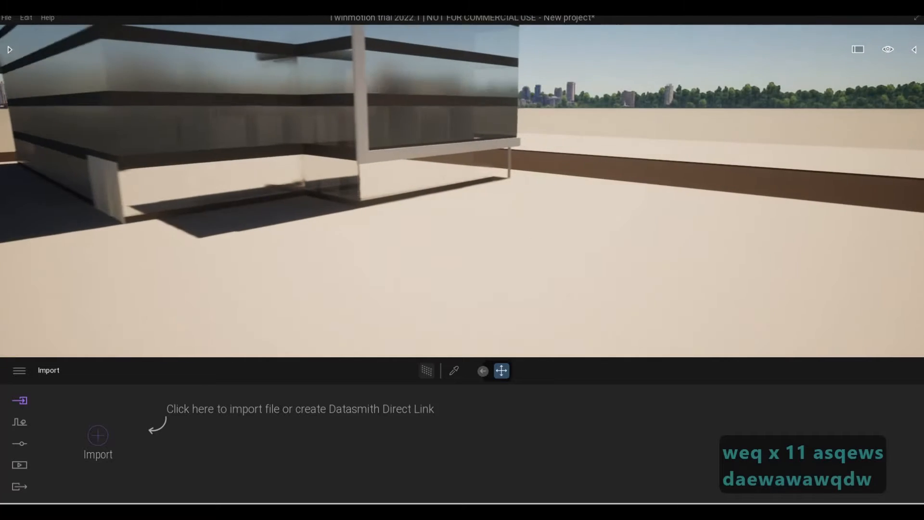
{"action": "key", "text": "w"}
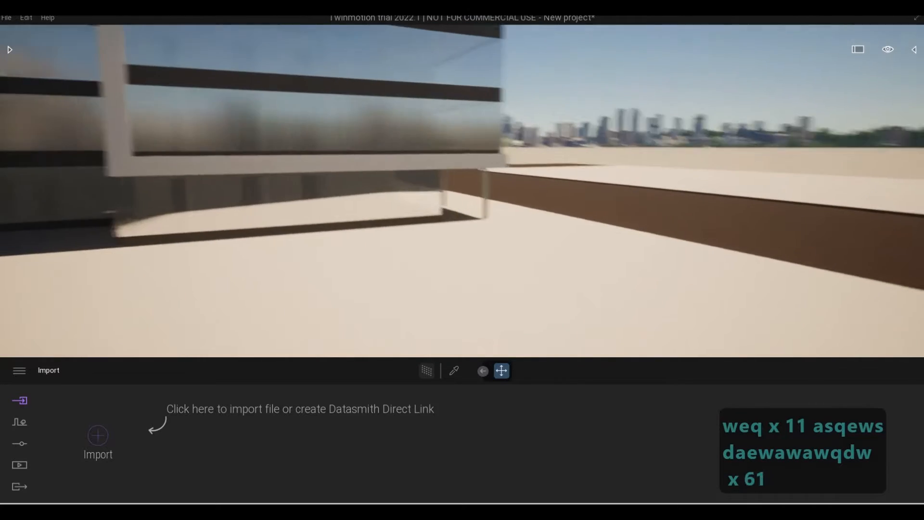
{"action": "key", "text": "q"}
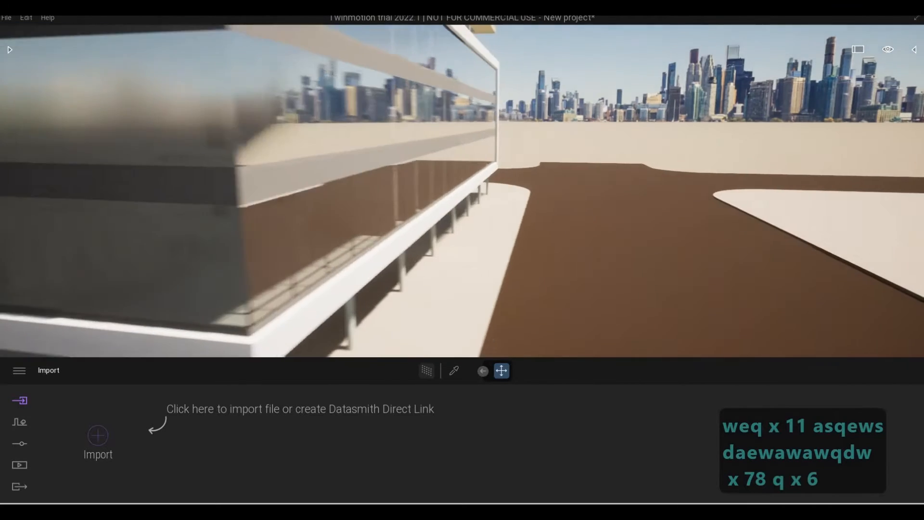
Step: Examine the long glazed facade and its ground-floor columns, backing away across the road
{"action": "right_click_drag", "start_coordinate": [461, 193], "coordinate": [202, 178]}
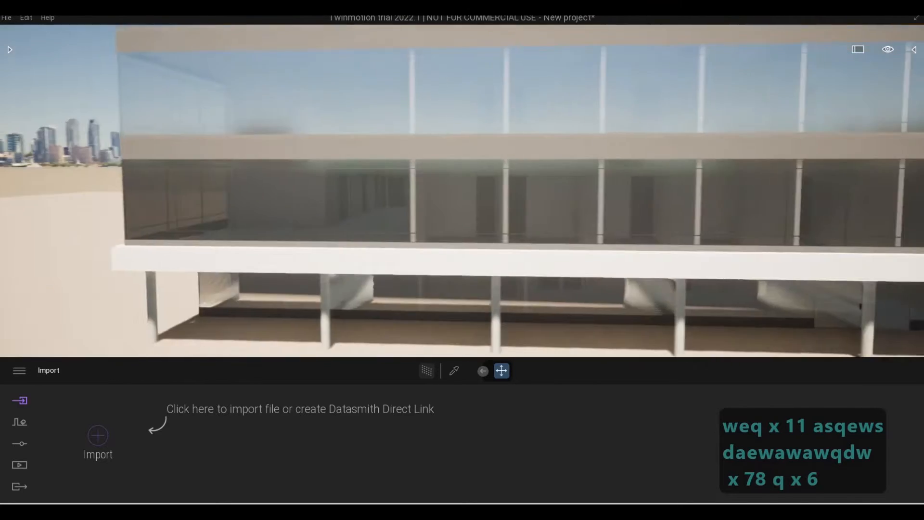
{"action": "key", "text": "s"}
{"action": "key", "text": "e"}
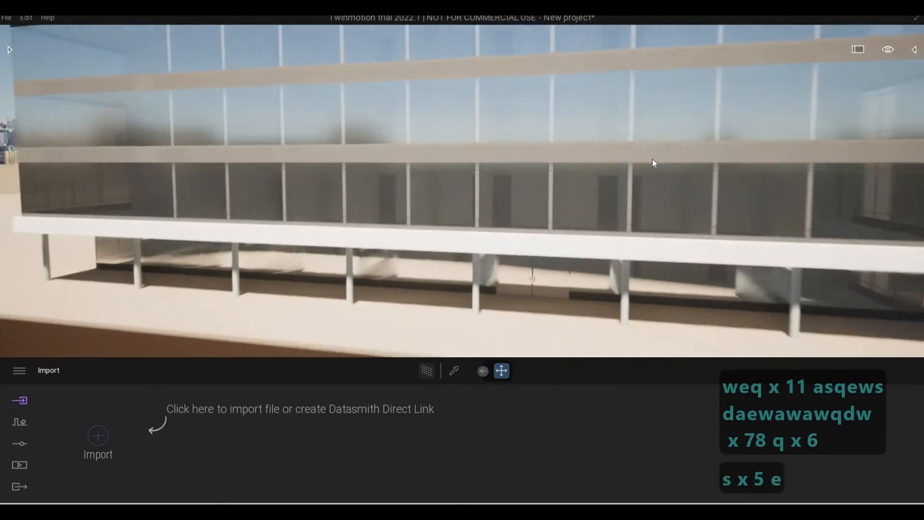
{"action": "key", "text": "e"}
{"action": "key", "text": "d"}
{"action": "key", "text": "q"}
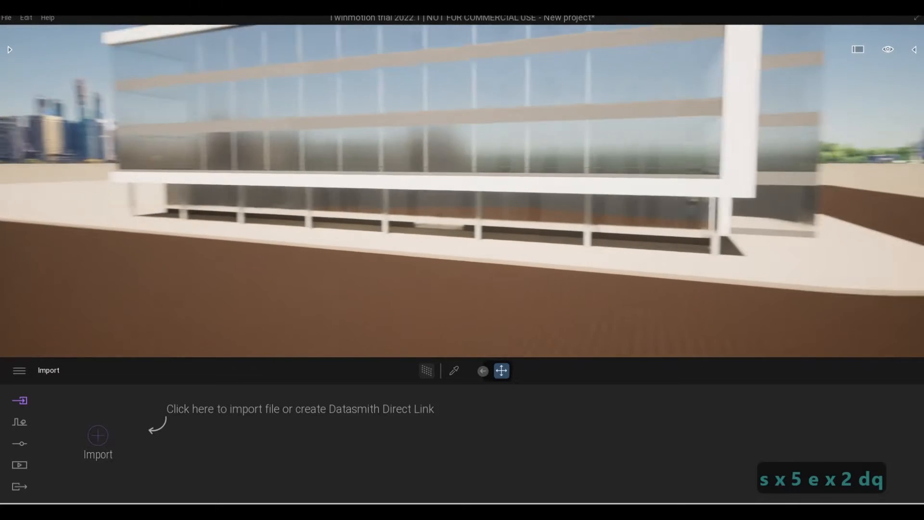
{"action": "key", "text": "s"}
{"action": "key", "text": "e"}
{"action": "key", "text": "d"}
{"action": "key", "text": "d"}
{"action": "key", "text": "d"}
{"action": "key", "text": "d"}
{"action": "key", "text": "s"}
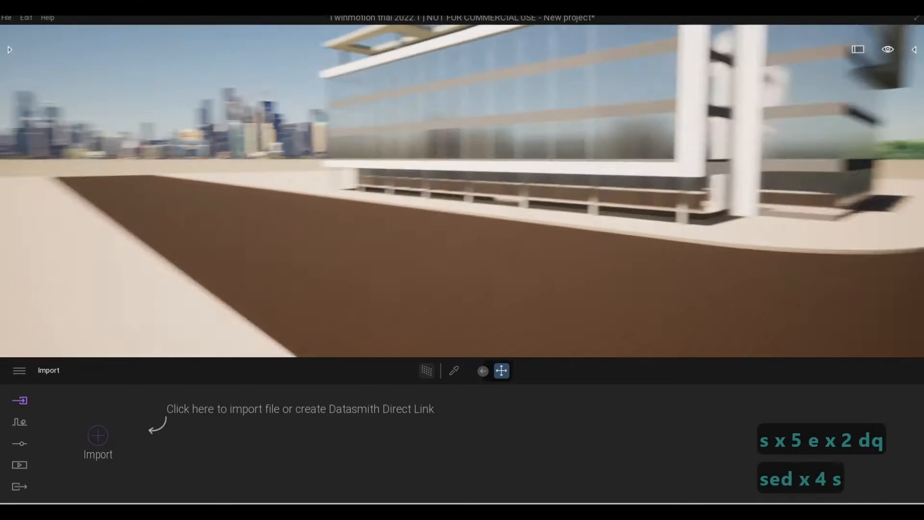
Step: Move sideways along the road to examine the intersection and the site's outer edge with the building beyond
{"action": "key", "text": "a"}
{"action": "key", "text": "d"}
{"action": "key", "text": "d"}
{"action": "key", "text": "d"}
{"action": "key", "text": "d"}
{"action": "key", "text": "d"}
{"action": "key", "text": "d"}
{"action": "key", "text": "d"}
{"action": "key", "text": "d"}
{"action": "key", "text": "d"}
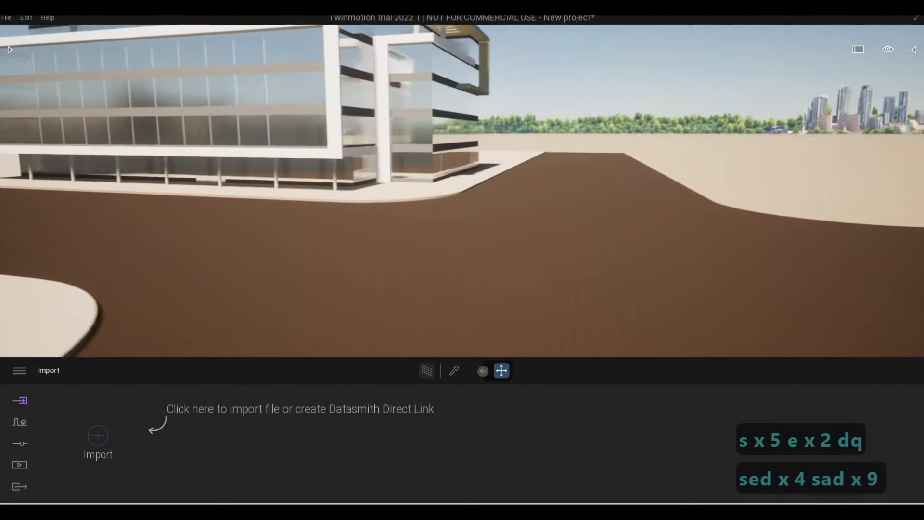
{"action": "key", "text": "d"}
{"action": "key", "text": "d"}
{"action": "key", "text": "d"}
{"action": "key", "text": "d"}
{"action": "key", "text": "d"}
{"action": "key", "text": "d"}
{"action": "key", "text": "d"}
{"action": "key", "text": "d"}
{"action": "key", "text": "d"}
{"action": "key", "text": "d"}
{"action": "key", "text": "d"}
{"action": "key", "text": "d"}
{"action": "key", "text": "d"}
{"action": "key", "text": "d"}
{"action": "key", "text": "d"}
{"action": "key", "text": "d"}
{"action": "key", "text": "d"}
{"action": "key", "text": "d"}
{"action": "key", "text": "d"}
{"action": "key", "text": "d"}
{"action": "key", "text": "w"}
{"action": "key", "text": "s"}
{"action": "key", "text": "e"}
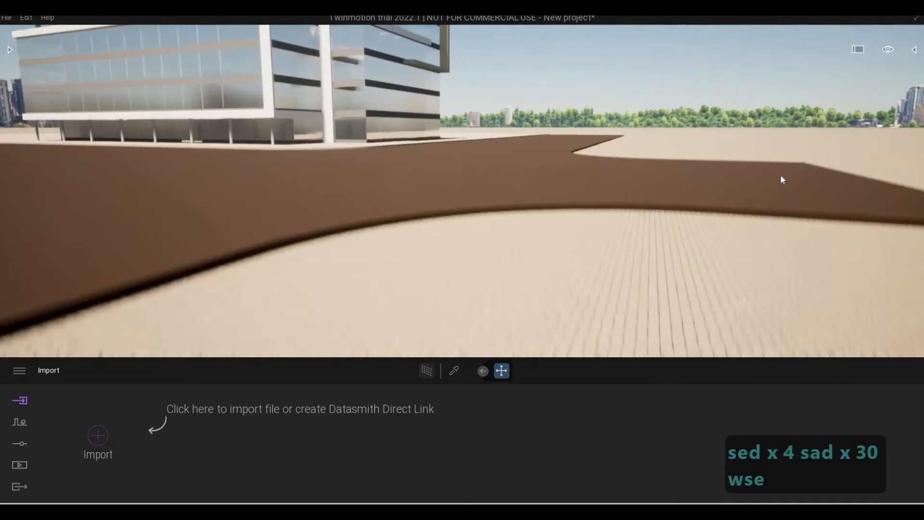
{"action": "key", "text": "s"}
{"action": "key", "text": "q"}
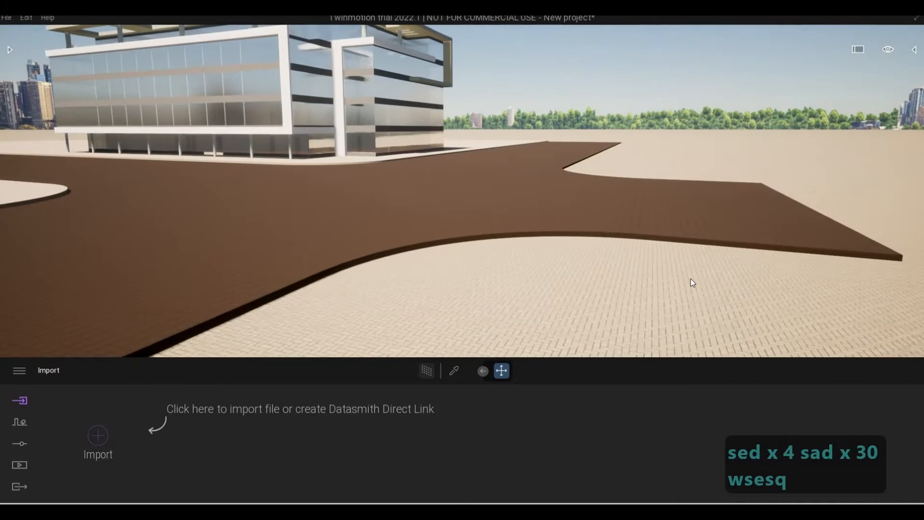
{"action": "key", "text": "d"}
{"action": "key", "text": "w"}
{"action": "key", "text": "Escape"}
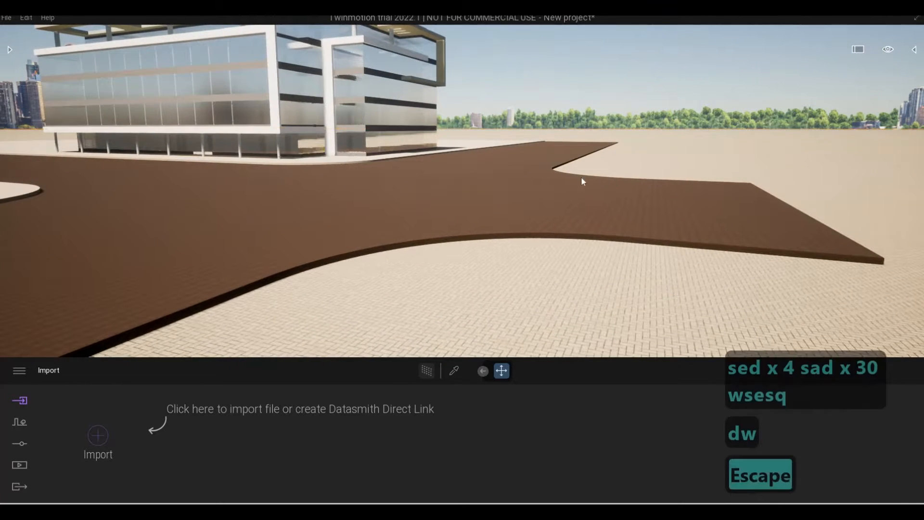
Step: Return across the intersection and approach the building's street corner to examine it up close
{"action": "key", "text": "a"}
{"action": "key", "text": "a"}
{"action": "key", "text": "a"}
{"action": "key", "text": "a"}
{"action": "key", "text": "a"}
{"action": "key", "text": "a"}
{"action": "key", "text": "a"}
{"action": "key", "text": "a"}
{"action": "key", "text": "a"}
{"action": "key", "text": "a"}
{"action": "key", "text": "w"}
{"action": "key", "text": "w"}
{"action": "key", "text": "w"}
{"action": "key", "text": "w"}
{"action": "key", "text": "w"}
{"action": "key", "text": "w"}
{"action": "key", "text": "w"}
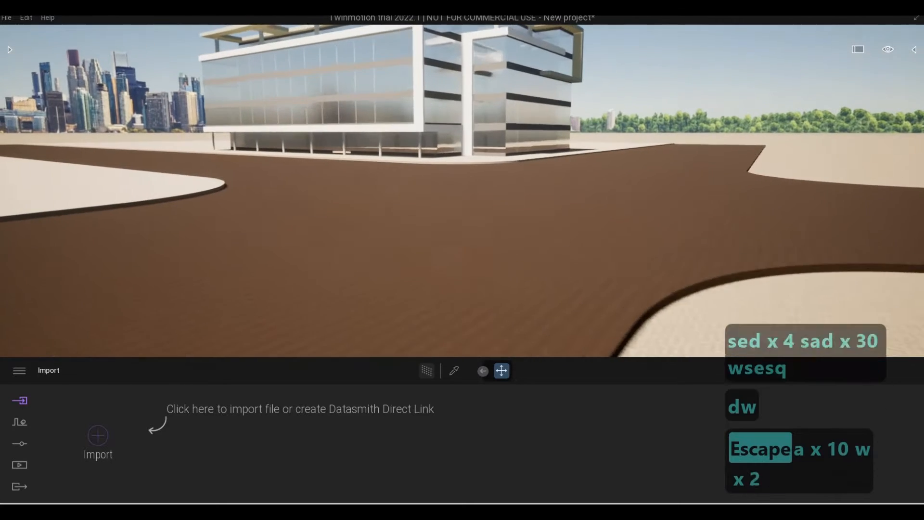
{"action": "key", "text": "a"}
{"action": "key", "text": "w"}
{"action": "key", "text": "d"}
{"action": "key", "text": "d"}
{"action": "key", "text": "d"}
{"action": "key", "text": "a"}
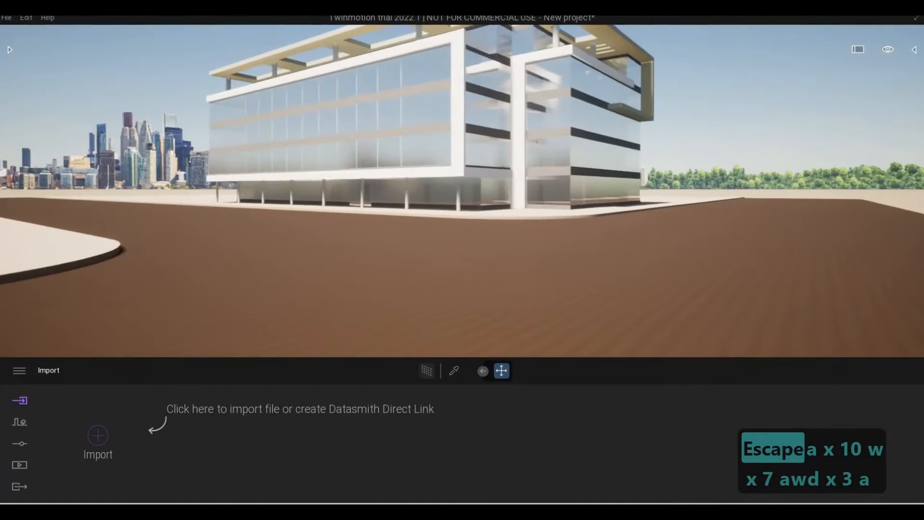
{"action": "key", "text": "d"}
{"action": "key", "text": "a"}
{"action": "key", "text": "w"}
{"action": "key", "text": "w"}
{"action": "key", "text": "w"}
{"action": "key", "text": "w"}
{"action": "key", "text": "w"}
{"action": "key", "text": "w"}
{"action": "key", "text": "w"}
{"action": "key", "text": "w"}
{"action": "key", "text": "w"}
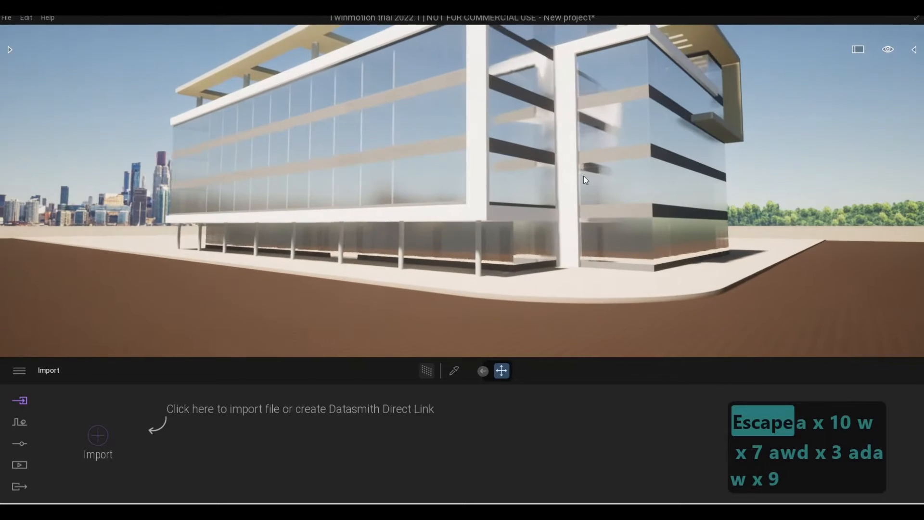
Step: Back away from the street corner to view the whole building with its roof canopy
{"action": "key", "text": "s"}
{"action": "key", "text": "e"}
{"action": "key", "text": "s"}
{"action": "key", "text": "q"}
{"action": "key", "text": "s"}
{"action": "key", "text": "q"}
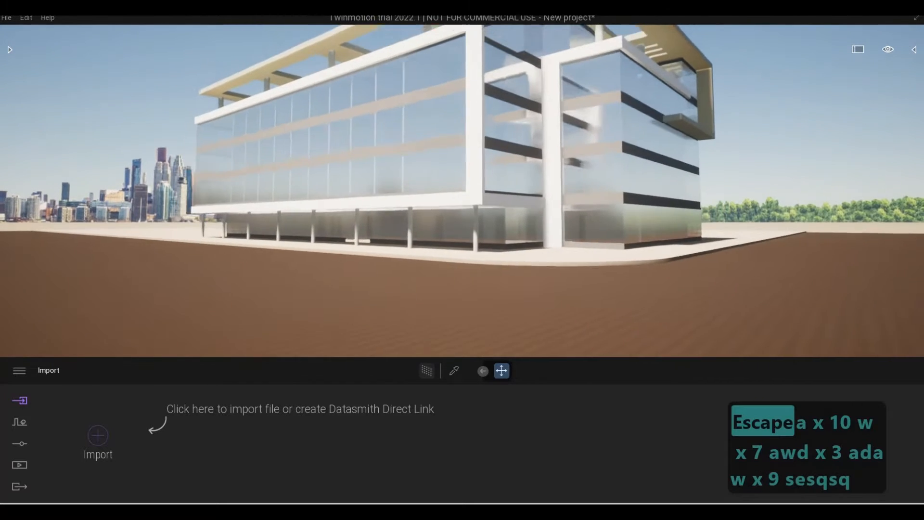
{"action": "key", "text": "a"}
{"action": "key", "text": "s"}
{"action": "key", "text": "s"}
{"action": "key", "text": "q"}
{"action": "key", "text": "q"}
{"action": "key", "text": "d"}
{"action": "key", "text": "w"}
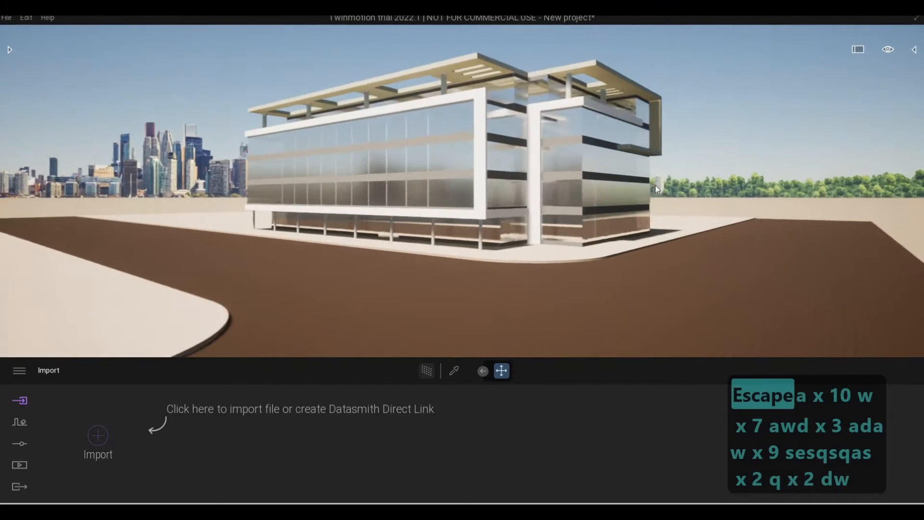
{"action": "key", "text": "w"}
{"action": "key", "text": "w"}
{"action": "key", "text": "w"}
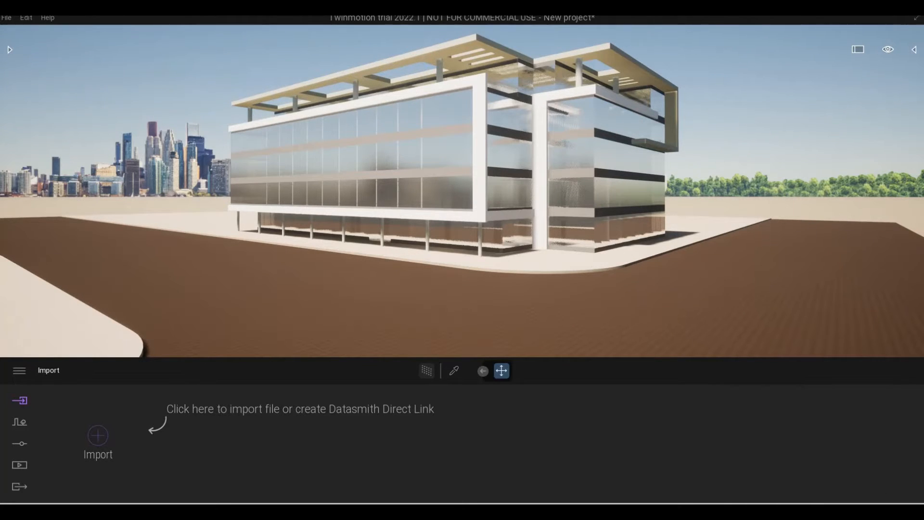
Step: Circle the street corner to inspect the building's narrow side and overhanging roof frame
{"action": "key", "text": "w"}
{"action": "key", "text": "d"}
{"action": "key", "text": "w"}
{"action": "key", "text": "e"}
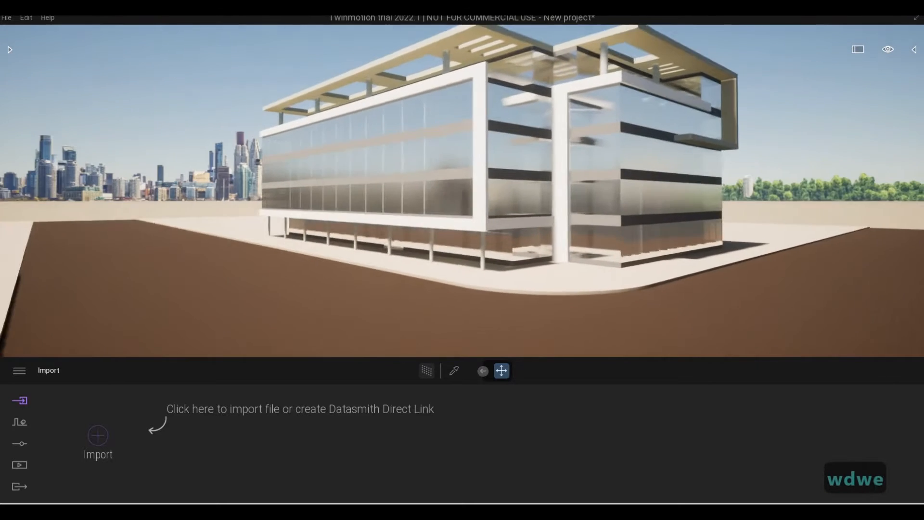
{"action": "key", "text": "d"}
{"action": "key", "text": "w"}
{"action": "key", "text": "d"}
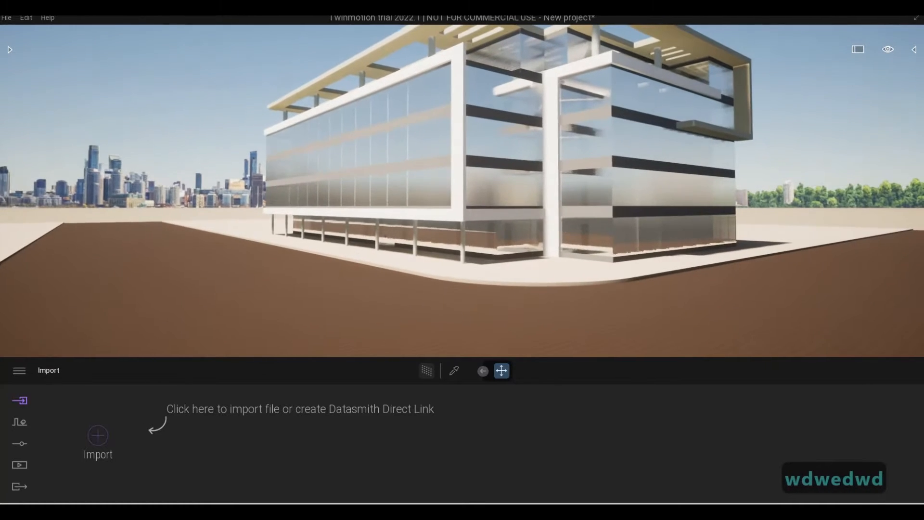
{"action": "key", "text": "s"}
{"action": "key", "text": "q"}
{"action": "key", "text": "a"}
{"action": "key", "text": "d"}
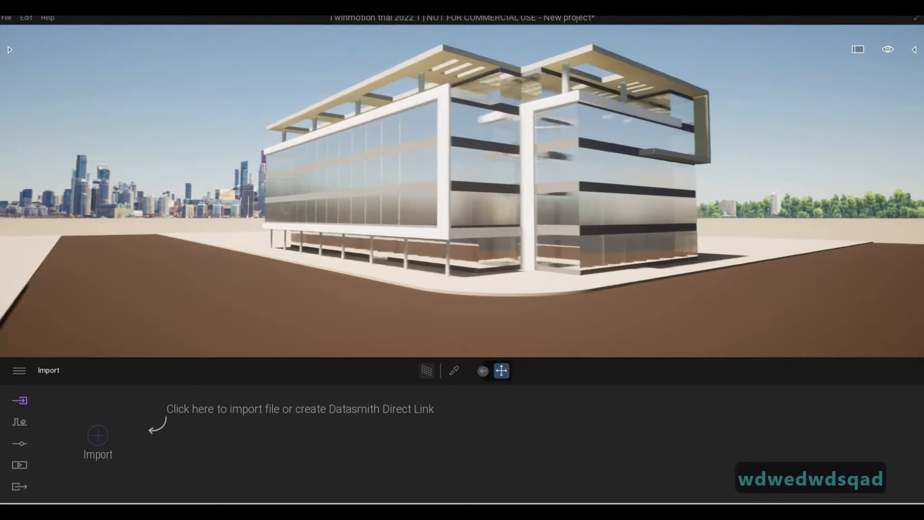
{"action": "key", "text": "s"}
{"action": "key", "text": "d"}
{"action": "key", "text": "d"}
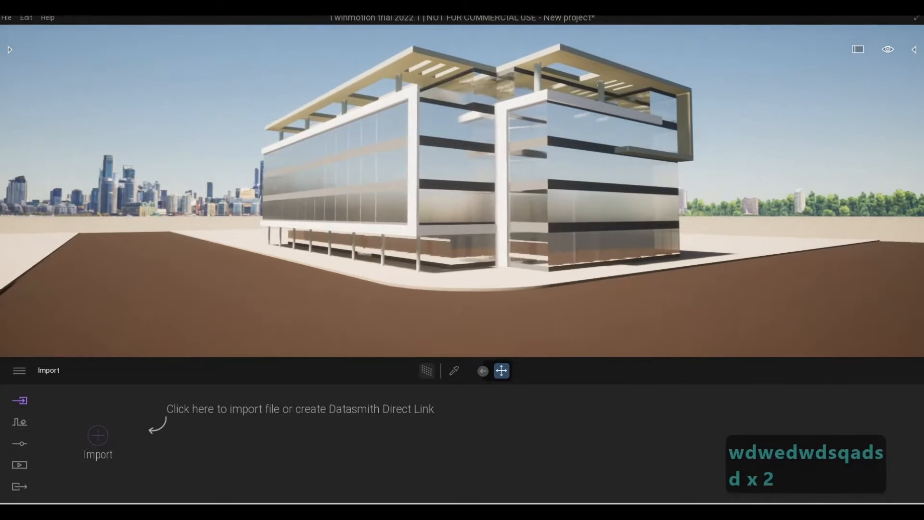
{"action": "key", "text": "d"}
{"action": "key", "text": "a"}
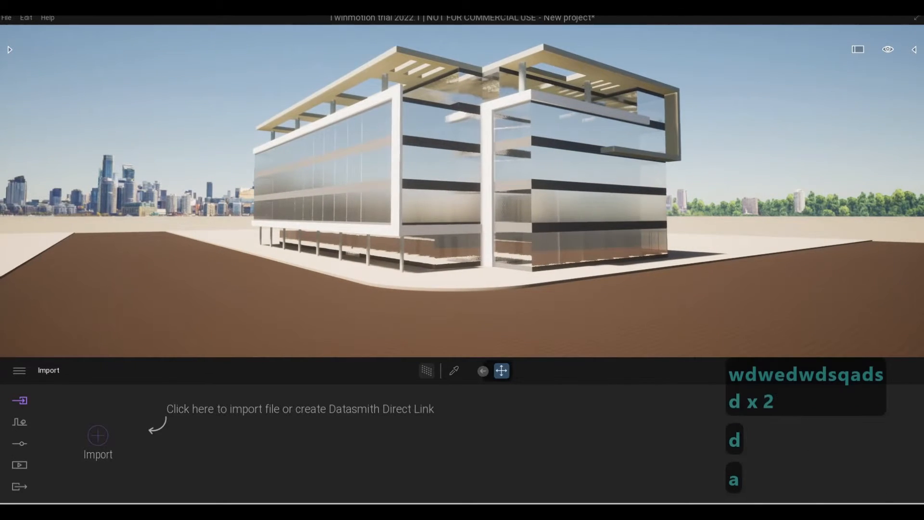
Step: Move closer and turn back toward the long glazed facade to view it from the street corner
{"action": "key", "text": "w"}
{"action": "key", "text": "w"}
{"action": "key", "text": "w"}
{"action": "key", "text": "w"}
{"action": "key", "text": "s"}
{"action": "key", "text": "d"}
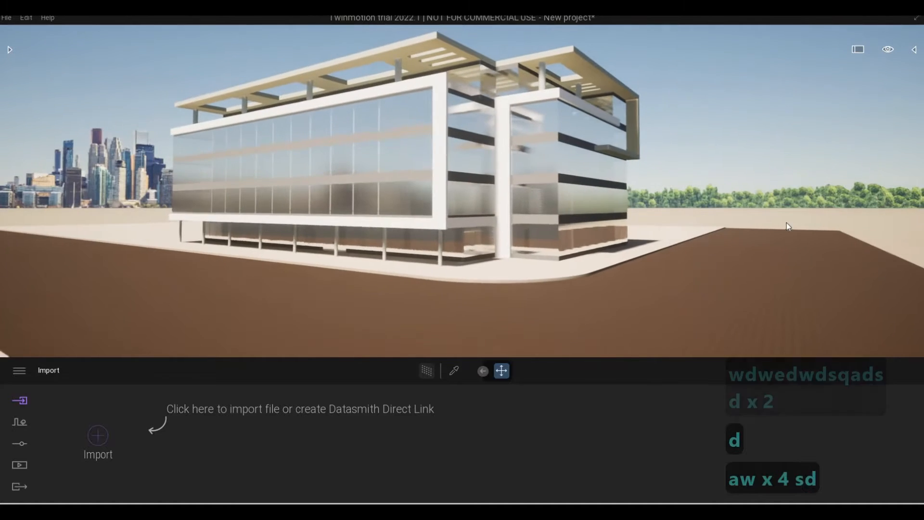
{"action": "key", "text": "w"}
{"action": "key", "text": "e"}
{"action": "key", "text": "q"}
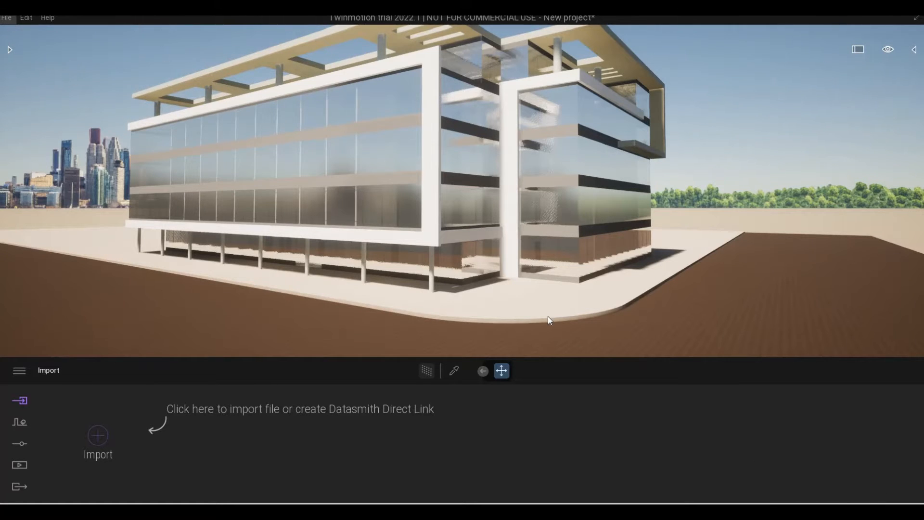
Step: Save the project as LCBG Office Building and frame the building from its street corner
{"action": "key", "text": "F1"}
{"action": "key", "text": "a"}
{"action": "key", "text": "w"}
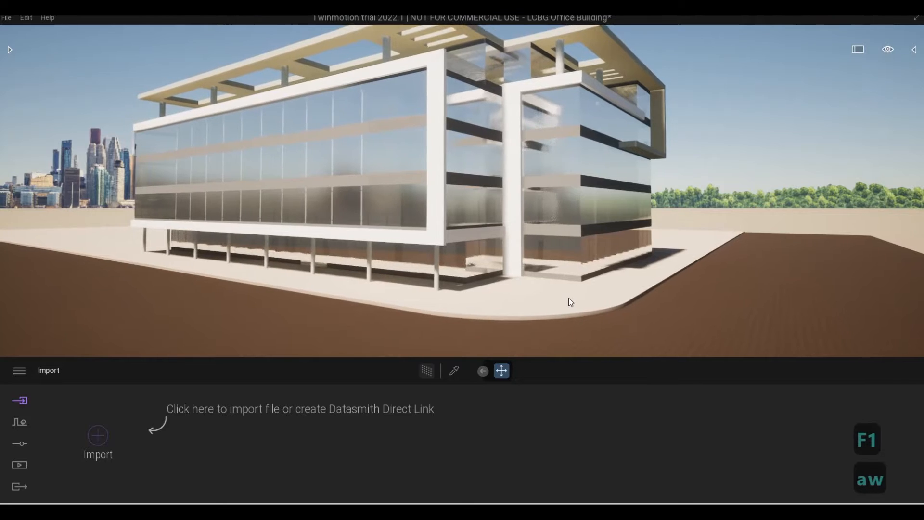
{"action": "key", "text": "q"}
{"action": "key", "text": "s"}
{"action": "key", "text": "e"}
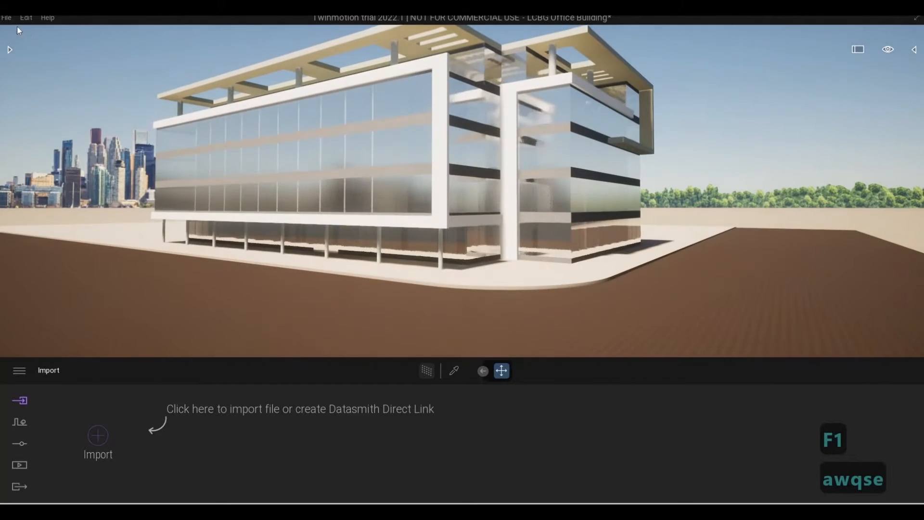
Step: Sign in to the user account and acknowledge the completed authentication
{"action": "left_click", "coordinate": [7, 18]}
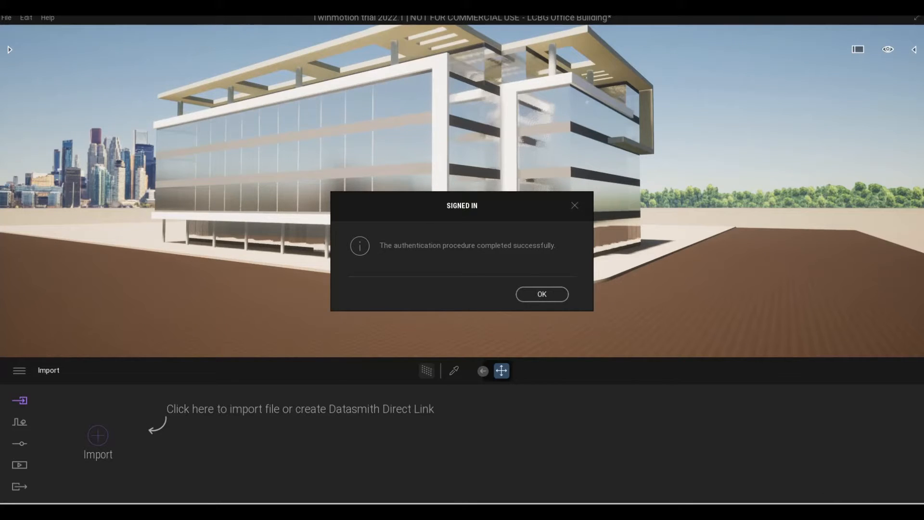
{"action": "key", "text": "Return"}
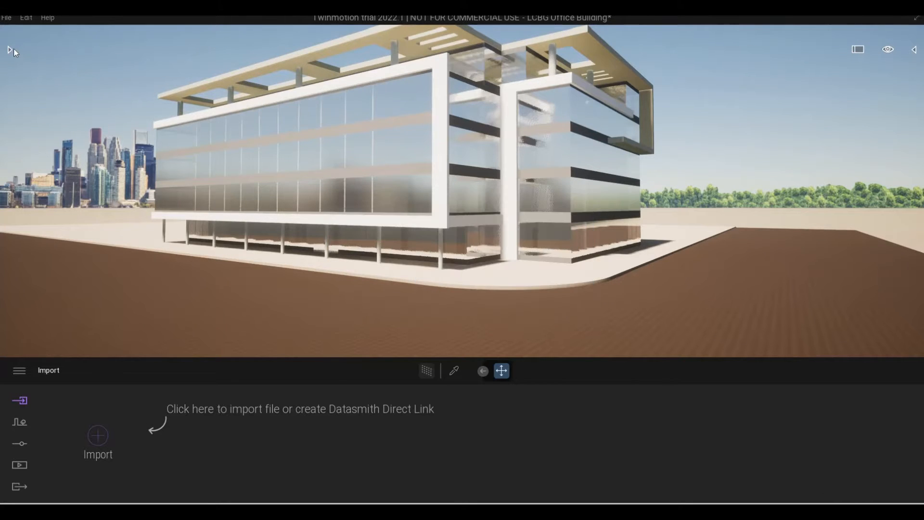
Step: Open the asset library and look through its main categories and the Materials category
{"action": "left_click", "coordinate": [10, 49]}
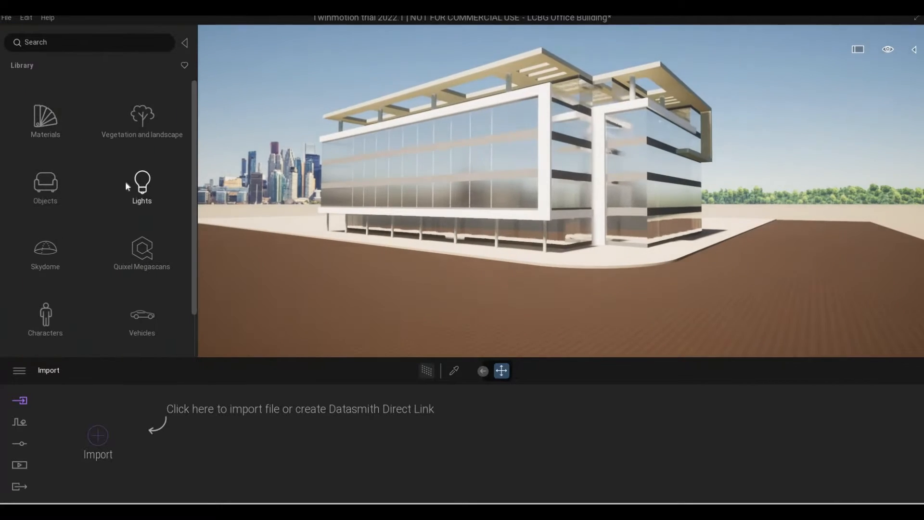
{"action": "scroll", "coordinate": [113, 189], "scroll_direction": "down", "scroll_amount": 2}
{"action": "scroll", "coordinate": [36, 125], "scroll_direction": "up", "scroll_amount": 2}
{"action": "key", "text": "a"}
{"action": "key", "text": "d"}
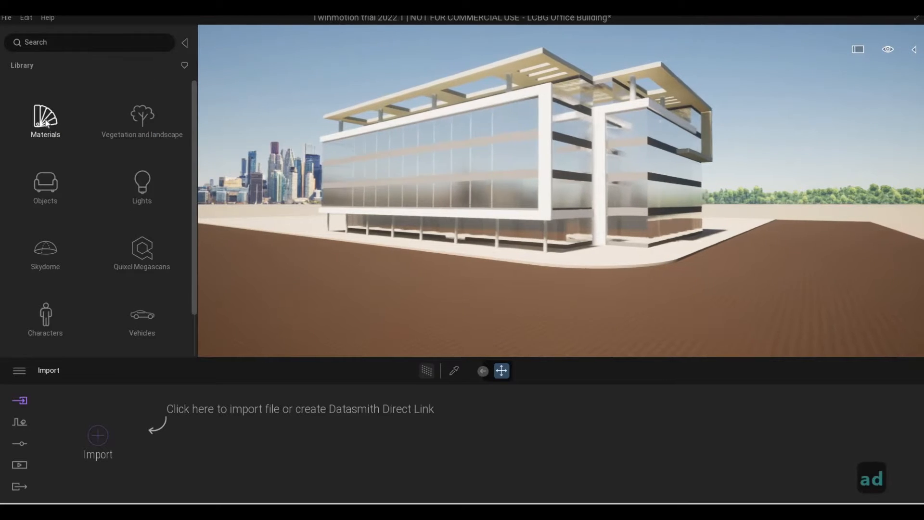
{"action": "key", "text": "w"}
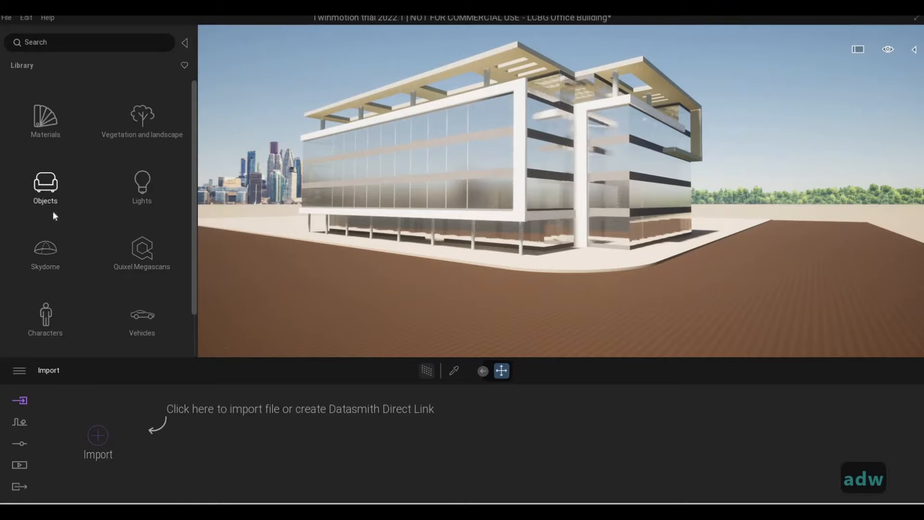
{"action": "scroll", "coordinate": [60, 183], "scroll_direction": "down", "scroll_amount": 1}
{"action": "left_click", "coordinate": [47, 107]}
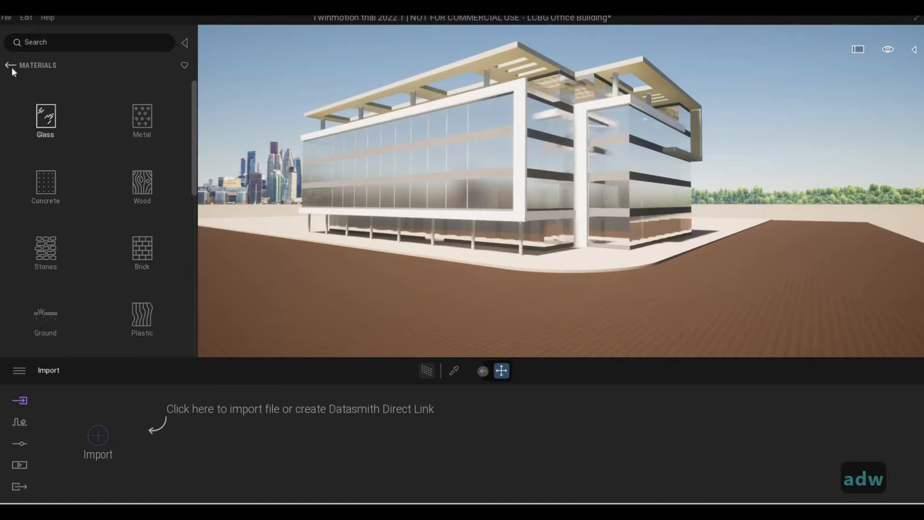
{"action": "left_click", "coordinate": [12, 66]}
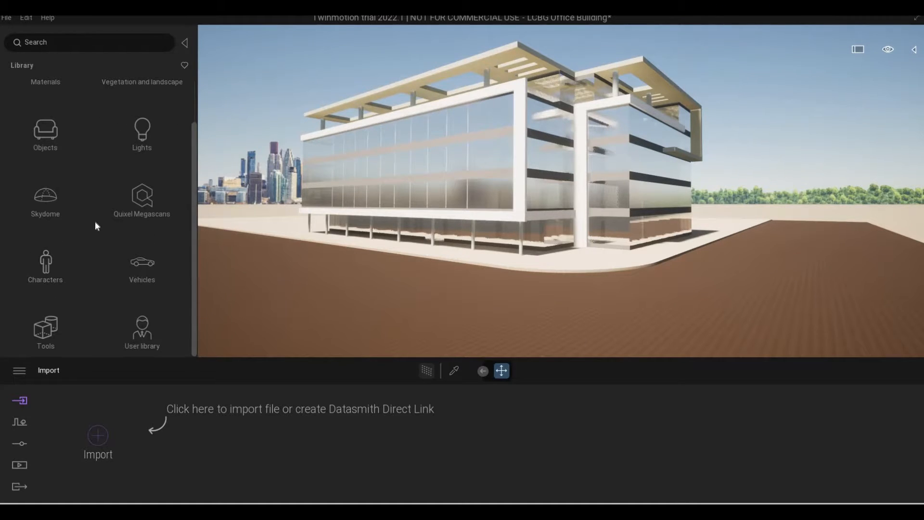
Step: Move nearer to the building and look into the library's Skydome and Objects categories
{"action": "key", "text": "a"}
{"action": "key", "text": "w"}
{"action": "key", "text": "d"}
{"action": "key", "text": "d"}
{"action": "key", "text": "d"}
{"action": "key", "text": "d"}
{"action": "key", "text": "d"}
{"action": "key", "text": "d"}
{"action": "key", "text": "d"}
{"action": "key", "text": "d"}
{"action": "key", "text": "d"}
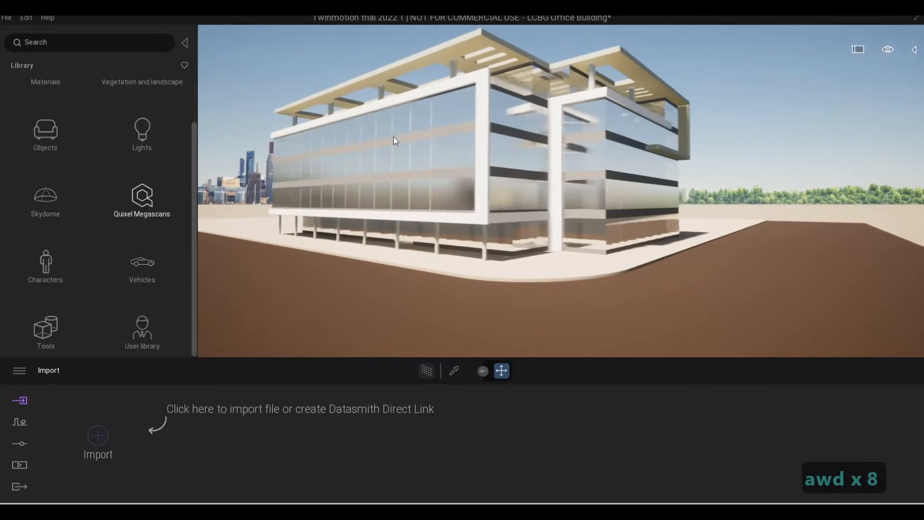
{"action": "left_click", "coordinate": [67, 198]}
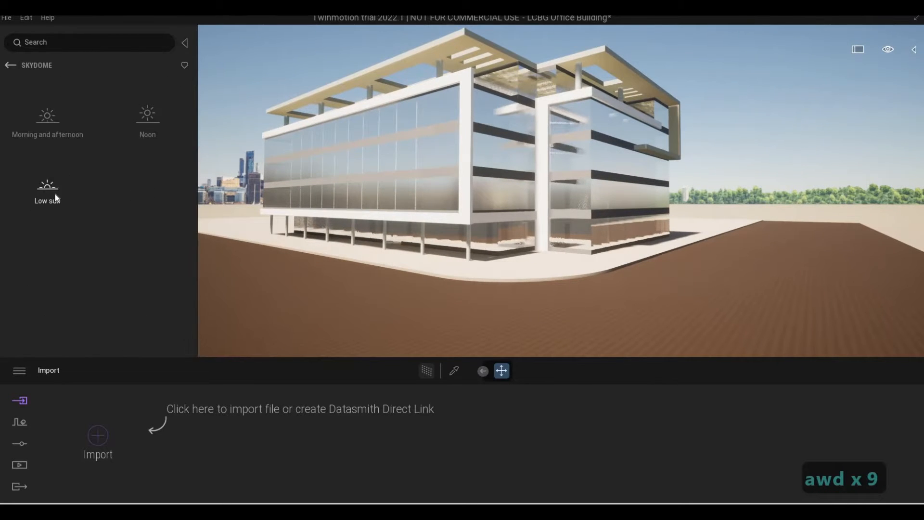
{"action": "left_click", "coordinate": [10, 66]}
{"action": "left_click", "coordinate": [39, 215]}
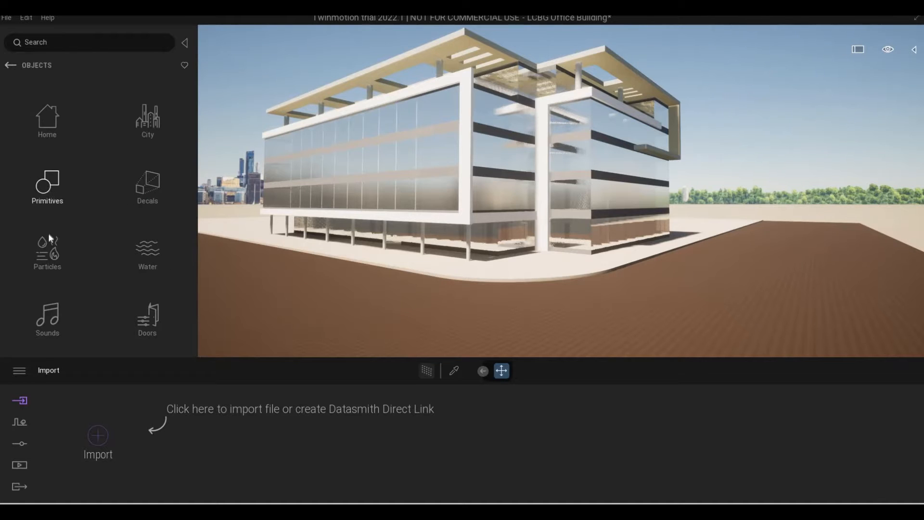
Step: Show the scene graph and reframe the building closer to its street corner
{"action": "key", "text": "q"}
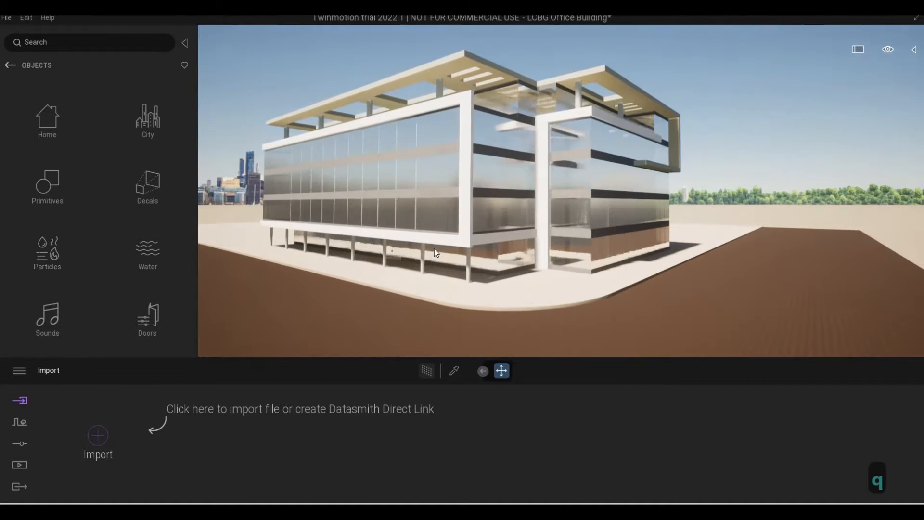
{"action": "key", "text": "a"}
{"action": "key", "text": "e"}
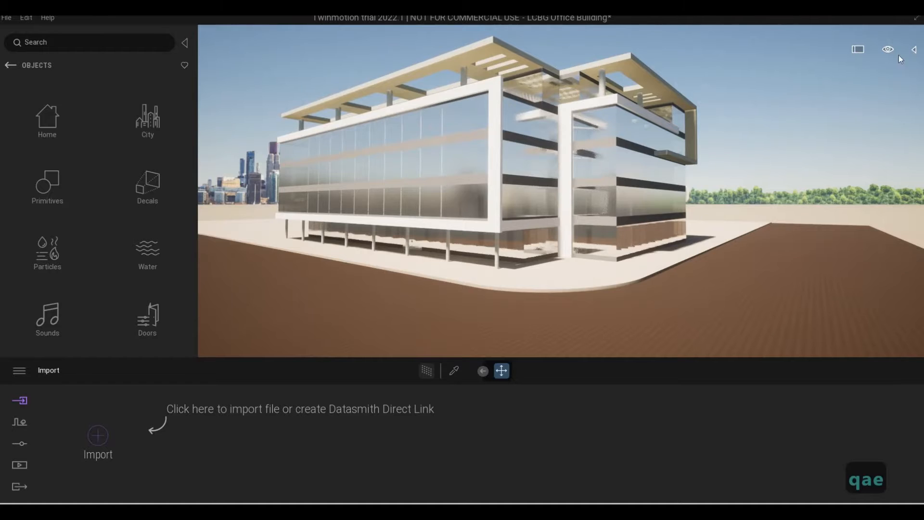
{"action": "key", "text": "w"}
{"action": "key", "text": "a"}
{"action": "key", "text": "w"}
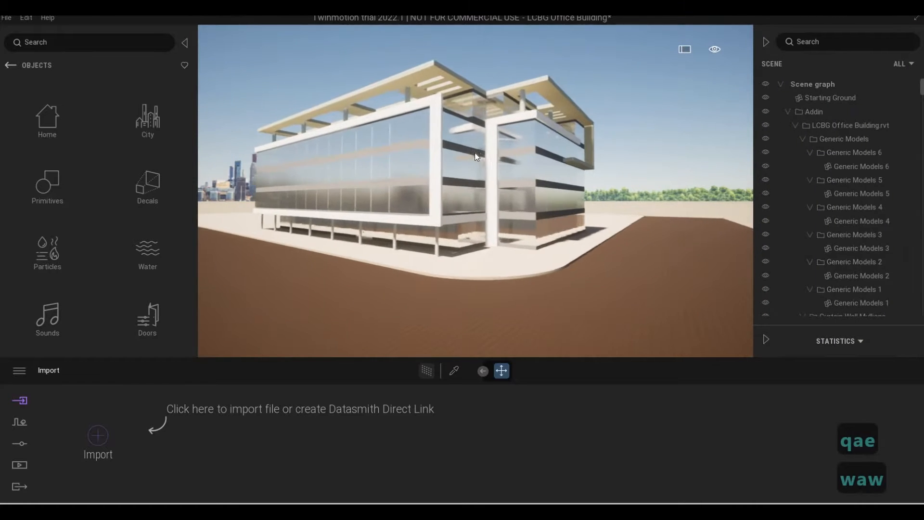
{"action": "key", "text": "q"}
{"action": "key", "text": "a"}
{"action": "key", "text": "w"}
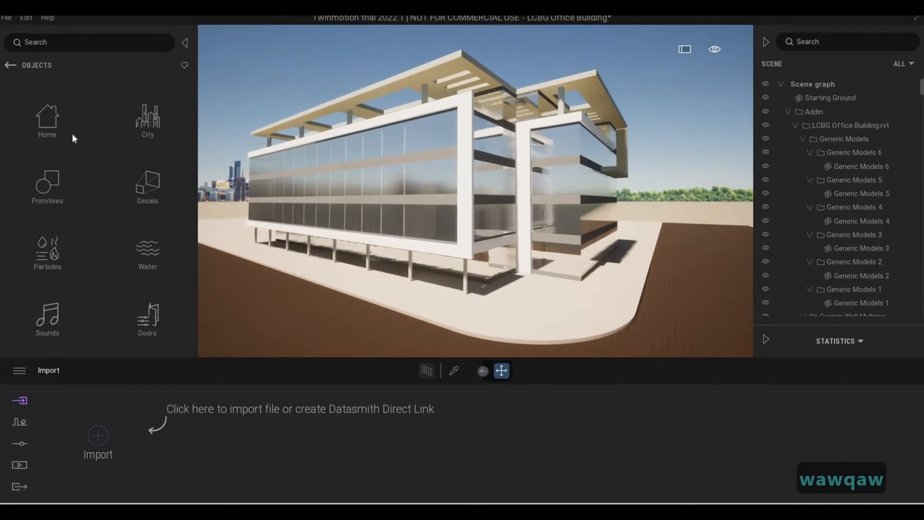
Step: Open the Glass materials in the library and move up to the long glazed facade
{"action": "left_click", "coordinate": [10, 65]}
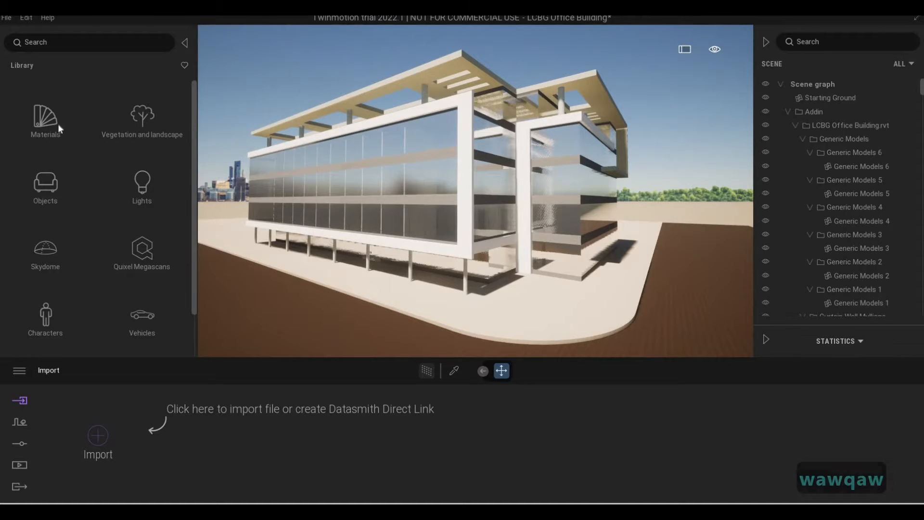
{"action": "left_click", "coordinate": [71, 137]}
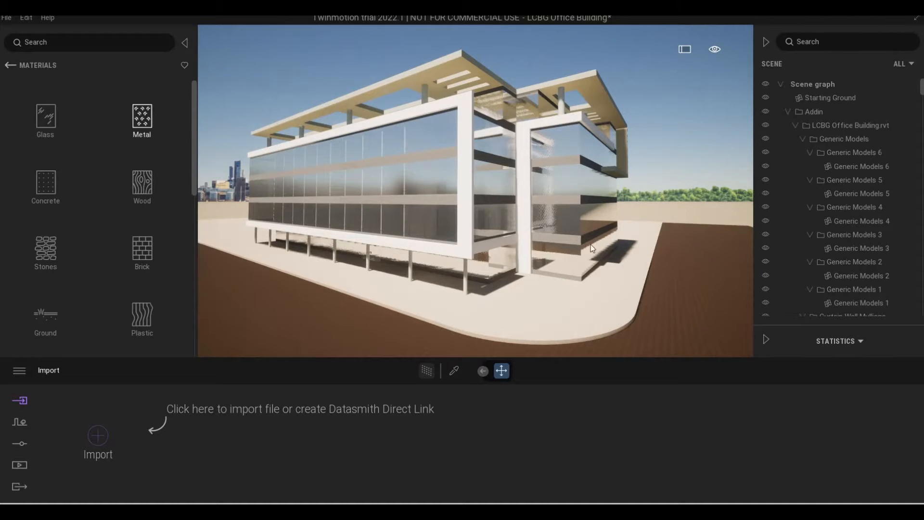
{"action": "key", "text": "w"}
{"action": "key", "text": "a"}
{"action": "key", "text": "e"}
{"action": "key", "text": "q"}
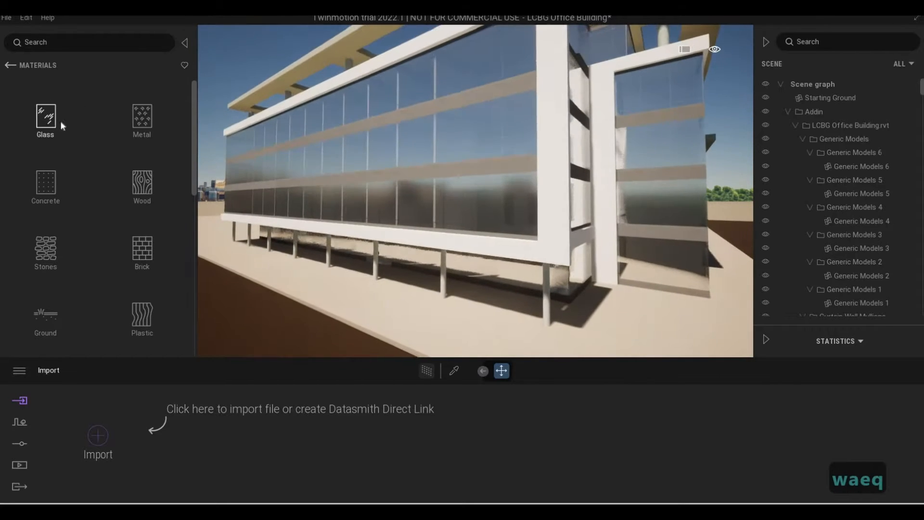
{"action": "left_click", "coordinate": [46, 118]}
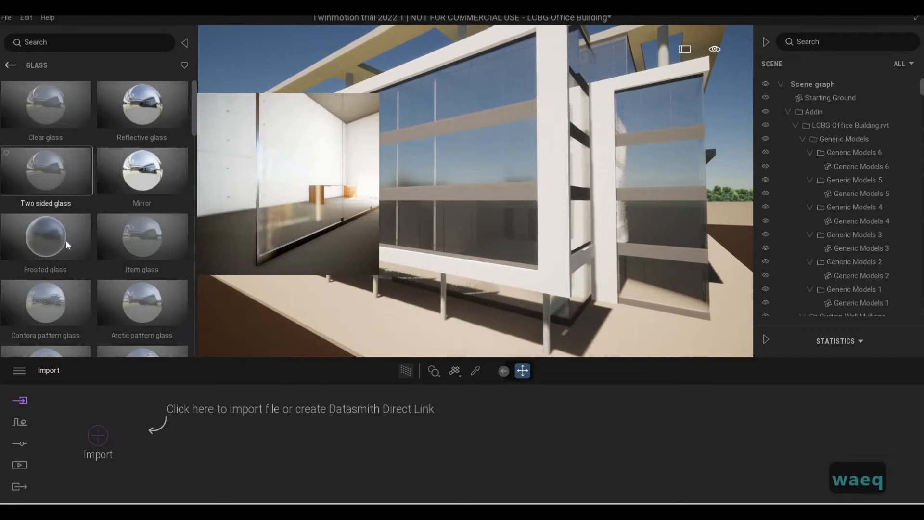
{"action": "key", "text": "w"}
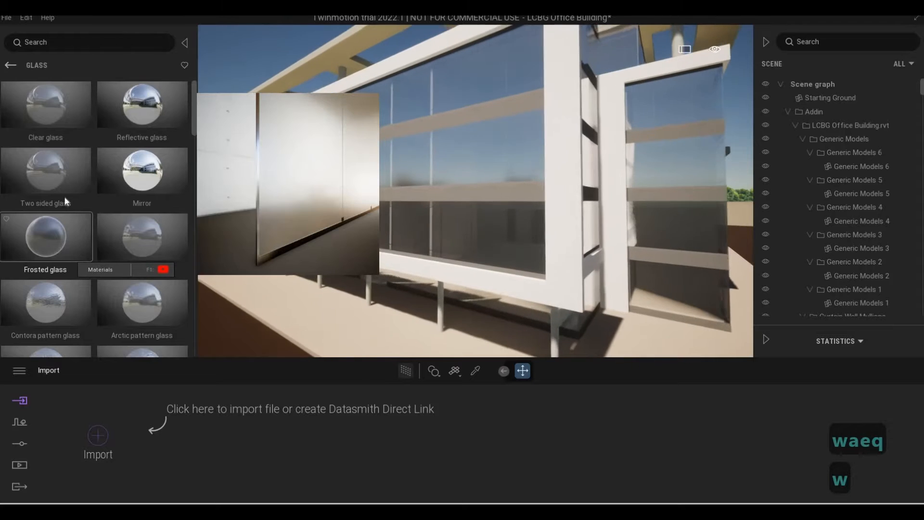
Step: Apply the Two sided glass material to the facade glazing and set its color to muted blue #494D80
{"action": "left_click_drag", "start_coordinate": [61, 188], "coordinate": [446, 226]}
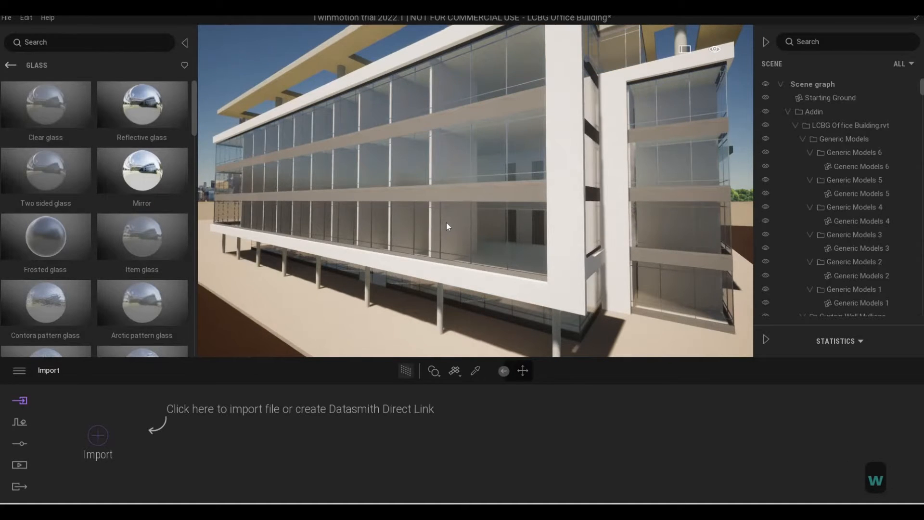
{"action": "left_click", "coordinate": [338, 220]}
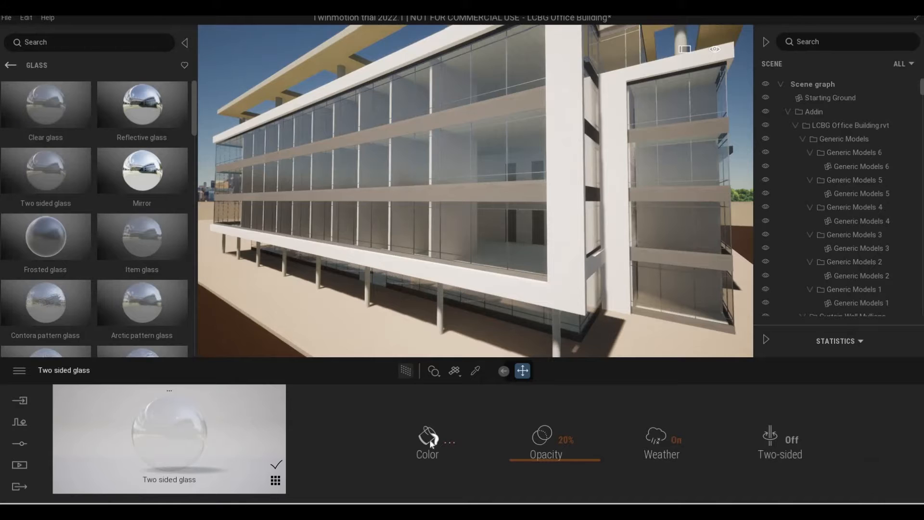
{"action": "left_click_drag", "start_coordinate": [448, 190], "coordinate": [442, 256]}
{"action": "mouse_move", "coordinate": [376, 246]}
{"action": "left_mouse_down"}
{"action": "mouse_move", "coordinate": [355, 223]}
{"action": "mouse_move", "coordinate": [359, 229]}
{"action": "left_mouse_up"}
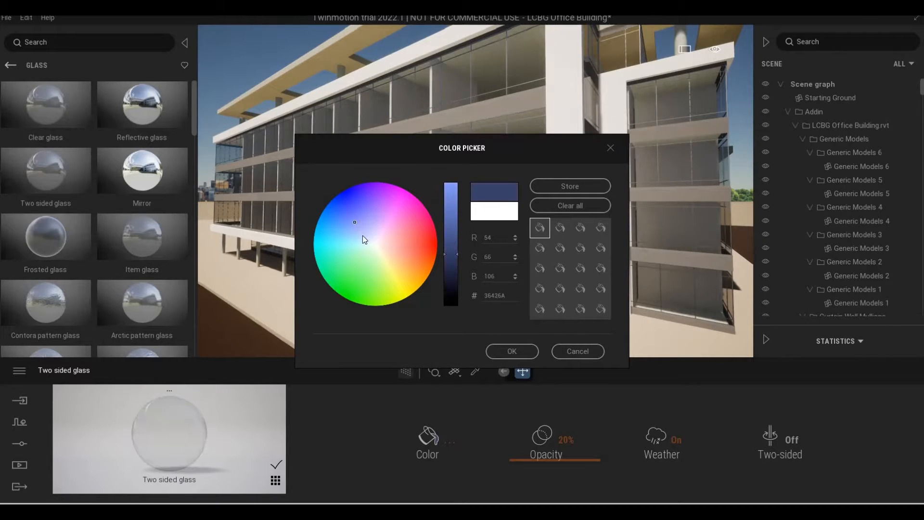
{"action": "left_click", "coordinate": [365, 235]}
{"action": "left_click_drag", "start_coordinate": [443, 252], "coordinate": [448, 245]}
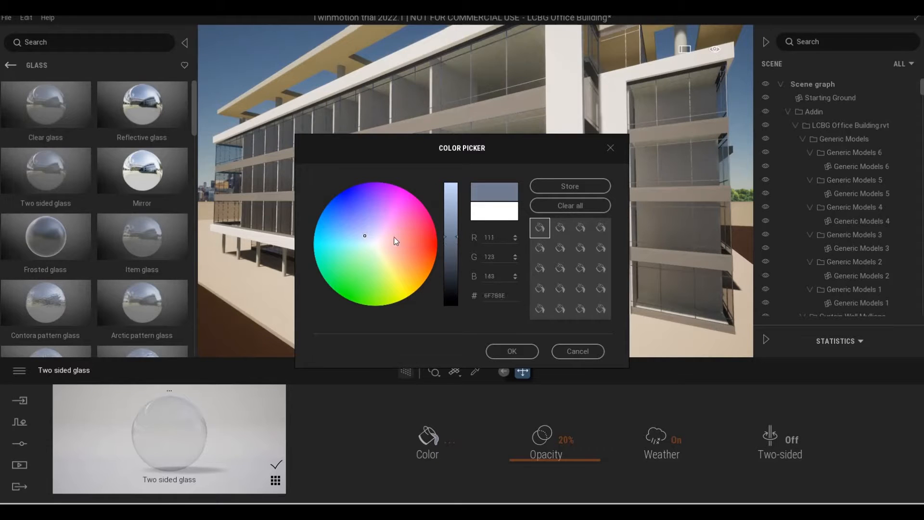
{"action": "left_click", "coordinate": [362, 225]}
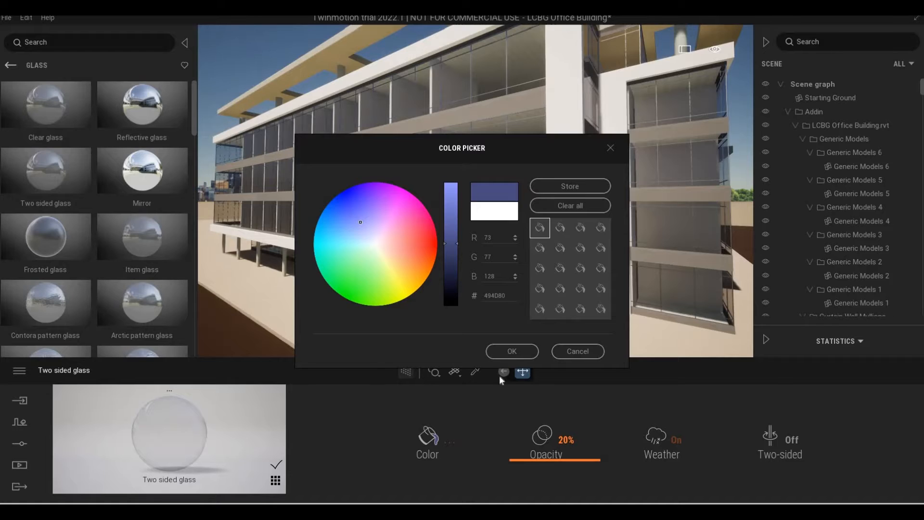
{"action": "left_click", "coordinate": [499, 350]}
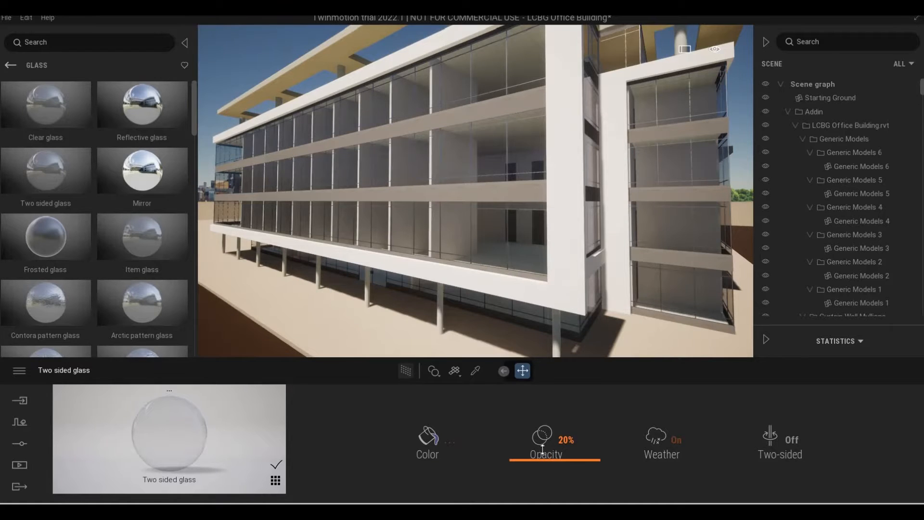
Step: Set the Two sided glass opacity to 61% and check the facade glazing from closer up
{"action": "left_click_drag", "start_coordinate": [543, 450], "coordinate": [548, 428]}
{"action": "key", "text": "a"}
{"action": "key", "text": "w"}
{"action": "key", "text": "e"}
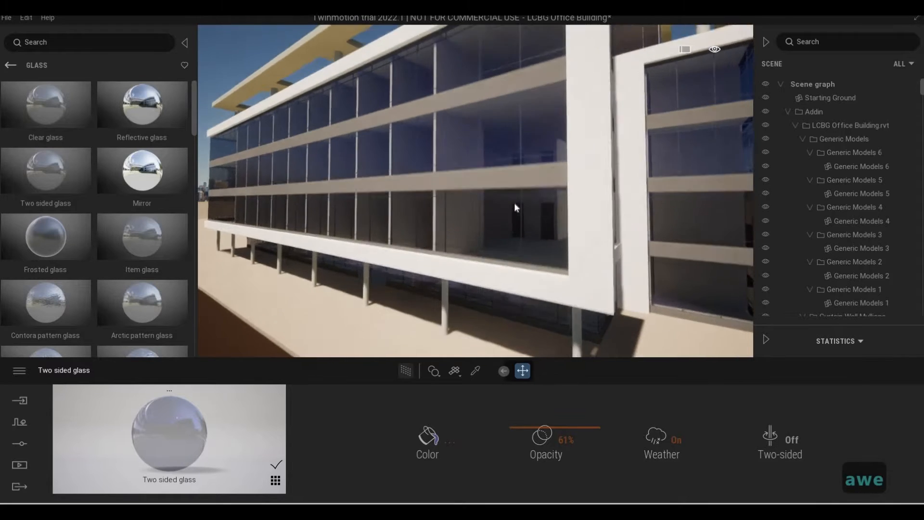
{"action": "key", "text": "e"}
{"action": "key", "text": "w"}
{"action": "key", "text": "s"}
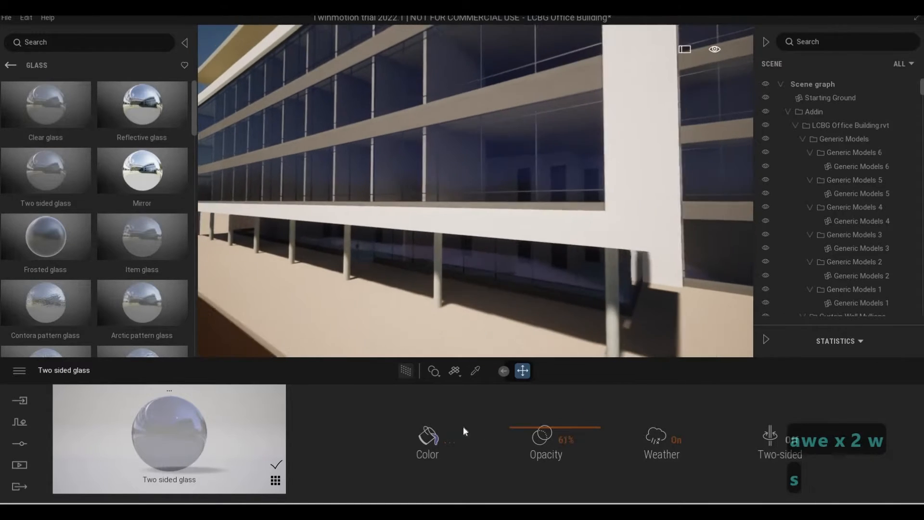
{"action": "key", "text": "d"}
Step: Darken the Two sided glass color and raise its opacity to 83%
{"action": "left_click", "coordinate": [461, 426]}
{"action": "left_click_drag", "start_coordinate": [444, 253], "coordinate": [447, 267]}
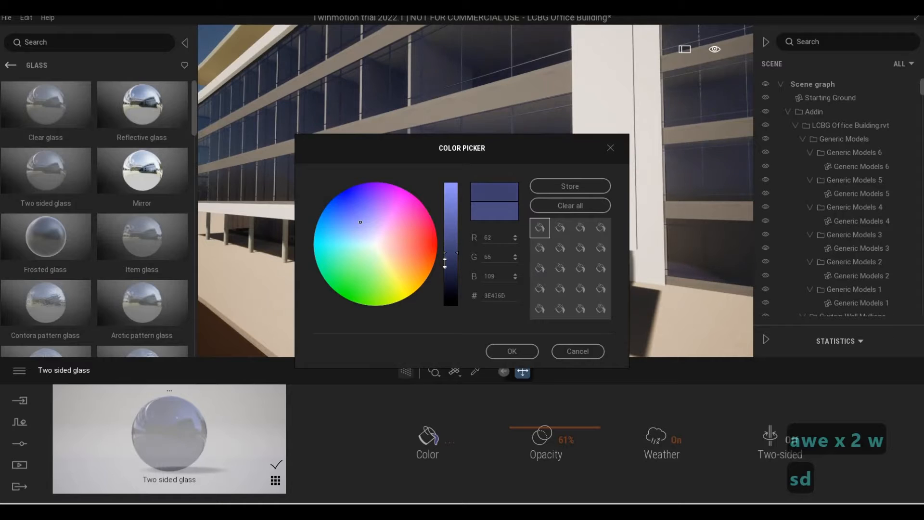
{"action": "left_click", "coordinate": [501, 348]}
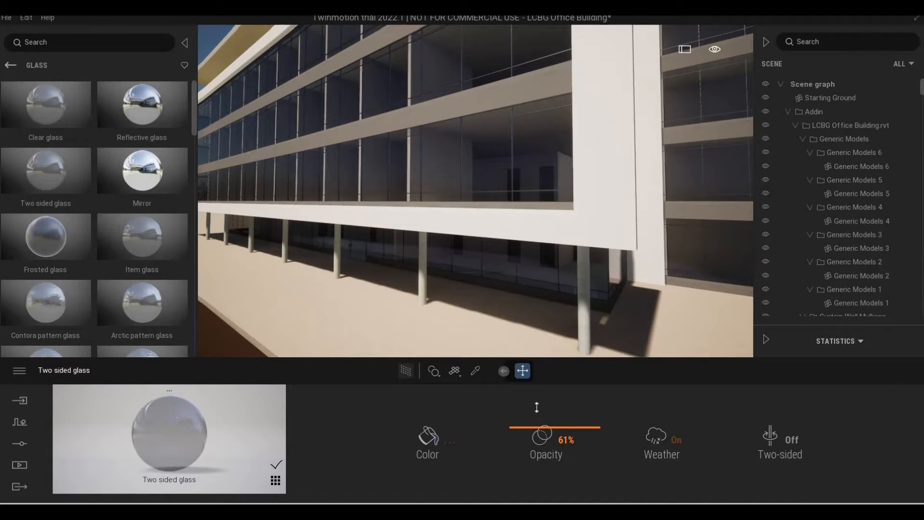
{"action": "left_click_drag", "start_coordinate": [535, 412], "coordinate": [536, 408]}
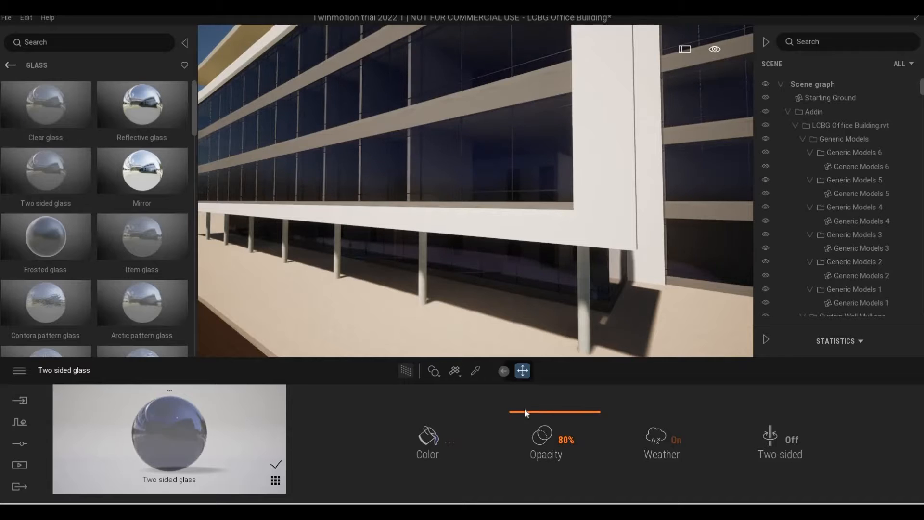
Step: Examine how dark and transparent the tinted facade glazing looks from close up
{"action": "key", "text": "a"}
{"action": "key", "text": "w"}
{"action": "key", "text": "q"}
{"action": "key", "text": "a"}
{"action": "key", "text": "s"}
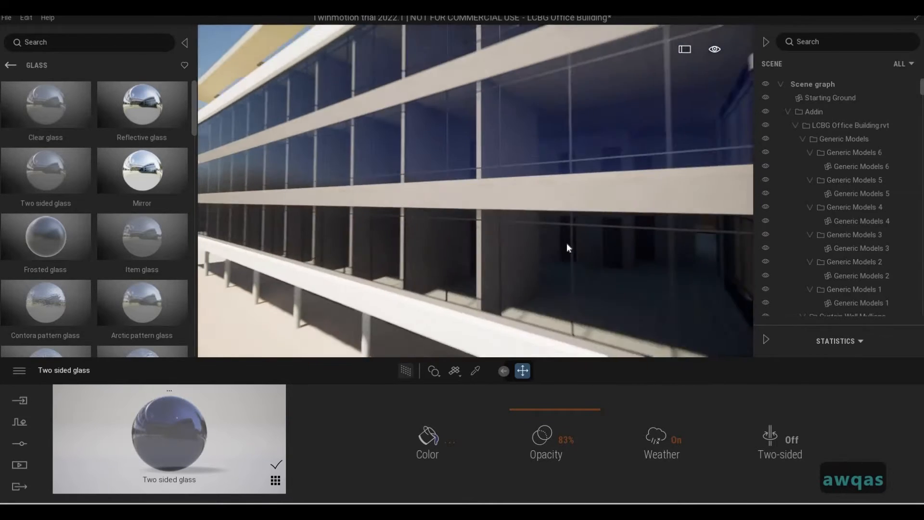
{"action": "key", "text": "q"}
{"action": "key", "text": "d"}
{"action": "key", "text": "w"}
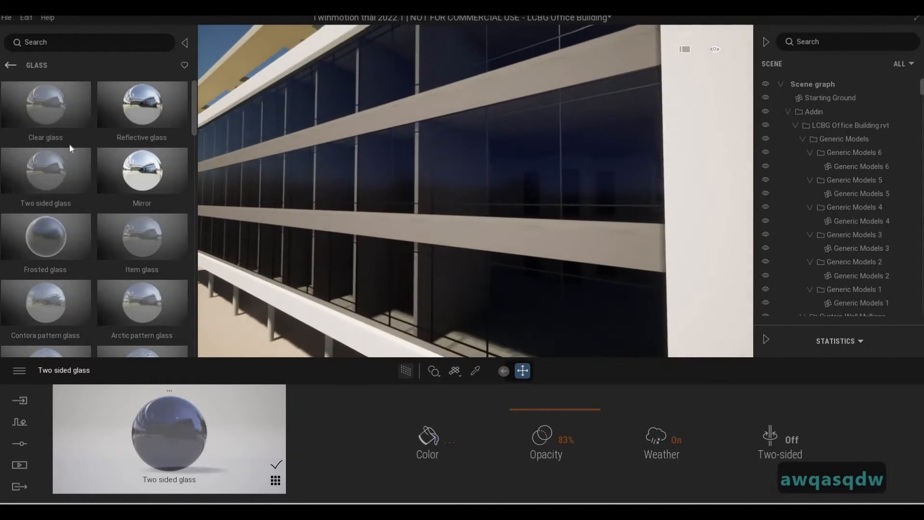
Step: Find Blue tinted glass among the glass materials and apply it to the facade glazing
{"action": "mouse_move", "coordinate": [69, 149]}
{"action": "scroll", "coordinate": [71, 187], "scroll_direction": "down", "scroll_amount": 3}
{"action": "scroll", "coordinate": [71, 198], "scroll_direction": "down", "scroll_amount": 10}
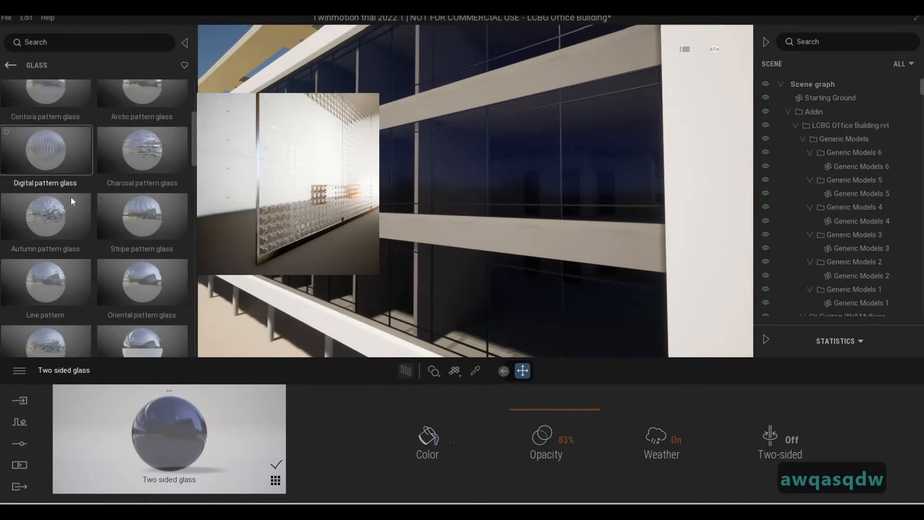
{"action": "scroll", "coordinate": [74, 212], "scroll_direction": "down", "scroll_amount": 4}
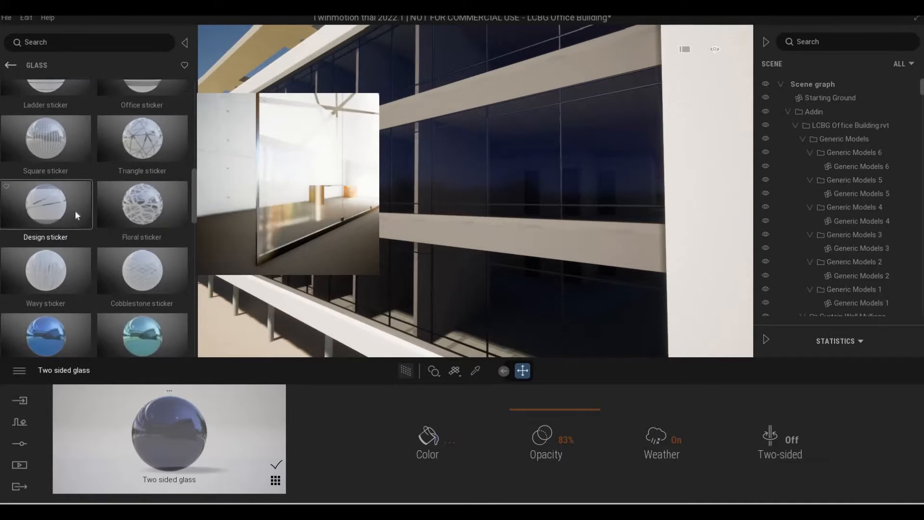
{"action": "left_click_drag", "start_coordinate": [51, 227], "coordinate": [444, 174]}
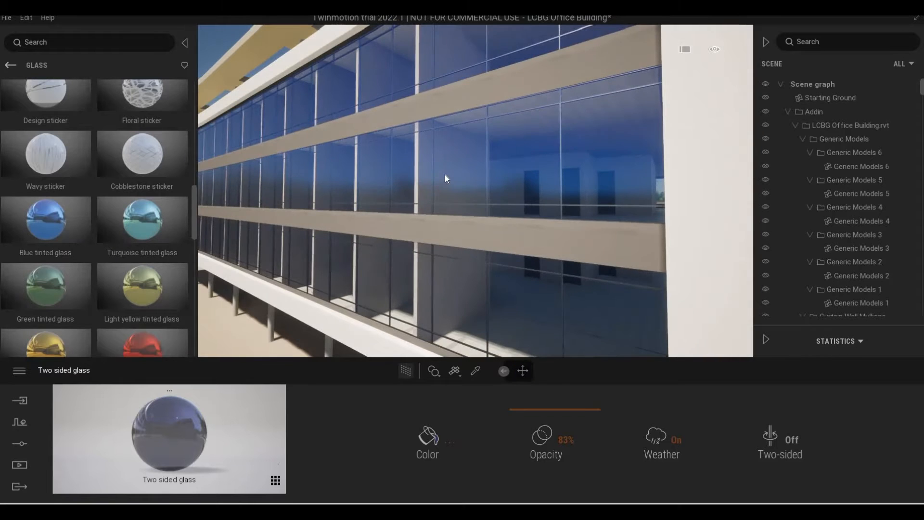
Step: Apply Dark tinted glass to the facade's horizontal spandrel bands and raise its opacity to 98%
{"action": "mouse_move", "coordinate": [80, 248]}
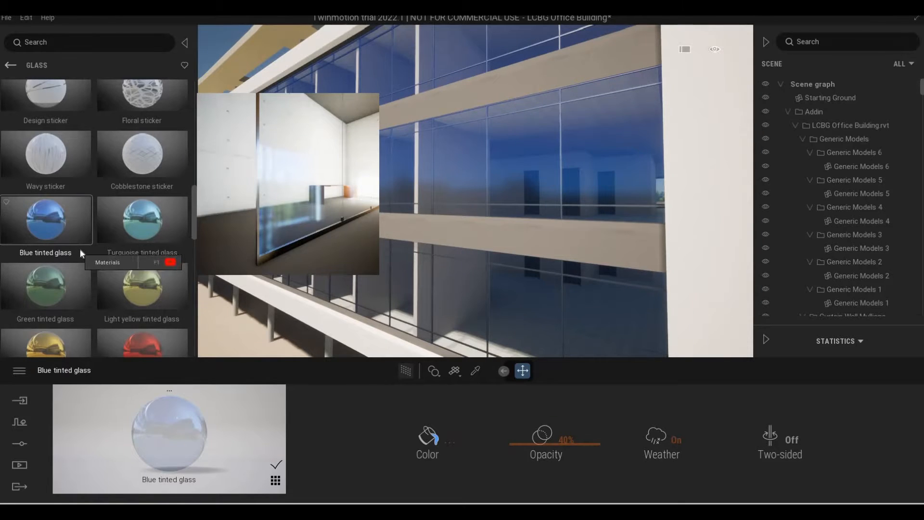
{"action": "scroll", "coordinate": [80, 248], "scroll_direction": "down", "scroll_amount": 1}
{"action": "scroll", "coordinate": [79, 249], "scroll_direction": "down", "scroll_amount": 3}
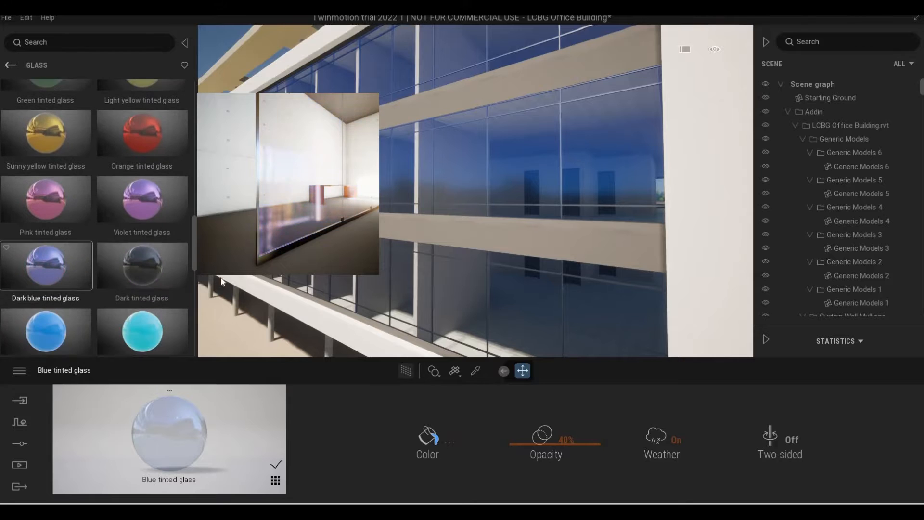
{"action": "left_click_drag", "start_coordinate": [398, 238], "coordinate": [405, 232]}
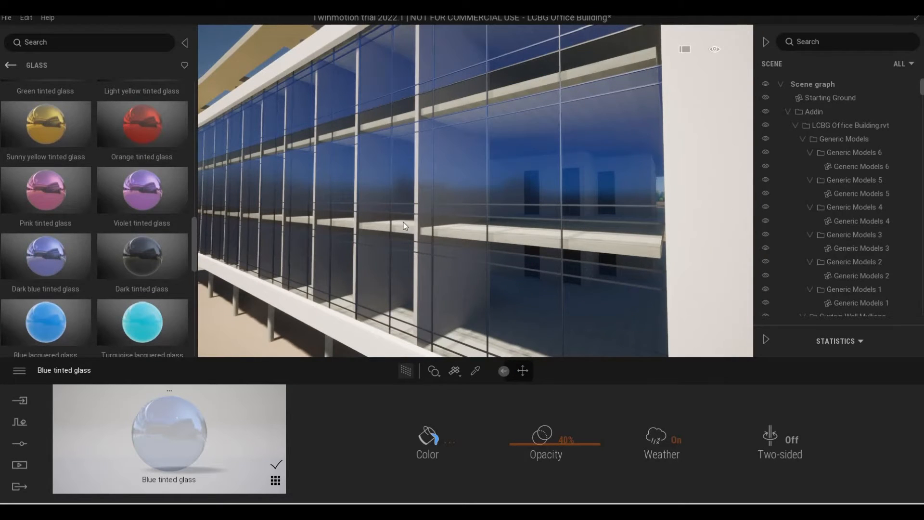
{"action": "left_click", "coordinate": [447, 277]}
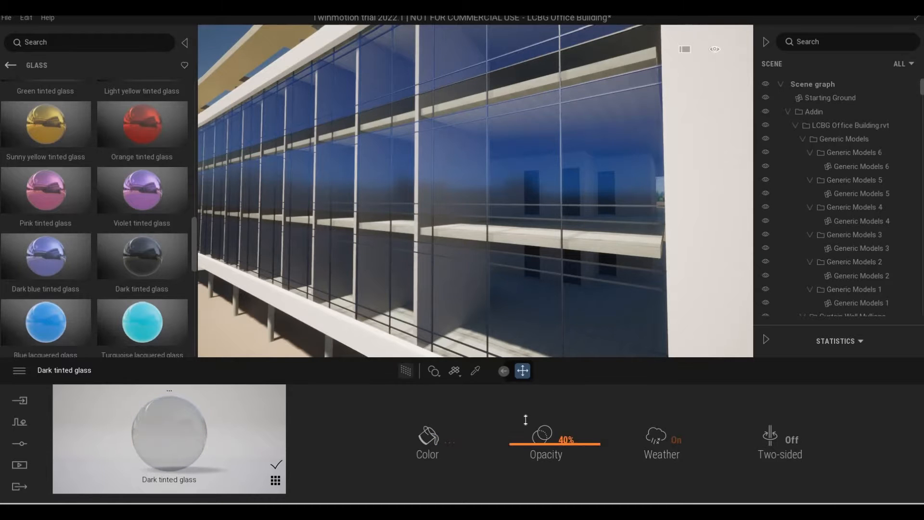
{"action": "left_click_drag", "start_coordinate": [526, 419], "coordinate": [527, 395]}
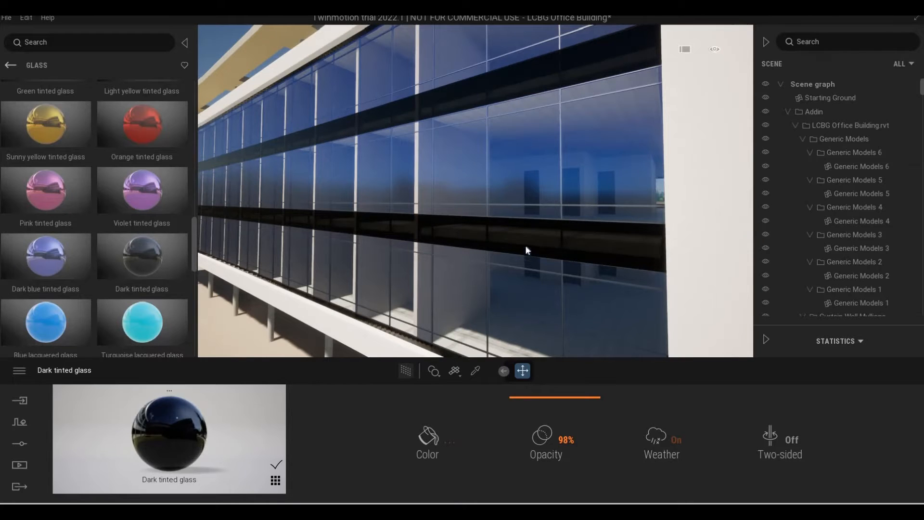
Step: Lower the opacity of the spandrel bands' Dark tinted glass to 90%
{"action": "key", "text": "s"}
{"action": "key", "text": "e"}
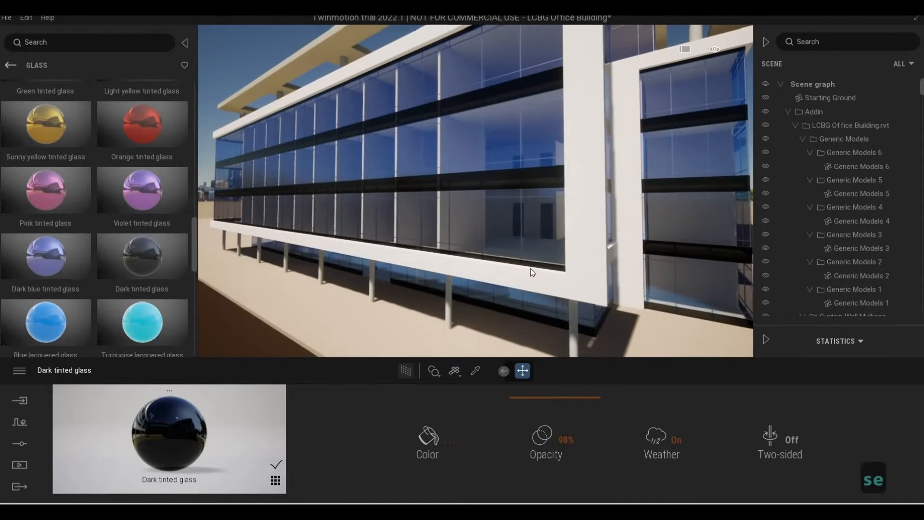
{"action": "key", "text": "d"}
{"action": "key", "text": "w"}
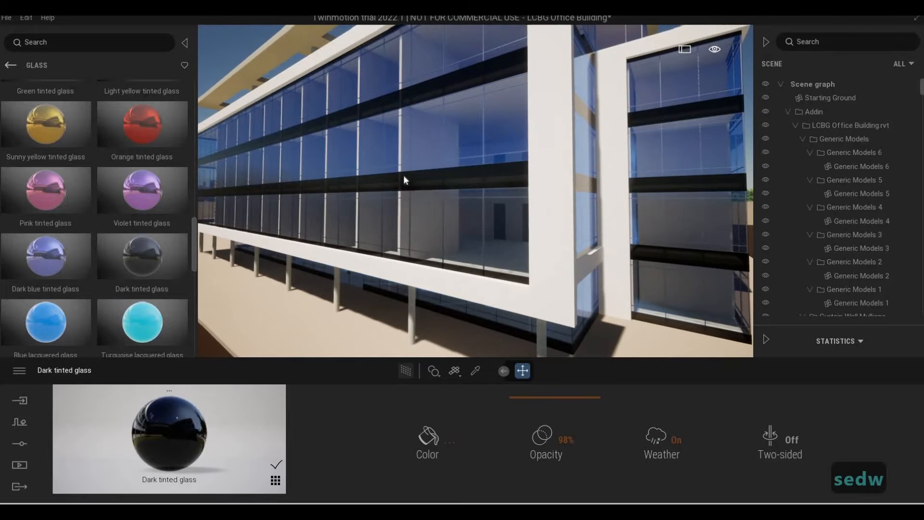
{"action": "key", "text": "w"}
{"action": "key", "text": "a"}
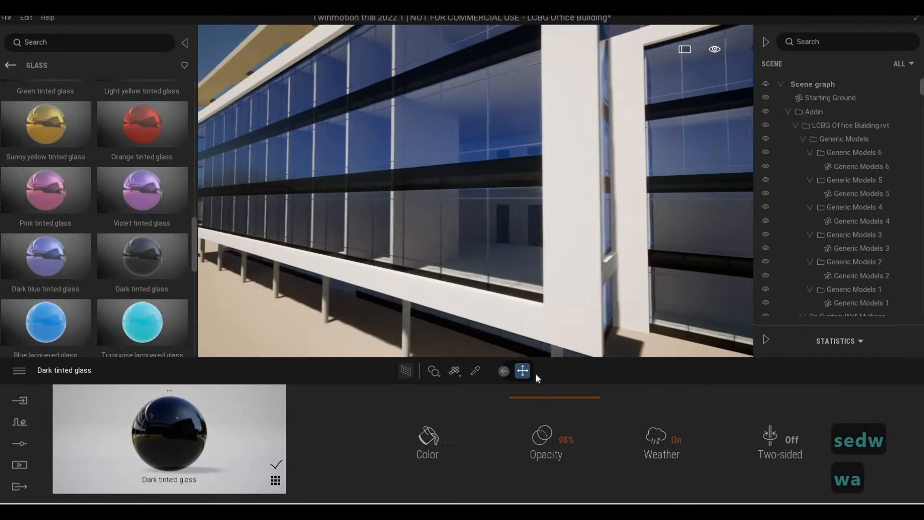
{"action": "left_click_drag", "start_coordinate": [530, 403], "coordinate": [523, 406]}
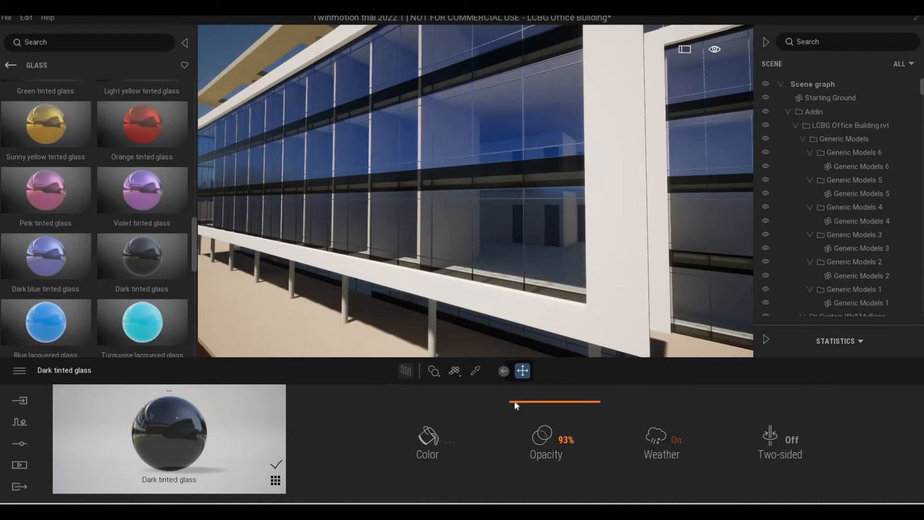
{"action": "left_click_drag", "start_coordinate": [516, 405], "coordinate": [512, 405]}
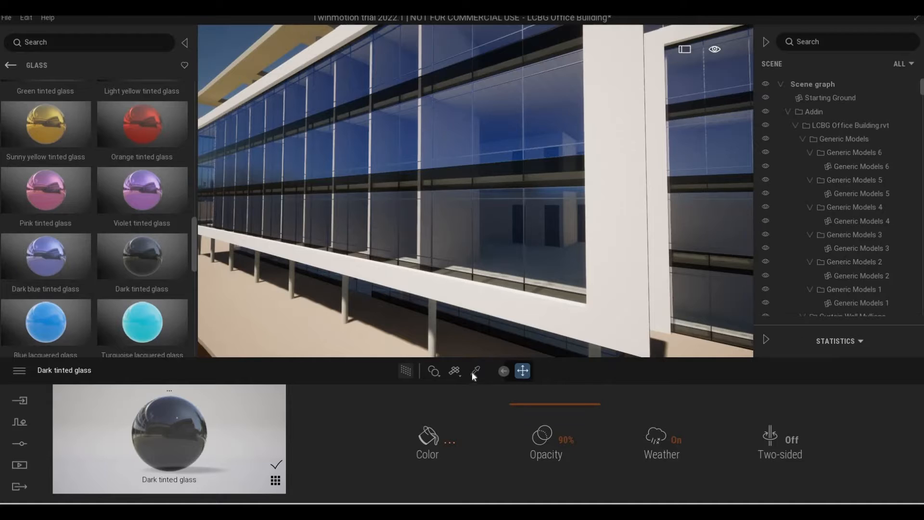
Step: Sample the Blue tinted glass from the facade glazing and set its opacity to 70%
{"action": "left_click", "coordinate": [495, 238]}
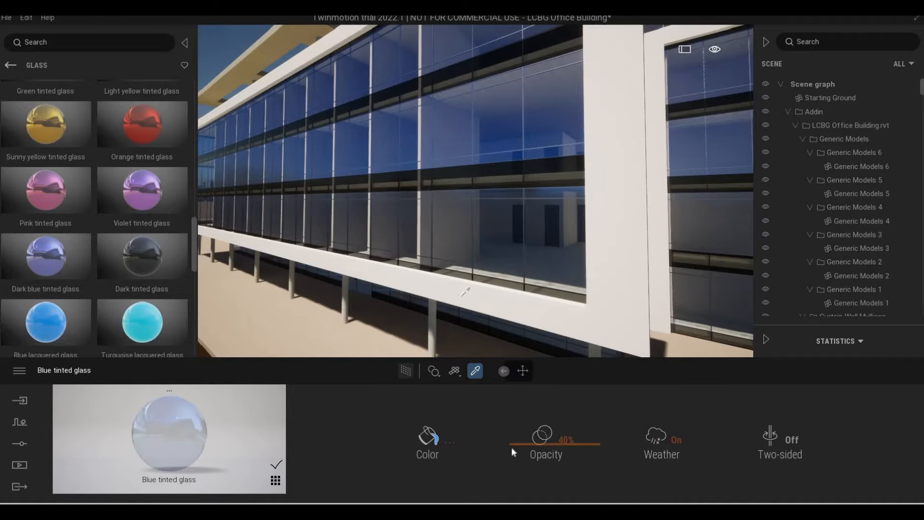
{"action": "left_click_drag", "start_coordinate": [516, 429], "coordinate": [516, 421]}
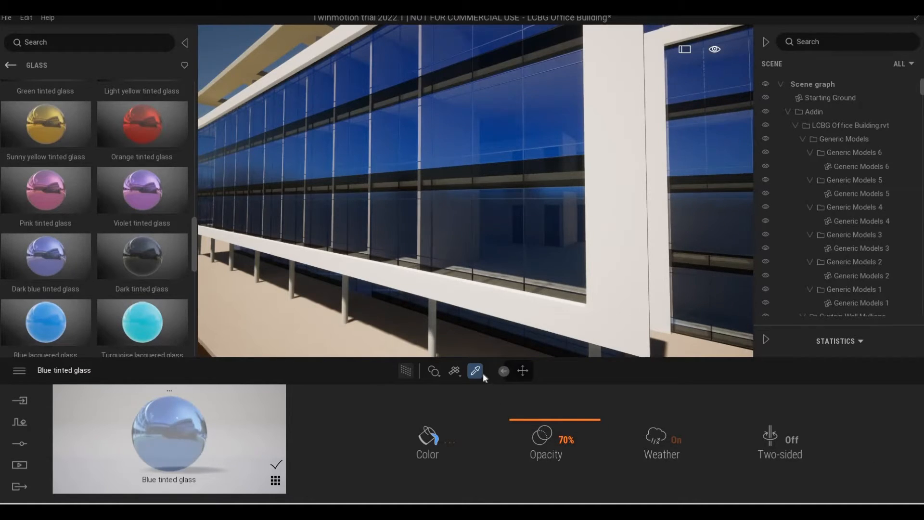
Step: Examine the blue glazing and dark spandrel bands across the whole building from a distance
{"action": "key", "text": "s"}
{"action": "key", "text": "s"}
{"action": "key", "text": "s"}
{"action": "key", "text": "s"}
{"action": "key", "text": "s"}
{"action": "key", "text": "s"}
{"action": "key", "text": "s"}
{"action": "key", "text": "s"}
{"action": "key", "text": "e"}
{"action": "key", "text": "q"}
{"action": "key", "text": "d"}
{"action": "key", "text": "d"}
{"action": "key", "text": "d"}
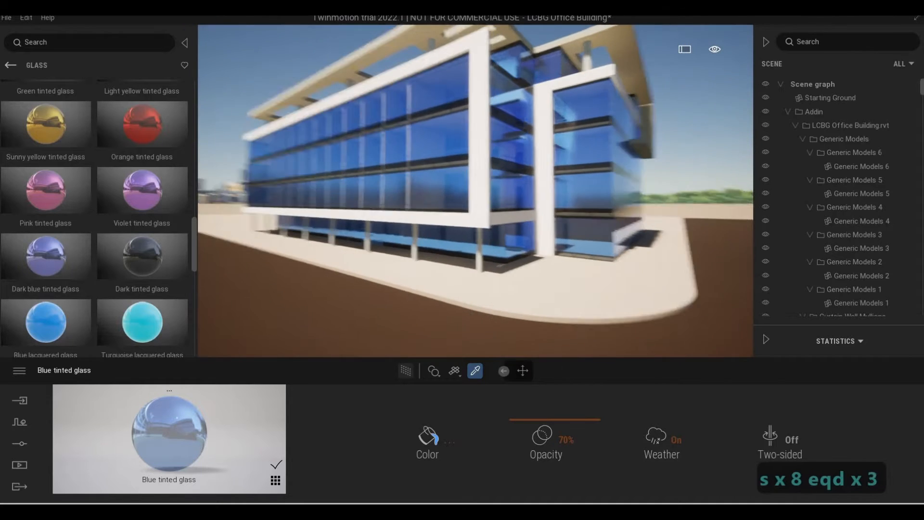
{"action": "key", "text": "d"}
{"action": "key", "text": "d"}
{"action": "key", "text": "d"}
{"action": "key", "text": "d"}
{"action": "key", "text": "d"}
{"action": "key", "text": "d"}
{"action": "key", "text": "d"}
{"action": "key", "text": "a"}
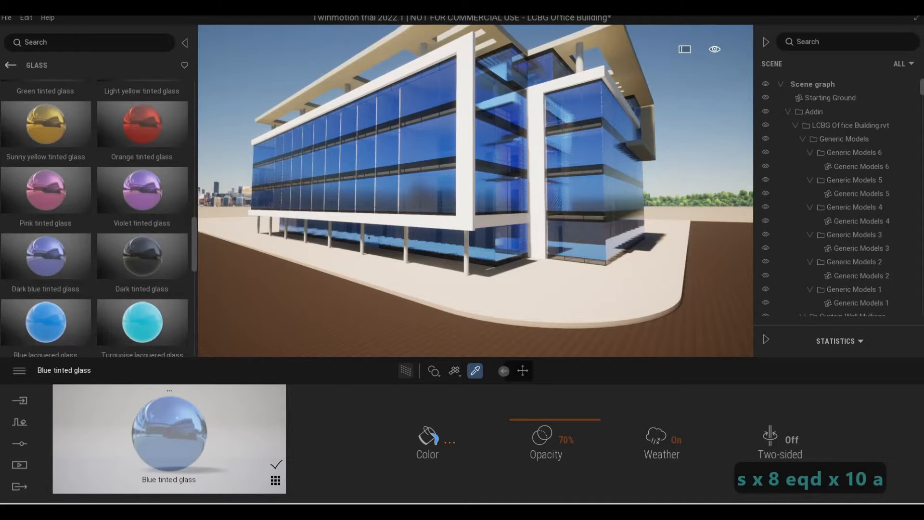
Step: Examine the tinted glazing around the building's corner volumes from close up
{"action": "key", "text": "d"}
{"action": "key", "text": "w"}
{"action": "key", "text": "w"}
{"action": "key", "text": "w"}
{"action": "key", "text": "w"}
{"action": "key", "text": "w"}
{"action": "key", "text": "w"}
{"action": "key", "text": "w"}
{"action": "key", "text": "w"}
{"action": "key", "text": "w"}
{"action": "key", "text": "w"}
{"action": "key", "text": "w"}
{"action": "key", "text": "w"}
{"action": "key", "text": "w"}
{"action": "key", "text": "w"}
{"action": "key", "text": "w"}
{"action": "key", "text": "w"}
{"action": "key", "text": "w"}
{"action": "key", "text": "w"}
{"action": "key", "text": "w"}
{"action": "key", "text": "w"}
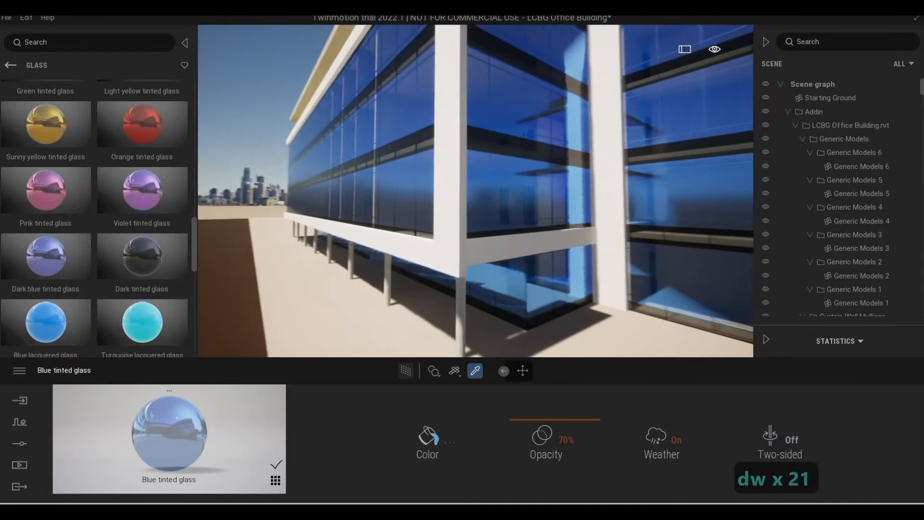
{"action": "key", "text": "s"}
{"action": "key", "text": "d"}
{"action": "key", "text": "d"}
{"action": "key", "text": "d"}
{"action": "key", "text": "d"}
{"action": "key", "text": "d"}
{"action": "key", "text": "d"}
{"action": "key", "text": "d"}
{"action": "key", "text": "d"}
{"action": "key", "text": "d"}
{"action": "key", "text": "d"}
{"action": "key", "text": "d"}
{"action": "key", "text": "d"}
{"action": "key", "text": "d"}
{"action": "key", "text": "d"}
{"action": "key", "text": "d"}
{"action": "key", "text": "d"}
{"action": "key", "text": "d"}
{"action": "key", "text": "a"}
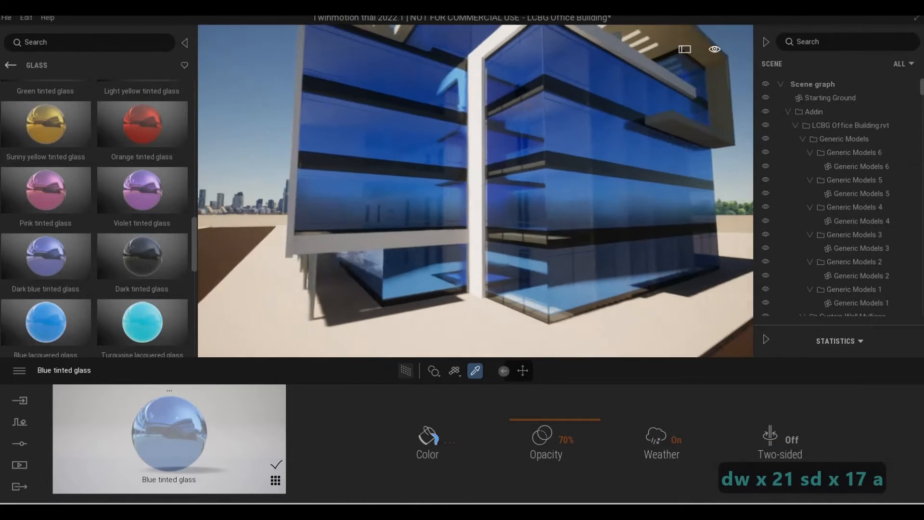
Step: Inspect the upper floors and the underside of the roof canopy at the building corner
{"action": "key", "text": "s"}
{"action": "key", "text": "e"}
{"action": "key", "text": "q"}
{"action": "key", "text": "q"}
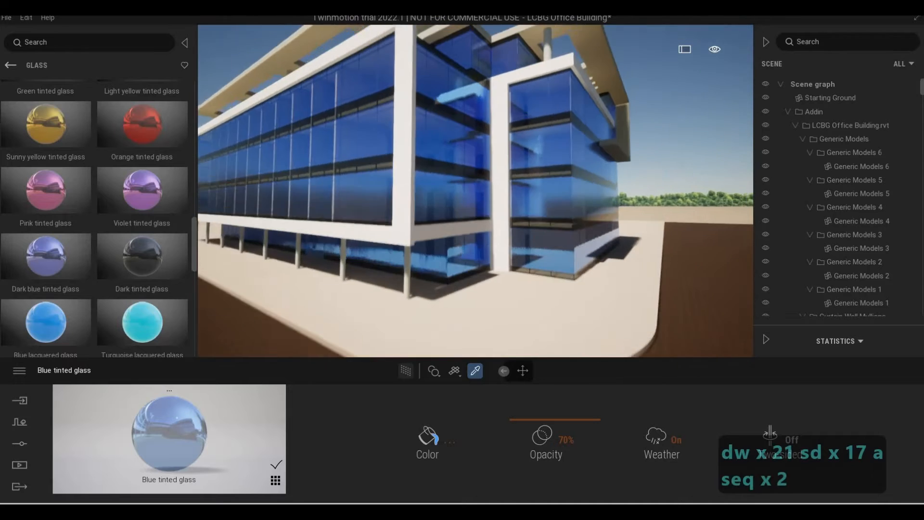
{"action": "key", "text": "d"}
{"action": "key", "text": "w"}
{"action": "key", "text": "q"}
{"action": "key", "text": "d"}
{"action": "key", "text": "w"}
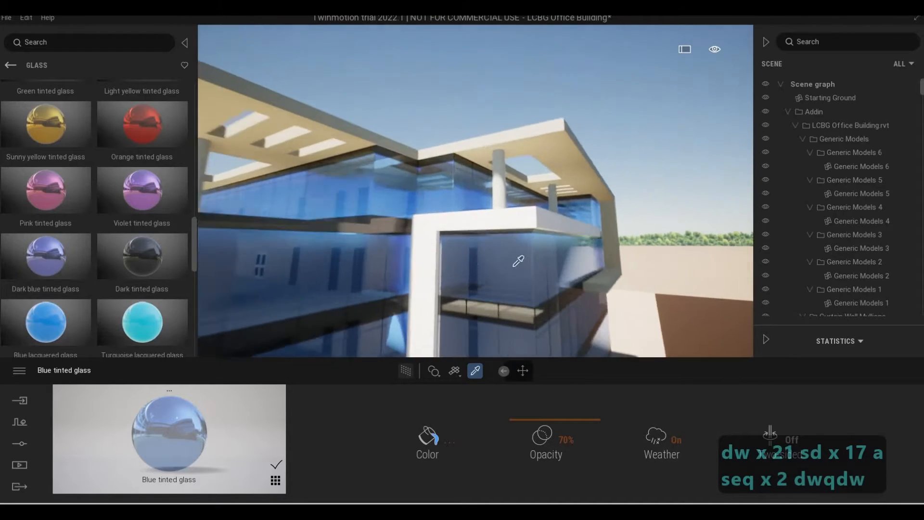
{"action": "key", "text": "e"}
{"action": "key", "text": "s"}
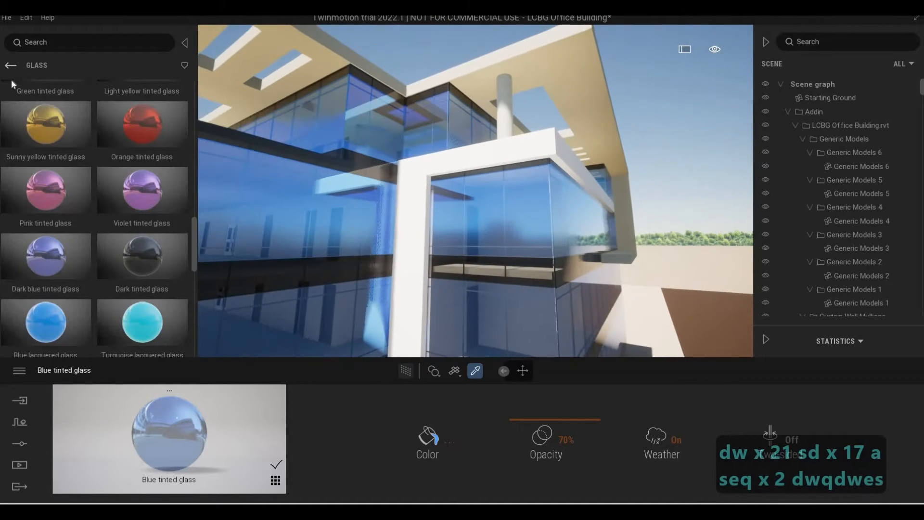
Step: Browse the library's standard Wood materials for a roof canopy finish and return to the material categories
{"action": "left_click", "coordinate": [10, 65]}
{"action": "key", "text": "d"}
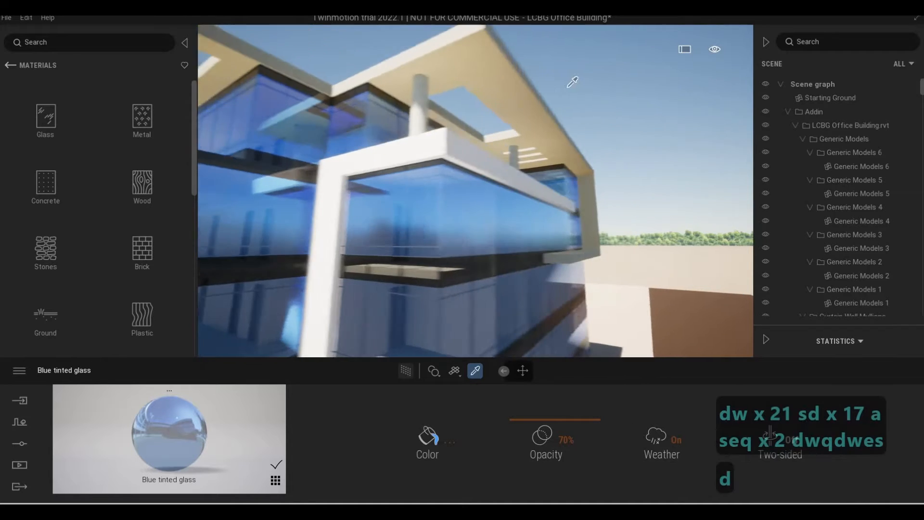
{"action": "key", "text": "w"}
{"action": "key", "text": "a"}
{"action": "key", "text": "s"}
{"action": "key", "text": "s"}
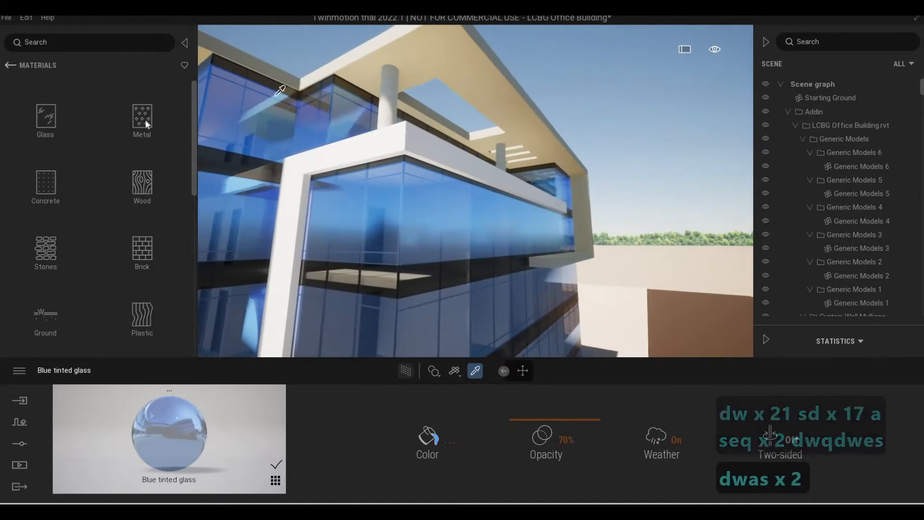
{"action": "left_click", "coordinate": [137, 194]}
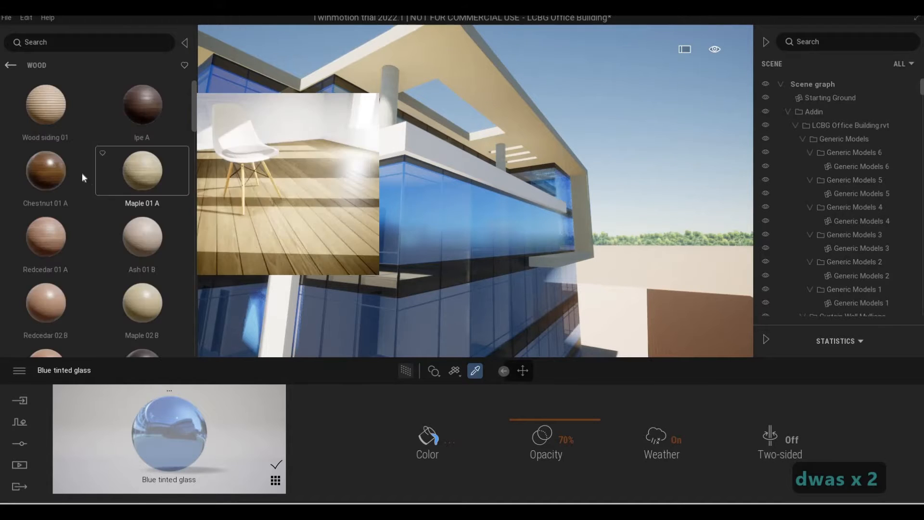
{"action": "scroll", "coordinate": [48, 159], "scroll_direction": "down", "scroll_amount": 1}
{"action": "scroll", "coordinate": [50, 159], "scroll_direction": "up", "scroll_amount": 1}
{"action": "left_click", "coordinate": [10, 65]}
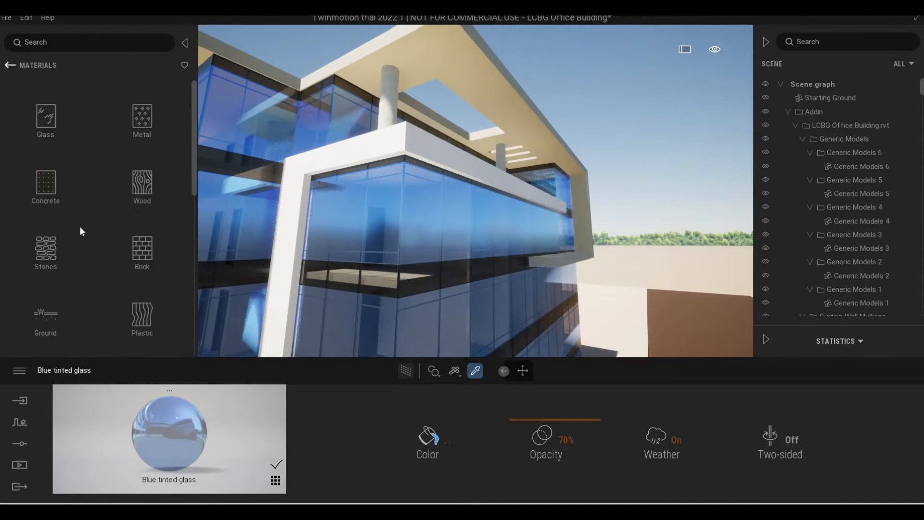
{"action": "scroll", "coordinate": [126, 236], "scroll_direction": "down", "scroll_amount": 1}
{"action": "scroll", "coordinate": [143, 165], "scroll_direction": "up", "scroll_amount": 1}
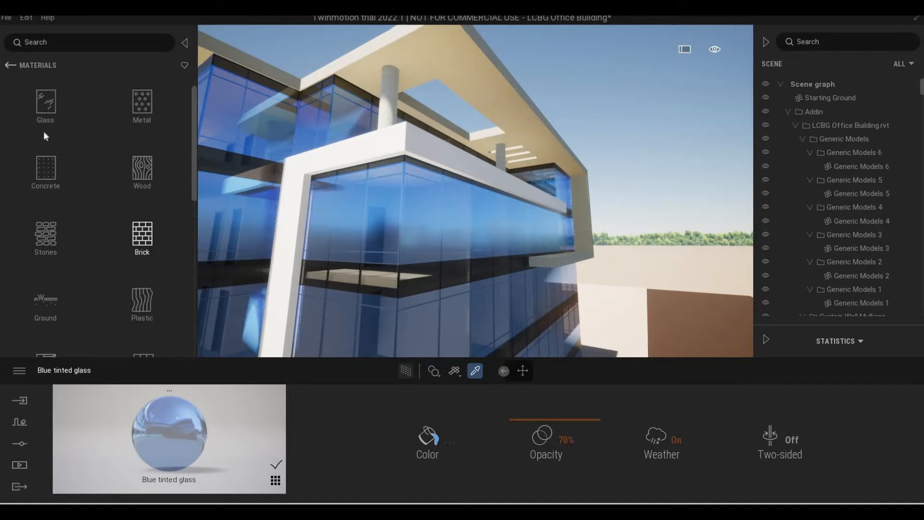
Step: Open the Veneer collection among the Quixel Megascans wood surfaces
{"action": "left_click", "coordinate": [10, 65]}
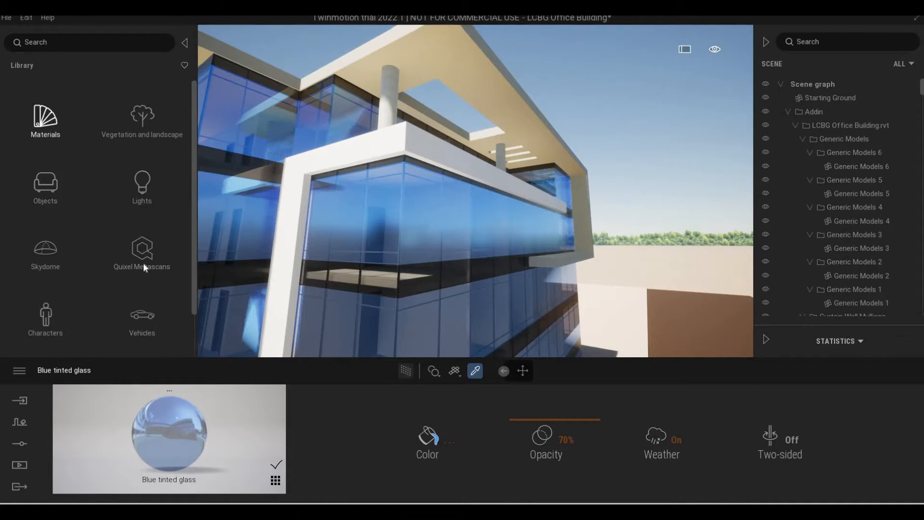
{"action": "left_click", "coordinate": [146, 276]}
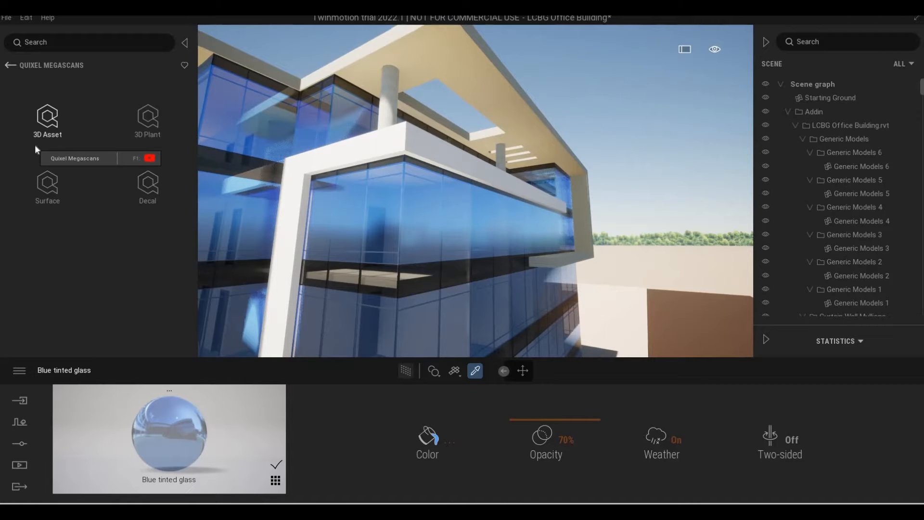
{"action": "left_click", "coordinate": [48, 117]}
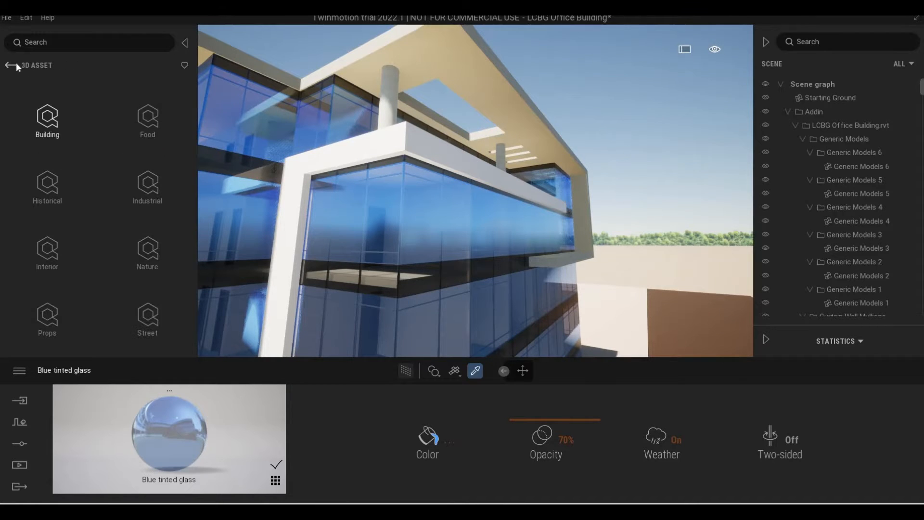
{"action": "left_click", "coordinate": [10, 65]}
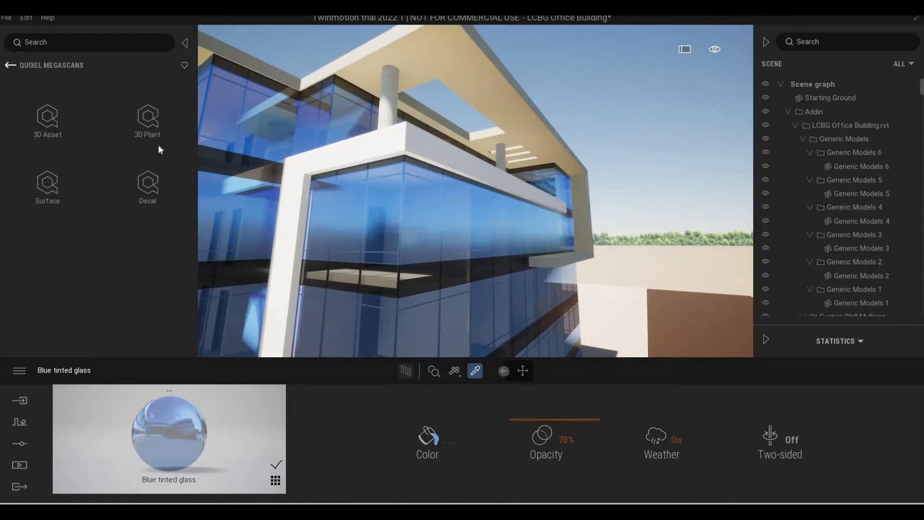
{"action": "left_click", "coordinate": [54, 187]}
{"action": "left_click", "coordinate": [142, 126]}
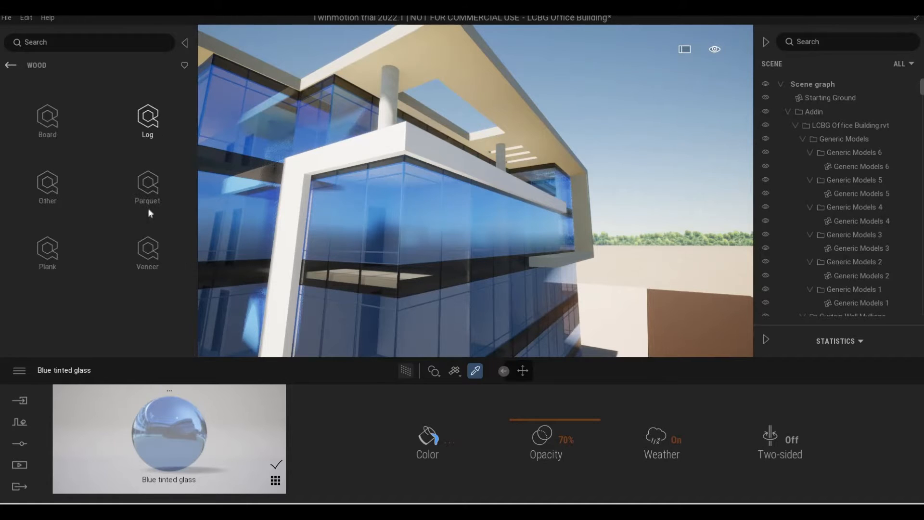
{"action": "left_click", "coordinate": [146, 249]}
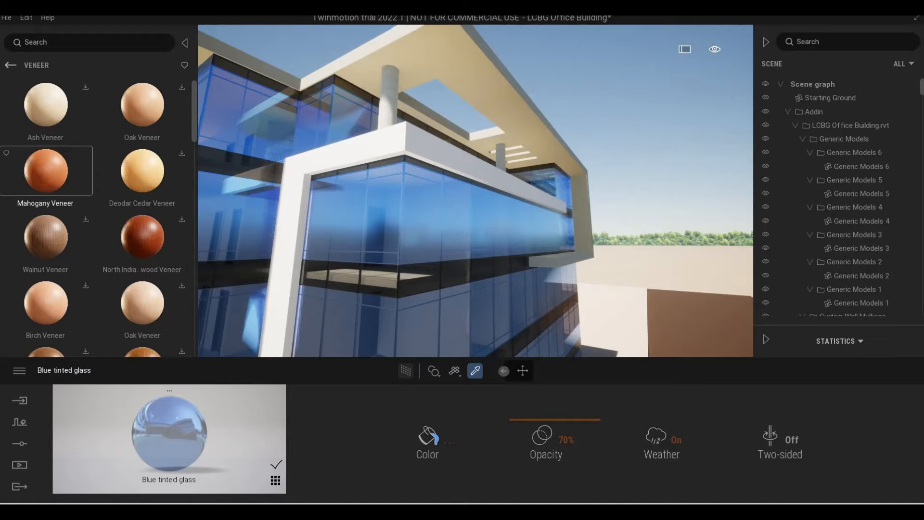
Step: Apply the Mahogany Veneer to the underside of the roof canopy
{"action": "key", "text": "w"}
{"action": "key", "text": "w"}
{"action": "key", "text": "q"}
{"action": "key", "text": "q"}
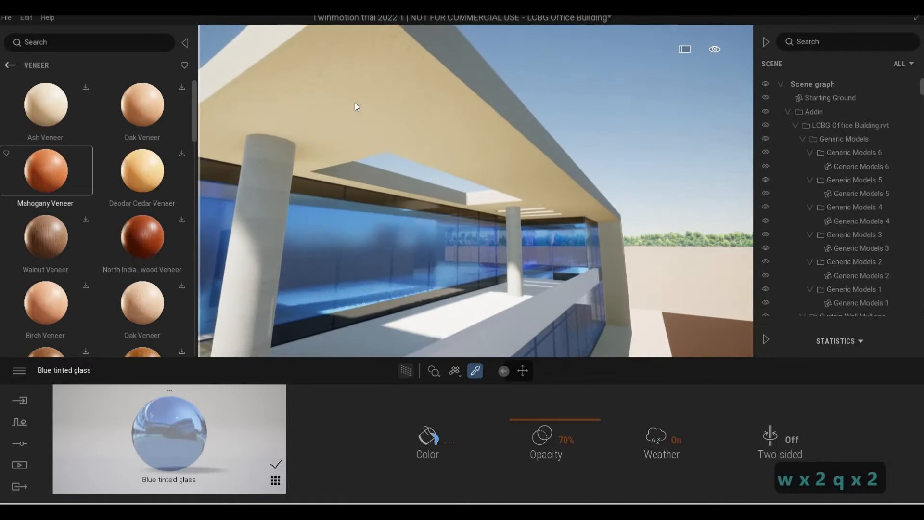
{"action": "left_click", "coordinate": [361, 100]}
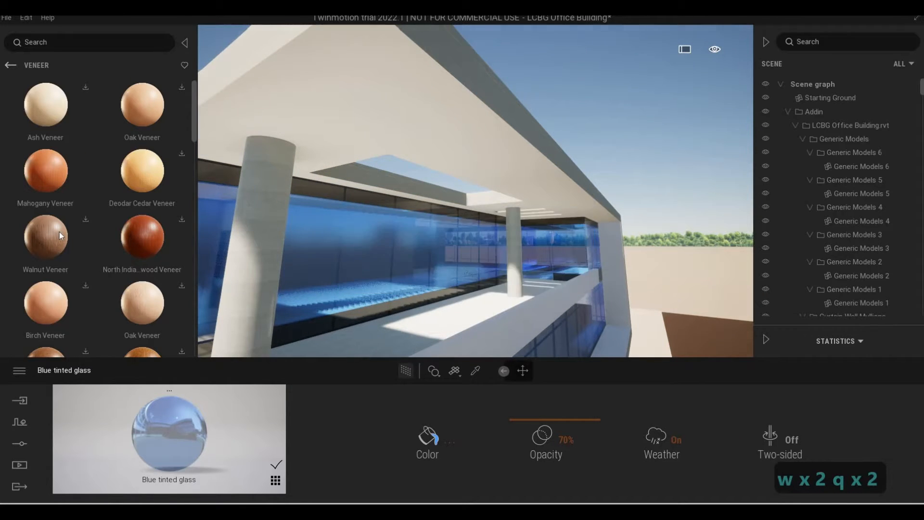
Step: Apply the golden Mahogany Veneer to the underside of the roof canopy and set its scale to 3.78
{"action": "scroll", "coordinate": [59, 232], "scroll_direction": "down", "scroll_amount": 1}
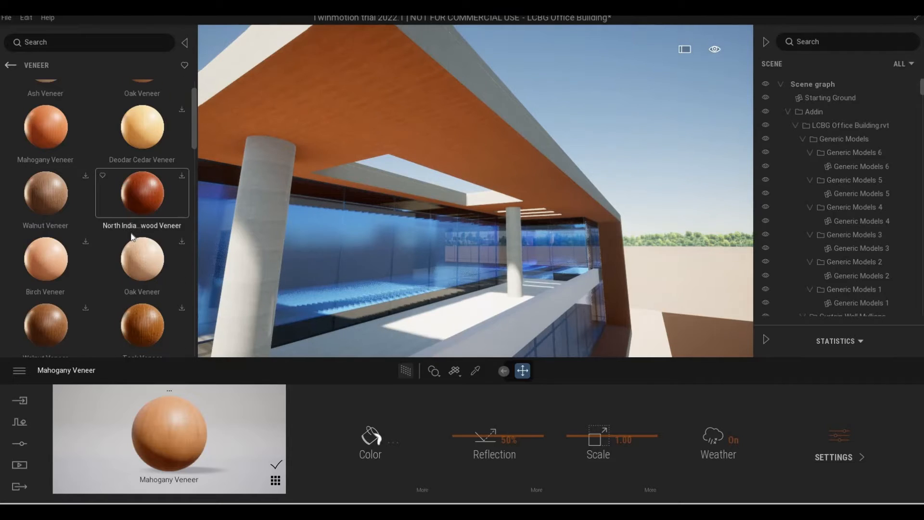
{"action": "scroll", "coordinate": [130, 235], "scroll_direction": "down", "scroll_amount": 3}
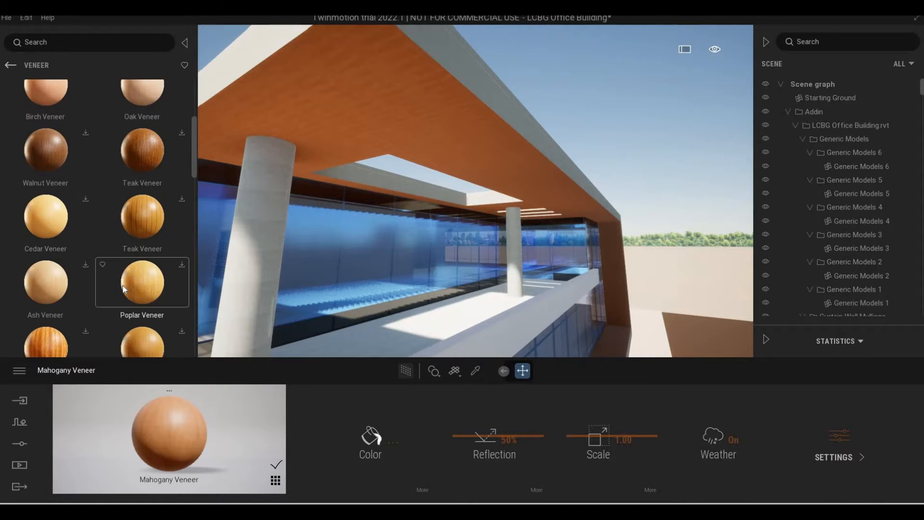
{"action": "scroll", "coordinate": [134, 267], "scroll_direction": "down", "scroll_amount": 1}
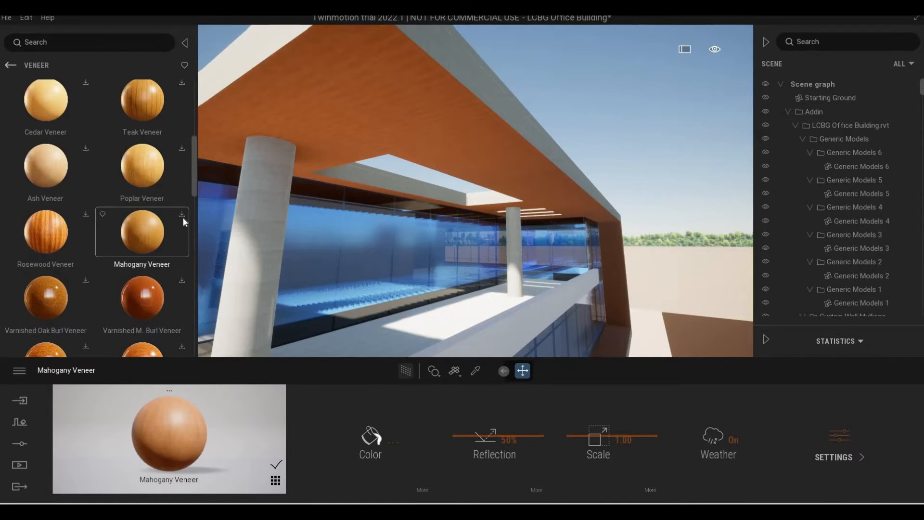
{"action": "left_click", "coordinate": [183, 218]}
{"action": "left_click_drag", "start_coordinate": [308, 133], "coordinate": [343, 107]}
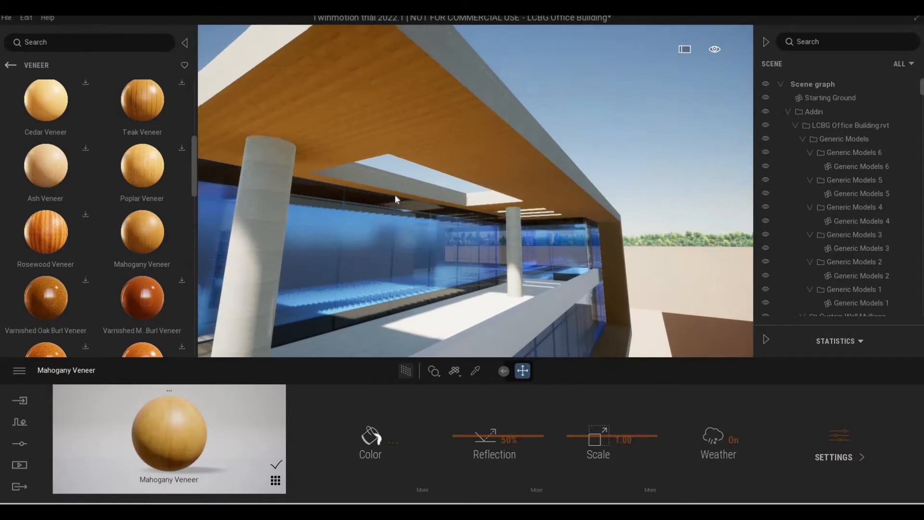
{"action": "left_click_drag", "start_coordinate": [592, 423], "coordinate": [620, 422]}
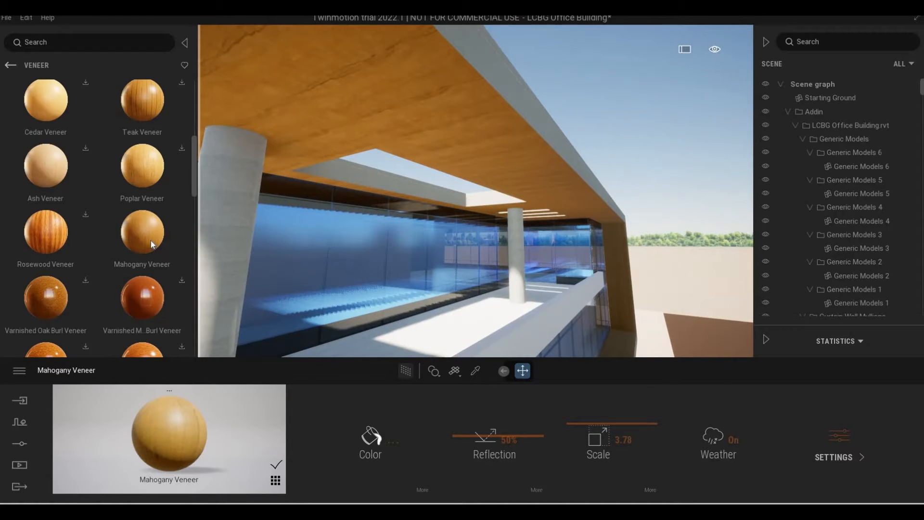
Step: Look through the remaining veneers and open the Plank collection among the wood surfaces instead
{"action": "scroll", "coordinate": [151, 240], "scroll_direction": "down", "scroll_amount": 2}
{"action": "scroll", "coordinate": [149, 245], "scroll_direction": "down", "scroll_amount": 5}
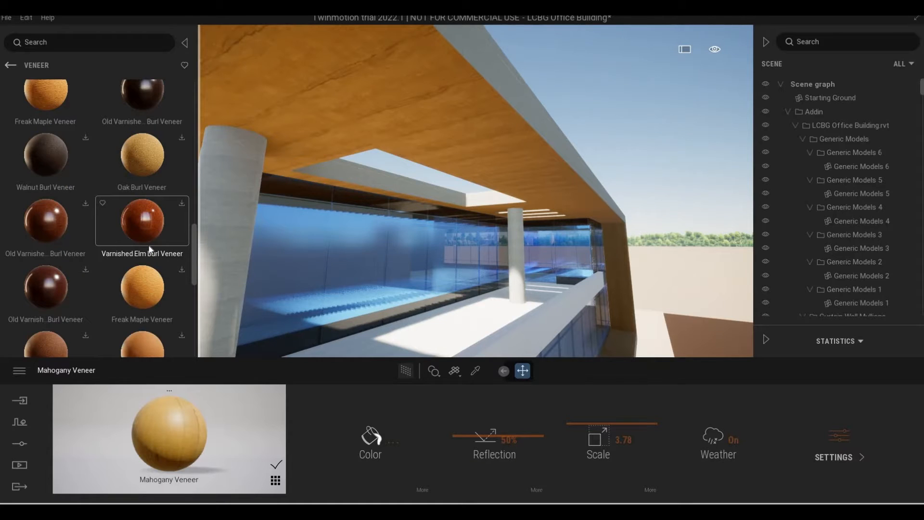
{"action": "scroll", "coordinate": [150, 249], "scroll_direction": "down", "scroll_amount": 5}
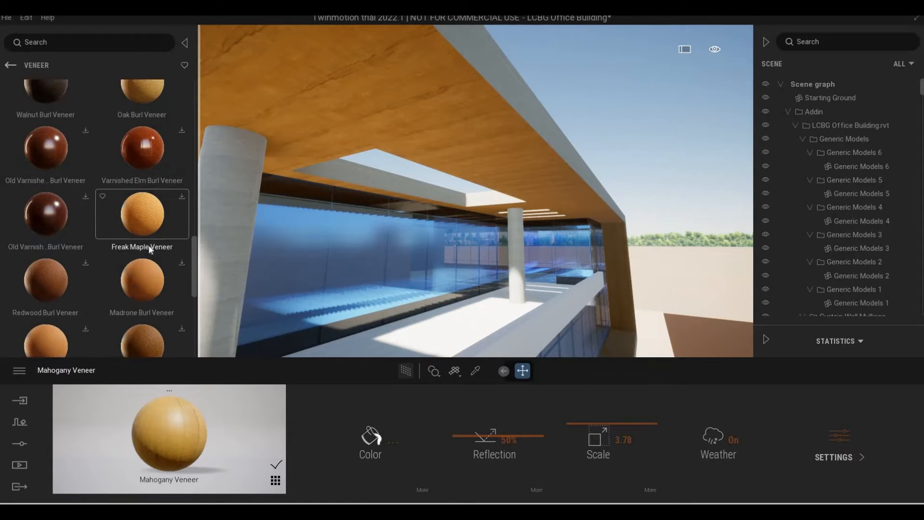
{"action": "left_click", "coordinate": [13, 66]}
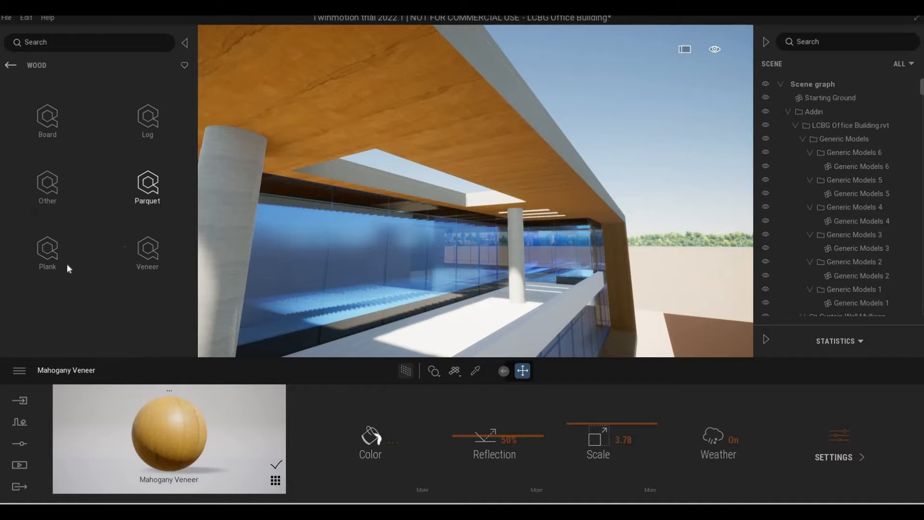
{"action": "left_click", "coordinate": [48, 250]}
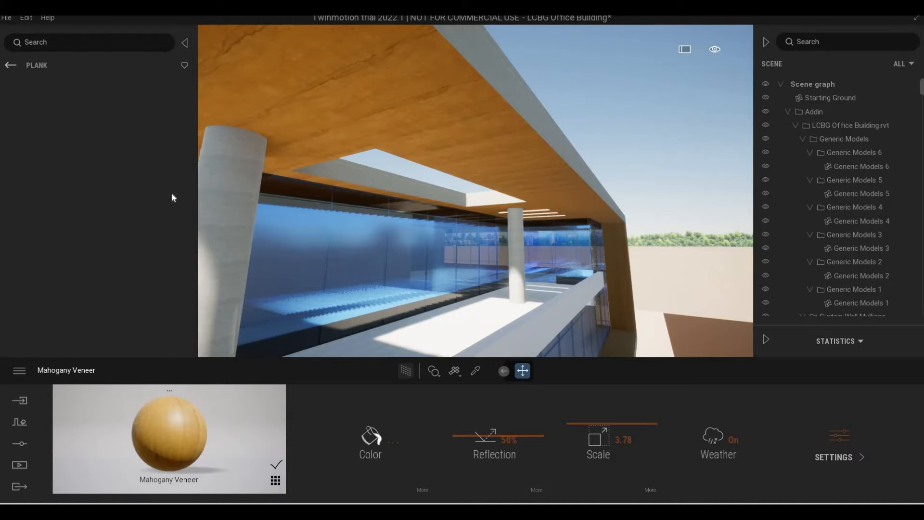
Step: Browse the Plank collection and download the orange Wooden Planks material with dark joints
{"action": "scroll", "coordinate": [152, 226], "scroll_direction": "down", "scroll_amount": 3}
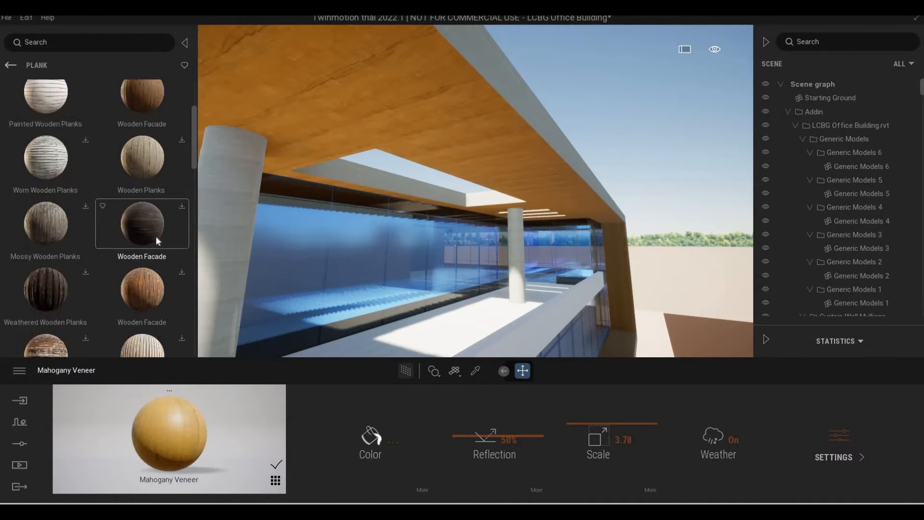
{"action": "scroll", "coordinate": [155, 236], "scroll_direction": "down", "scroll_amount": 5}
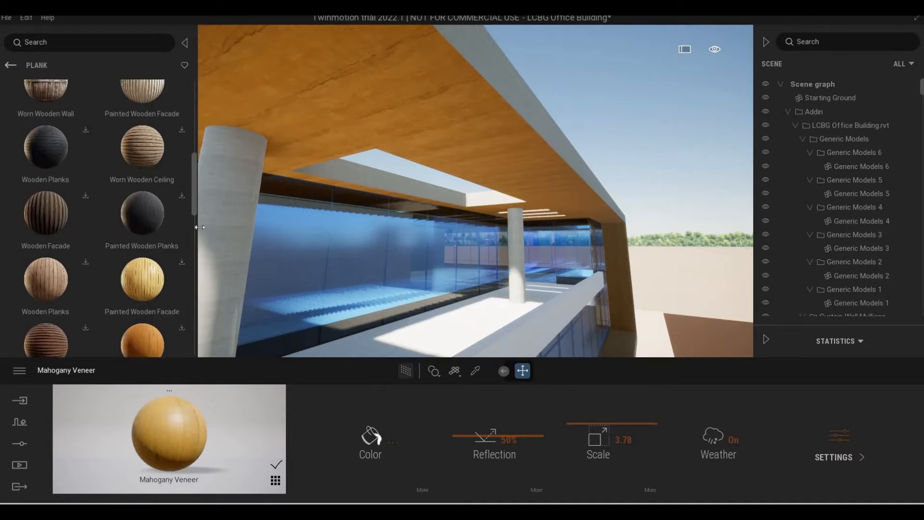
{"action": "scroll", "coordinate": [199, 227], "scroll_direction": "down", "scroll_amount": 6}
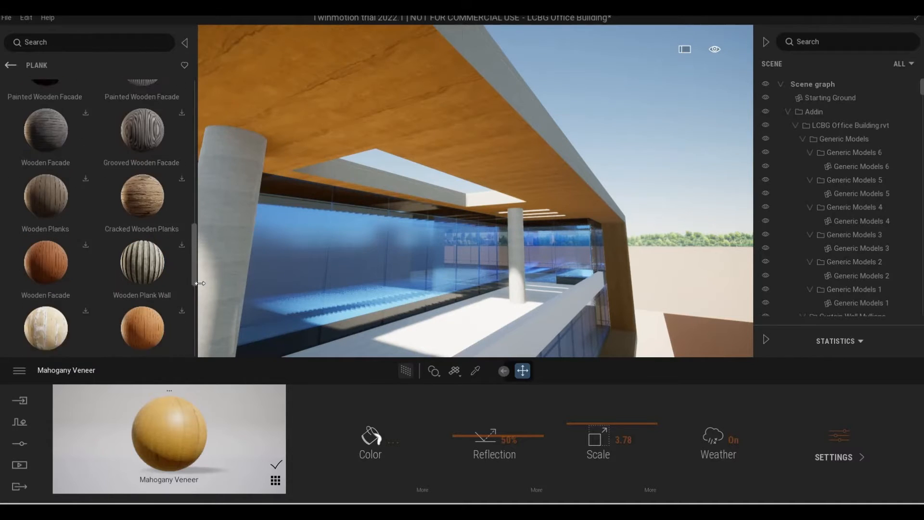
{"action": "scroll", "coordinate": [195, 311], "scroll_direction": "down", "scroll_amount": 6}
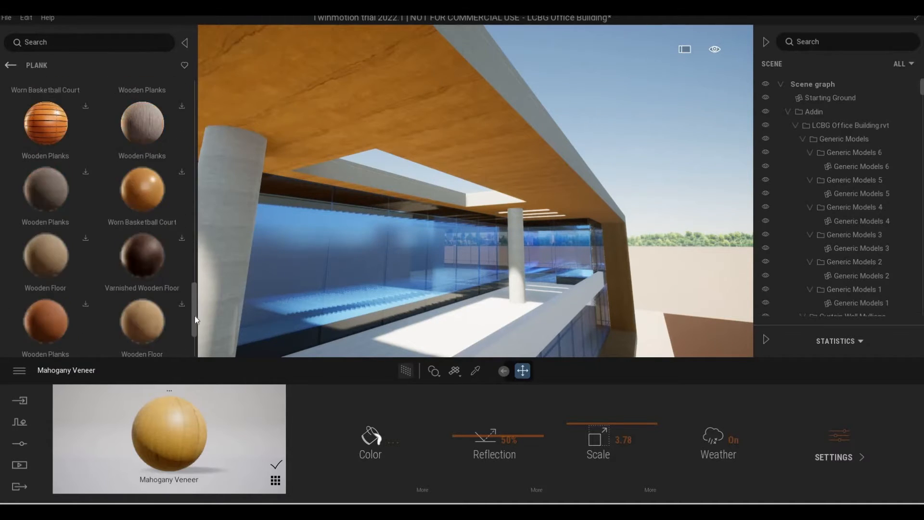
{"action": "left_click_drag", "start_coordinate": [194, 316], "coordinate": [192, 307]}
{"action": "scroll", "coordinate": [140, 280], "scroll_direction": "up", "scroll_amount": 5}
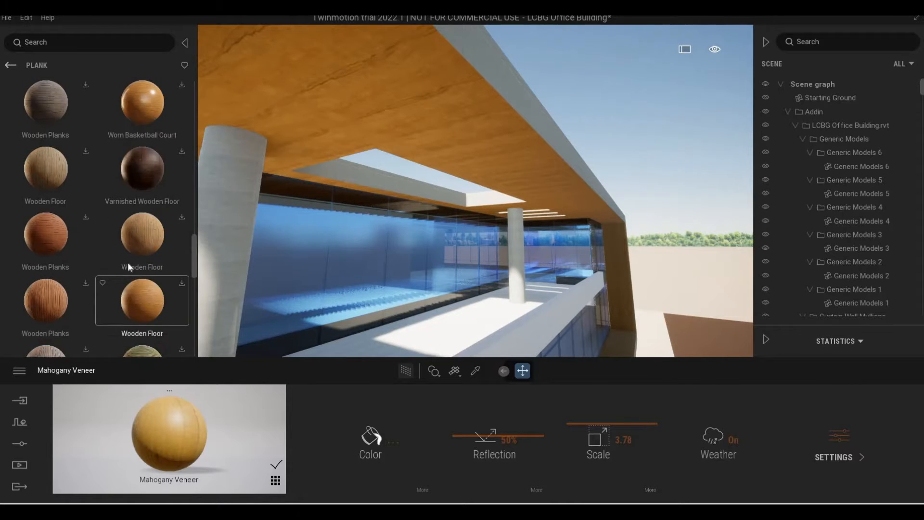
{"action": "scroll", "coordinate": [129, 267], "scroll_direction": "up", "scroll_amount": 2}
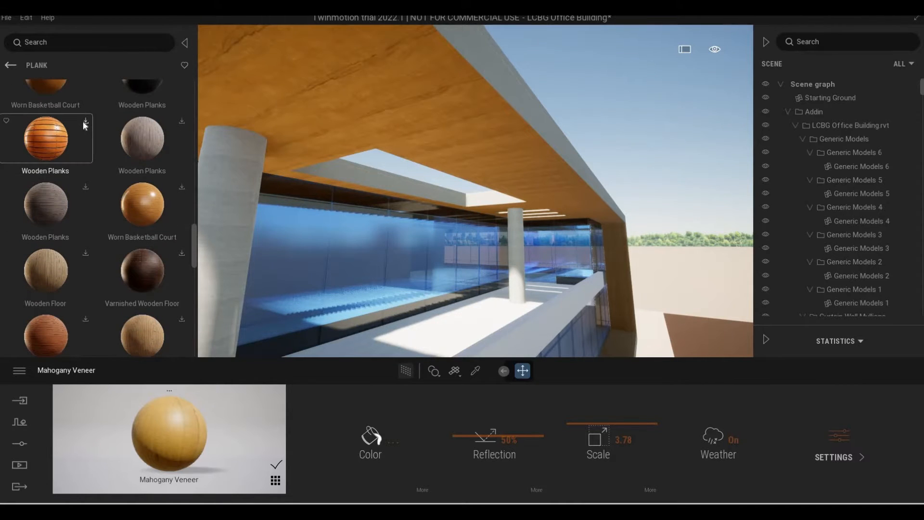
{"action": "left_click", "coordinate": [84, 121]}
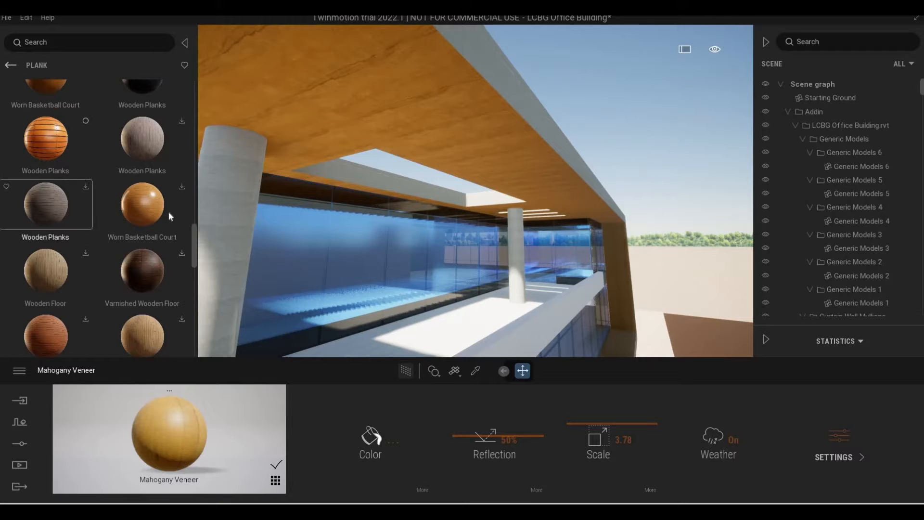
Step: Download the Worn Basketball Court material, apply it to the underside of the roof canopy and set its scale to 2.69
{"action": "left_click", "coordinate": [184, 186]}
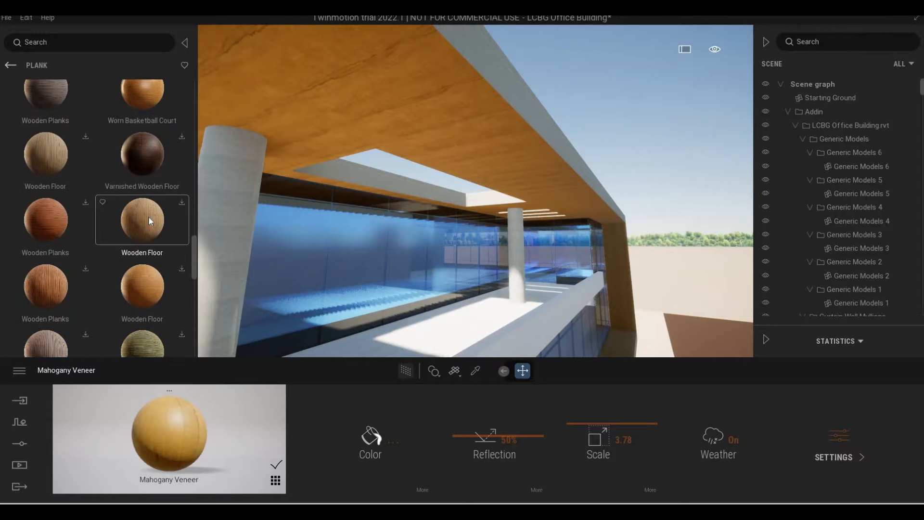
{"action": "left_click_drag", "start_coordinate": [361, 64], "coordinate": [365, 59]}
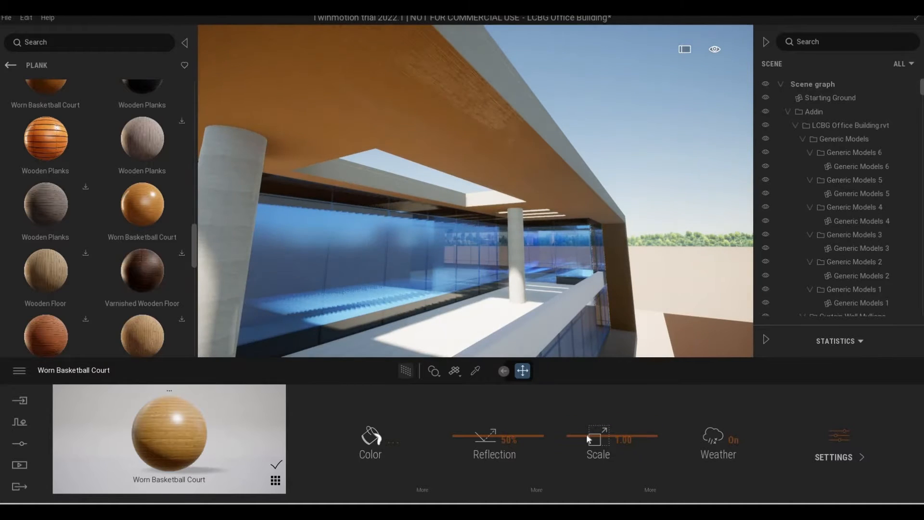
{"action": "left_click_drag", "start_coordinate": [586, 434], "coordinate": [586, 427]}
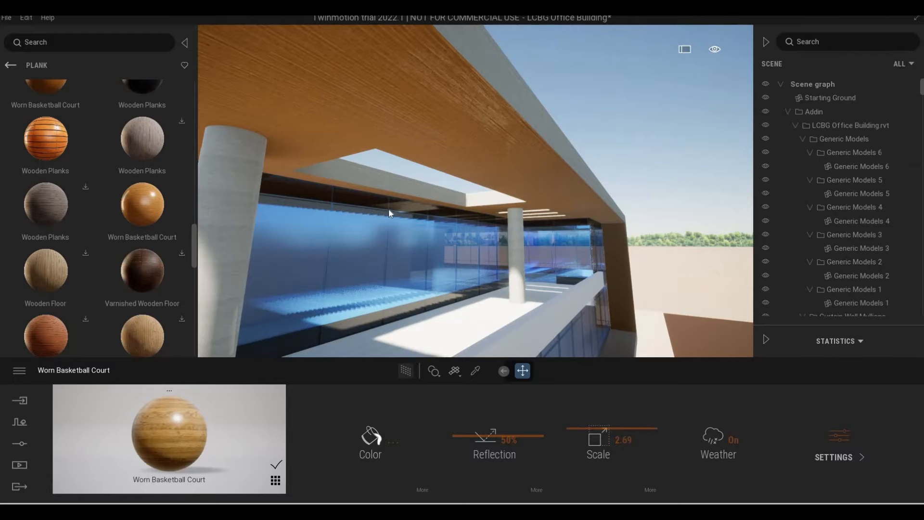
Step: Inspect the wood finish on the roof canopy up close and from farther away around the building corner
{"action": "key", "text": "e"}
{"action": "key", "text": "s"}
{"action": "key", "text": "q"}
{"action": "key", "text": "a"}
{"action": "key", "text": "w"}
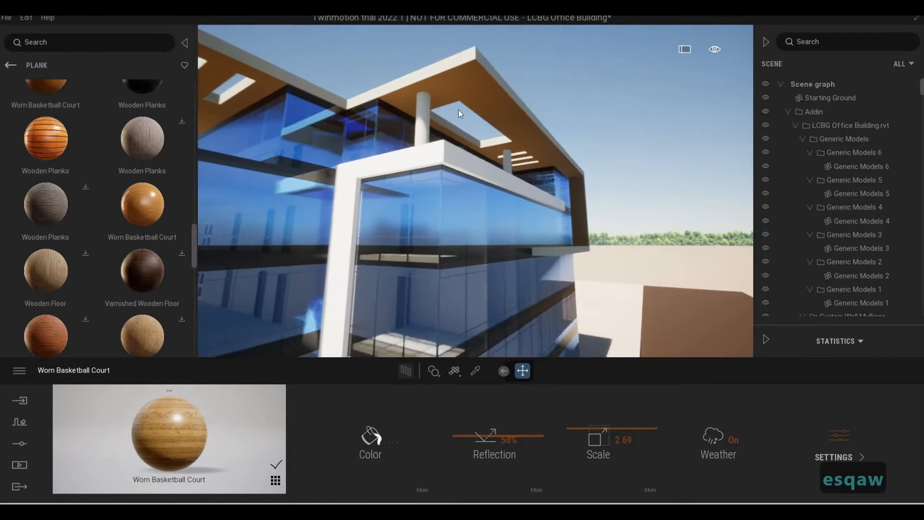
{"action": "key", "text": "q"}
{"action": "key", "text": "q"}
{"action": "key", "text": "w"}
{"action": "key", "text": "e"}
{"action": "key", "text": "q"}
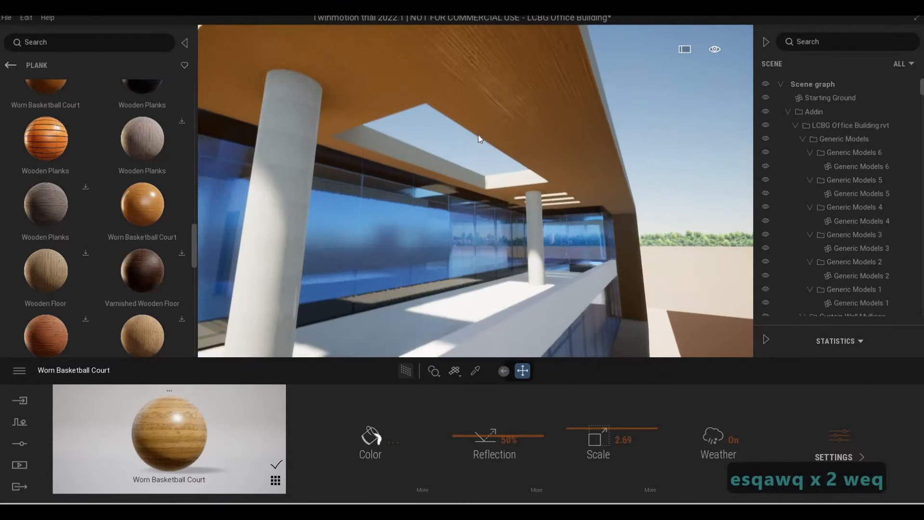
{"action": "key", "text": "w"}
{"action": "key", "text": "s"}
{"action": "key", "text": "s"}
{"action": "key", "text": "s"}
{"action": "key", "text": "s"}
{"action": "key", "text": "a"}
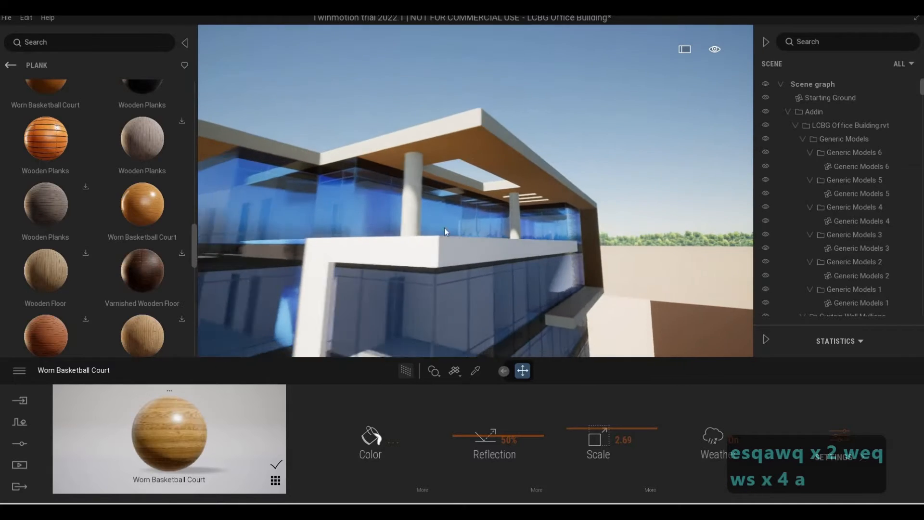
{"action": "key", "text": "a"}
{"action": "key", "text": "s"}
{"action": "key", "text": "s"}
{"action": "key", "text": "e"}
{"action": "key", "text": "a"}
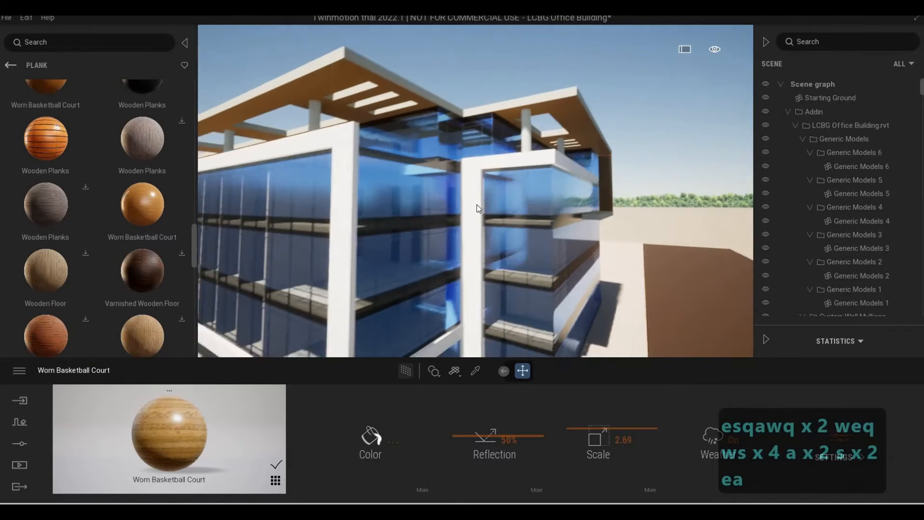
{"action": "key", "text": "e"}
{"action": "key", "text": "d"}
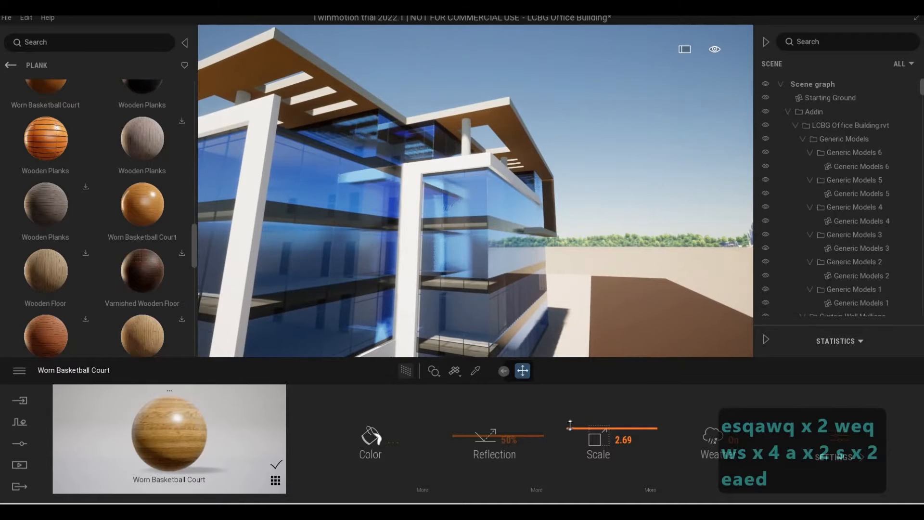
Step: Set the Worn Basketball Court material's scale to 3.89 and check the canopy together with the glass facade
{"action": "left_click_drag", "start_coordinate": [569, 424], "coordinate": [562, 288]}
{"action": "key", "text": "d"}
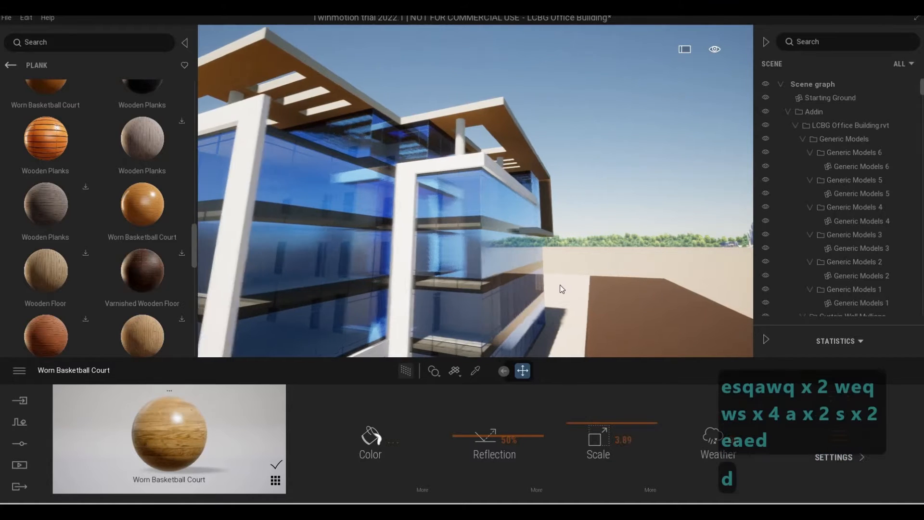
{"action": "key", "text": "w"}
{"action": "key", "text": "a"}
{"action": "key", "text": "s"}
{"action": "key", "text": "a"}
{"action": "key", "text": "w"}
{"action": "key", "text": "e"}
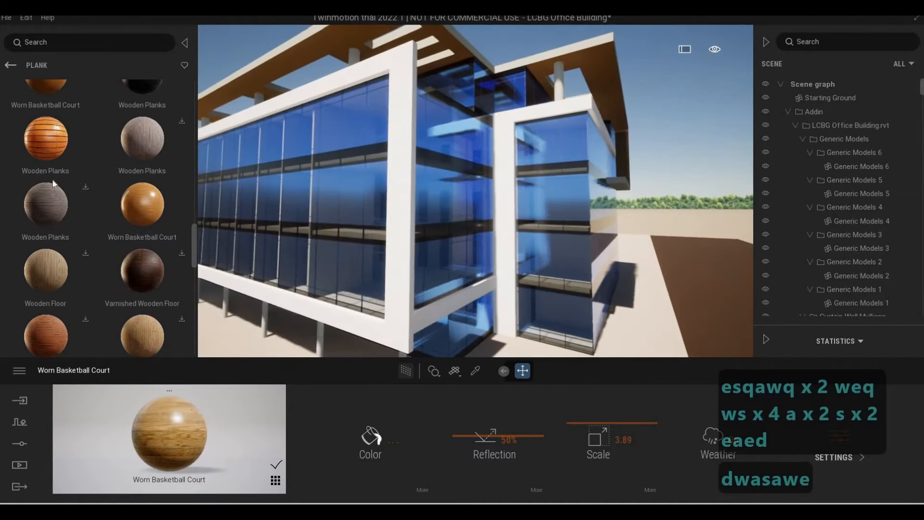
Step: Return from the Plank collection to the top of the library and open the standard Materials categories
{"action": "left_click", "coordinate": [10, 66]}
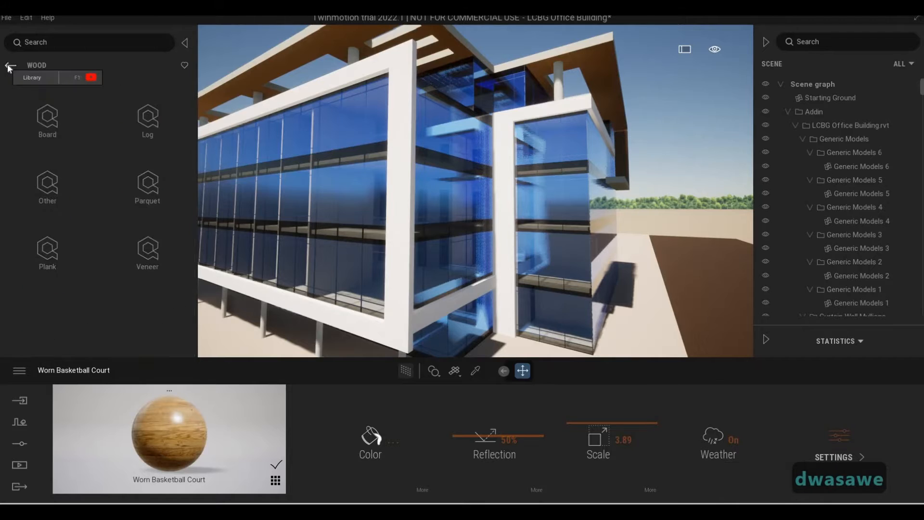
{"action": "left_click", "coordinate": [10, 66]}
{"action": "left_click", "coordinate": [10, 66]}
{"action": "left_click", "coordinate": [10, 65]}
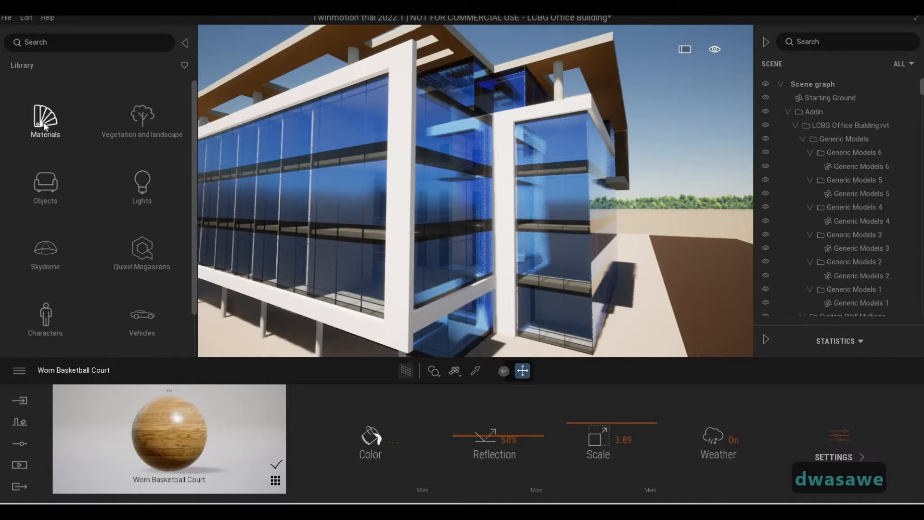
{"action": "left_click", "coordinate": [44, 124]}
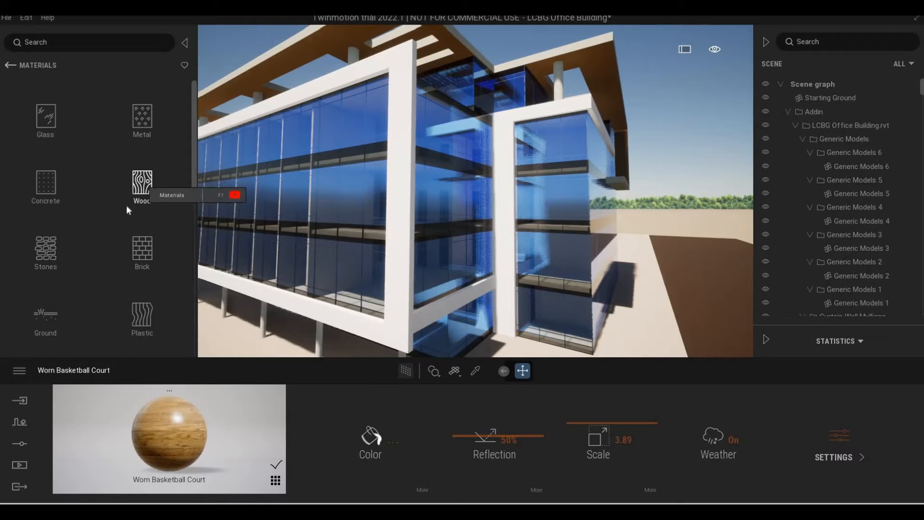
Step: Open the Wall coverings materials and look through the plaster, roughcast and painted wall finishes
{"action": "scroll", "coordinate": [96, 259], "scroll_direction": "down", "scroll_amount": 5}
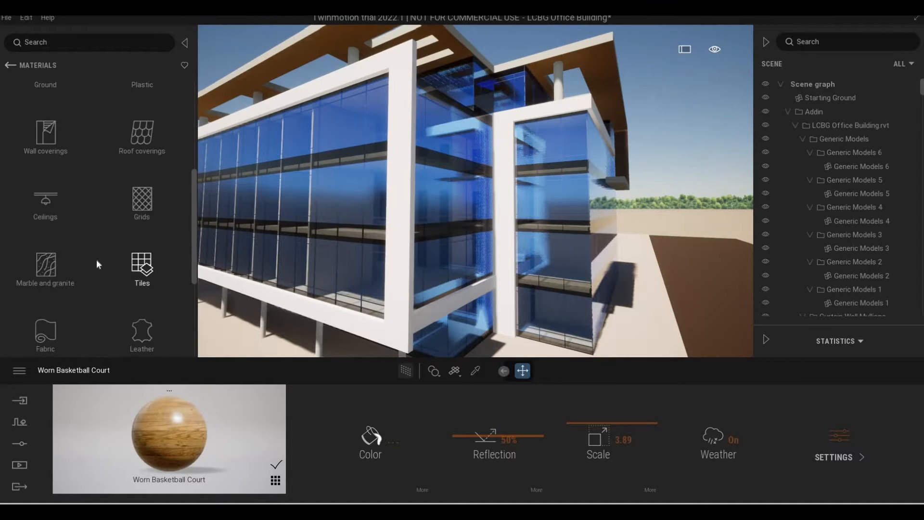
{"action": "scroll", "coordinate": [96, 264], "scroll_direction": "down", "scroll_amount": 3}
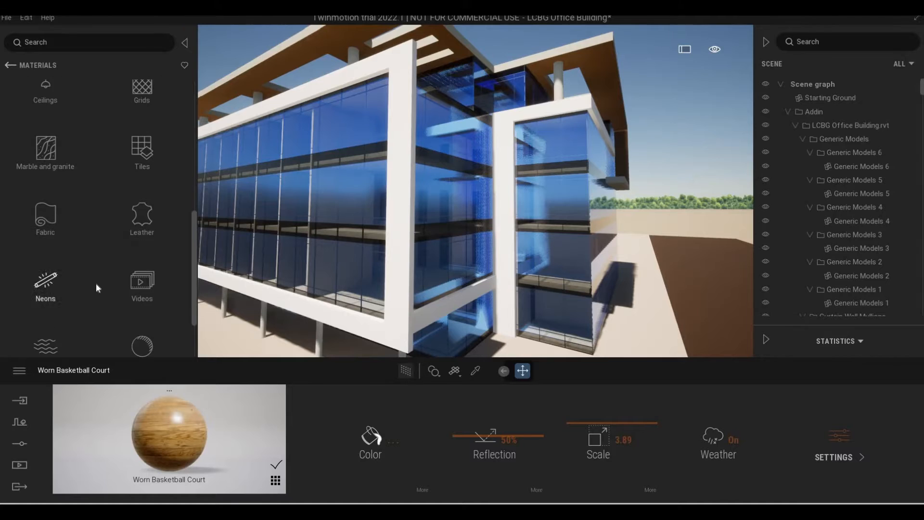
{"action": "scroll", "coordinate": [96, 287], "scroll_direction": "down", "scroll_amount": 3}
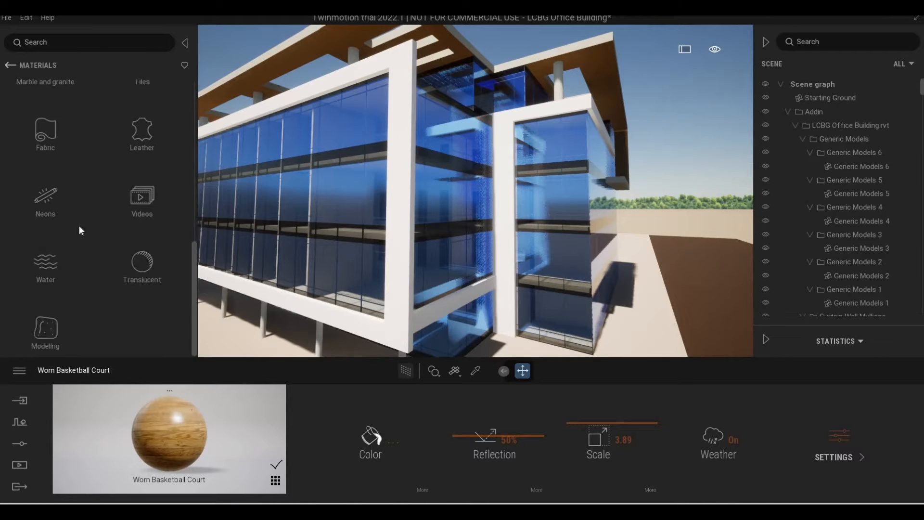
{"action": "scroll", "coordinate": [80, 227], "scroll_direction": "up", "scroll_amount": 5}
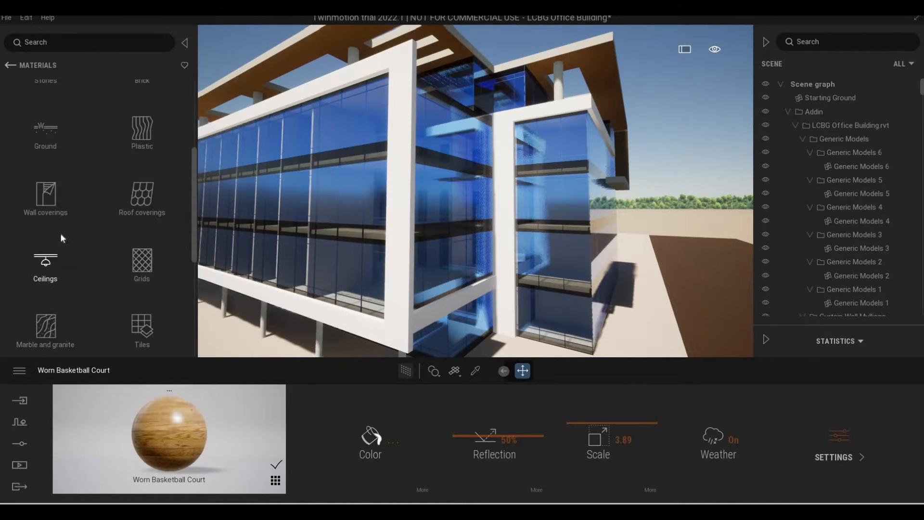
{"action": "scroll", "coordinate": [59, 232], "scroll_direction": "up", "scroll_amount": 1}
{"action": "left_click", "coordinate": [58, 228]}
{"action": "mouse_move", "coordinate": [189, 109]}
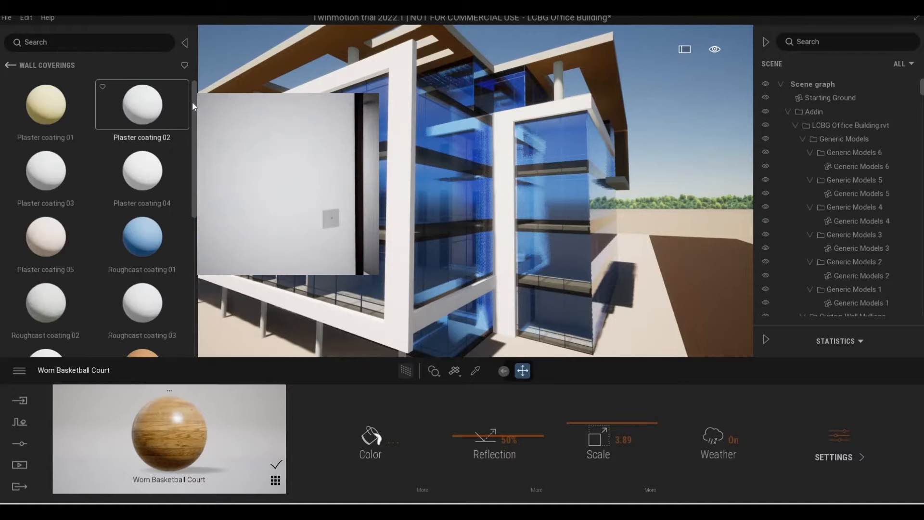
{"action": "scroll", "coordinate": [97, 270], "scroll_direction": "down", "scroll_amount": 5}
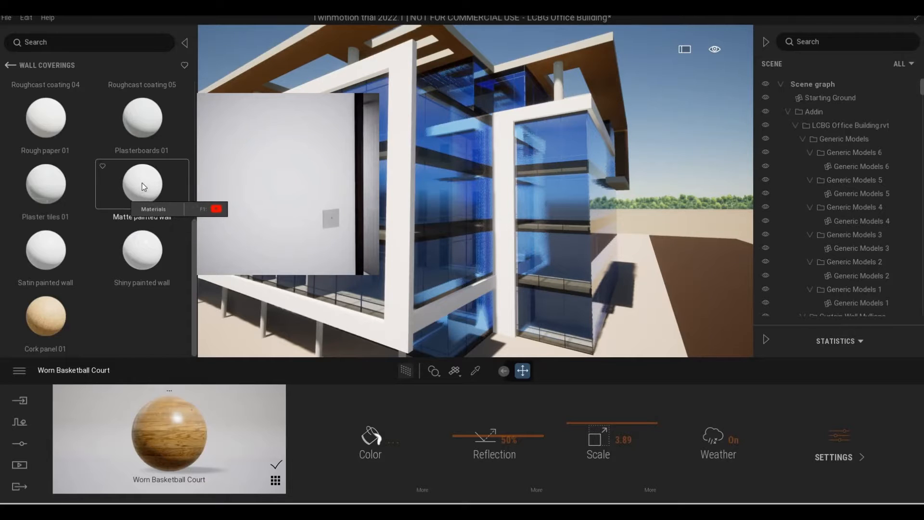
Step: Apply the Matte painted wall material to the frame around the glass facade
{"action": "mouse_move", "coordinate": [142, 183]}
{"action": "left_mouse_down"}
{"action": "mouse_move", "coordinate": [321, 186]}
{"action": "mouse_move", "coordinate": [398, 169]}
{"action": "left_mouse_up"}
{"action": "left_click", "coordinate": [415, 167]}
Step: Check the painted facade frame and move past the rooms behind the glass to the roof terrace
{"action": "key", "text": "d"}
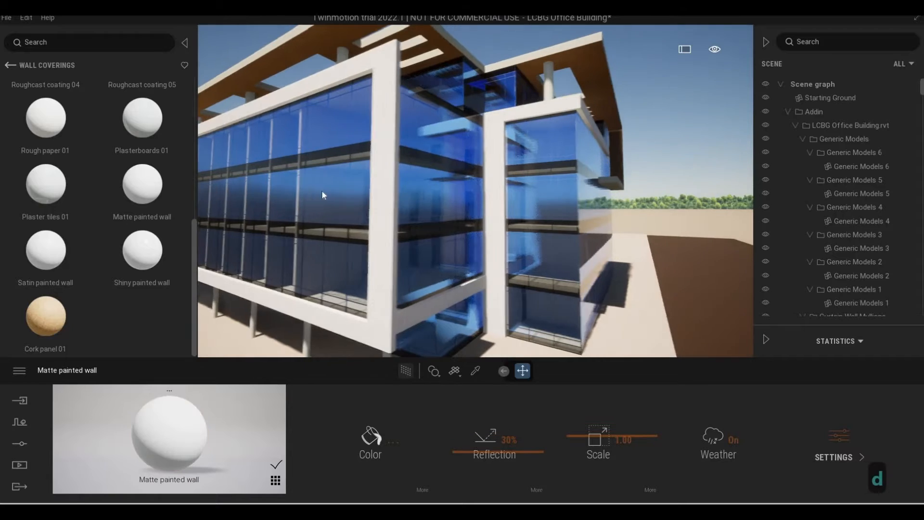
{"action": "key", "text": "w"}
{"action": "key", "text": "q"}
{"action": "key", "text": "w"}
{"action": "key", "text": "a"}
{"action": "key", "text": "e"}
{"action": "key", "text": "q"}
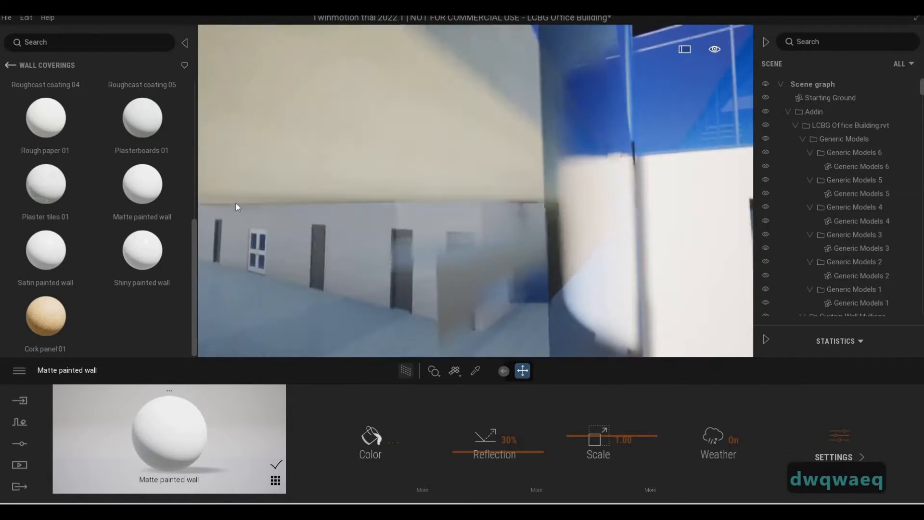
{"action": "key", "text": "a"}
{"action": "key", "text": "q"}
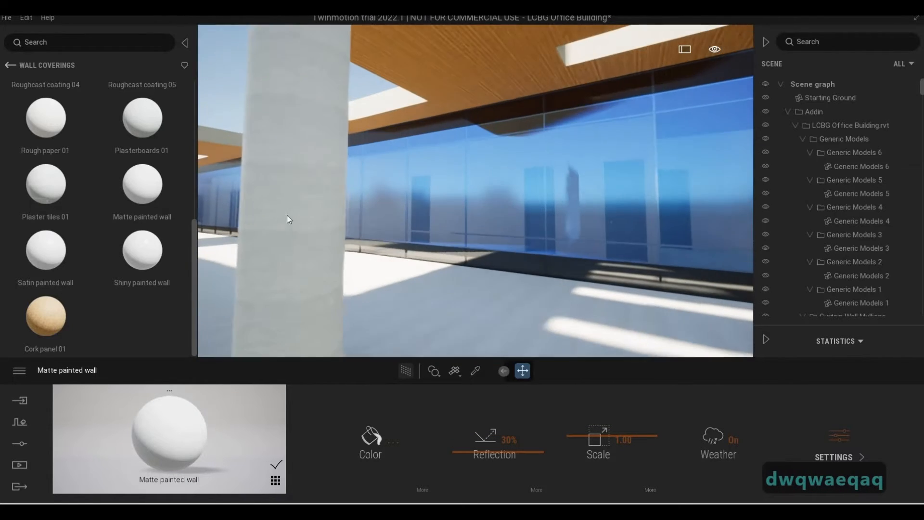
Step: Pick the Concrete, Cast-in-Place gray material from the roof terrace column and set its scale to 2.15
{"action": "key", "text": "d"}
{"action": "key", "text": "a"}
{"action": "key", "text": "s"}
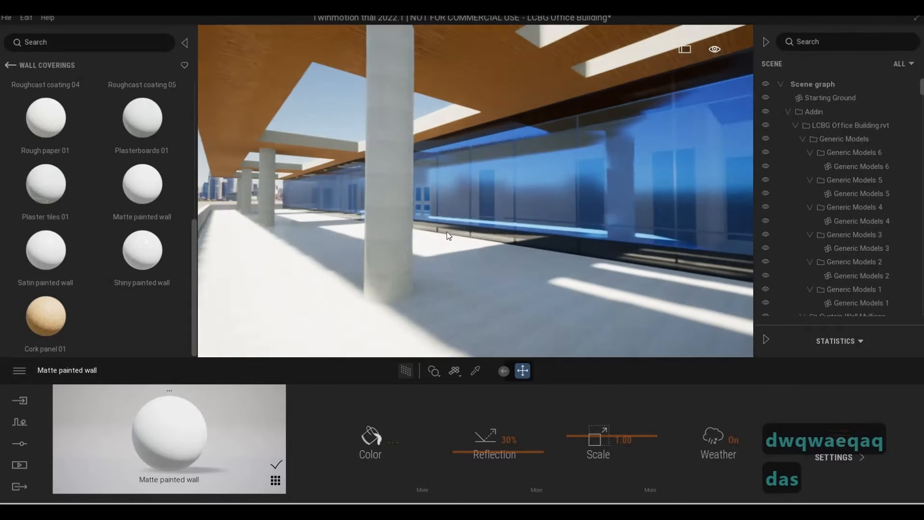
{"action": "key", "text": "s"}
{"action": "key", "text": "w"}
{"action": "key", "text": "a"}
{"action": "key", "text": "w"}
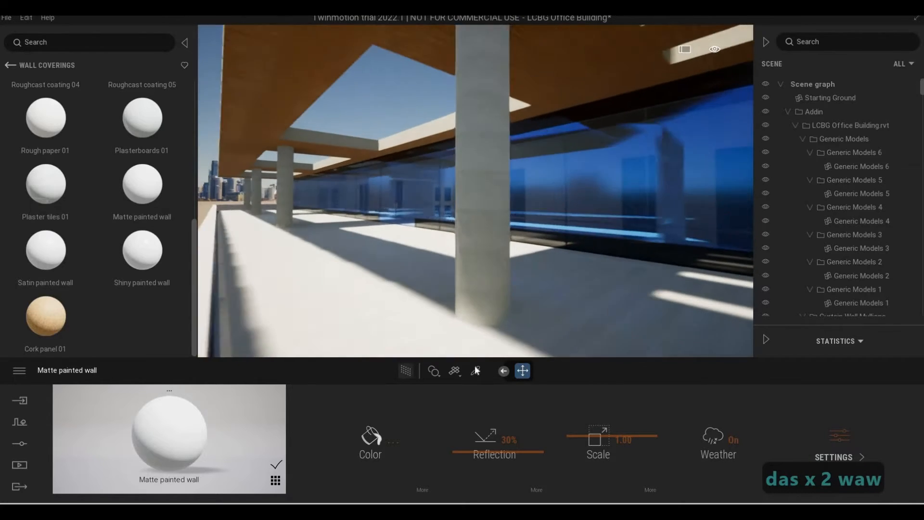
{"action": "left_click", "coordinate": [475, 370]}
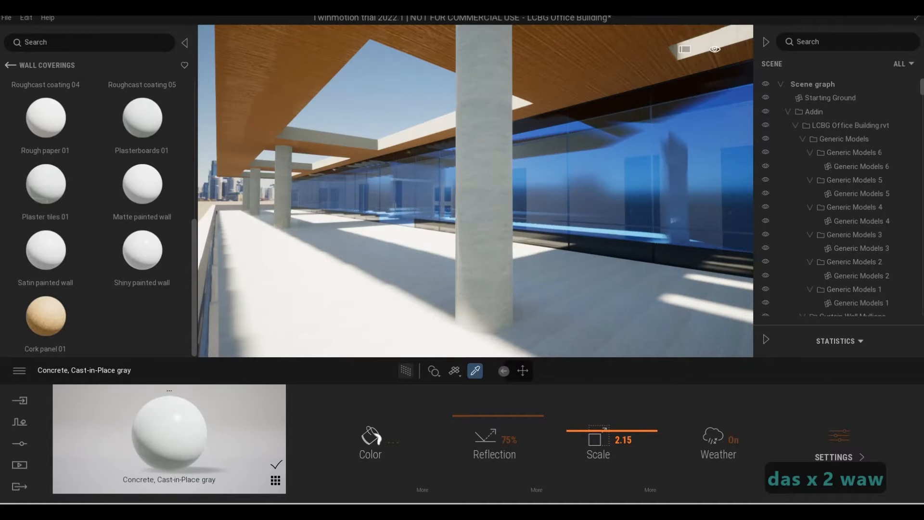
Step: Apply the Roughcast coating 03 material to the soffit under the overhang above the ground-floor columns
{"action": "key", "text": "e"}
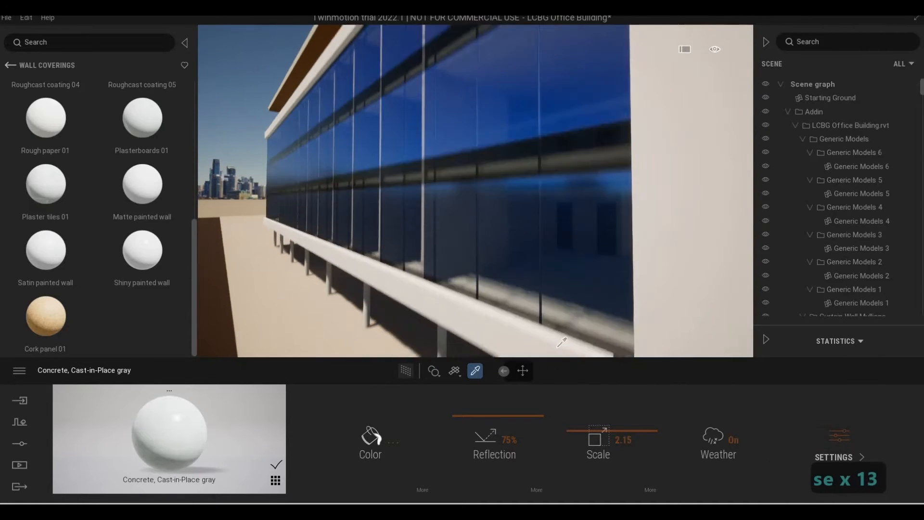
{"action": "key", "text": "w"}
{"action": "key", "text": "d"}
{"action": "key", "text": "a"}
{"action": "key", "text": "a"}
{"action": "key", "text": "a"}
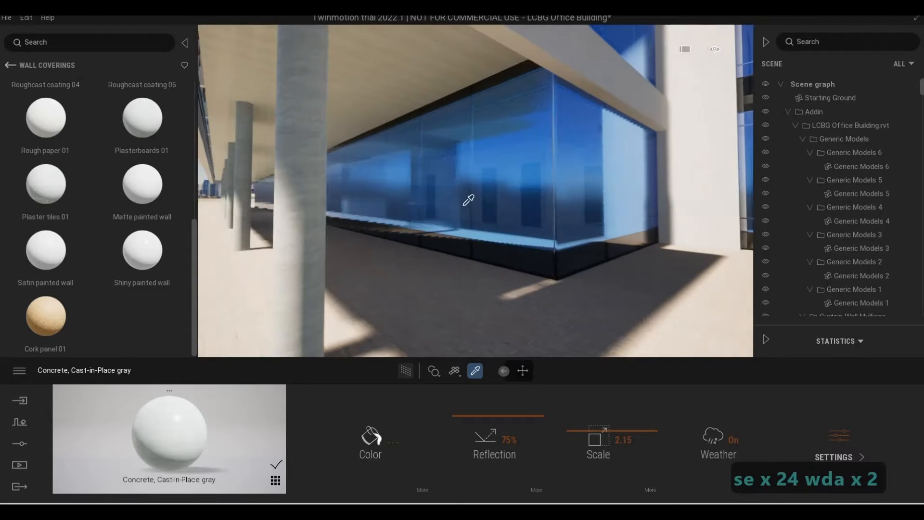
{"action": "key", "text": "a"}
{"action": "key", "text": "w"}
{"action": "key", "text": "q"}
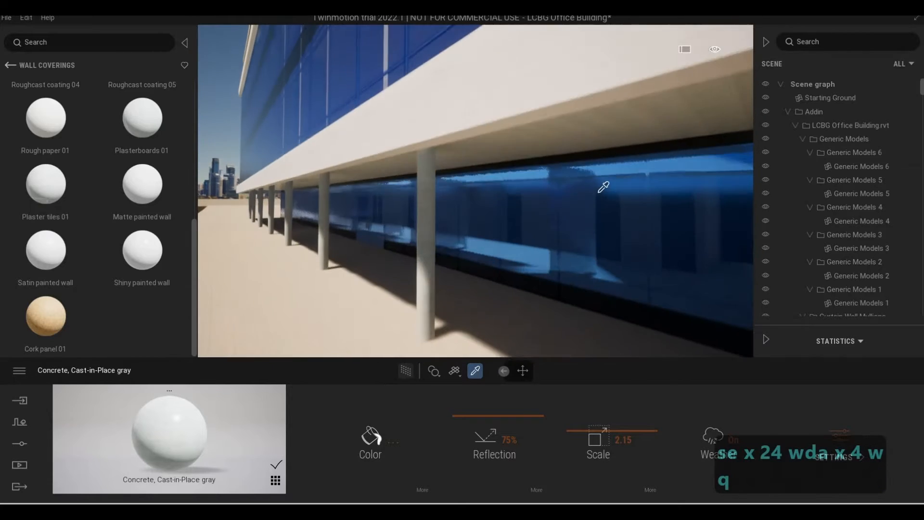
{"action": "key", "text": "d"}
{"action": "key", "text": "e"}
{"action": "scroll", "coordinate": [71, 215], "scroll_direction": "up", "scroll_amount": 5}
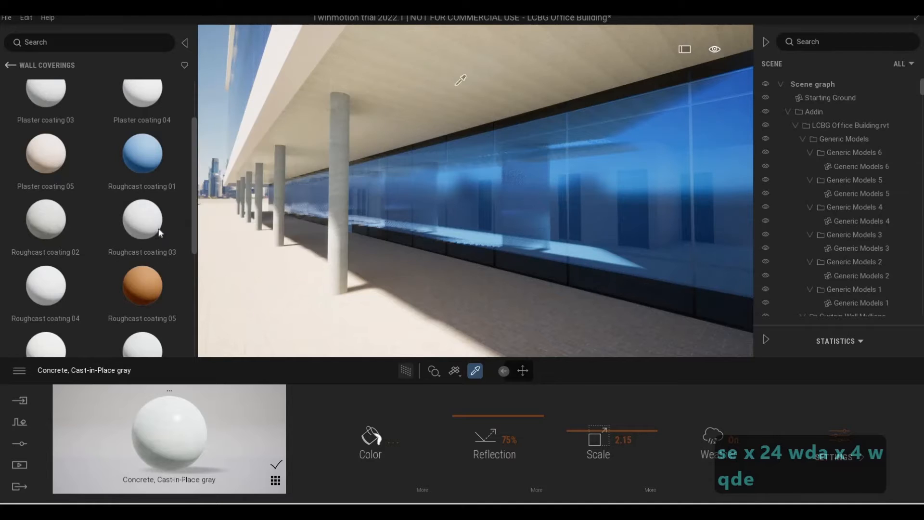
{"action": "left_click_drag", "start_coordinate": [142, 221], "coordinate": [385, 112]}
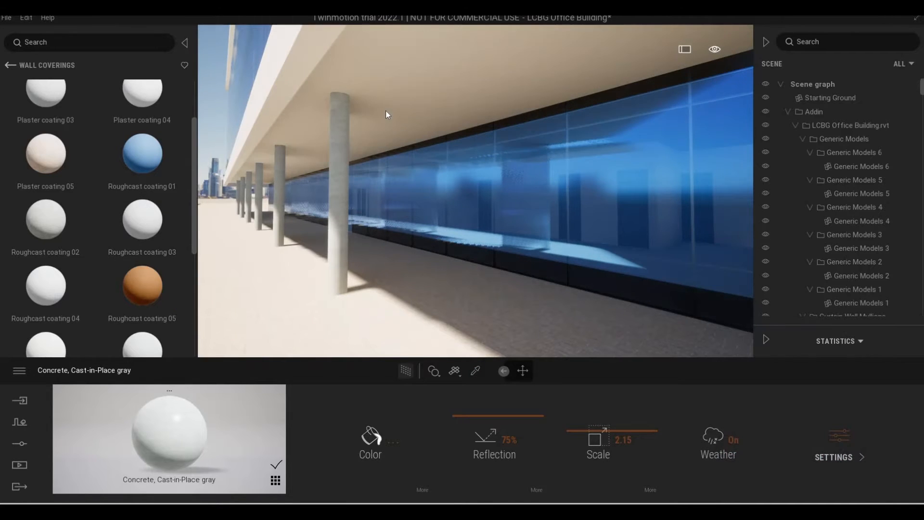
Step: Inspect the ground-floor colonnade and the glazed facades around the building corner
{"action": "key", "text": "s"}
{"action": "key", "text": "a"}
{"action": "key", "text": "q"}
{"action": "key", "text": "w"}
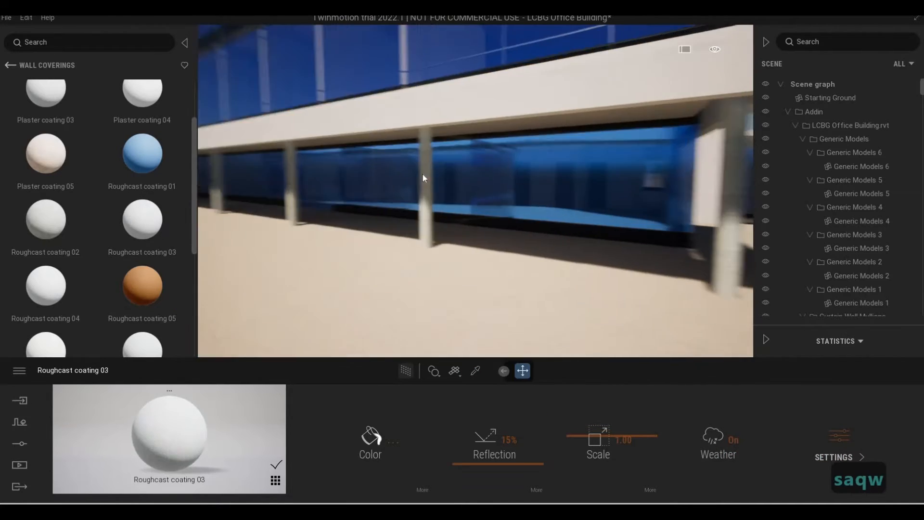
{"action": "key", "text": "q"}
{"action": "key", "text": "d"}
{"action": "key", "text": "d"}
{"action": "key", "text": "a"}
{"action": "key", "text": "d"}
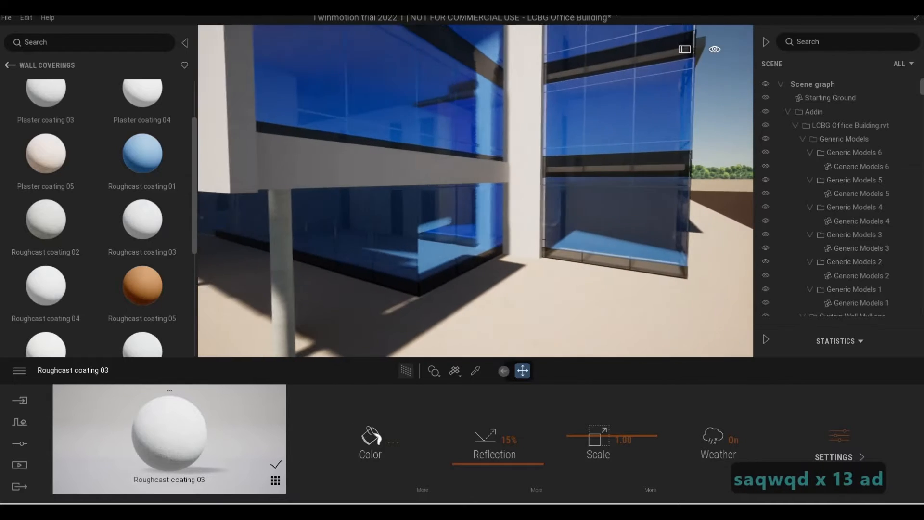
{"action": "key", "text": "w"}
{"action": "key", "text": "q"}
{"action": "key", "text": "d"}
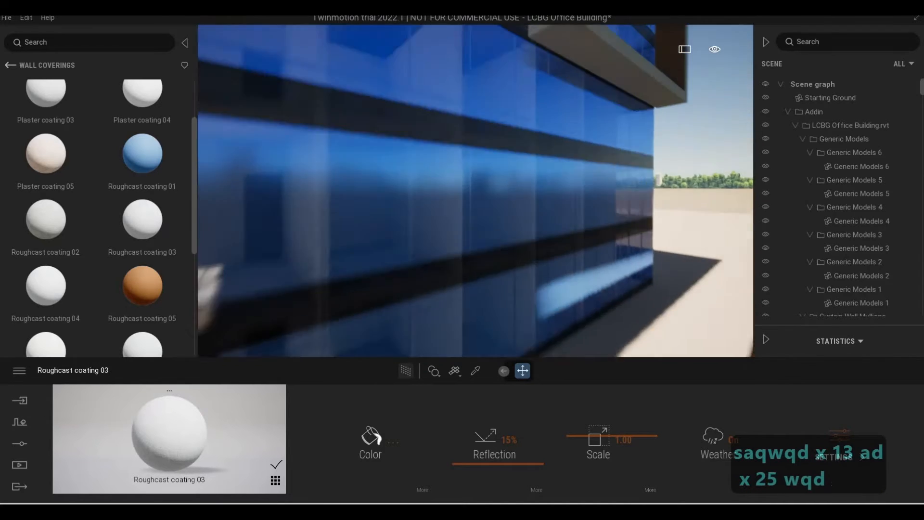
Step: Examine the projecting ledge on the side facade and look through the Wall coverings materials for a matching finish
{"action": "key", "text": "q"}
{"action": "key", "text": "a"}
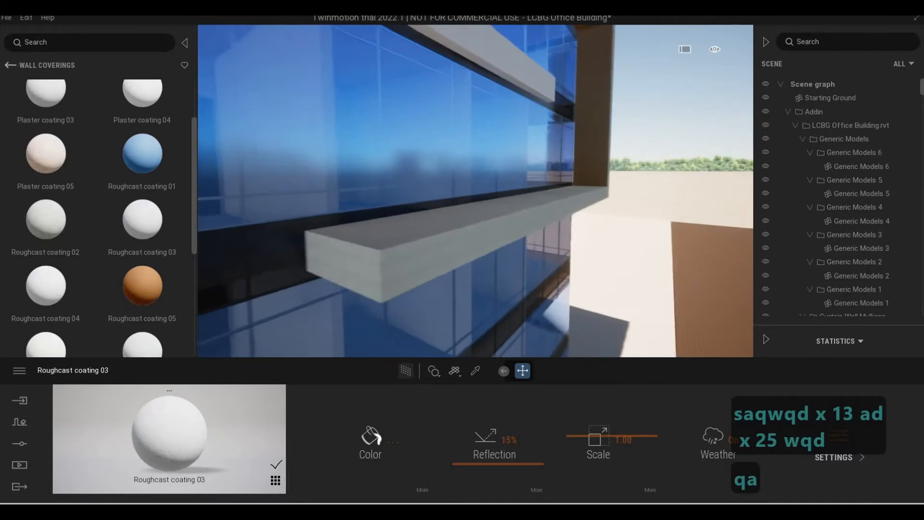
{"action": "key", "text": "a"}
{"action": "key", "text": "d"}
{"action": "key", "text": "a"}
{"action": "key", "text": "d"}
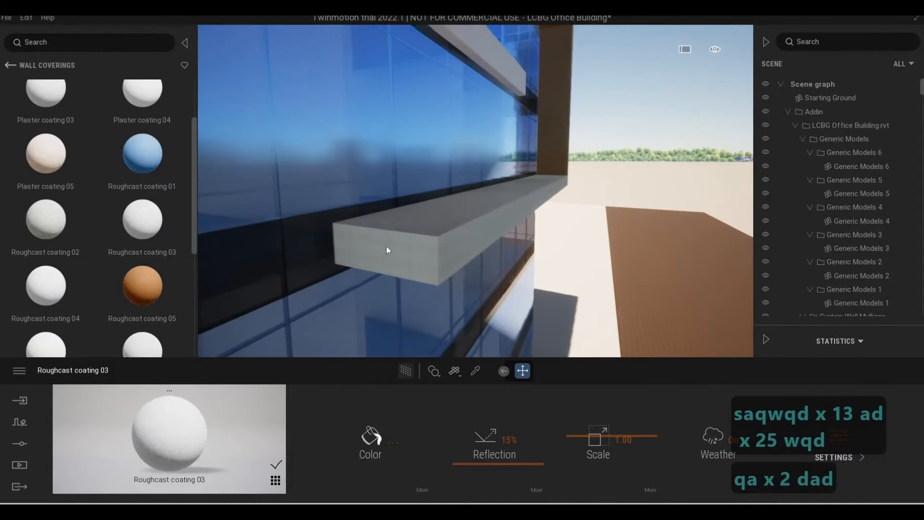
{"action": "mouse_move", "coordinate": [66, 204]}
{"action": "key", "text": "s"}
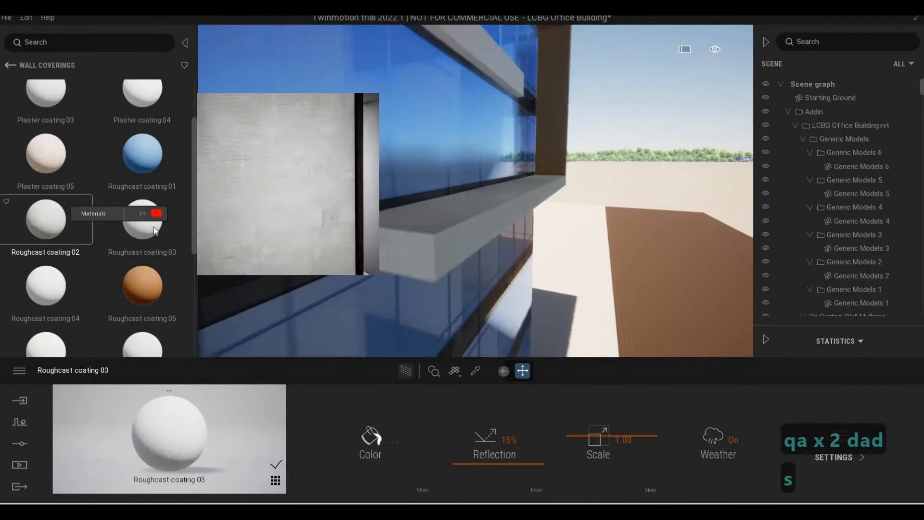
{"action": "key", "text": "w"}
{"action": "key", "text": "q"}
{"action": "key", "text": "s"}
{"action": "key", "text": "e"}
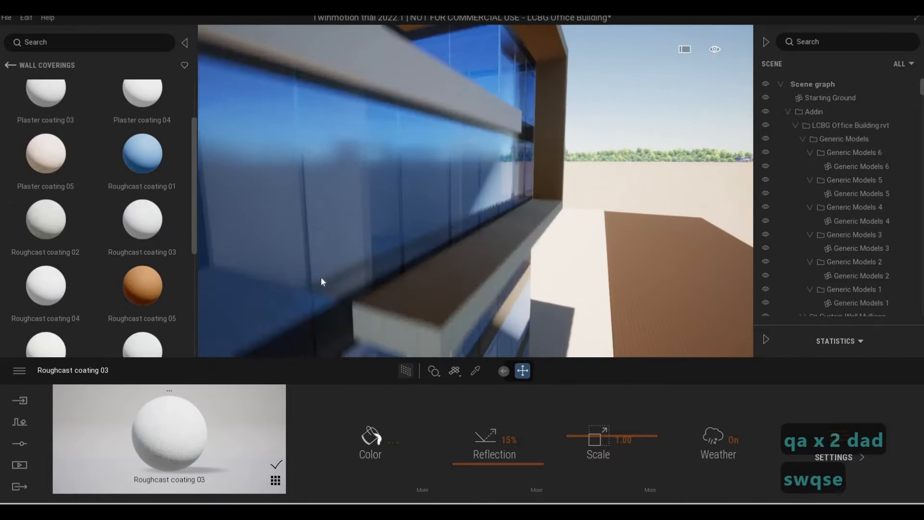
{"action": "key", "text": "e"}
{"action": "mouse_move", "coordinate": [79, 182]}
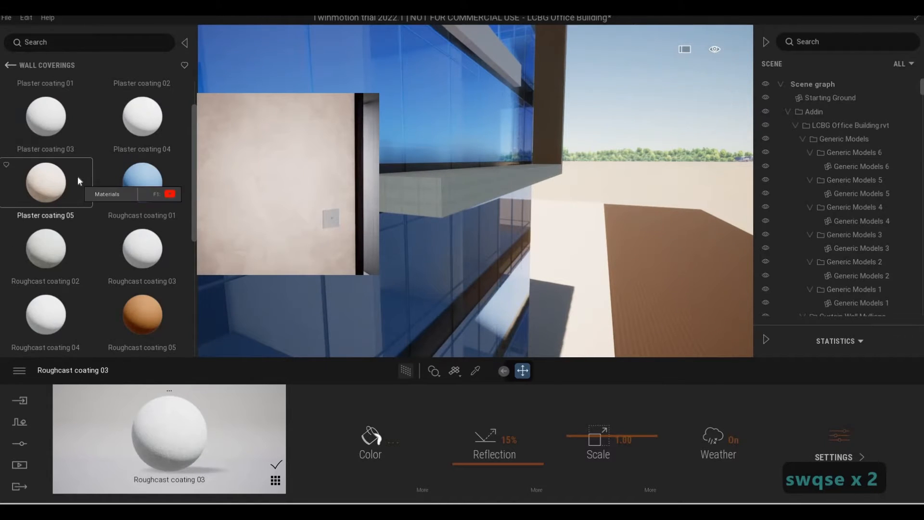
{"action": "scroll", "coordinate": [78, 183], "scroll_direction": "down", "scroll_amount": 2}
{"action": "scroll", "coordinate": [79, 185], "scroll_direction": "down", "scroll_amount": 2}
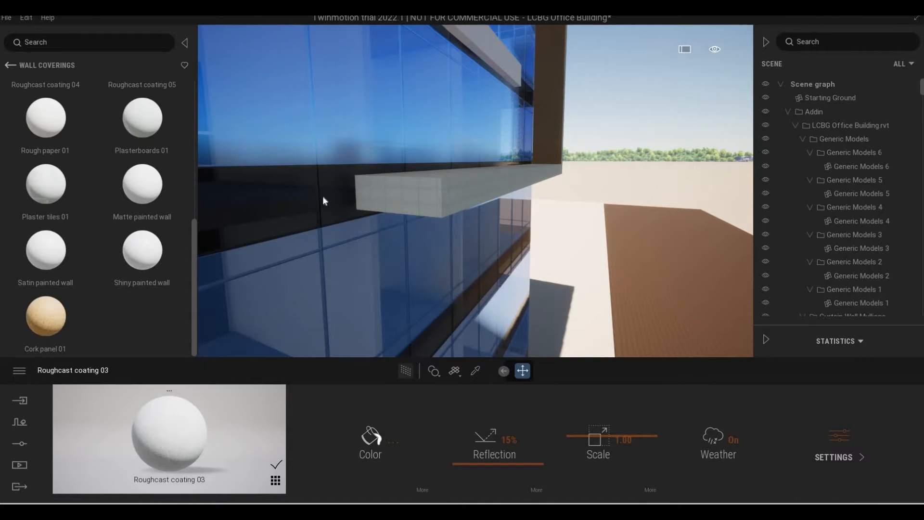
Step: Apply the Satin painted wall material to the top surface of the roof canopy
{"action": "key", "text": "d"}
{"action": "key", "text": "q"}
{"action": "scroll", "coordinate": [137, 197], "scroll_direction": "up", "scroll_amount": 1}
{"action": "key", "text": "a"}
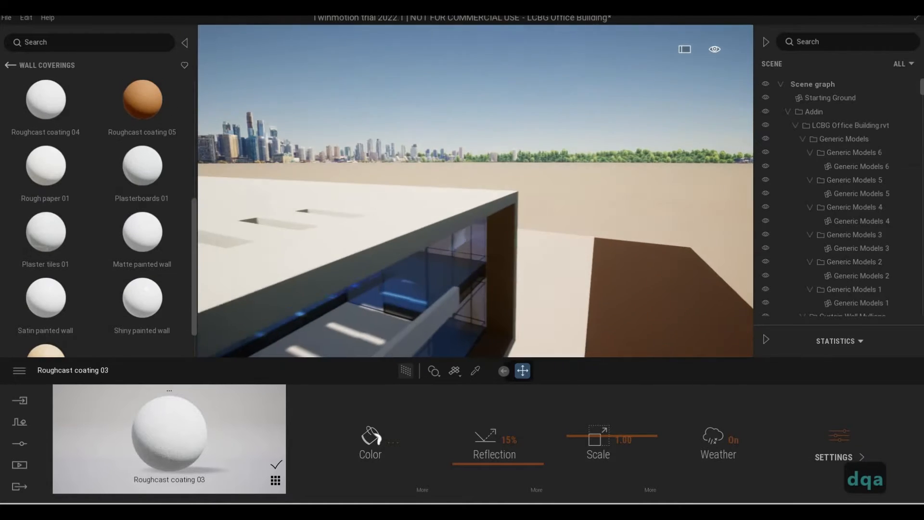
{"action": "key", "text": "a"}
{"action": "key", "text": "s"}
{"action": "key", "text": "e"}
{"action": "scroll", "coordinate": [92, 163], "scroll_direction": "up", "scroll_amount": 1}
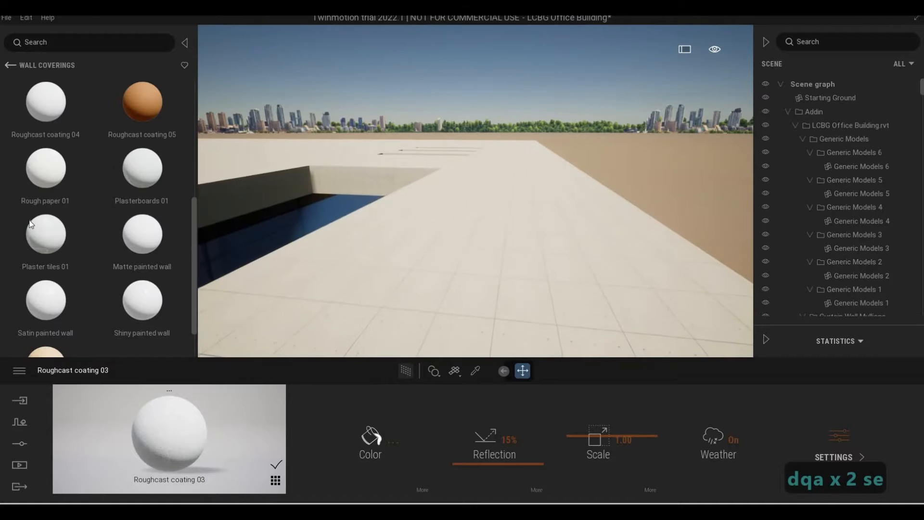
{"action": "scroll", "coordinate": [89, 192], "scroll_direction": "down", "scroll_amount": 1}
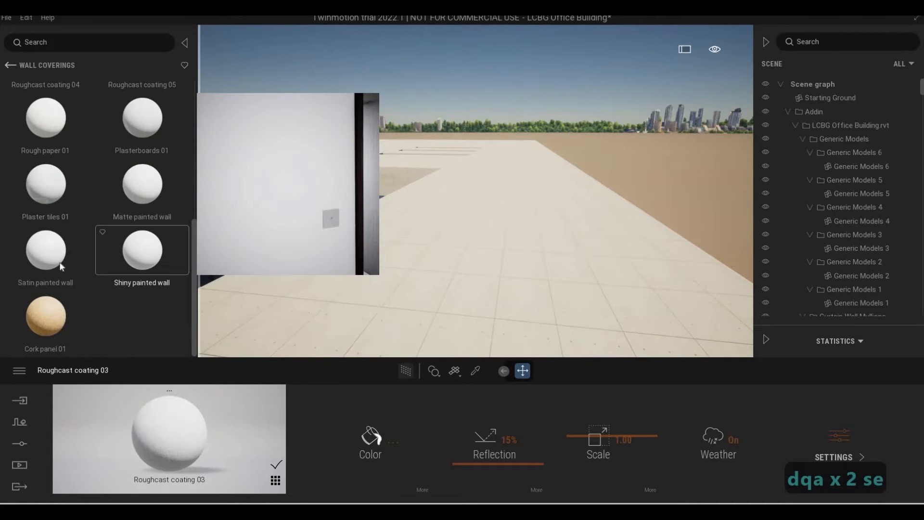
{"action": "left_click_drag", "start_coordinate": [405, 265], "coordinate": [405, 262]}
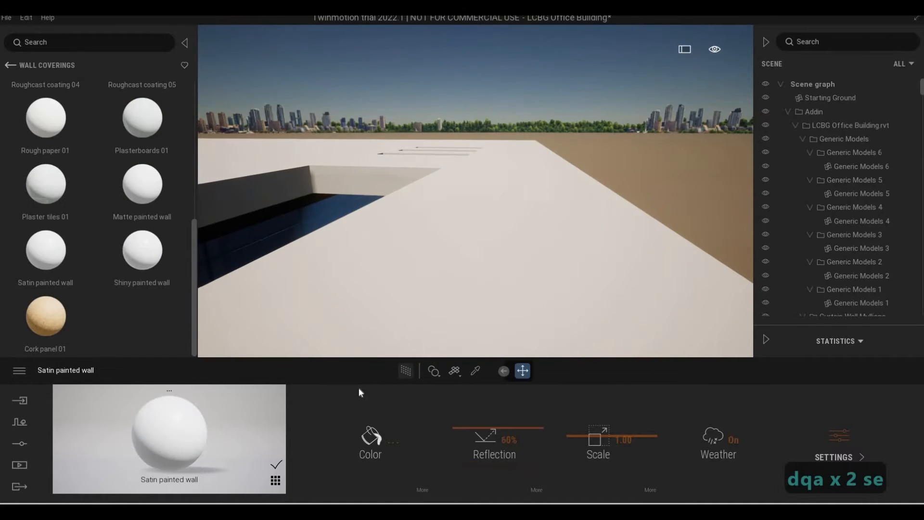
Step: Darken the roof's Satin painted wall colour to grey 959595 and, after checking the roof, to 6E6E6E
{"action": "left_click_drag", "start_coordinate": [445, 199], "coordinate": [450, 285]}
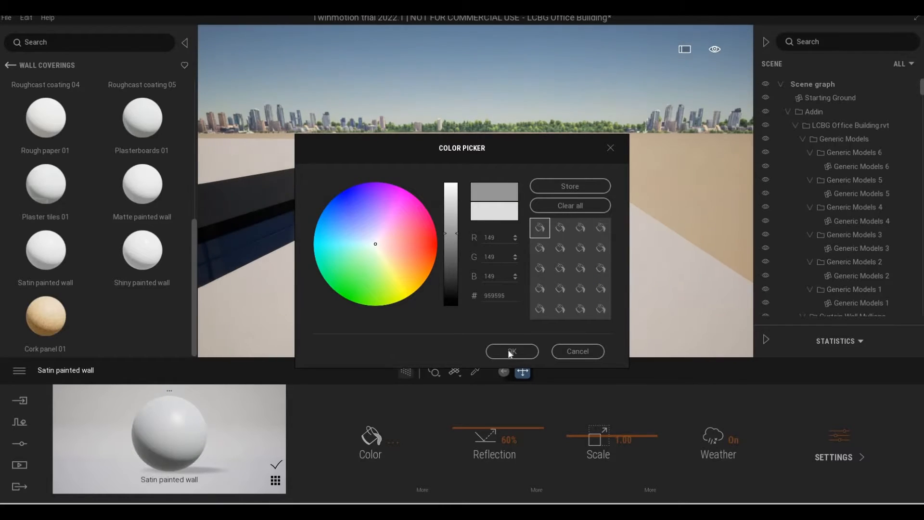
{"action": "left_click", "coordinate": [511, 351]}
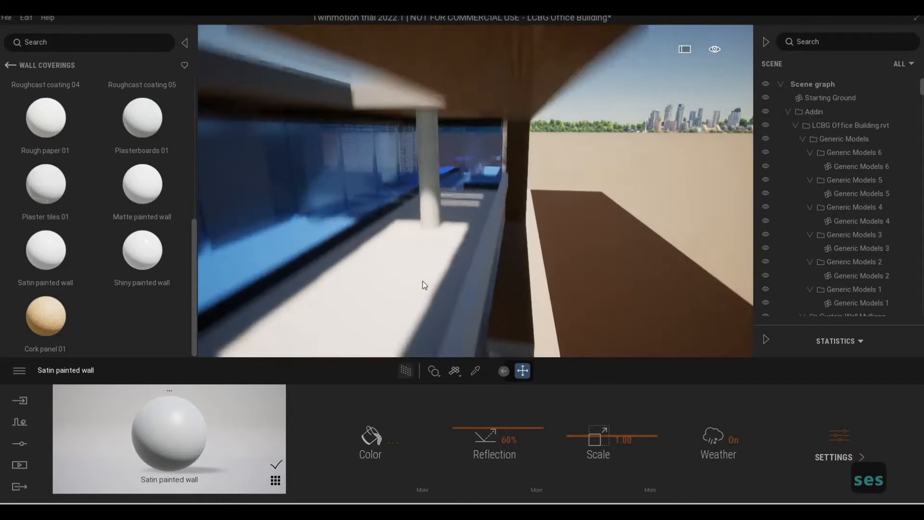
{"action": "key", "text": "q"}
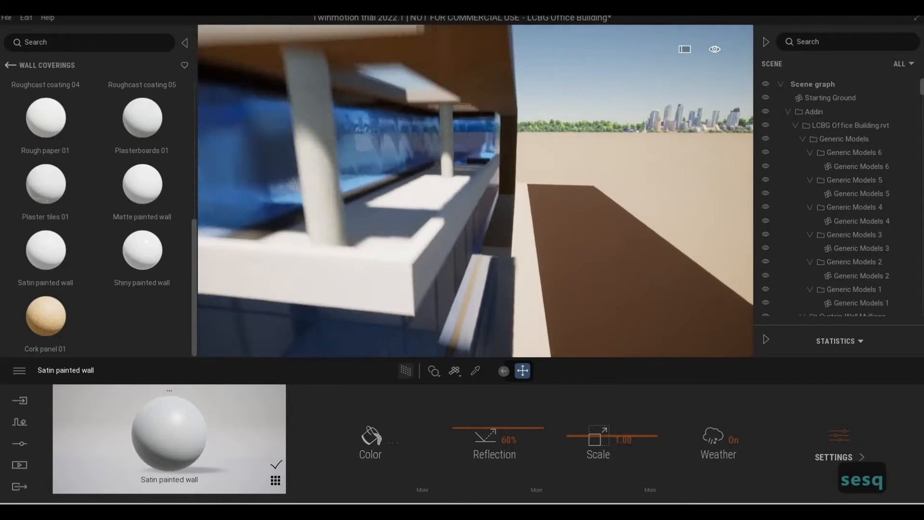
{"action": "key", "text": "d"}
{"action": "key", "text": "e"}
{"action": "key", "text": "d"}
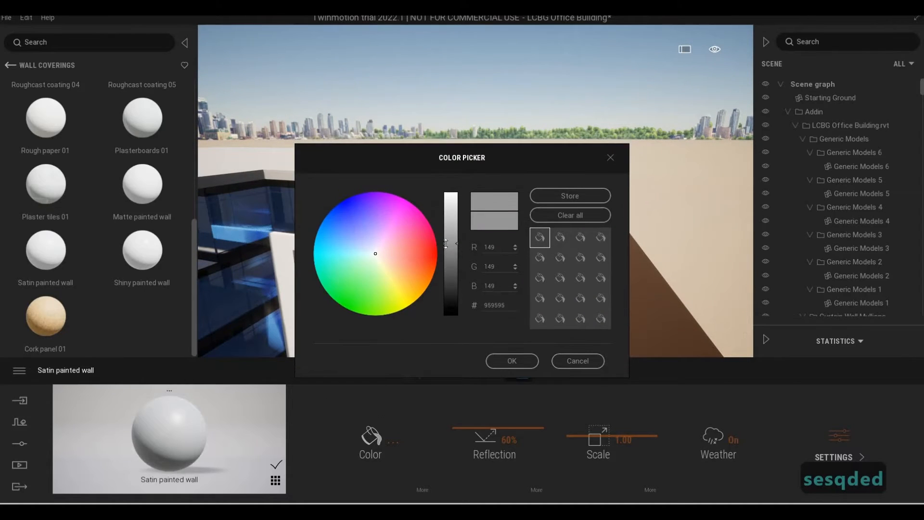
{"action": "left_click_drag", "start_coordinate": [444, 248], "coordinate": [445, 258]}
{"action": "left_click", "coordinate": [505, 364]}
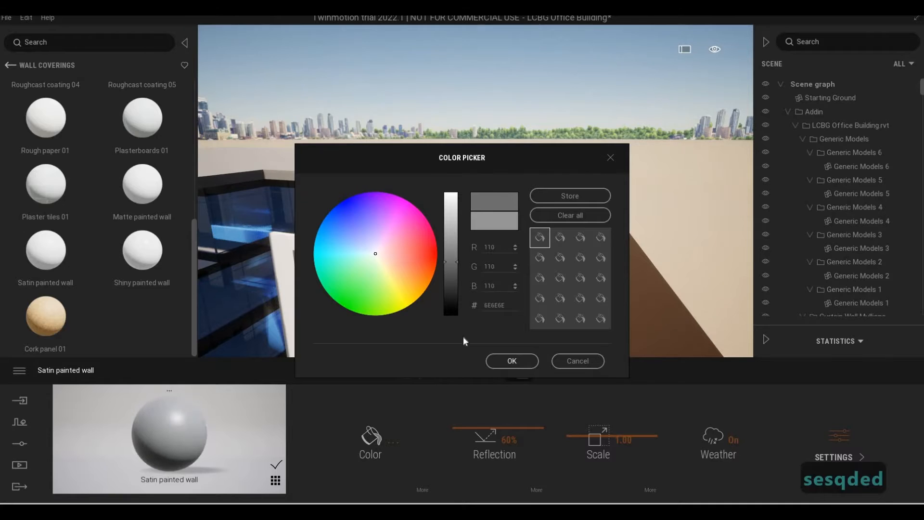
Step: Review the whole building exterior with its roof, frame and glass finishes from the corner and from farther away
{"action": "key", "text": "s"}
{"action": "key", "text": "e"}
{"action": "key", "text": "e"}
{"action": "key", "text": "e"}
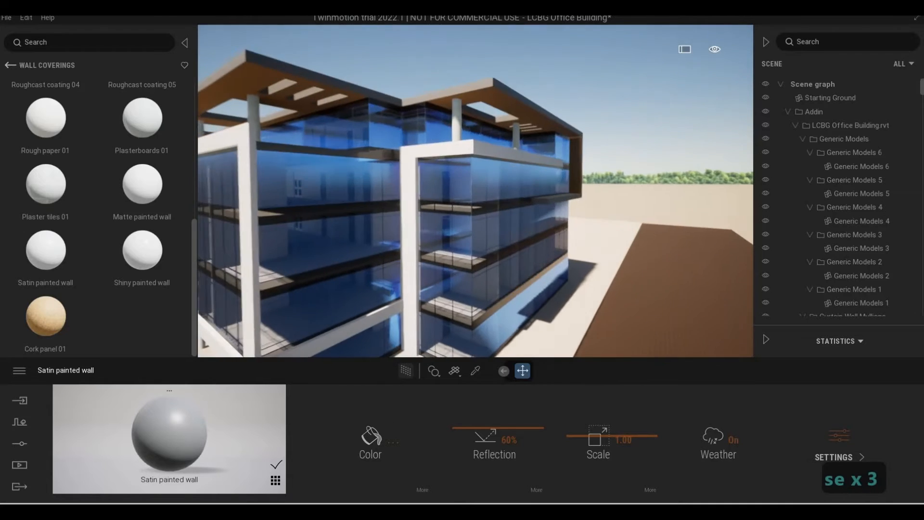
{"action": "key", "text": "s"}
{"action": "key", "text": "a"}
{"action": "key", "text": "e"}
{"action": "key", "text": "a"}
{"action": "key", "text": "a"}
{"action": "key", "text": "e"}
{"action": "key", "text": "e"}
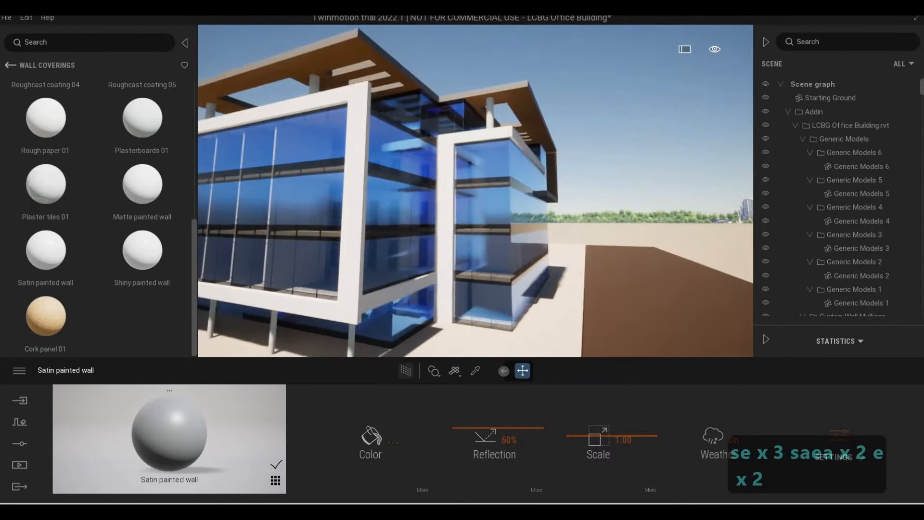
{"action": "key", "text": "d"}
{"action": "key", "text": "s"}
{"action": "key", "text": "q"}
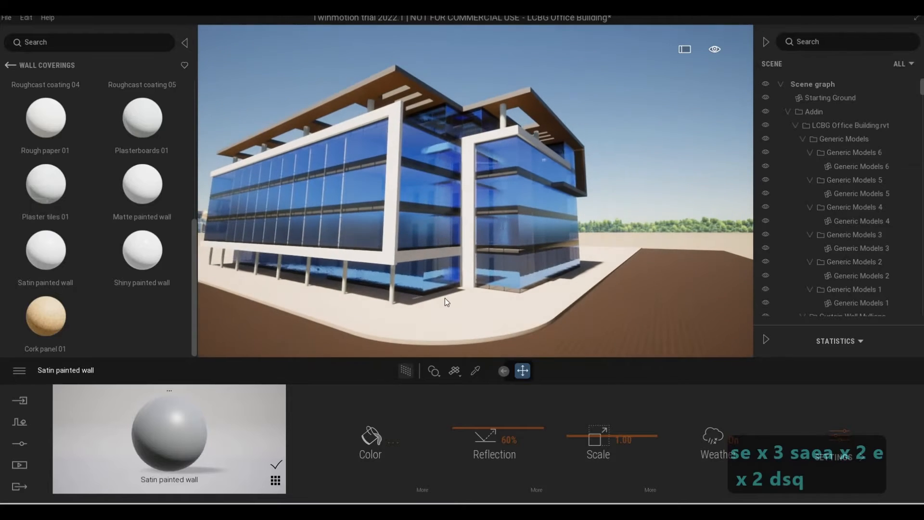
Step: Frame the building corner with the surrounding pavement and return from Wall coverings to the Materials categories
{"action": "key", "text": "w"}
{"action": "key", "text": "w"}
{"action": "key", "text": "a"}
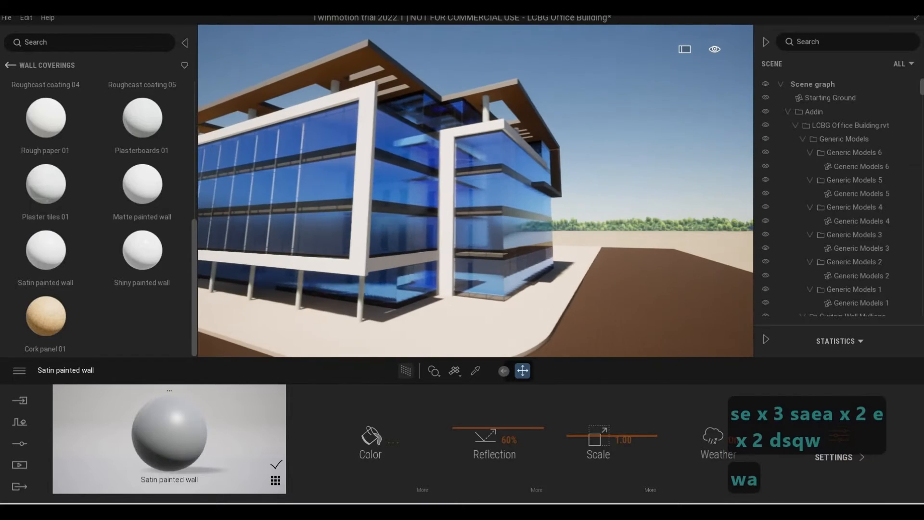
{"action": "key", "text": "s"}
{"action": "key", "text": "w"}
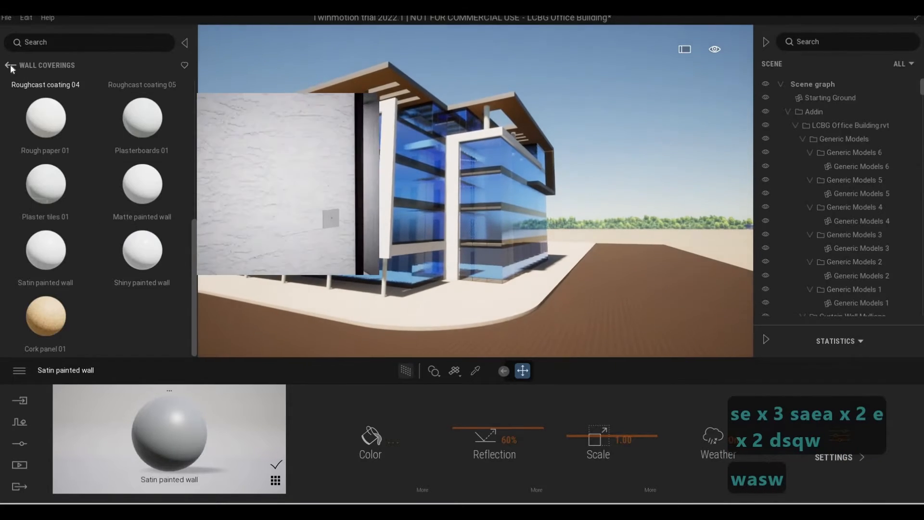
{"action": "left_click", "coordinate": [10, 65]}
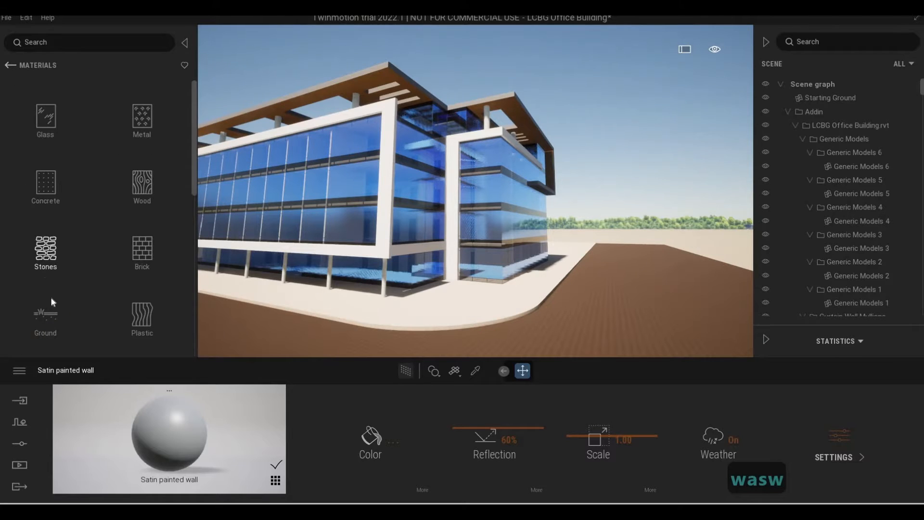
Step: Open the Man-made ground materials and frame the pavement at the building corner
{"action": "scroll", "coordinate": [54, 184], "scroll_direction": "down", "scroll_amount": 3}
{"action": "left_click", "coordinate": [43, 186]}
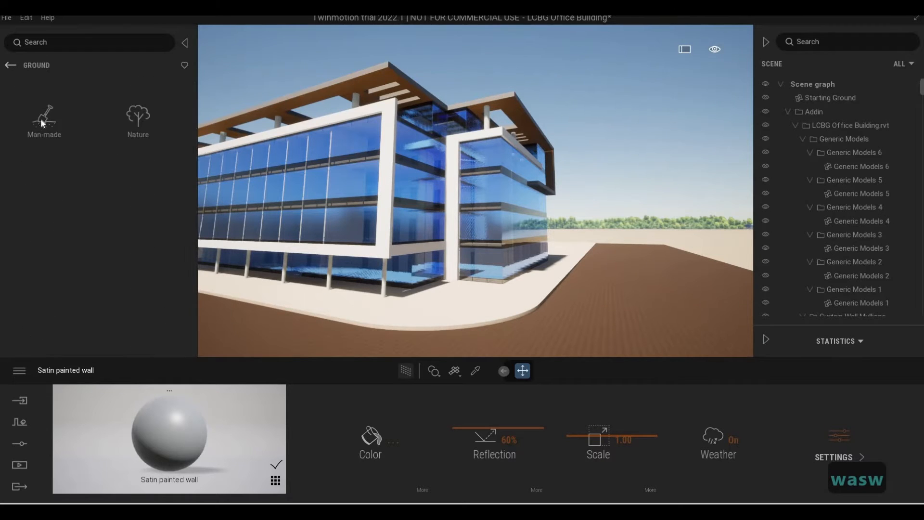
{"action": "key", "text": "w"}
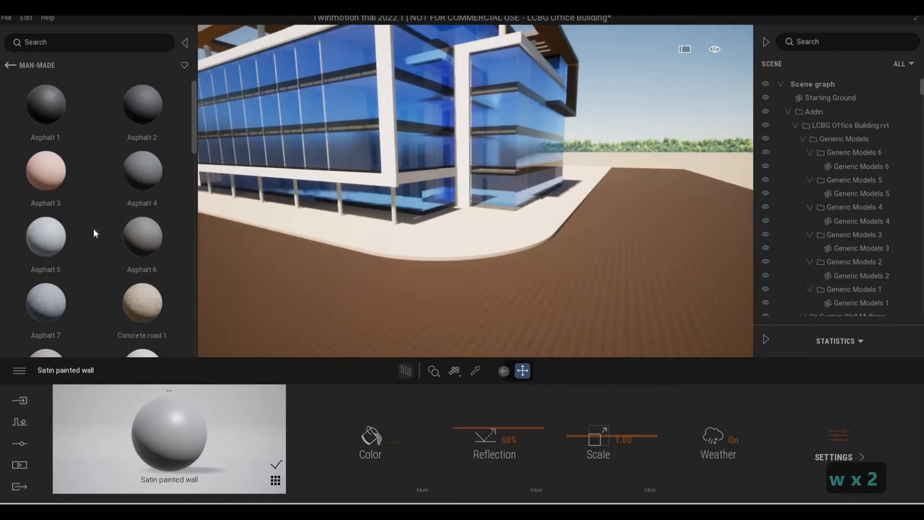
{"action": "scroll", "coordinate": [117, 227], "scroll_direction": "down", "scroll_amount": 5}
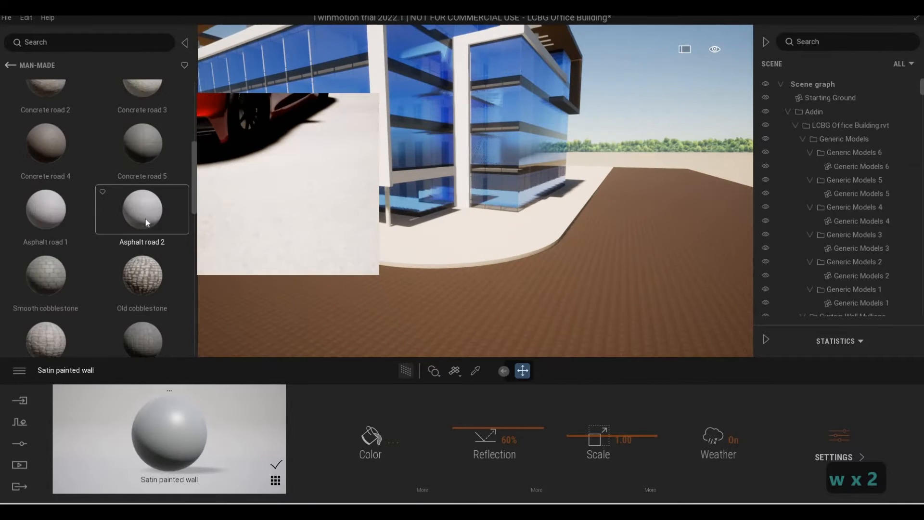
Step: Try the Pavement tiles material on the pavement around the building and check it up close
{"action": "left_click_drag", "start_coordinate": [186, 231], "coordinate": [451, 287]}
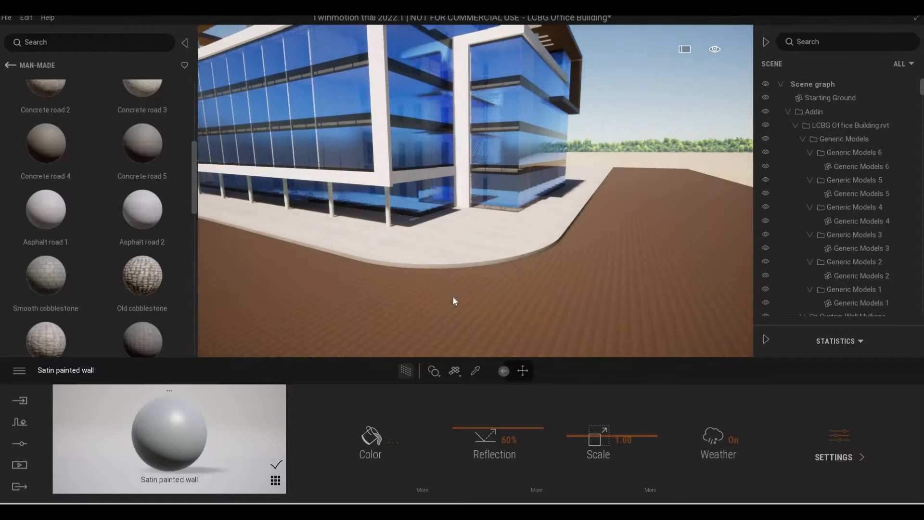
{"action": "scroll", "coordinate": [147, 246], "scroll_direction": "down", "scroll_amount": 4}
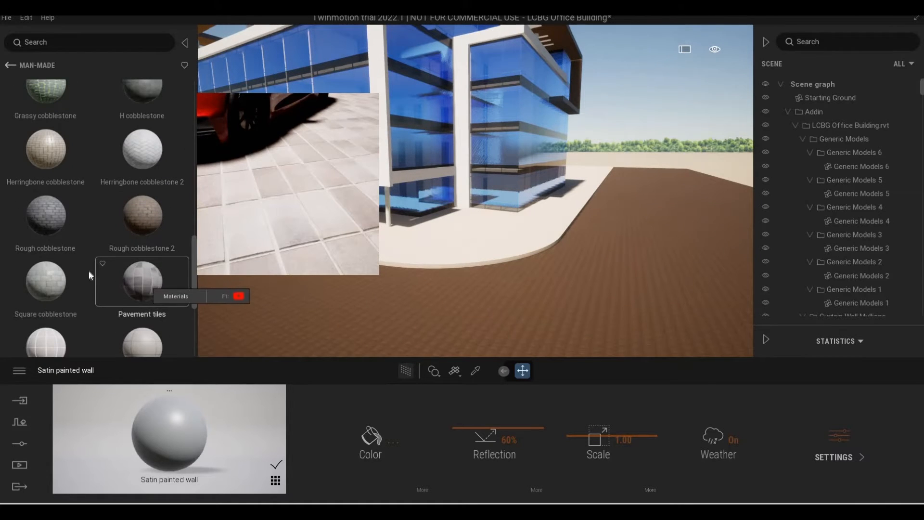
{"action": "scroll", "coordinate": [133, 228], "scroll_direction": "down", "scroll_amount": 1}
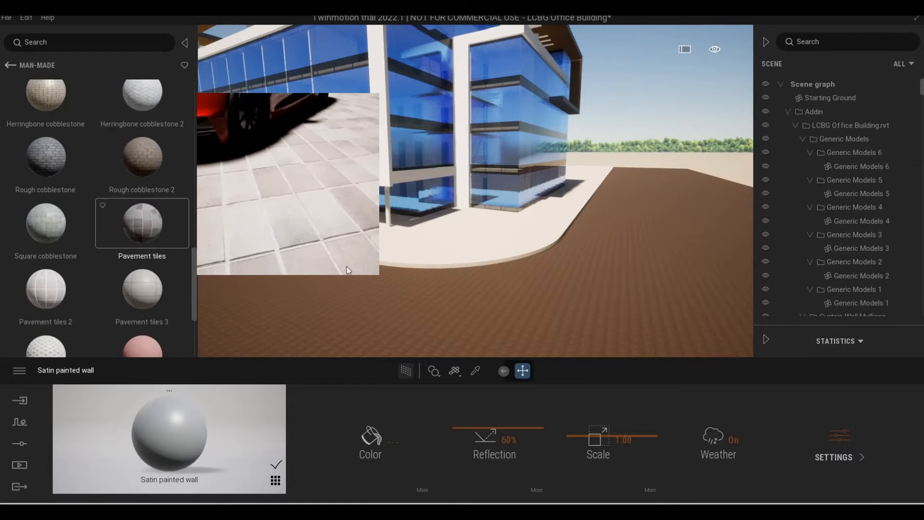
{"action": "left_click_drag", "start_coordinate": [394, 252], "coordinate": [395, 253]}
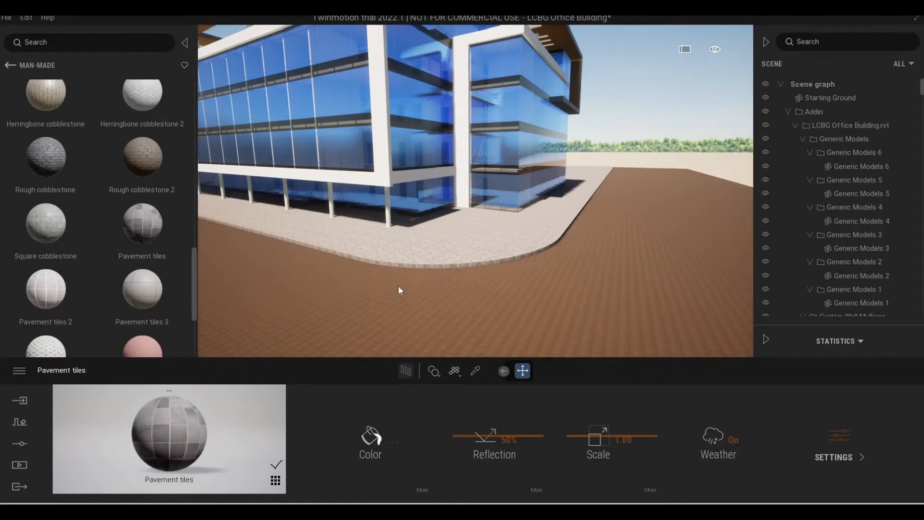
{"action": "scroll", "coordinate": [462, 273], "scroll_direction": "up", "scroll_amount": 1}
{"action": "scroll", "coordinate": [464, 273], "scroll_direction": "up", "scroll_amount": 2}
{"action": "right_click_drag", "start_coordinate": [477, 273], "coordinate": [493, 270]}
{"action": "key", "text": "e"}
{"action": "key", "text": "e"}
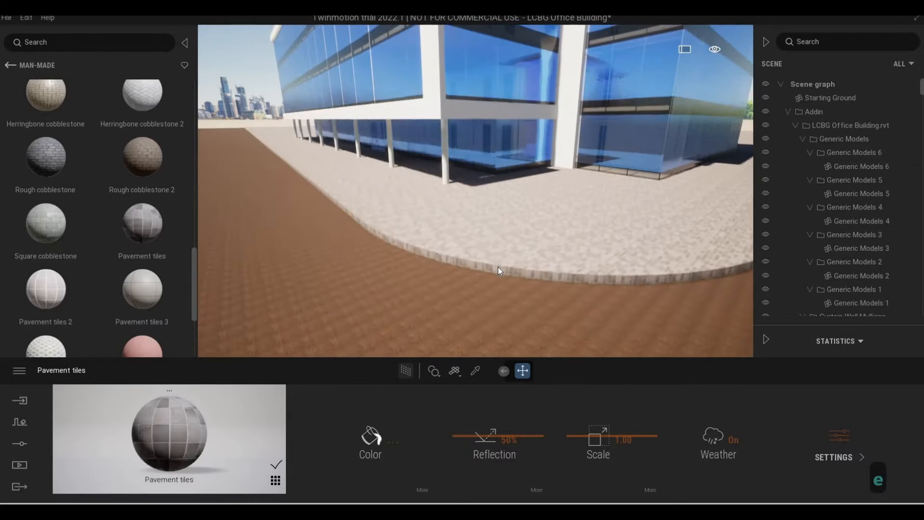
Step: Replace the pavement's finish with Pavement tiles 3 and set its scale to 3.34
{"action": "key", "text": "w"}
{"action": "key", "text": "w"}
{"action": "key", "text": "w"}
{"action": "key", "text": "q"}
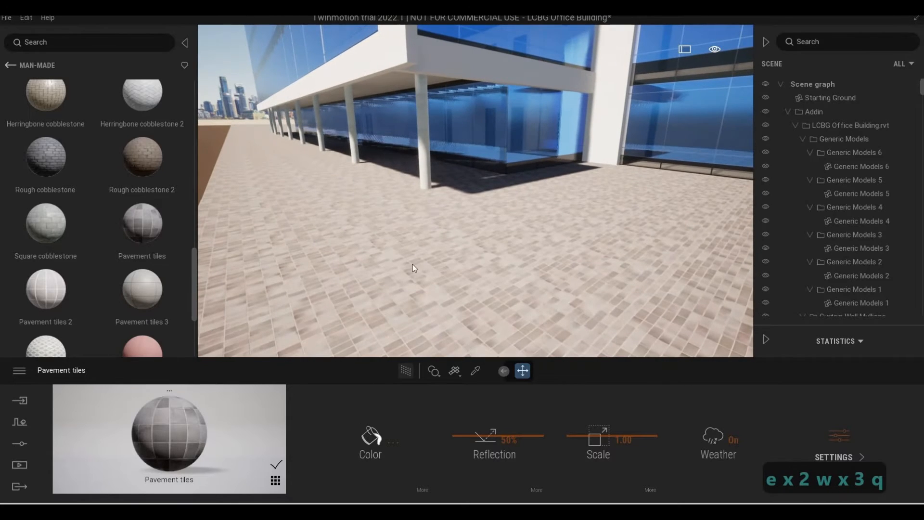
{"action": "key", "text": "a"}
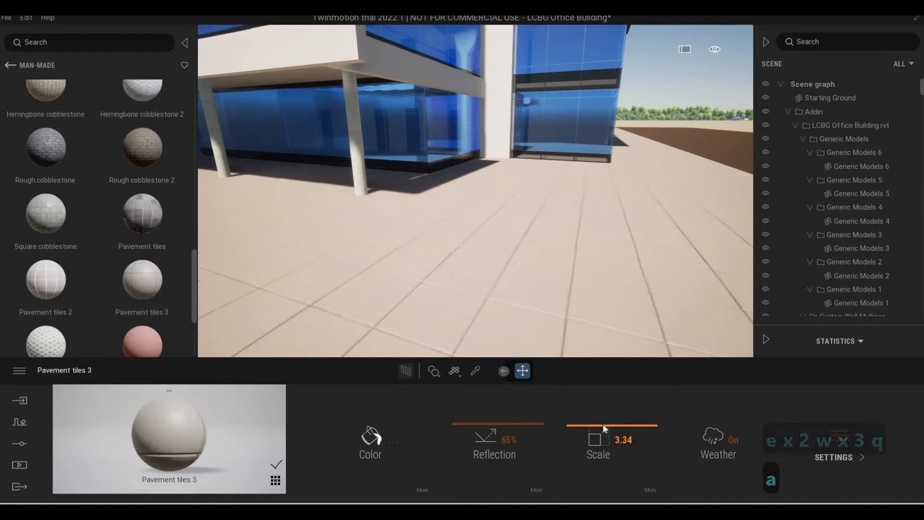
Step: Apply the Airport tarmac material to the pavement around the building
{"action": "scroll", "coordinate": [139, 288], "scroll_direction": "down", "scroll_amount": 1}
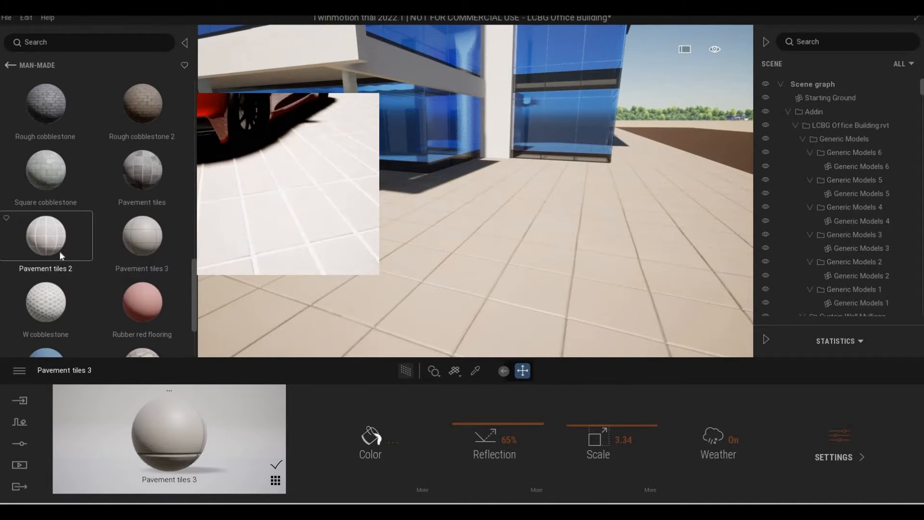
{"action": "scroll", "coordinate": [123, 160], "scroll_direction": "up", "scroll_amount": 2}
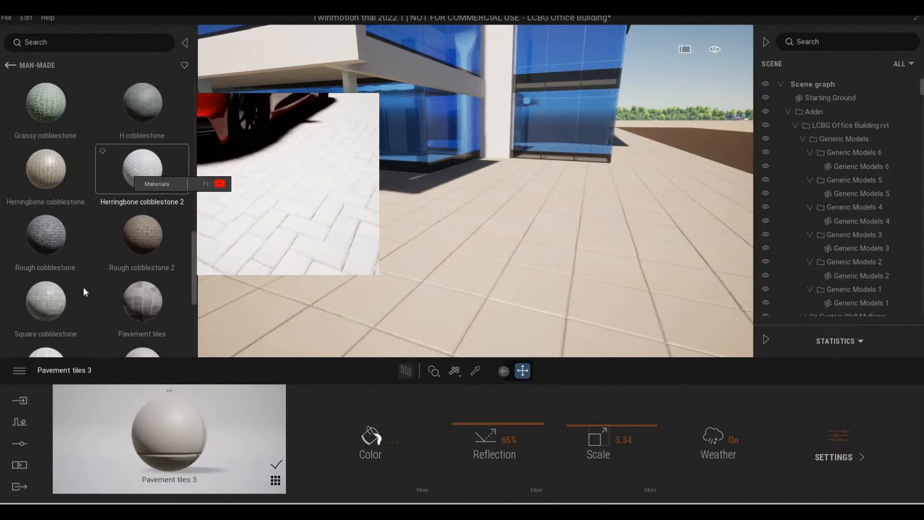
{"action": "scroll", "coordinate": [86, 294], "scroll_direction": "down", "scroll_amount": 3}
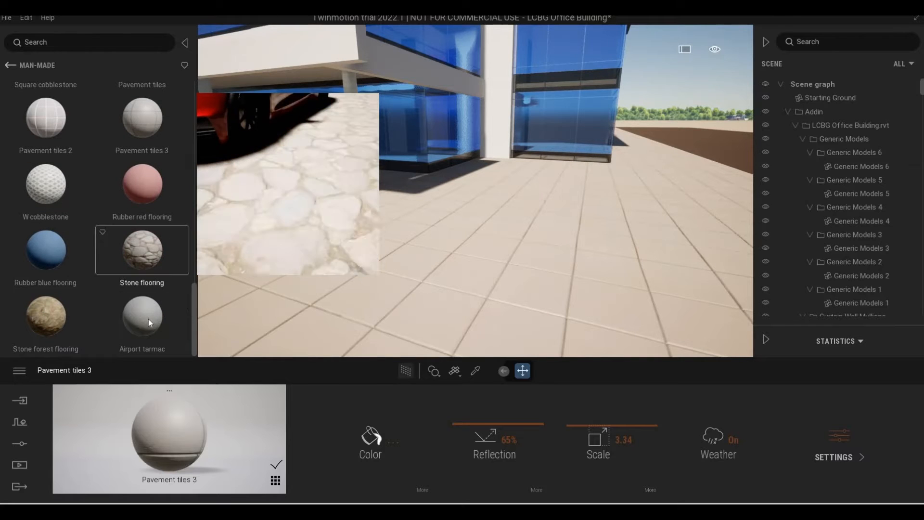
{"action": "left_click_drag", "start_coordinate": [148, 318], "coordinate": [298, 322]}
{"action": "scroll", "coordinate": [317, 303], "scroll_direction": "down", "scroll_amount": 1}
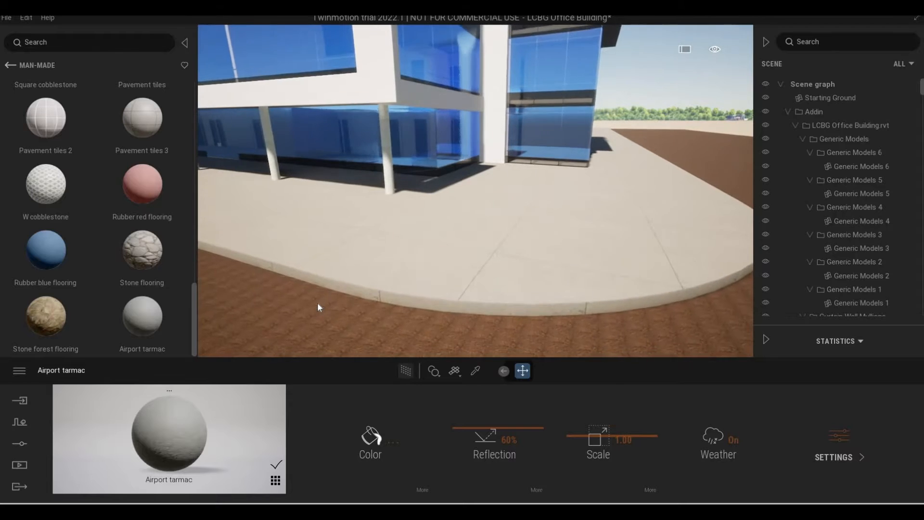
Step: Examine the Airport tarmac finish on the pavement up close and from around the building corner
{"action": "scroll", "coordinate": [318, 303], "scroll_direction": "up", "scroll_amount": 3}
{"action": "right_click_drag", "start_coordinate": [355, 307], "coordinate": [359, 276]}
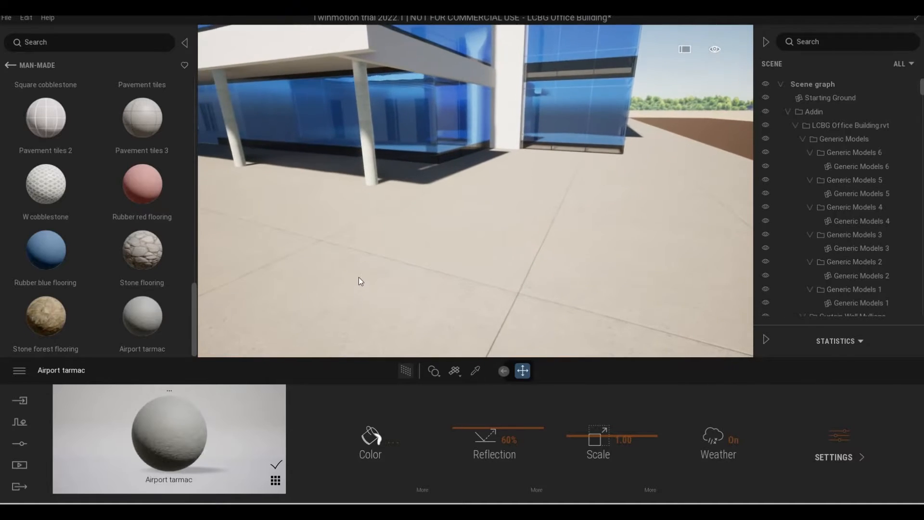
{"action": "key", "text": "e"}
{"action": "key", "text": "q"}
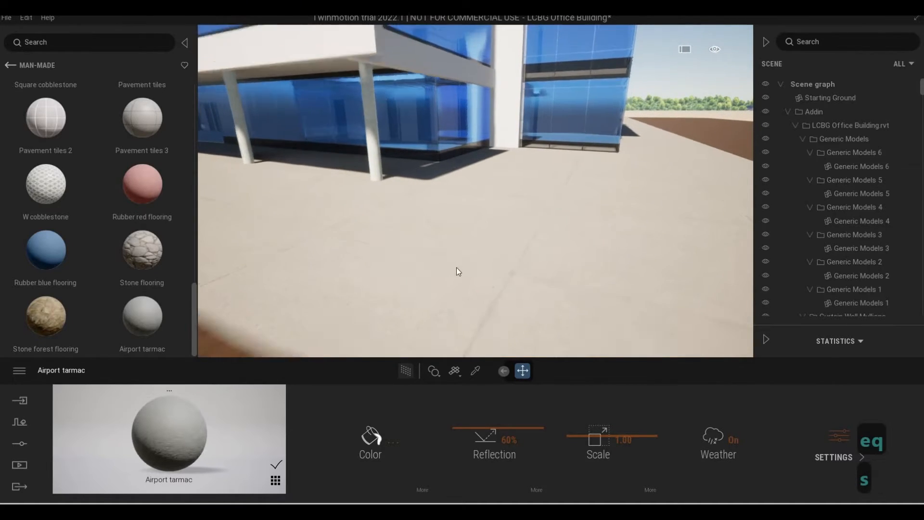
{"action": "key", "text": "s"}
{"action": "key", "text": "d"}
{"action": "key", "text": "s"}
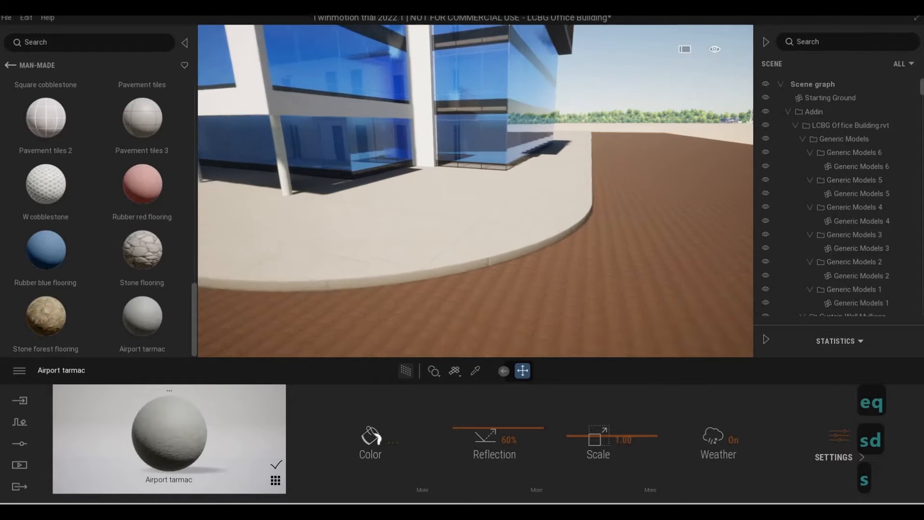
{"action": "key", "text": "e"}
{"action": "key", "text": "w"}
{"action": "key", "text": "w"}
{"action": "key", "text": "q"}
{"action": "key", "text": "a"}
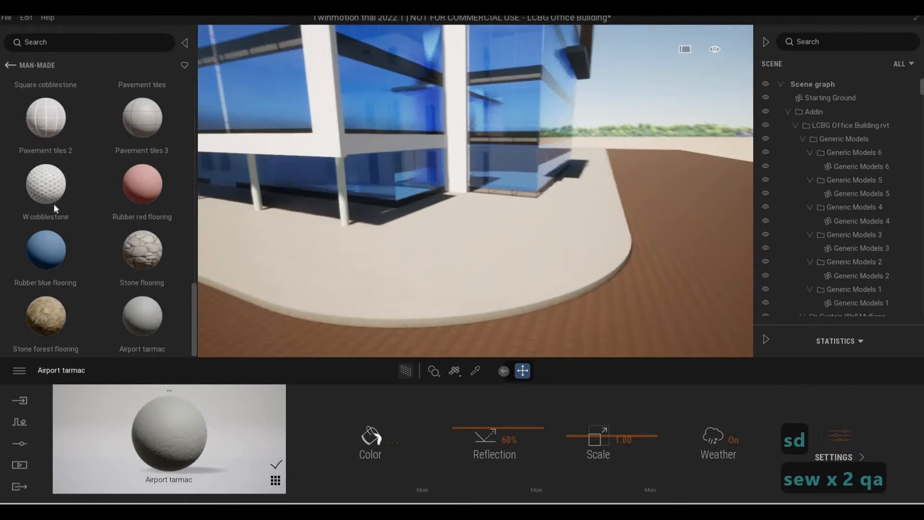
{"action": "key", "text": "s"}
Step: Try the Asphalt road 1 material on the brown ground surrounding the pavement
{"action": "mouse_move", "coordinate": [54, 214]}
{"action": "scroll", "coordinate": [55, 217], "scroll_direction": "up", "scroll_amount": 3}
{"action": "scroll", "coordinate": [56, 221], "scroll_direction": "up", "scroll_amount": 8}
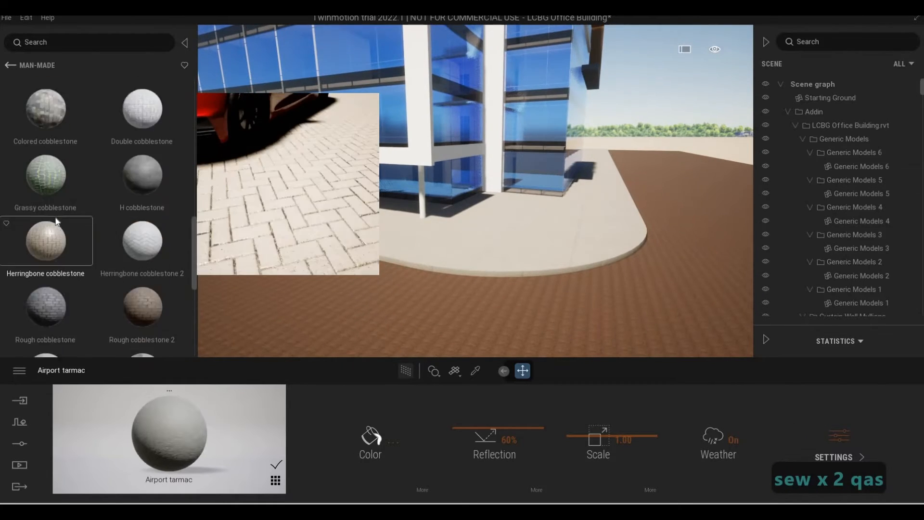
{"action": "scroll", "coordinate": [140, 273], "scroll_direction": "up", "scroll_amount": 2}
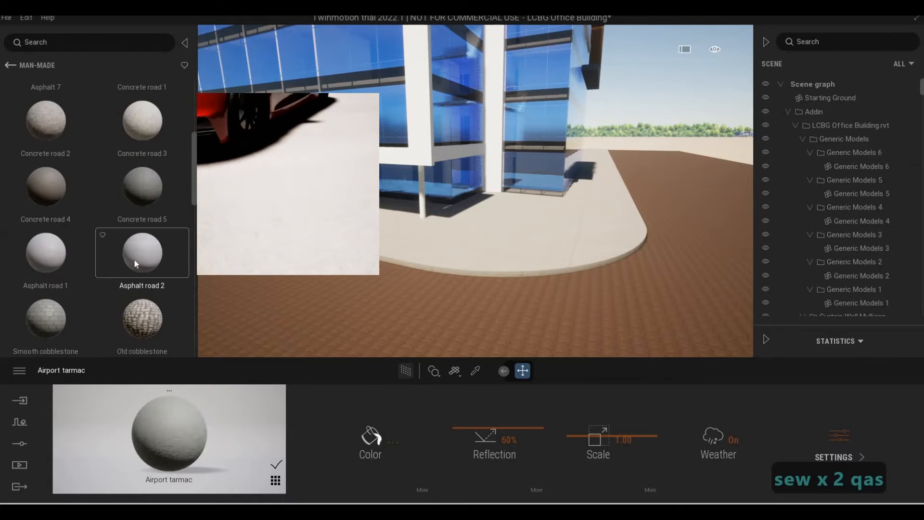
{"action": "key", "text": "w"}
{"action": "key", "text": "s"}
{"action": "key", "text": "w"}
{"action": "key", "text": "s"}
{"action": "key", "text": "w"}
{"action": "key", "text": "s"}
{"action": "key", "text": "w"}
{"action": "key", "text": "s"}
{"action": "key", "text": "d"}
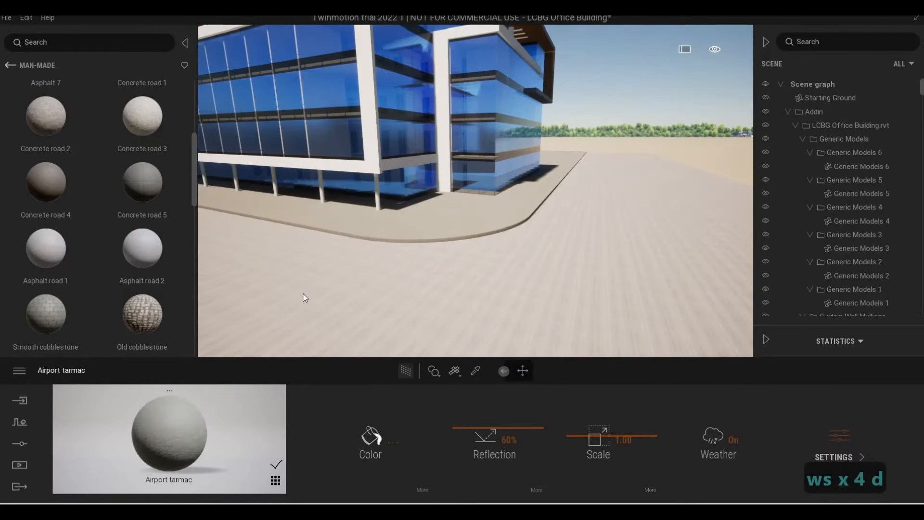
{"action": "left_click_drag", "start_coordinate": [68, 263], "coordinate": [331, 315]}
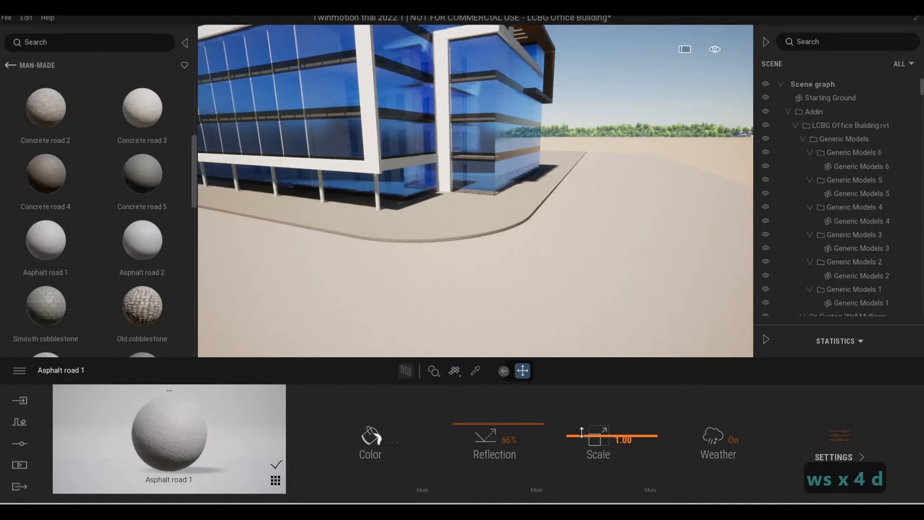
Step: Apply the Concrete road 3 material to the ground surrounding the pavement and set its scale to 4.54
{"action": "scroll", "coordinate": [144, 183], "scroll_direction": "up", "scroll_amount": 1}
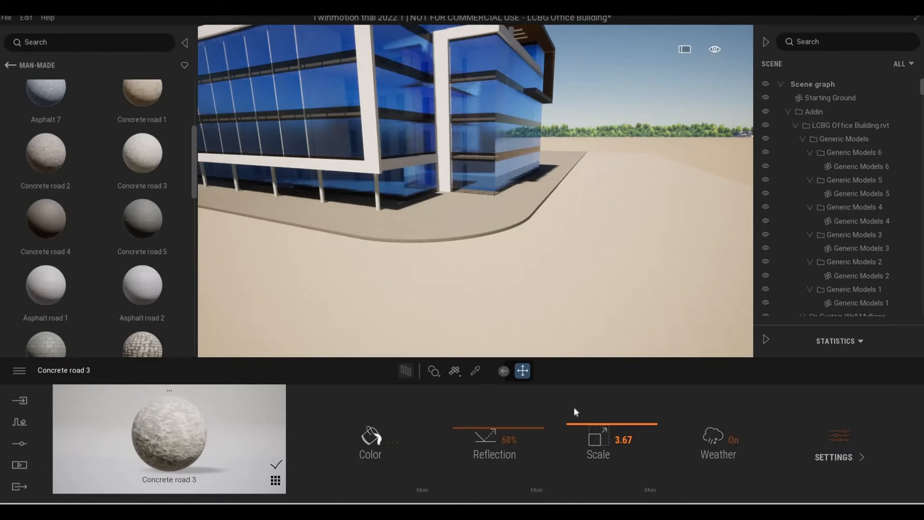
{"action": "key", "text": "s"}
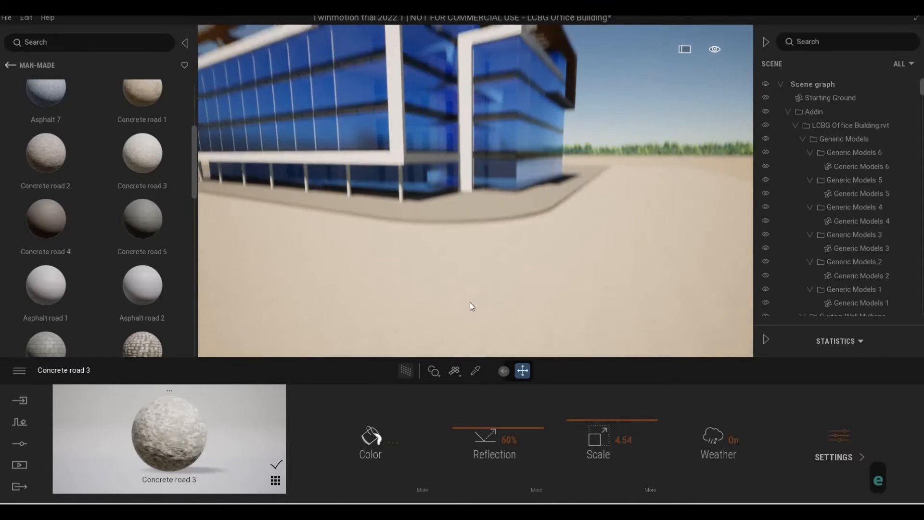
{"action": "key", "text": "e"}
{"action": "key", "text": "q"}
{"action": "key", "text": "d"}
{"action": "key", "text": "a"}
{"action": "key", "text": "s"}
{"action": "key", "text": "q"}
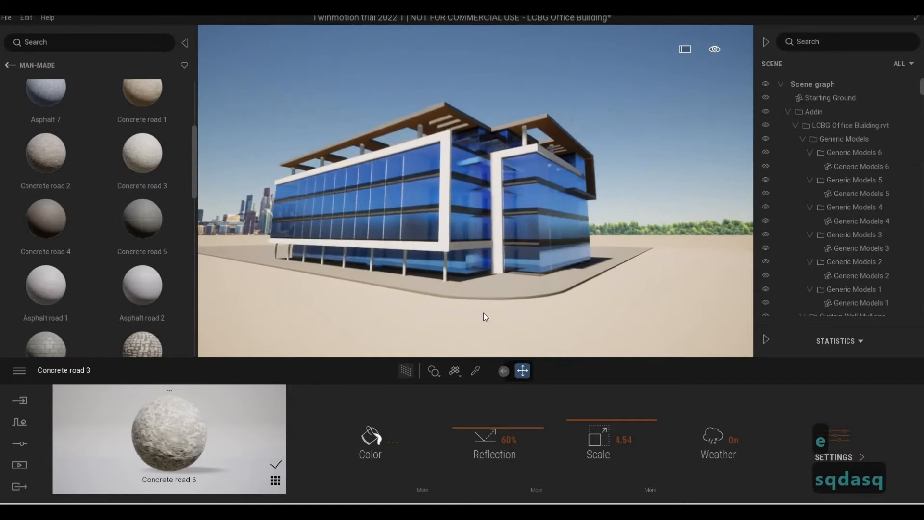
Step: Review the whole building with its pavement and surrounding ground finishes from the corner
{"action": "key", "text": "s"}
{"action": "key", "text": "a"}
{"action": "key", "text": "d"}
{"action": "key", "text": "w"}
{"action": "key", "text": "w"}
{"action": "key", "text": "w"}
{"action": "key", "text": "w"}
{"action": "key", "text": "w"}
{"action": "key", "text": "w"}
{"action": "key", "text": "w"}
{"action": "key", "text": "w"}
{"action": "key", "text": "w"}
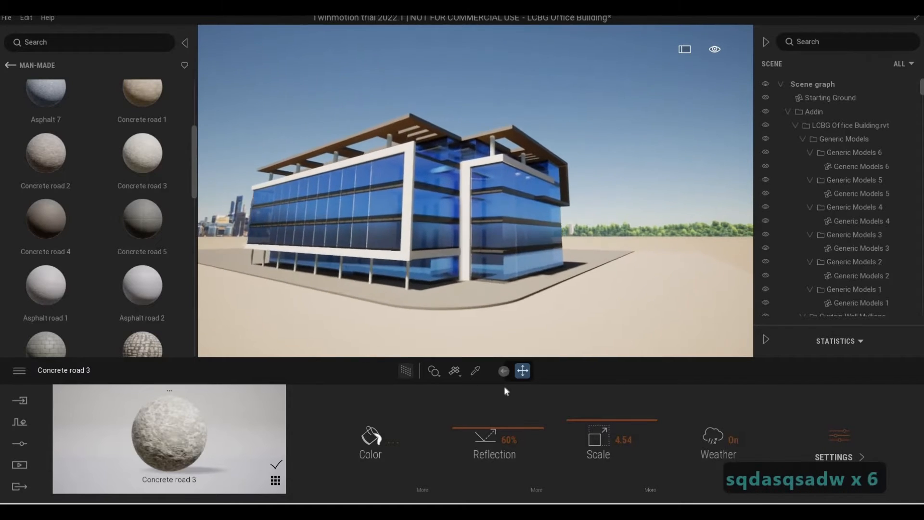
{"action": "key", "text": "a"}
Step: Sample the facade's Blue tinted glass and try its Two-sided option switched on
{"action": "left_click", "coordinate": [475, 370]}
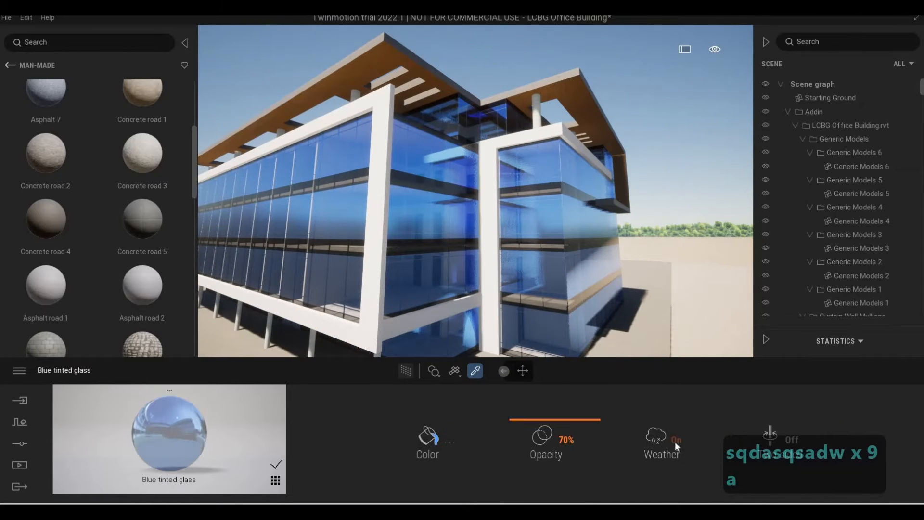
{"action": "left_click", "coordinate": [771, 433]}
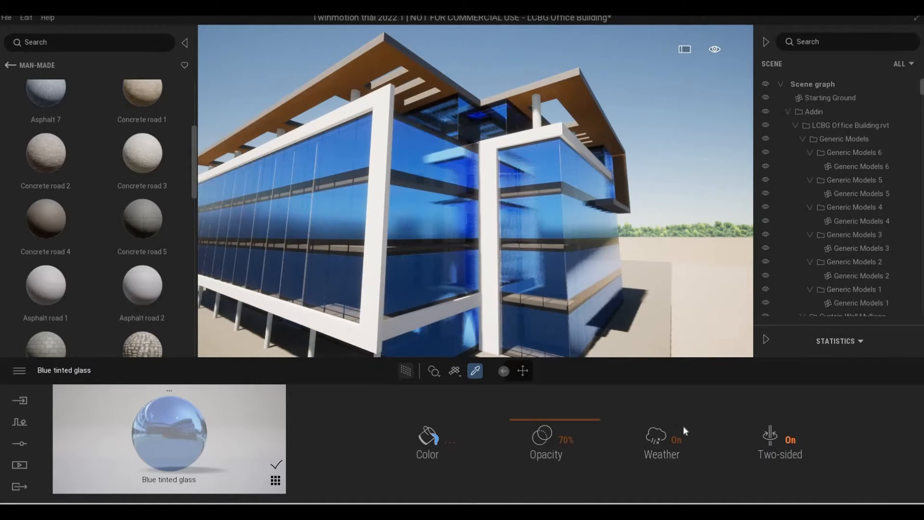
{"action": "left_click", "coordinate": [770, 434]}
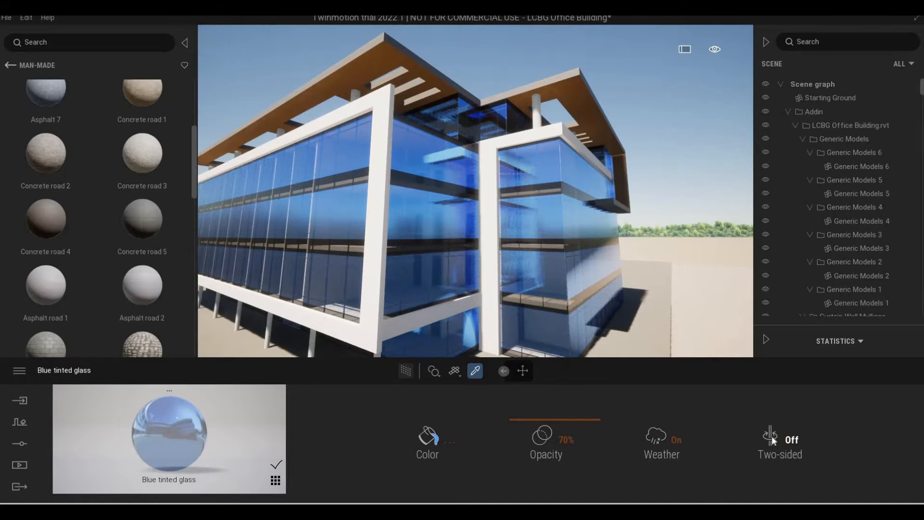
{"action": "left_click", "coordinate": [770, 434]}
{"action": "key", "text": "s"}
{"action": "key", "text": "e"}
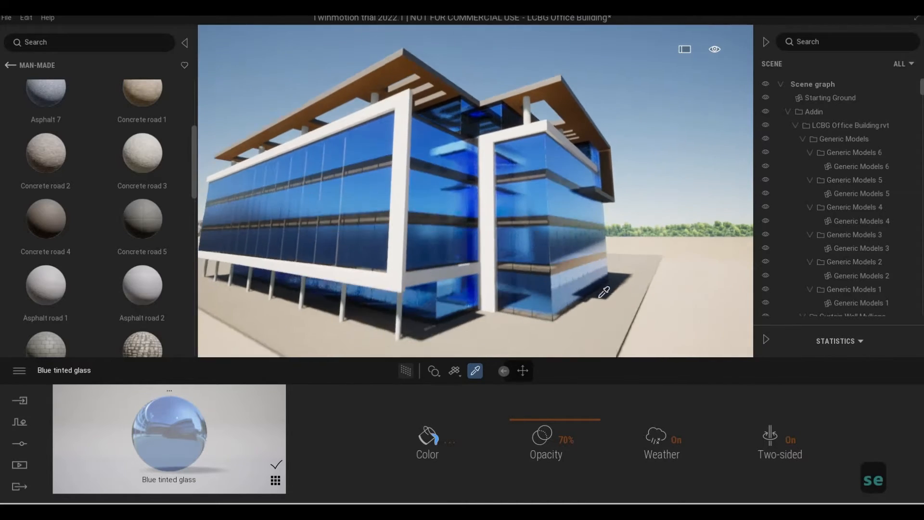
{"action": "key", "text": "a"}
{"action": "key", "text": "w"}
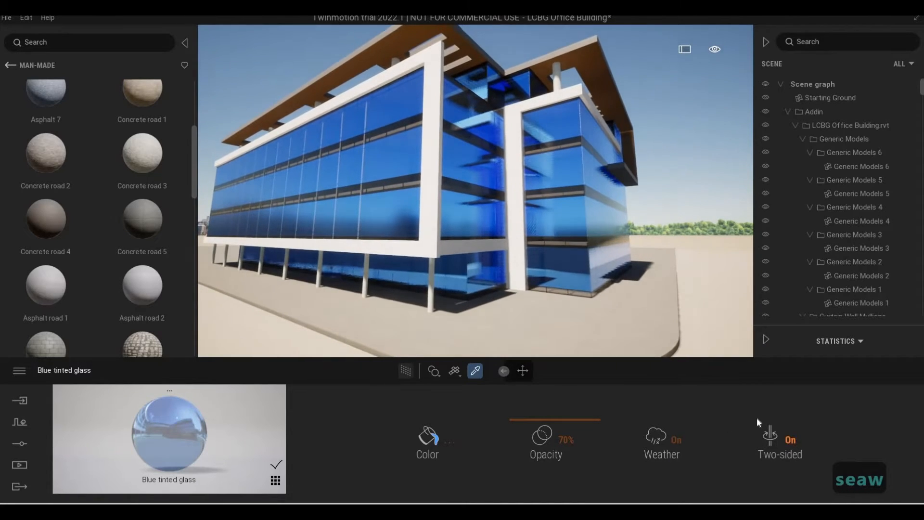
Step: Check the corner glazing up close and switch the Blue tinted glass Two-sided option back off
{"action": "key", "text": "w"}
{"action": "key", "text": "w"}
{"action": "key", "text": "w"}
{"action": "key", "text": "w"}
{"action": "key", "text": "w"}
{"action": "key", "text": "w"}
{"action": "key", "text": "w"}
{"action": "key", "text": "w"}
{"action": "key", "text": "w"}
{"action": "key", "text": "w"}
{"action": "key", "text": "w"}
{"action": "key", "text": "w"}
{"action": "key", "text": "w"}
{"action": "key", "text": "w"}
{"action": "key", "text": "w"}
{"action": "key", "text": "w"}
{"action": "key", "text": "w"}
{"action": "key", "text": "w"}
{"action": "key", "text": "w"}
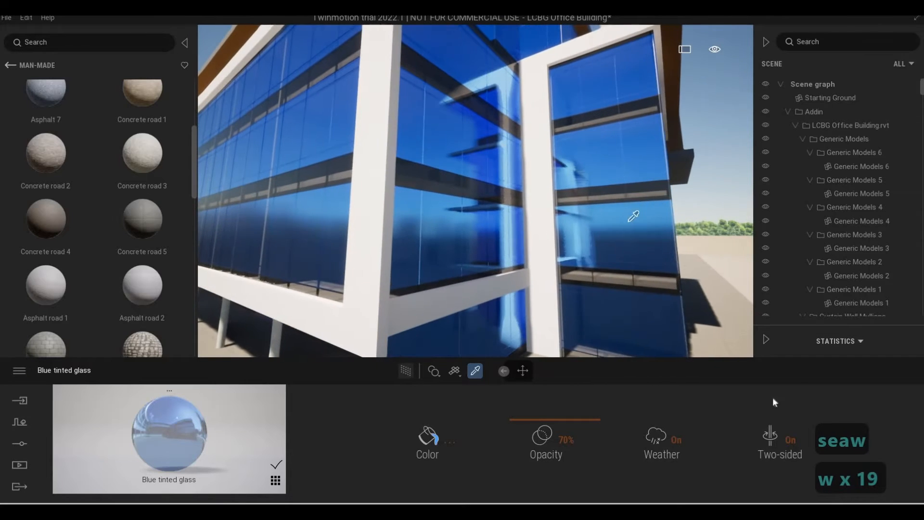
{"action": "key", "text": "w"}
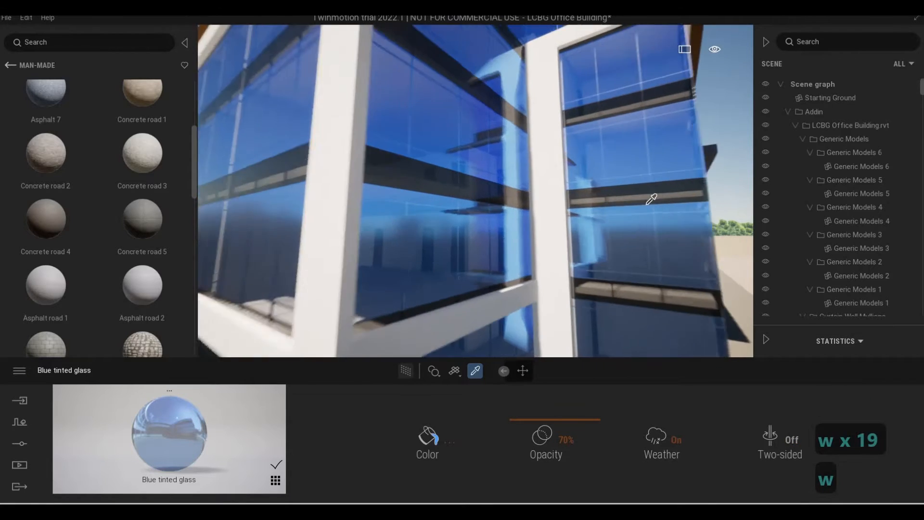
Step: Sample the facade's Dark tinted glass, turn on its Two-sided option and check the facade from farther away
{"action": "key", "text": "q"}
{"action": "key", "text": "d"}
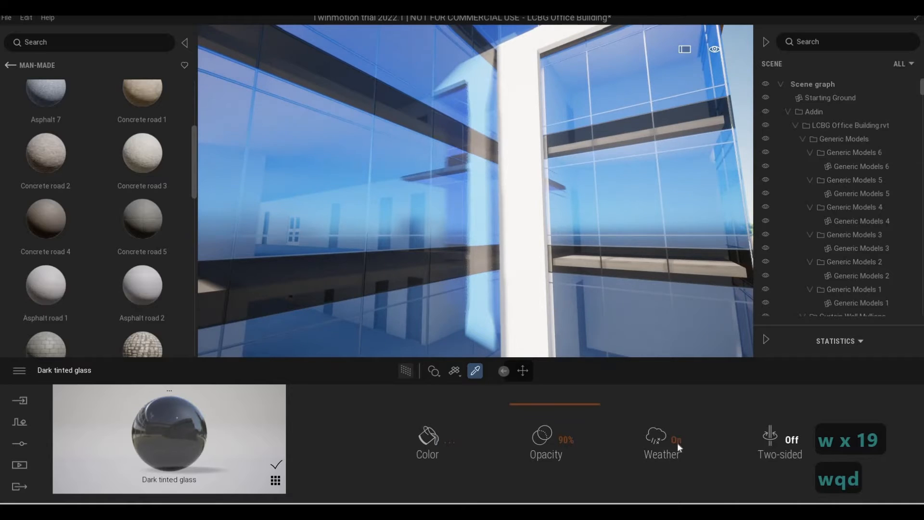
{"action": "left_click", "coordinate": [778, 445]}
{"action": "key", "text": "s"}
{"action": "key", "text": "s"}
{"action": "key", "text": "s"}
{"action": "key", "text": "s"}
{"action": "key", "text": "e"}
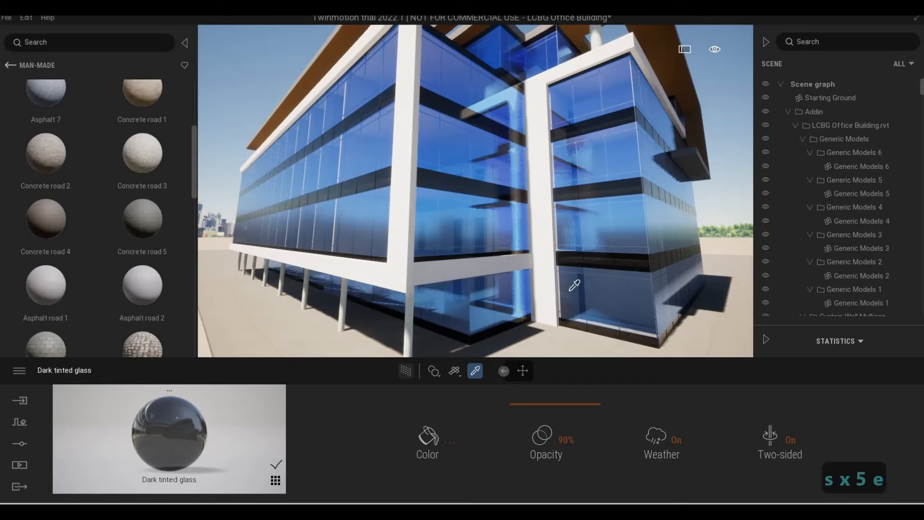
Step: Review the whole building's glazing and surrounding pavement from farther back at the corner
{"action": "key", "text": "s"}
{"action": "key", "text": "s"}
{"action": "key", "text": "s"}
{"action": "key", "text": "s"}
{"action": "key", "text": "s"}
{"action": "key", "text": "s"}
{"action": "key", "text": "s"}
{"action": "key", "text": "s"}
{"action": "key", "text": "s"}
{"action": "key", "text": "s"}
{"action": "key", "text": "a"}
{"action": "key", "text": "q"}
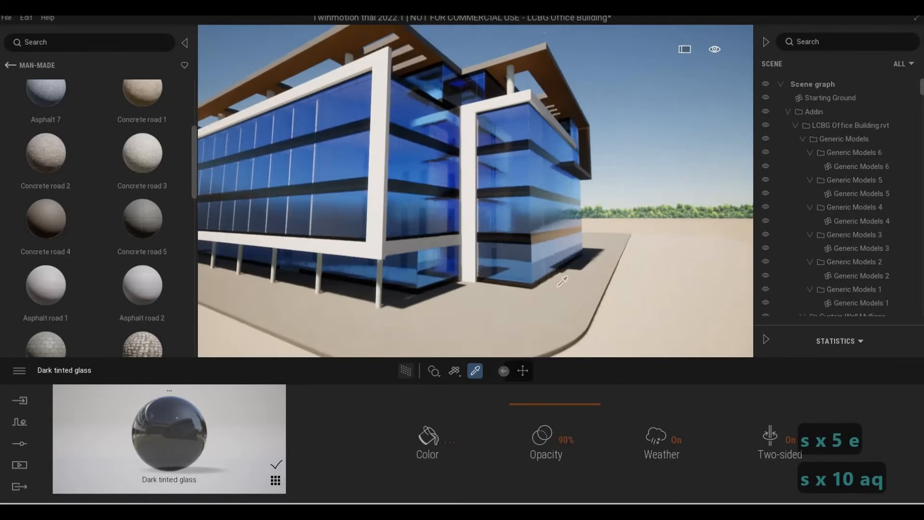
{"action": "key", "text": "a"}
{"action": "key", "text": "q"}
{"action": "key", "text": "s"}
{"action": "key", "text": "d"}
{"action": "key", "text": "d"}
{"action": "key", "text": "d"}
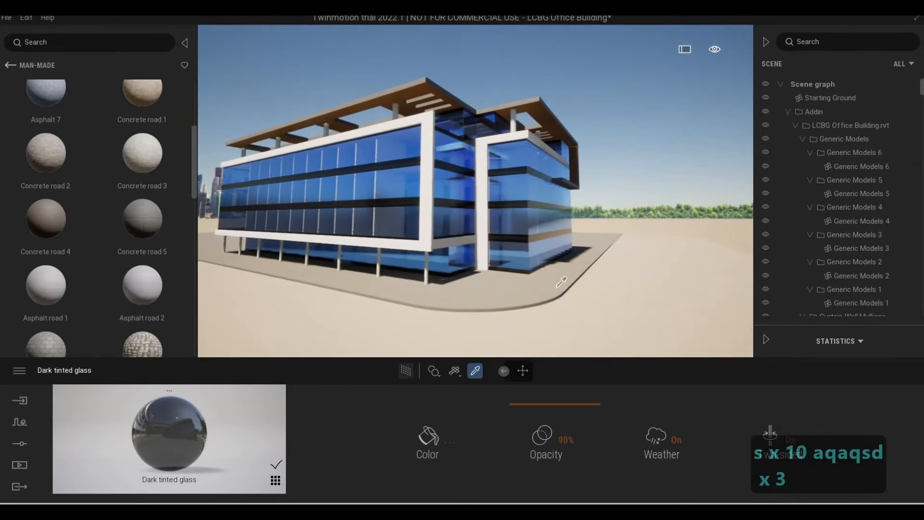
{"action": "key", "text": "a"}
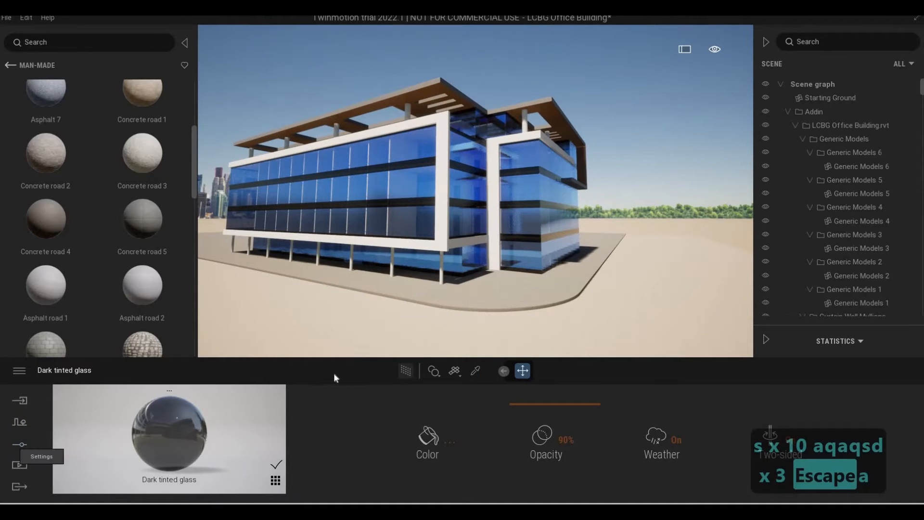
Step: Frame the building from near ground level and turn on Parallelism in the camera settings
{"action": "key", "text": "s"}
{"action": "key", "text": "e"}
{"action": "key", "text": "d"}
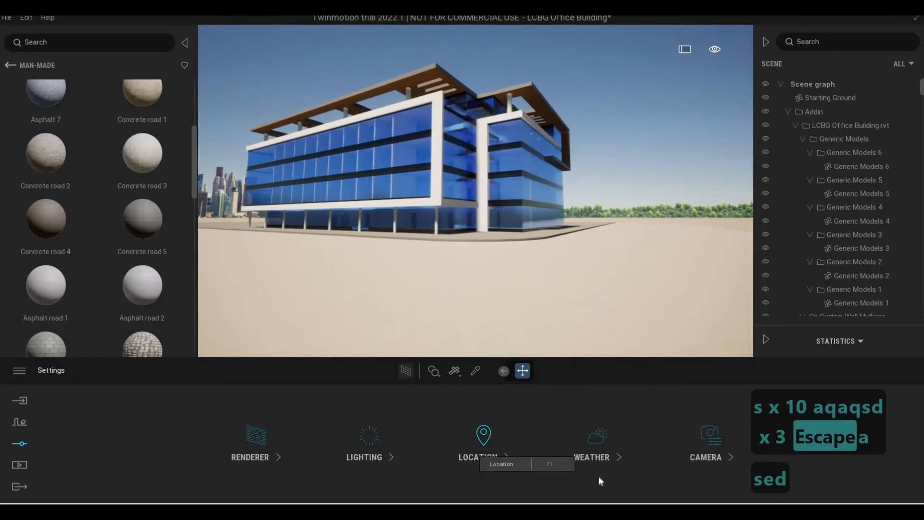
{"action": "key", "text": "w"}
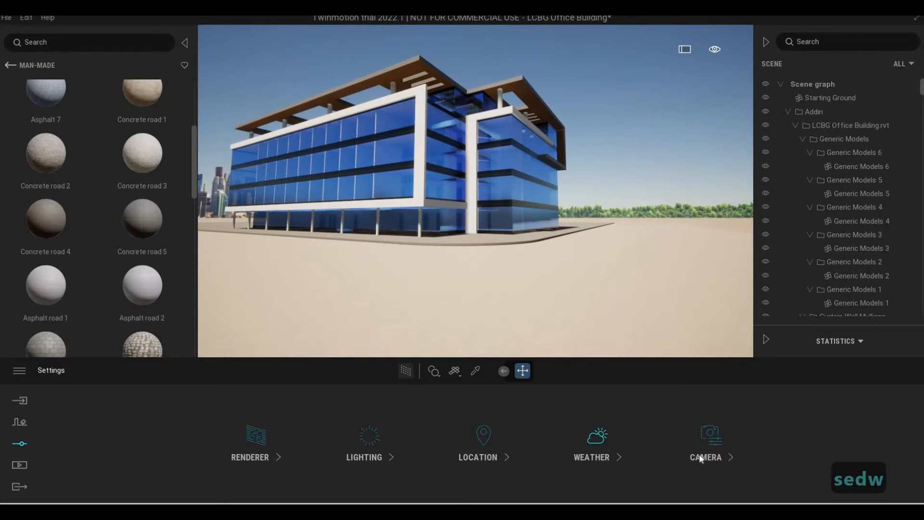
{"action": "left_click", "coordinate": [707, 440]}
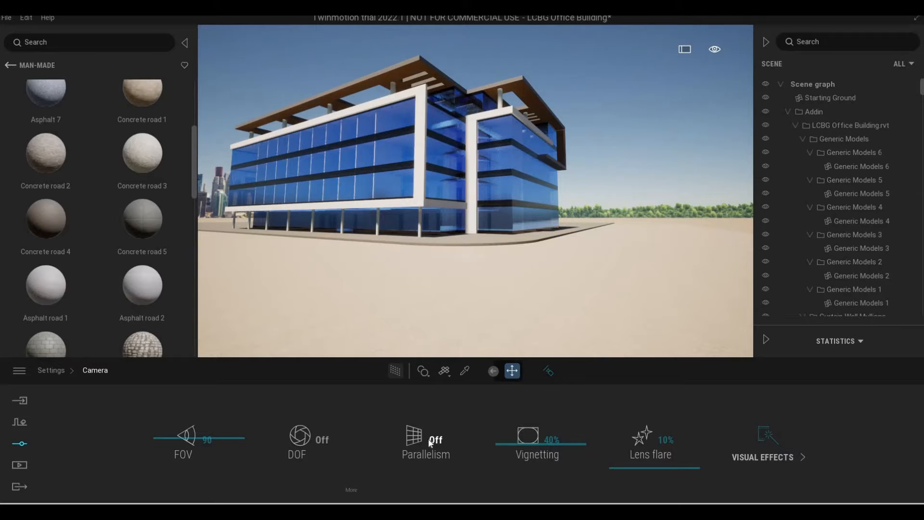
{"action": "left_click", "coordinate": [429, 444]}
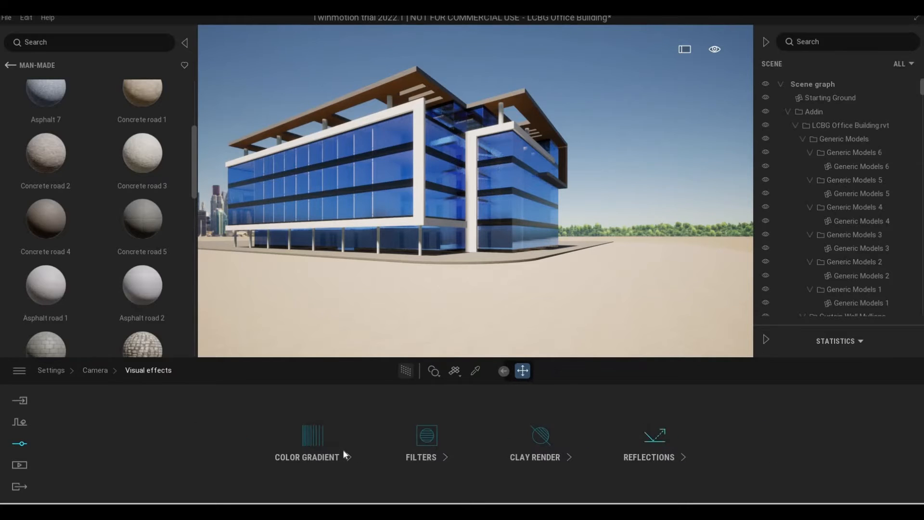
Step: Apply the Blue Tint color gradient to the camera's visual effects and check it on the building
{"action": "left_click", "coordinate": [389, 443]}
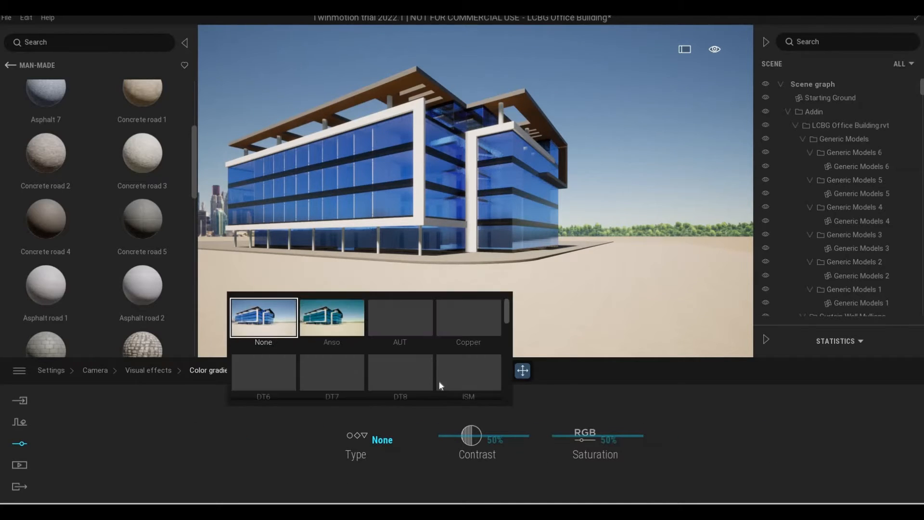
{"action": "scroll", "coordinate": [464, 380], "scroll_direction": "down", "scroll_amount": 5}
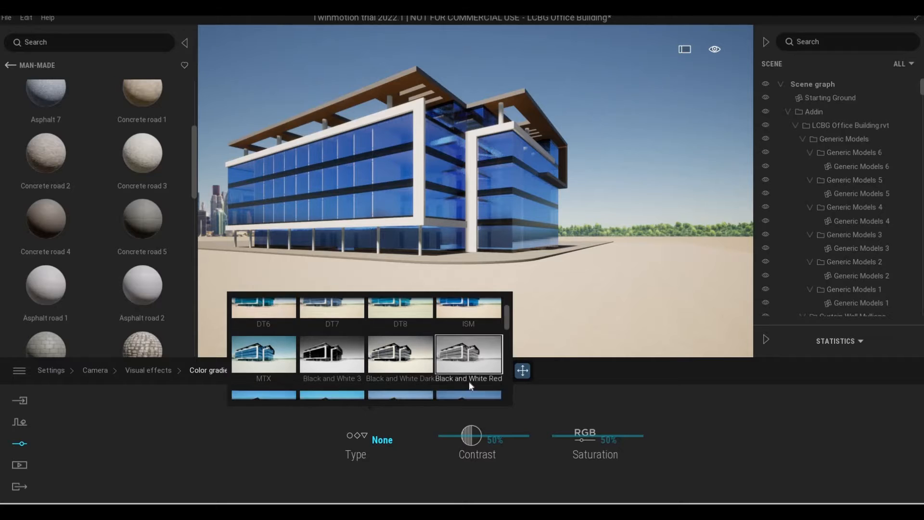
{"action": "scroll", "coordinate": [467, 369], "scroll_direction": "down", "scroll_amount": 2}
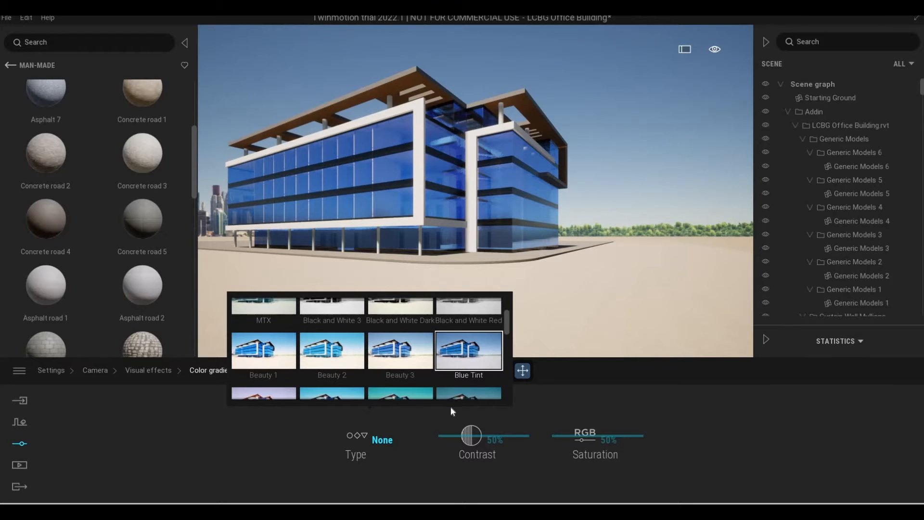
{"action": "left_click", "coordinate": [679, 436]}
{"action": "right_click_drag", "start_coordinate": [420, 231], "coordinate": [398, 253]}
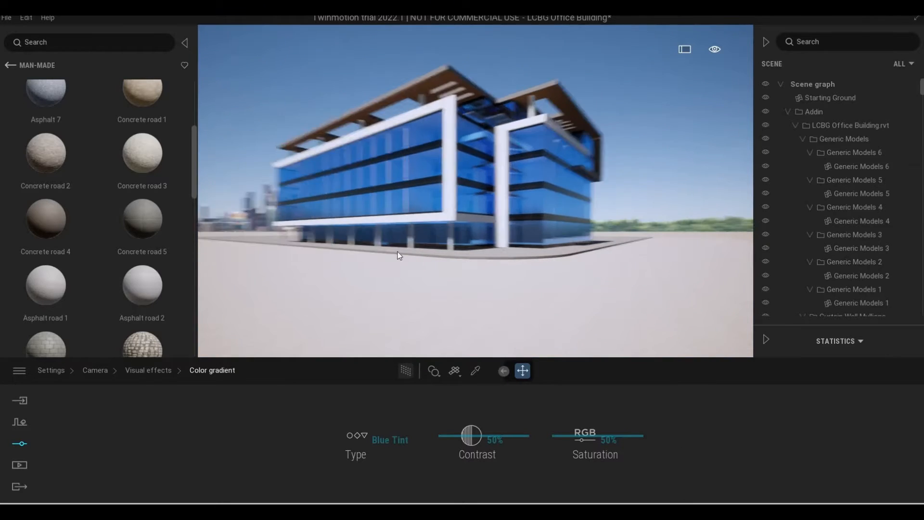
{"action": "key", "text": "w"}
{"action": "key", "text": "q"}
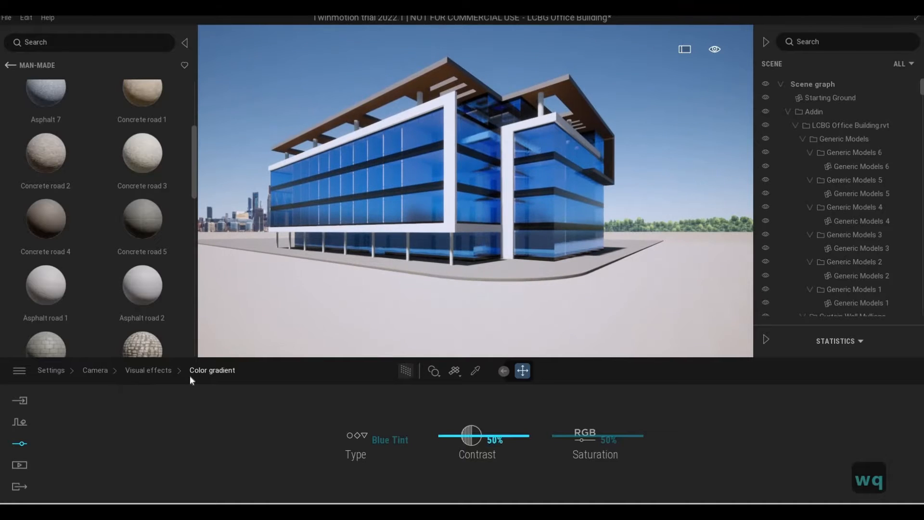
Step: Check the renderer settings for PathTracer, GI and Shadow
{"action": "left_click", "coordinate": [93, 370]}
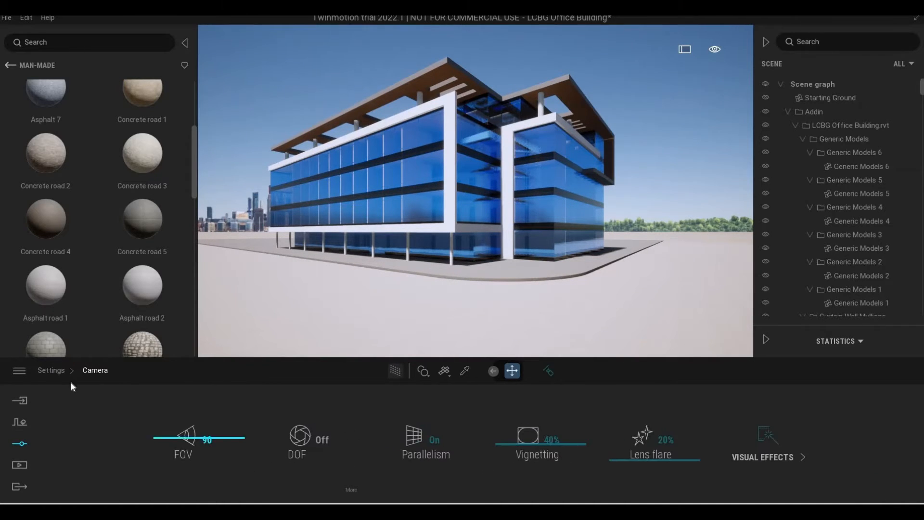
{"action": "left_click", "coordinate": [57, 371]}
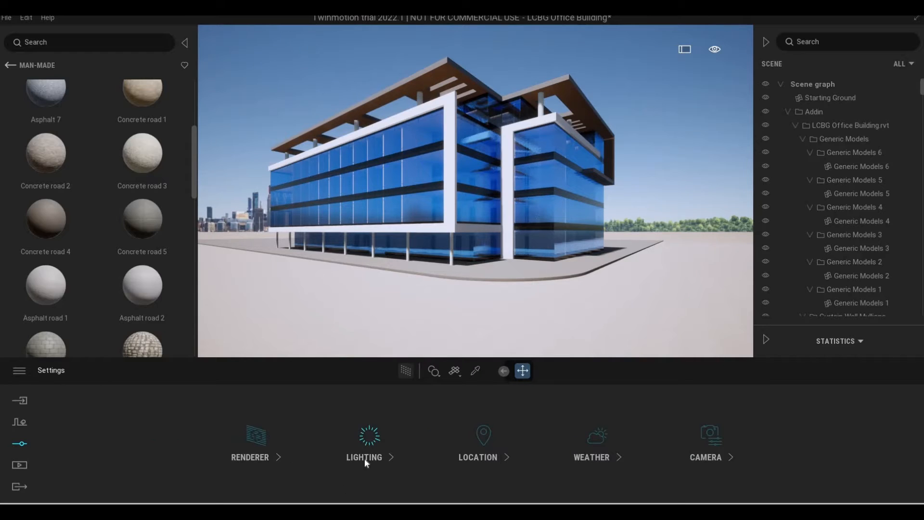
{"action": "left_click", "coordinate": [258, 457]}
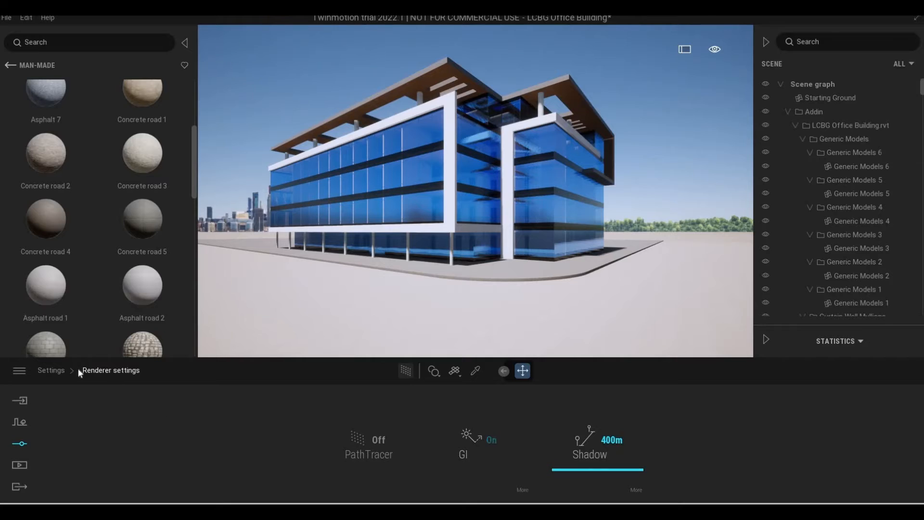
{"action": "left_click", "coordinate": [52, 370]}
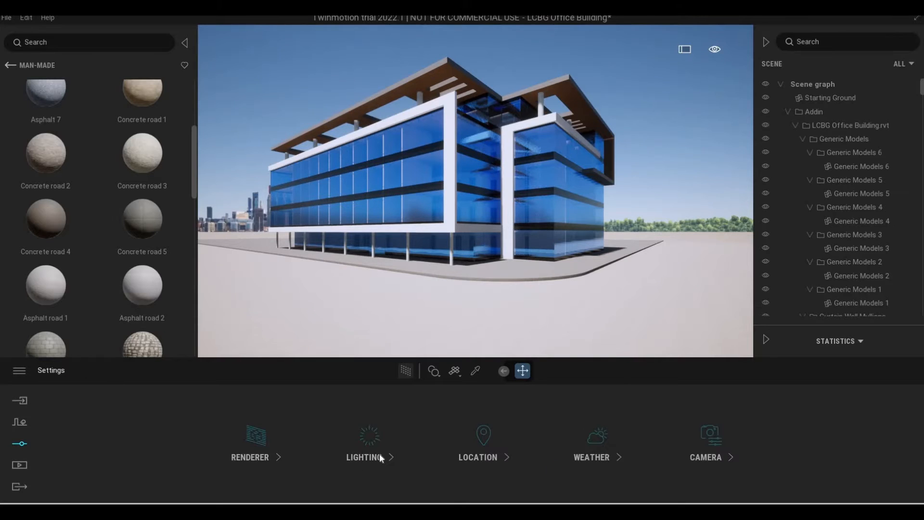
Step: Open the library's Skydome collection at the Low sun Overcast skies
{"action": "left_click", "coordinate": [38, 422]}
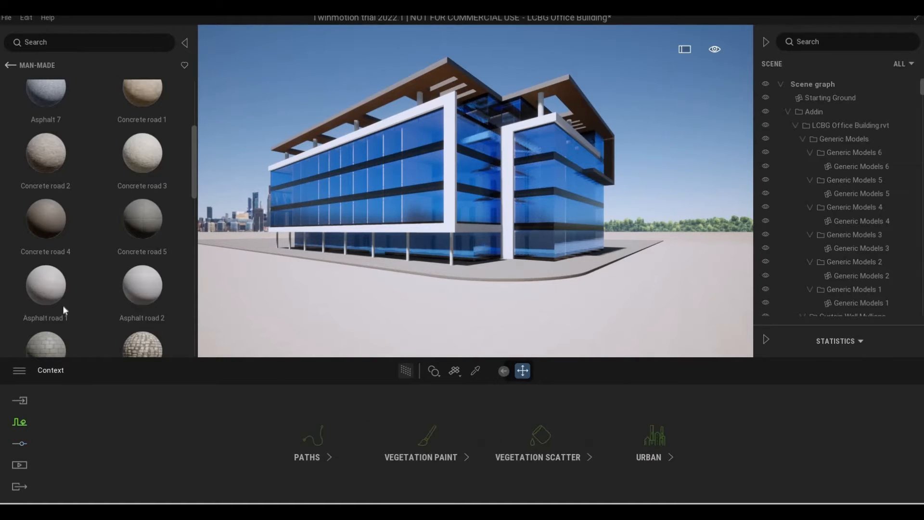
{"action": "left_click", "coordinate": [10, 64]}
{"action": "left_click", "coordinate": [10, 65]}
{"action": "left_click", "coordinate": [48, 266]}
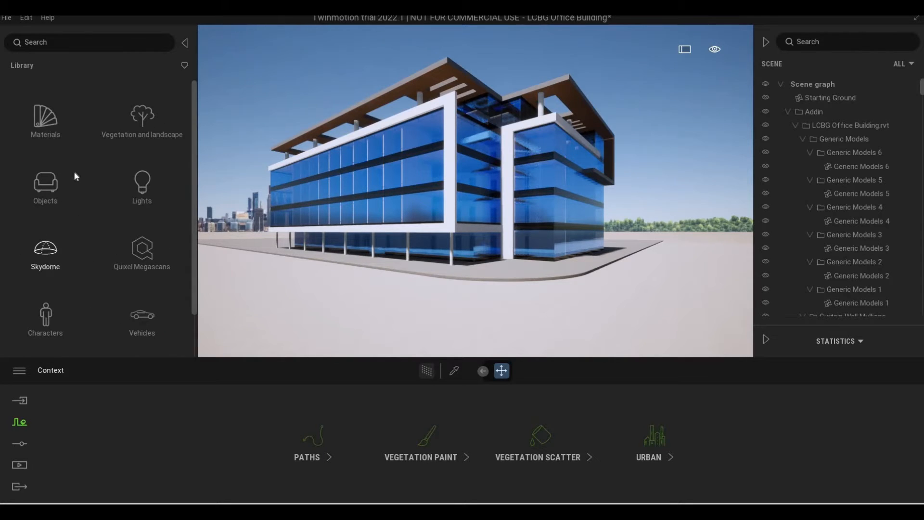
{"action": "left_click", "coordinate": [53, 132]}
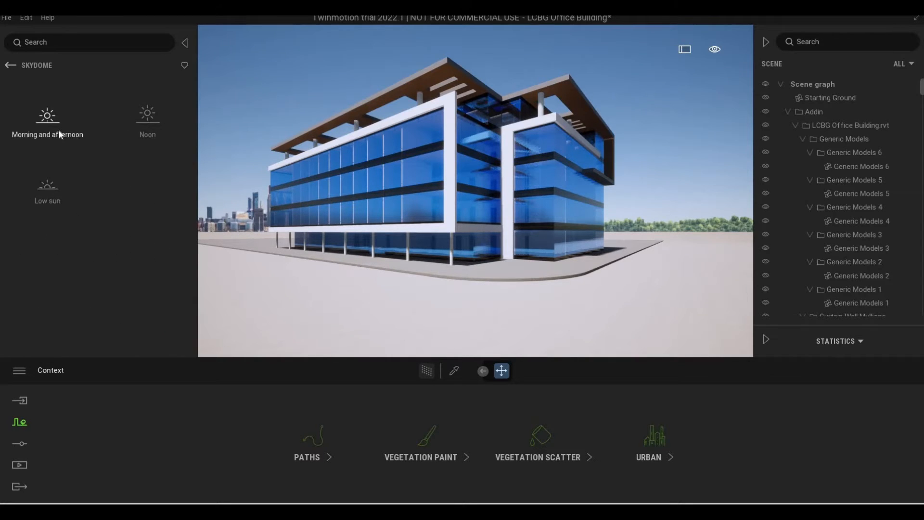
{"action": "left_click", "coordinate": [45, 187]}
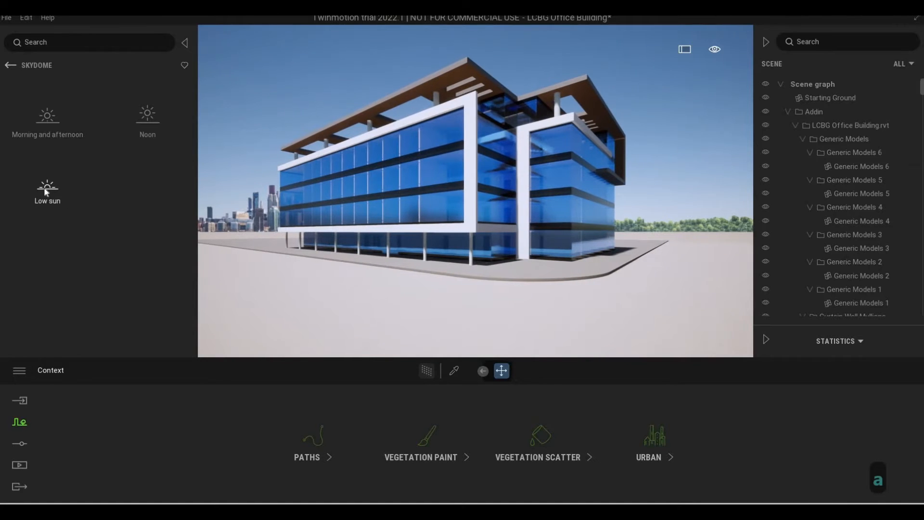
{"action": "left_click", "coordinate": [50, 110]}
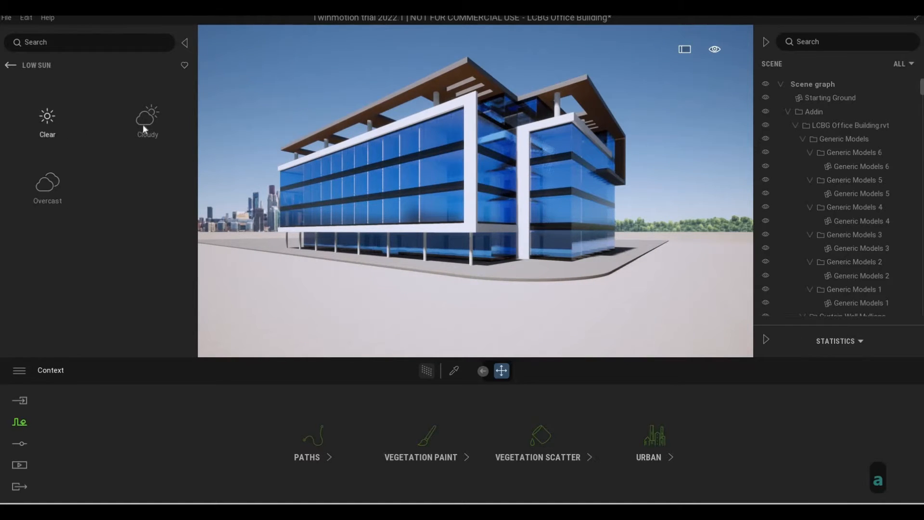
{"action": "left_click", "coordinate": [143, 124]}
{"action": "left_click", "coordinate": [56, 178]}
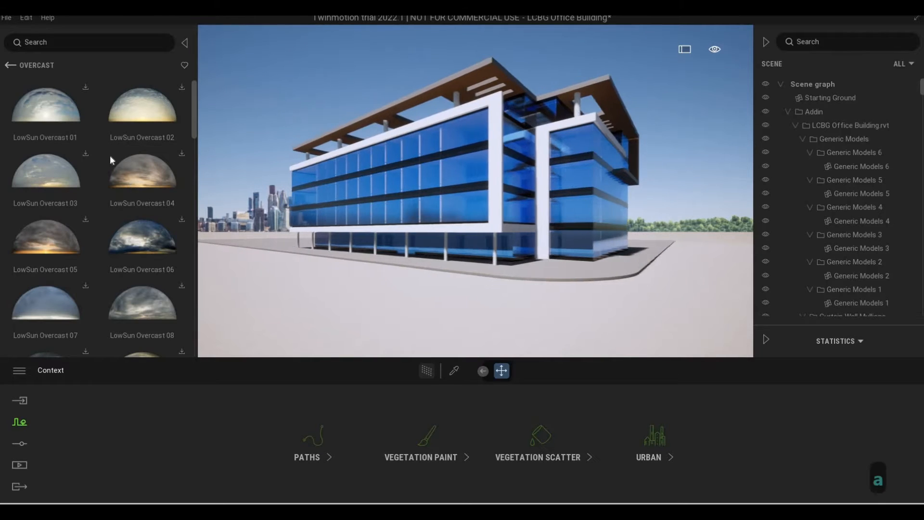
Step: Preview the low-sun overcast skydomes and start downloading LowSun Overcast 10
{"action": "left_click", "coordinate": [89, 166]}
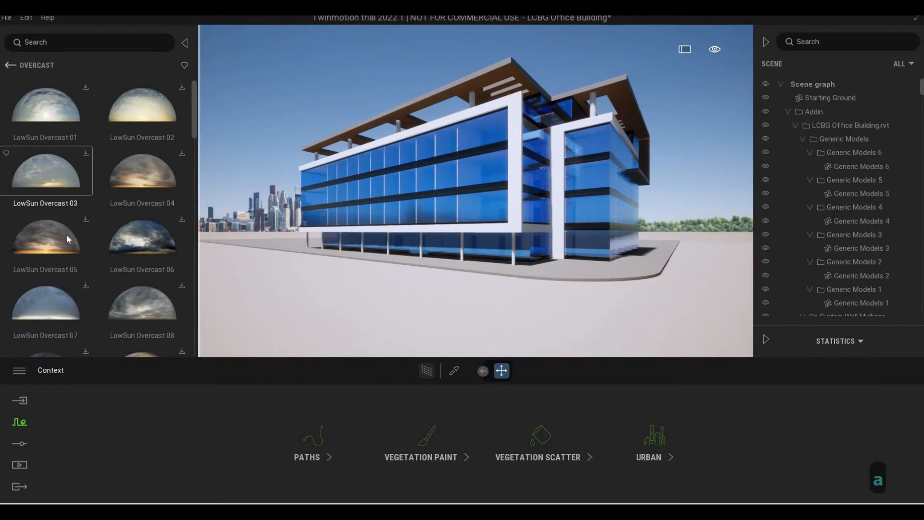
{"action": "mouse_move", "coordinate": [82, 223]}
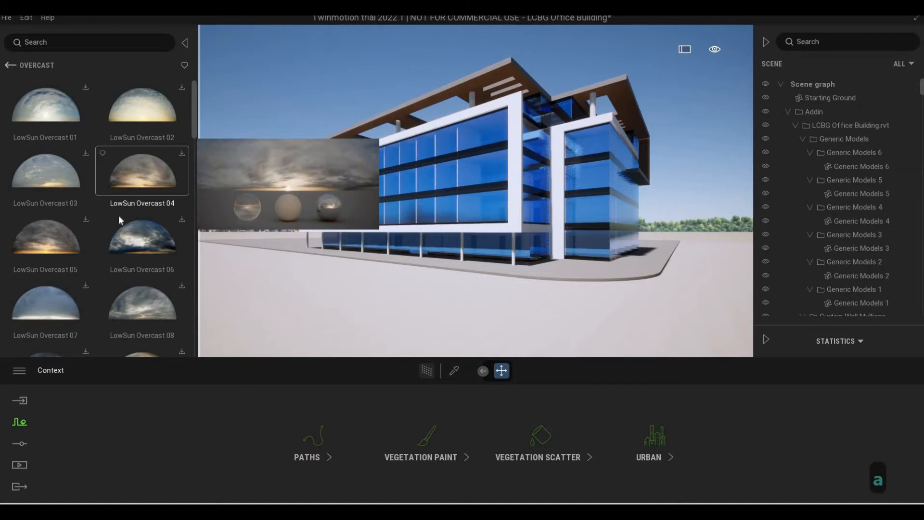
{"action": "scroll", "coordinate": [147, 215], "scroll_direction": "down", "scroll_amount": 3}
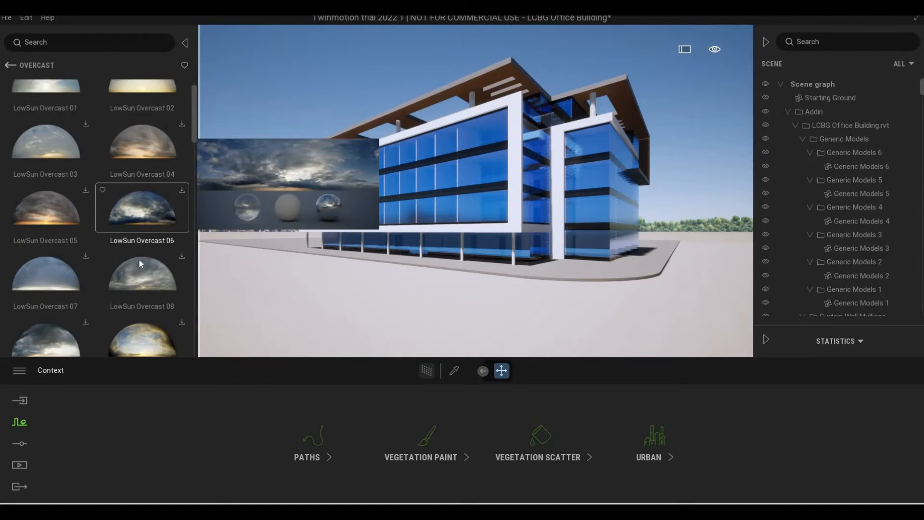
{"action": "scroll", "coordinate": [169, 284], "scroll_direction": "down", "scroll_amount": 4}
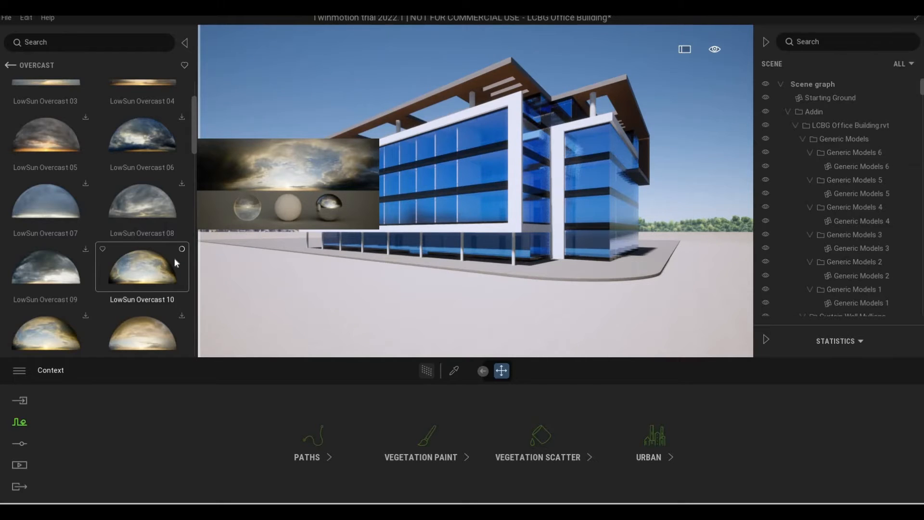
{"action": "mouse_move", "coordinate": [164, 271]}
Step: Start downloading the LowSun Overcast 05 skydome
{"action": "key", "text": "d"}
{"action": "key", "text": "w"}
{"action": "key", "text": "w"}
{"action": "key", "text": "w"}
{"action": "key", "text": "w"}
{"action": "key", "text": "w"}
{"action": "key", "text": "w"}
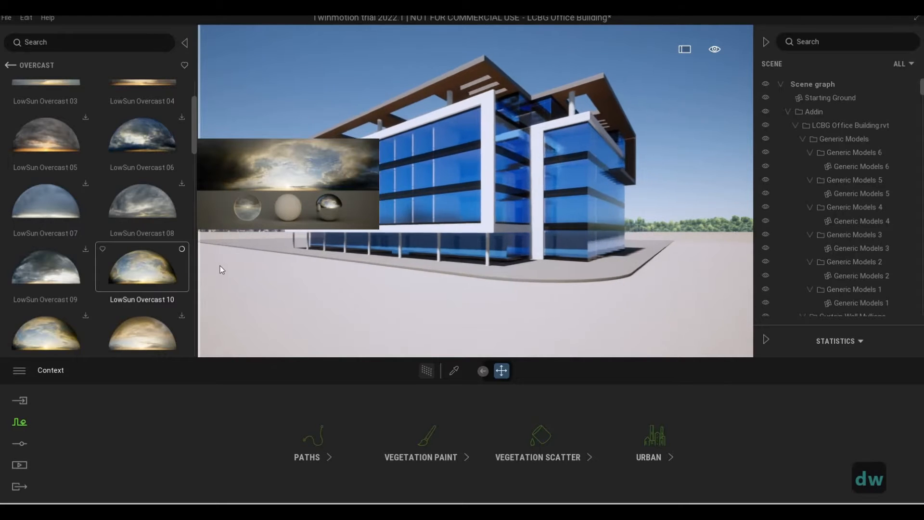
{"action": "key", "text": "a"}
{"action": "key", "text": "w"}
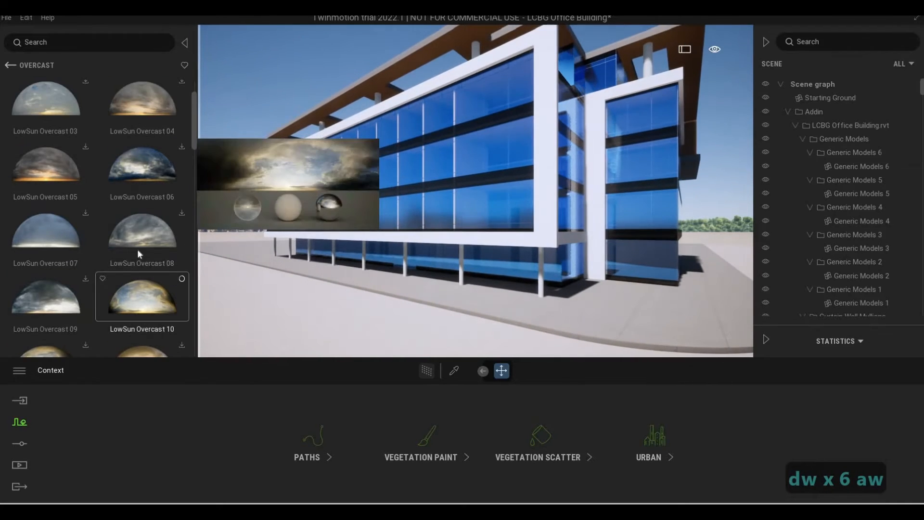
{"action": "key", "text": "s"}
{"action": "mouse_move", "coordinate": [81, 118]}
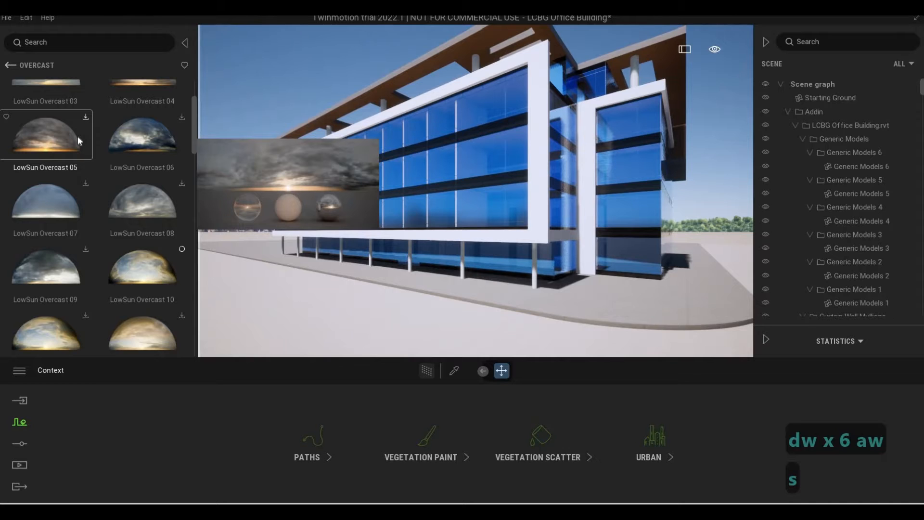
{"action": "mouse_move", "coordinate": [56, 218]}
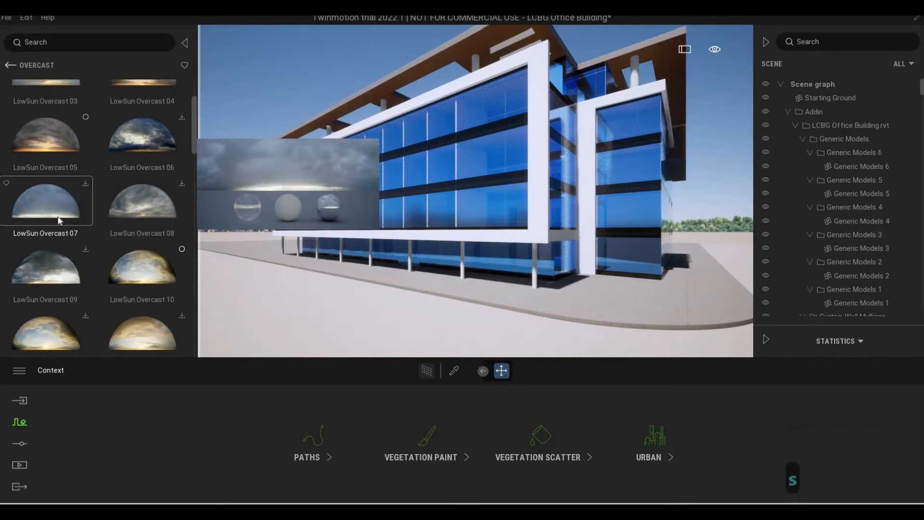
Step: Start downloading the LowSun Overcast 02 skydome
{"action": "key", "text": "q"}
{"action": "key", "text": "q"}
{"action": "key", "text": "w"}
{"action": "key", "text": "q"}
{"action": "scroll", "coordinate": [134, 139], "scroll_direction": "up", "scroll_amount": 2}
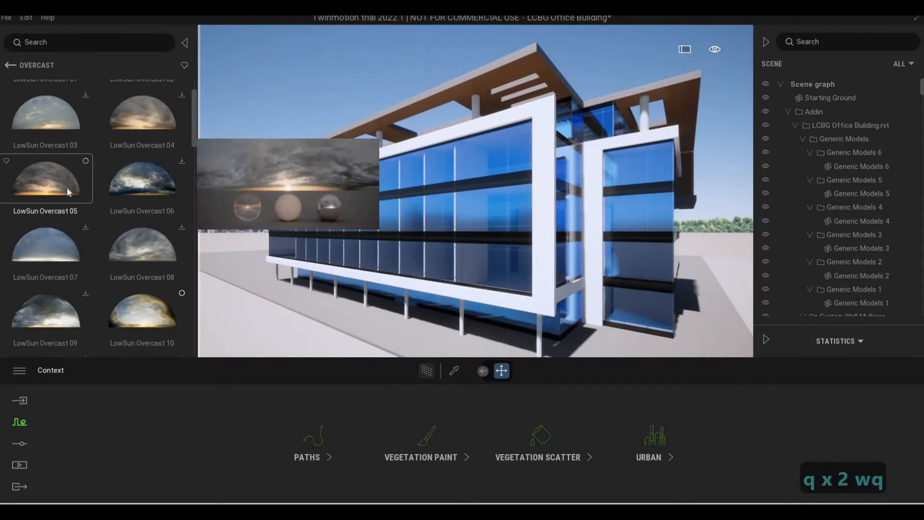
{"action": "mouse_move", "coordinate": [185, 91]}
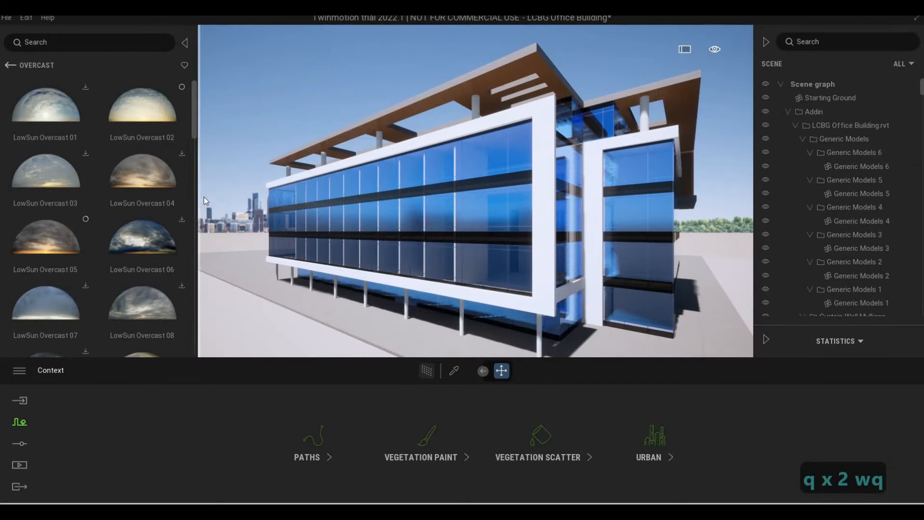
Step: Browse the overcast skydomes and examine the long facade and the sky above the building
{"action": "key", "text": "a"}
{"action": "key", "text": "a"}
{"action": "scroll", "coordinate": [158, 262], "scroll_direction": "down", "scroll_amount": 1}
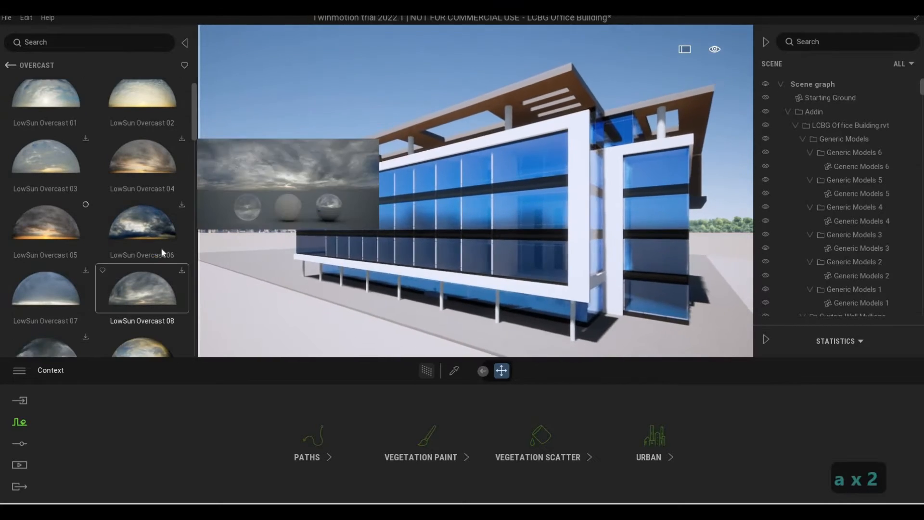
{"action": "scroll", "coordinate": [158, 262], "scroll_direction": "down", "scroll_amount": 1}
{"action": "key", "text": "a"}
{"action": "key", "text": "a"}
{"action": "key", "text": "a"}
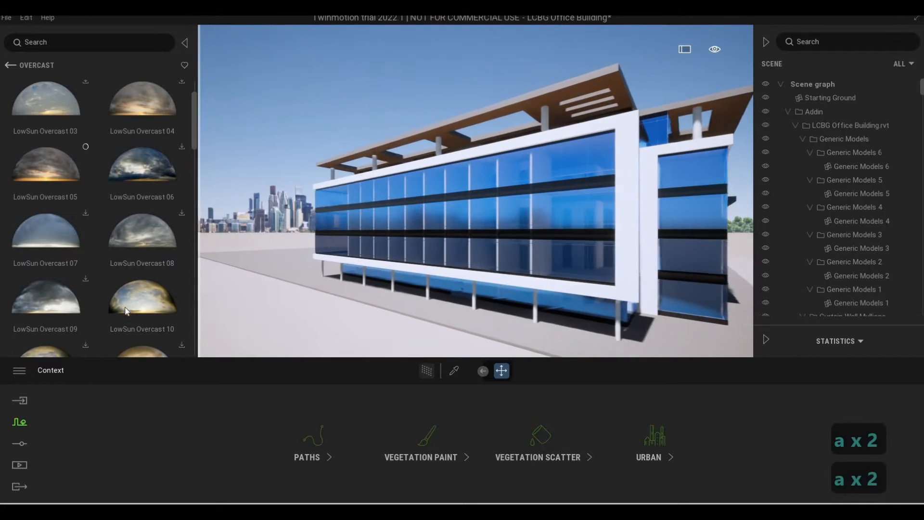
{"action": "right_click_drag", "start_coordinate": [284, 177], "coordinate": [283, 140]}
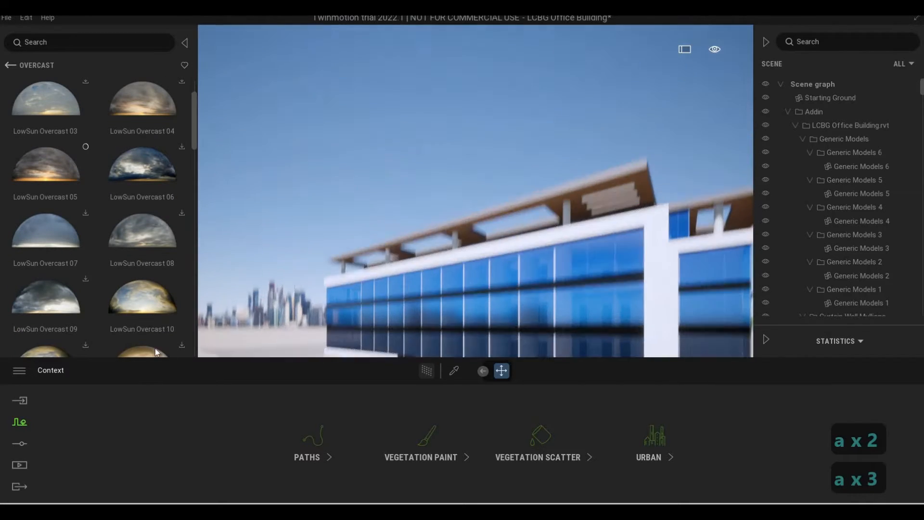
Step: Apply the LowSun Overcast 10 skydome to the scene and frame the whole building from its corner
{"action": "left_click_drag", "start_coordinate": [146, 299], "coordinate": [374, 77]}
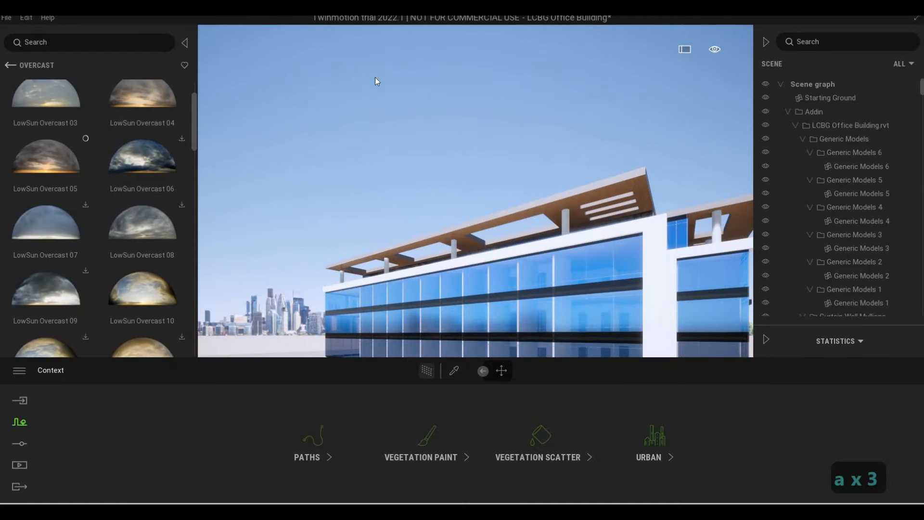
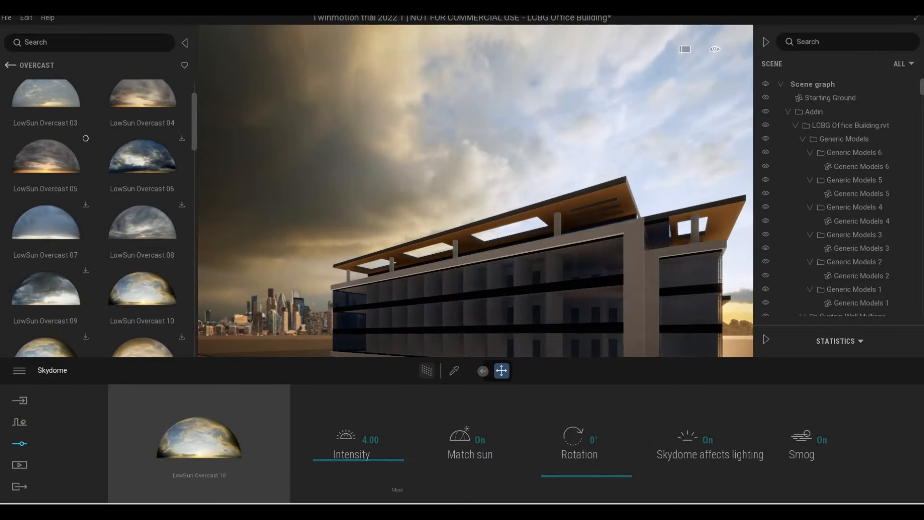
{"action": "right_click_drag", "start_coordinate": [423, 188], "coordinate": [433, 231]}
{"action": "key", "text": "d"}
{"action": "key", "text": "d"}
{"action": "key", "text": "d"}
{"action": "key", "text": "d"}
{"action": "key", "text": "d"}
{"action": "key", "text": "d"}
{"action": "key", "text": "d"}
{"action": "key", "text": "d"}
{"action": "key", "text": "d"}
{"action": "key", "text": "d"}
{"action": "key", "text": "d"}
{"action": "key", "text": "s"}
{"action": "key", "text": "s"}
{"action": "key", "text": "s"}
{"action": "key", "text": "s"}
{"action": "key", "text": "s"}
{"action": "key", "text": "s"}
{"action": "key", "text": "s"}
{"action": "key", "text": "s"}
{"action": "key", "text": "s"}
{"action": "key", "text": "s"}
{"action": "key", "text": "s"}
{"action": "key", "text": "s"}
{"action": "key", "text": "s"}
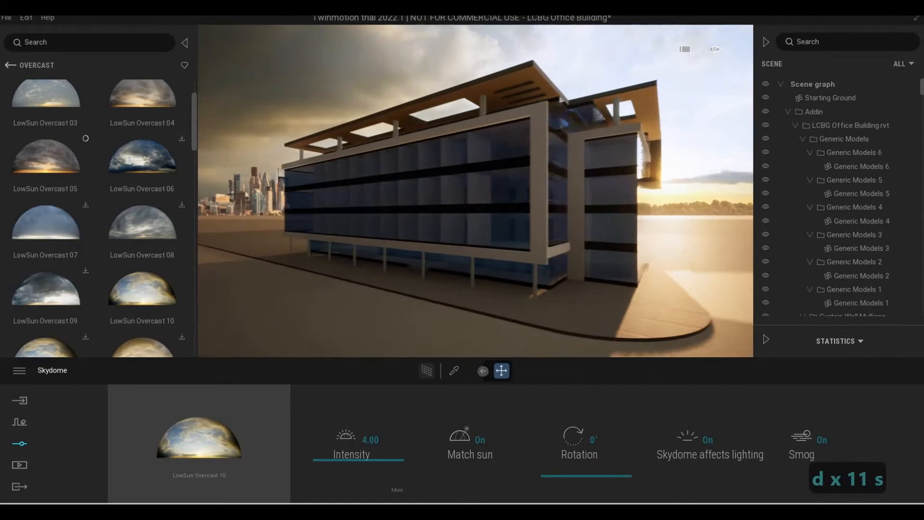
{"action": "key", "text": "a"}
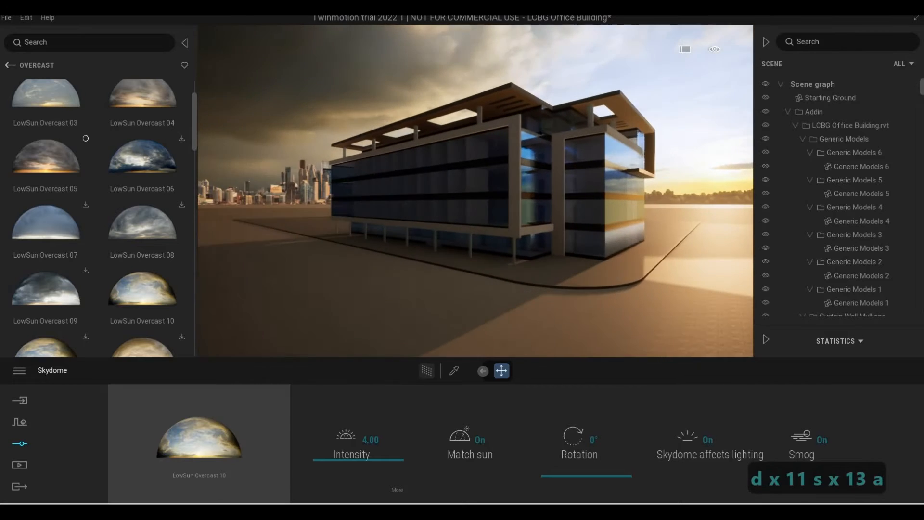
{"action": "key", "text": "w"}
{"action": "key", "text": "d"}
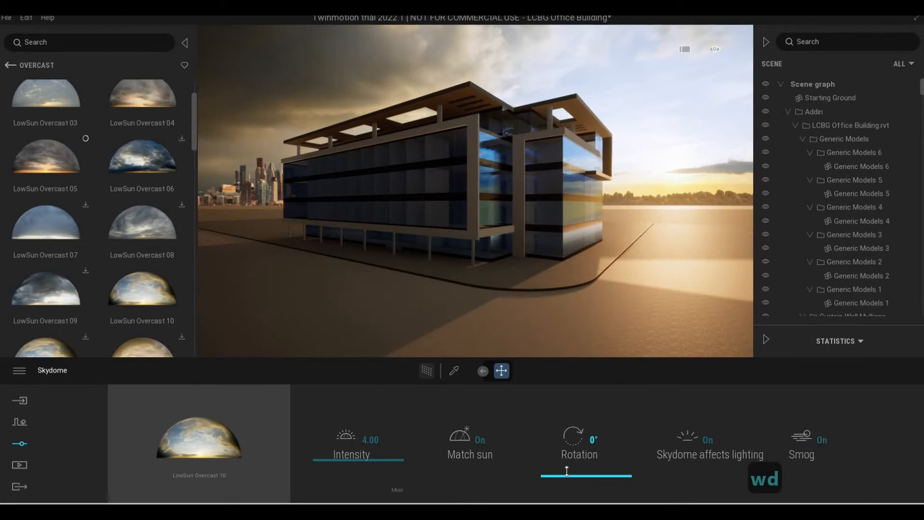
Step: Set the skydome's rotation to 125° so the sun lights the long glazed facade
{"action": "left_click_drag", "start_coordinate": [569, 474], "coordinate": [533, 450]}
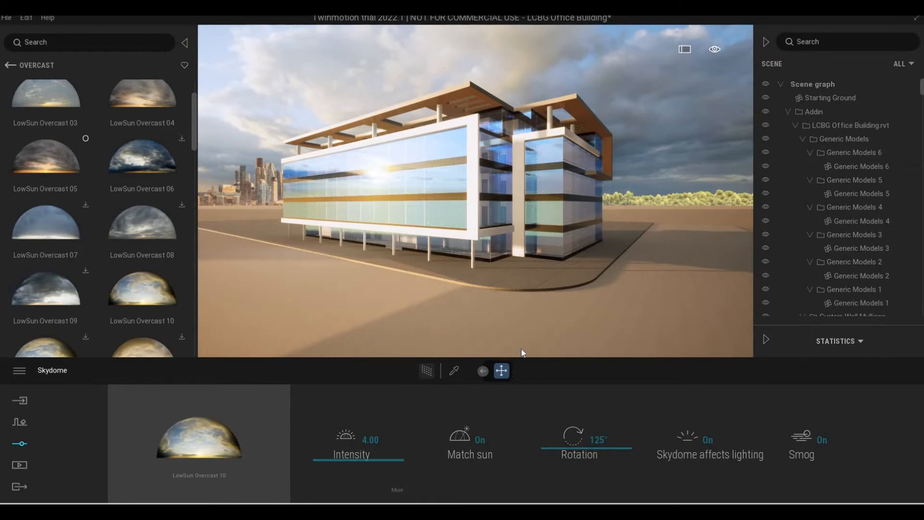
{"action": "key", "text": "e"}
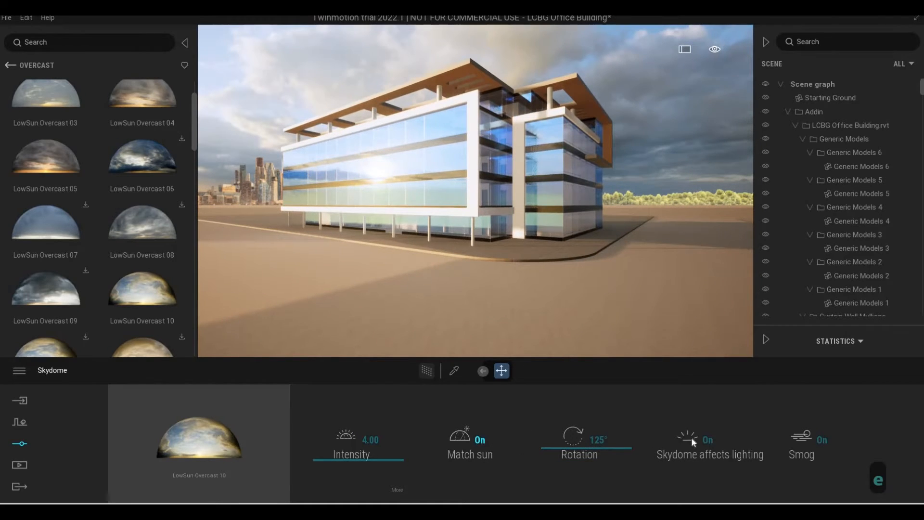
Step: Switch Skydome affects lighting off and back on twice to compare the lighting on the building
{"action": "left_click", "coordinate": [692, 437]}
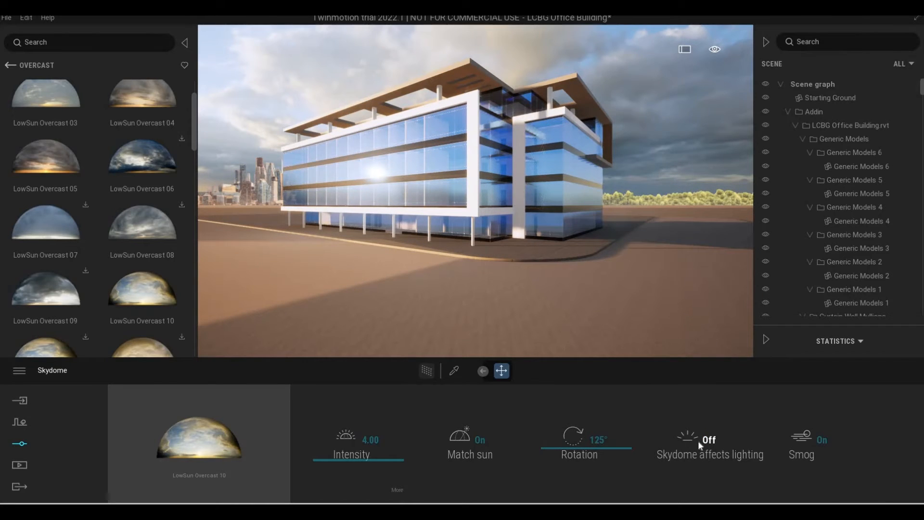
{"action": "left_click", "coordinate": [698, 441]}
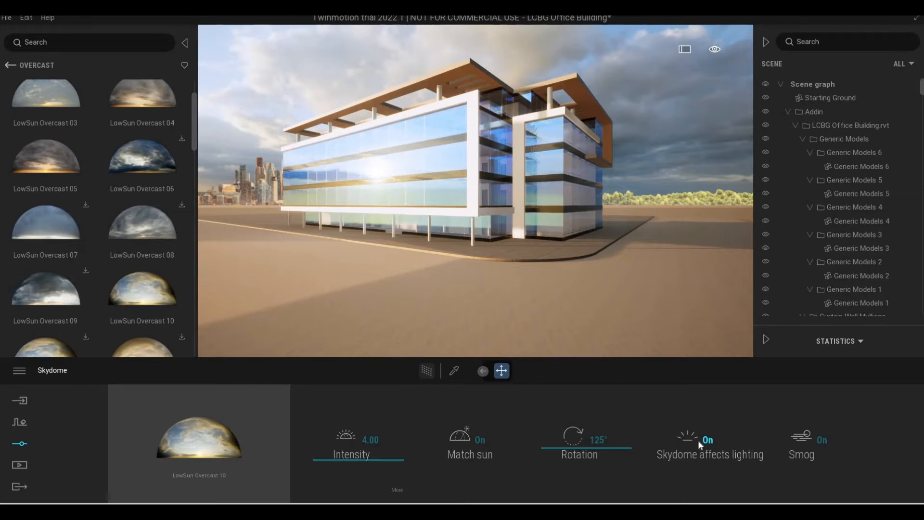
{"action": "left_click", "coordinate": [697, 440]}
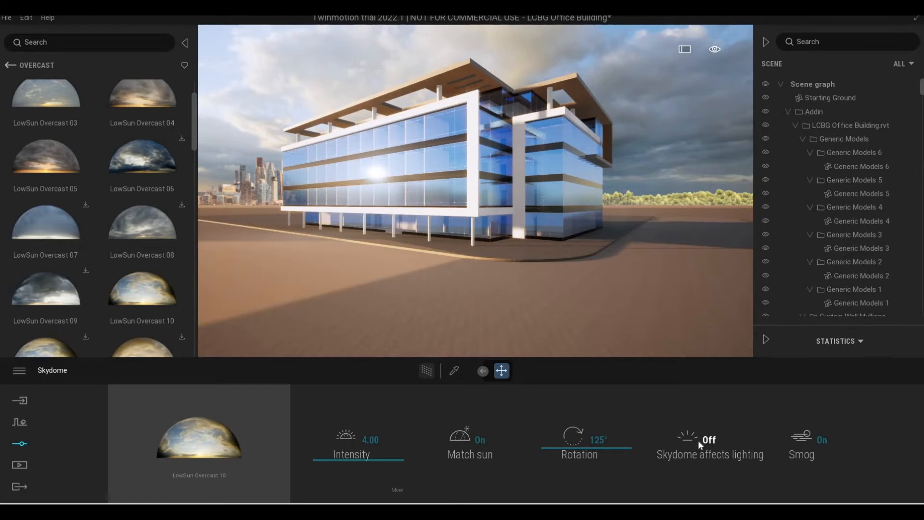
{"action": "left_click", "coordinate": [697, 440]}
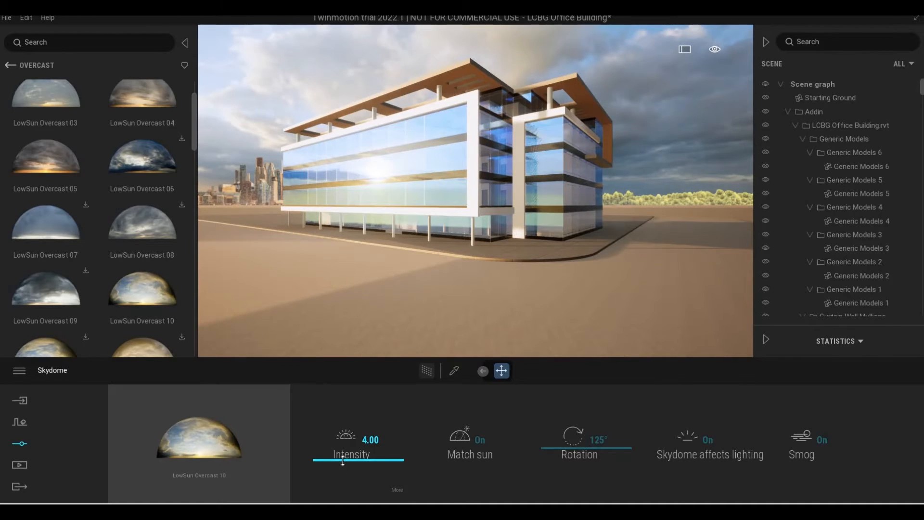
Step: Set the skydome's intensity to 2.47 and its ambient intensity to 0.36
{"action": "left_click_drag", "start_coordinate": [343, 459], "coordinate": [339, 464]}
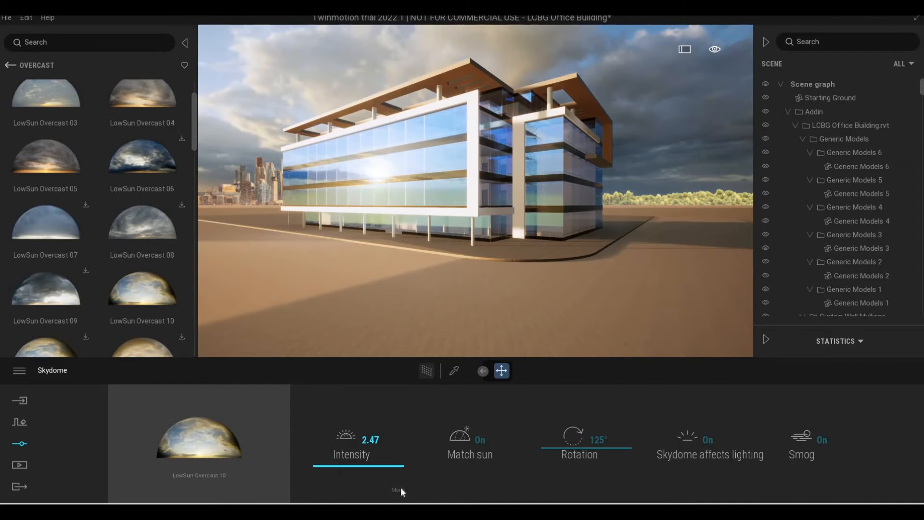
{"action": "left_click", "coordinate": [395, 488]}
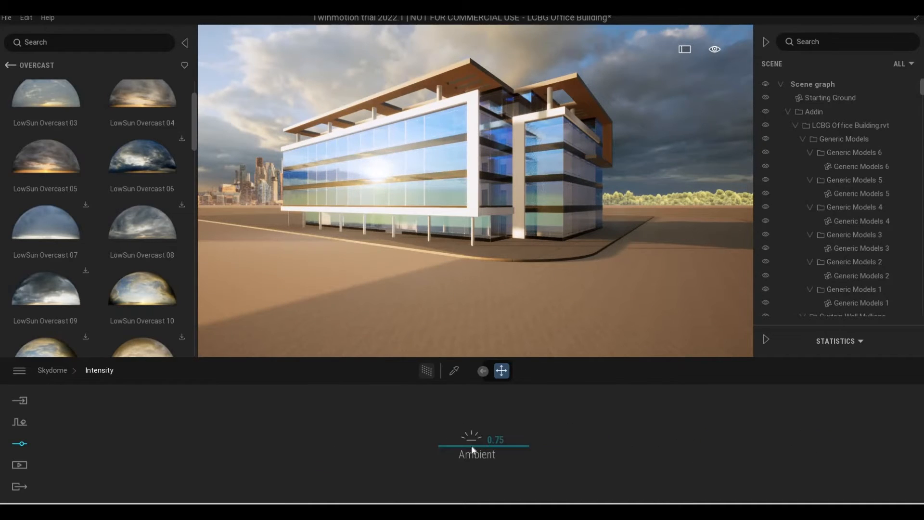
{"action": "left_click_drag", "start_coordinate": [461, 453], "coordinate": [455, 460]}
{"action": "key", "text": "d"}
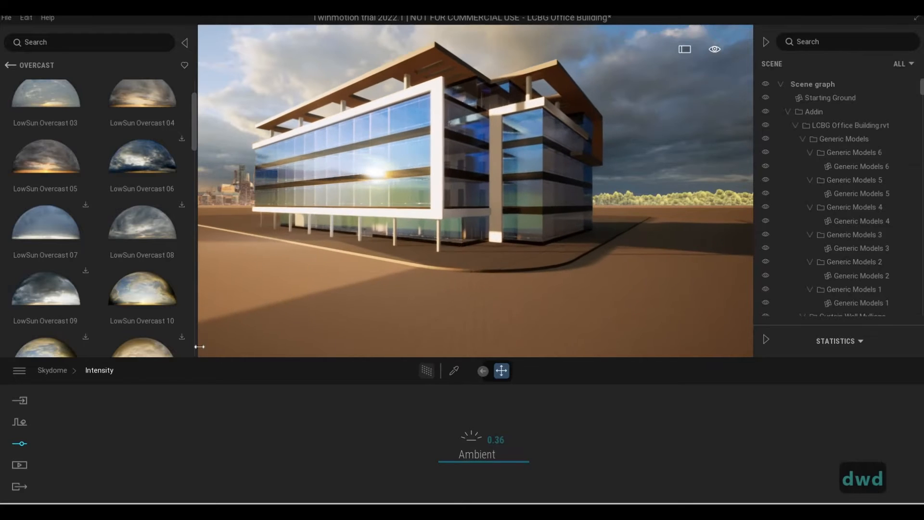
{"action": "left_click", "coordinate": [19, 422]}
{"action": "key", "text": "a"}
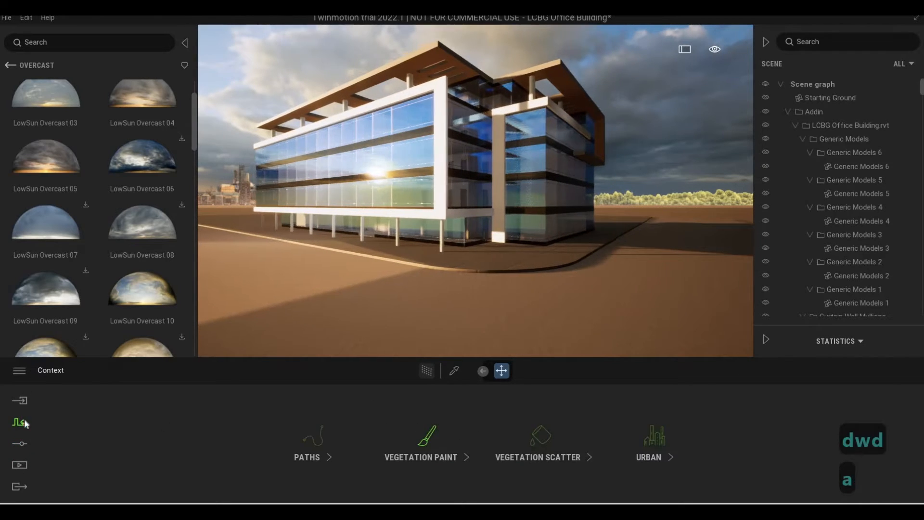
{"action": "left_click", "coordinate": [19, 442]}
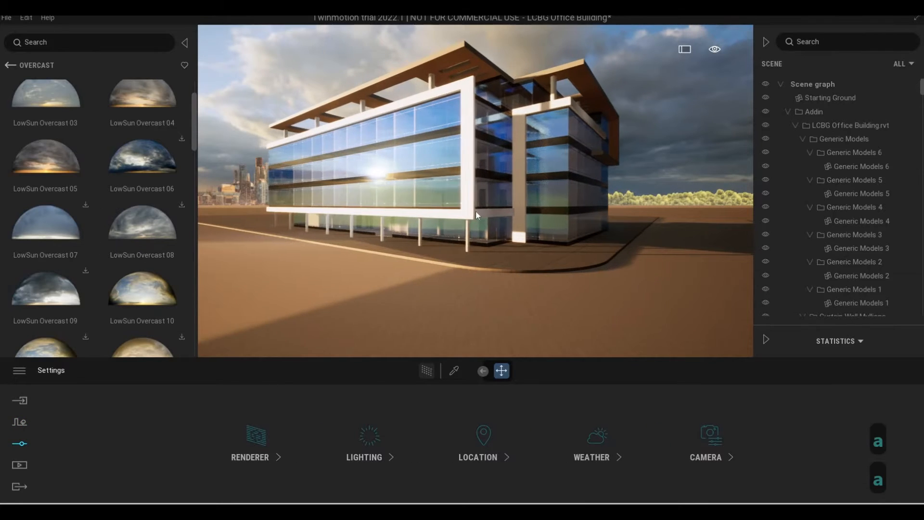
{"action": "key", "text": "s"}
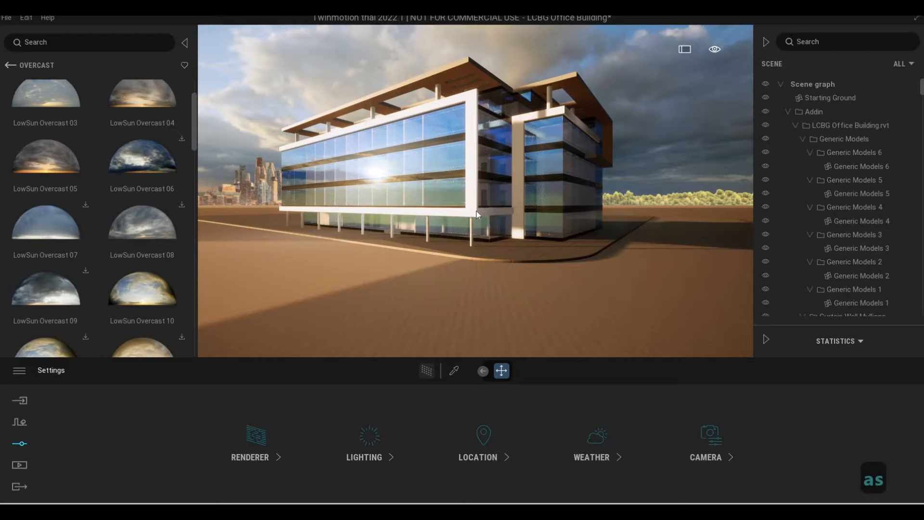
{"action": "key", "text": "w"}
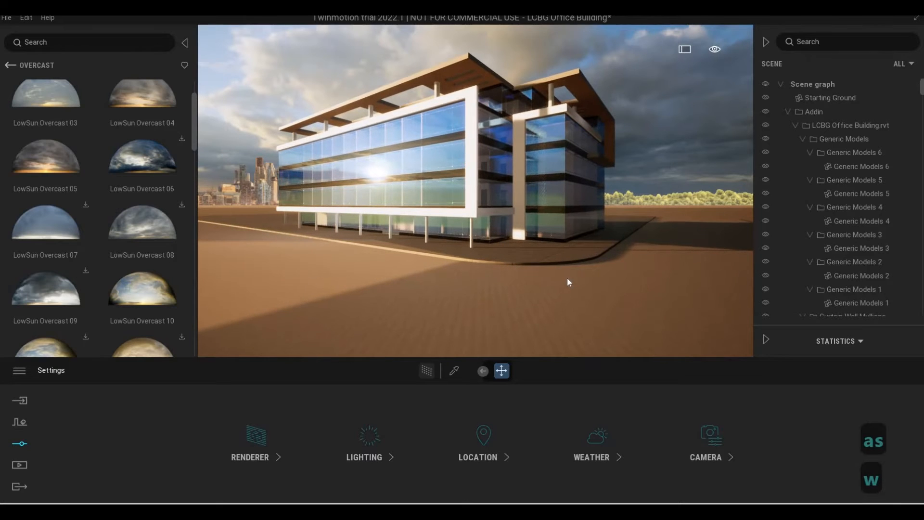
{"action": "key", "text": "d"}
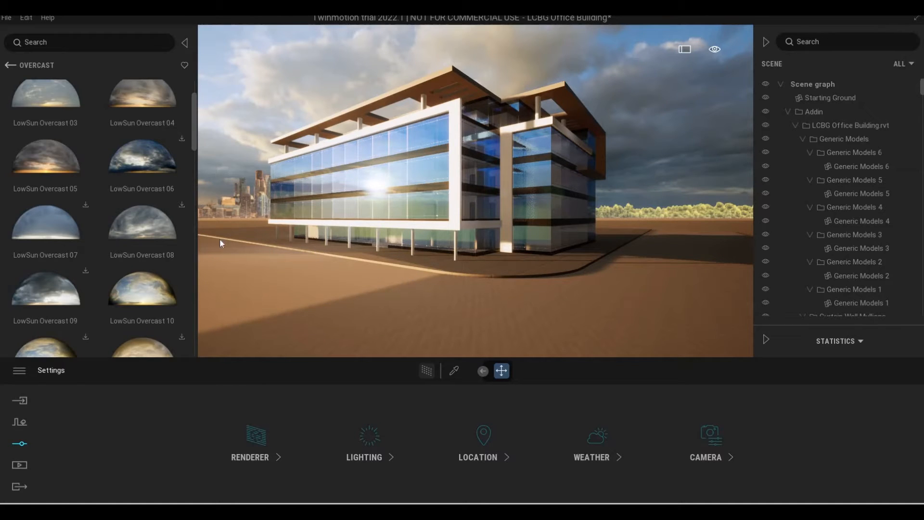
Step: Browse to the city planters in the object library
{"action": "left_click", "coordinate": [9, 66]}
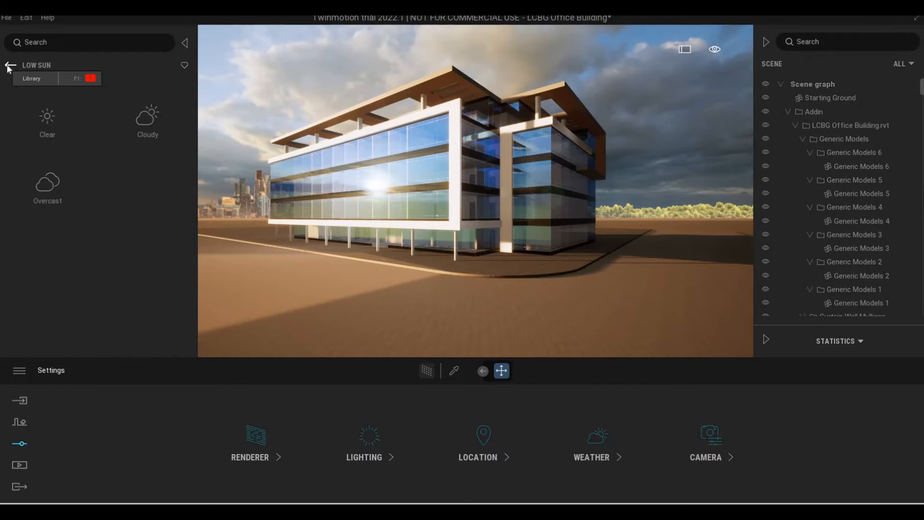
{"action": "left_click", "coordinate": [9, 66]}
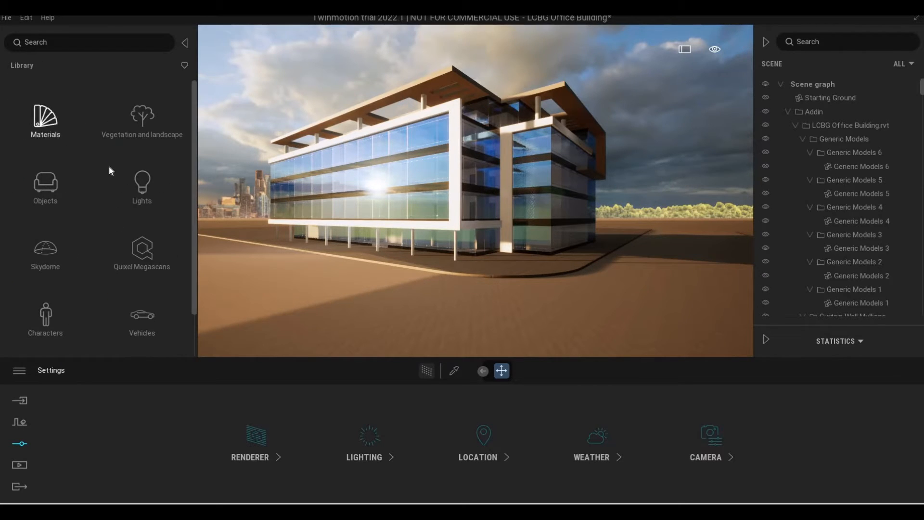
{"action": "left_click", "coordinate": [42, 185]}
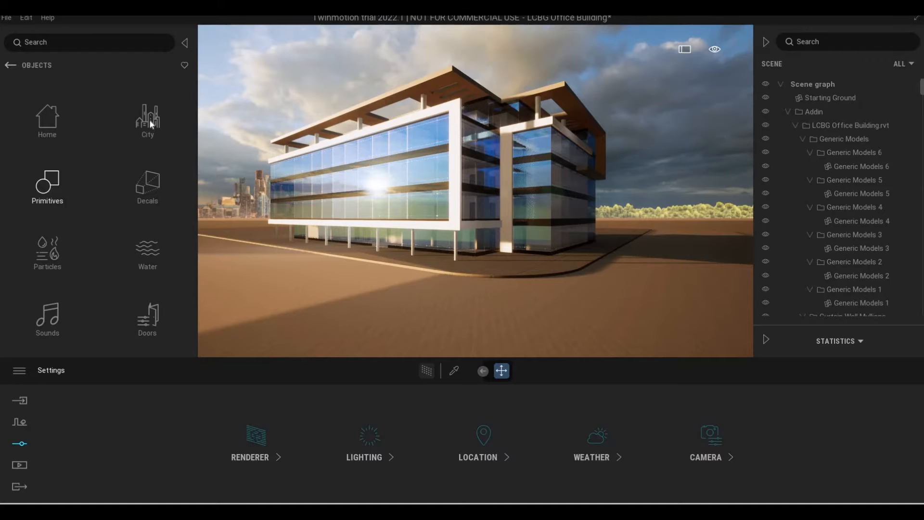
{"action": "left_click", "coordinate": [149, 128]}
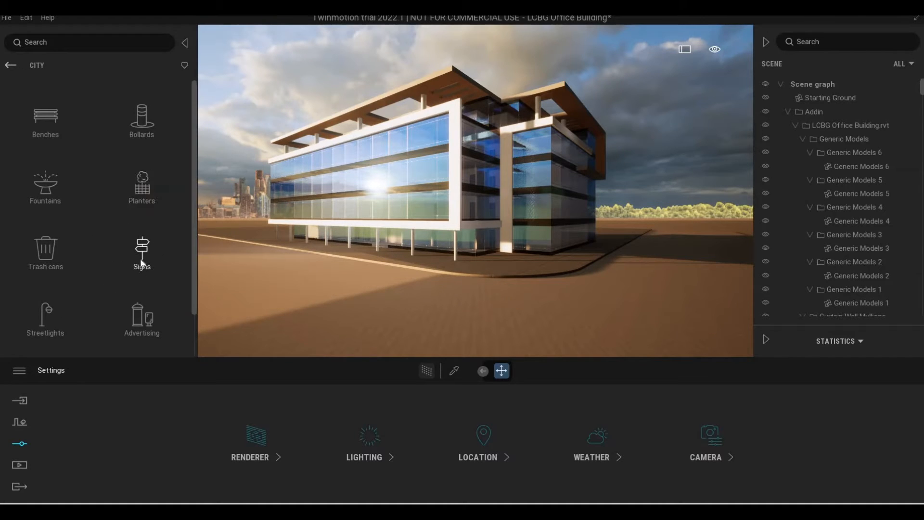
{"action": "left_click", "coordinate": [137, 192]}
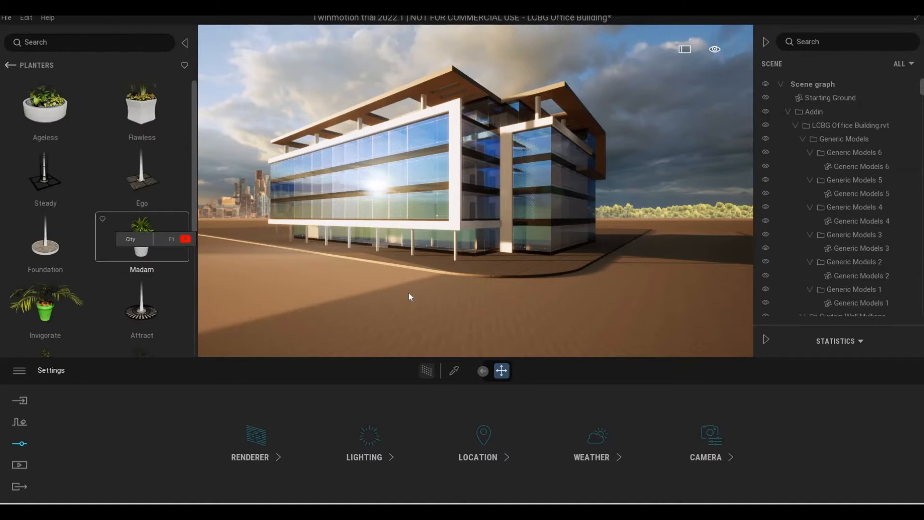
Step: Place an Attract tree planter on the paving near the curb, beside the building's short glazed side
{"action": "key", "text": "w"}
{"action": "key", "text": "w"}
{"action": "key", "text": "w"}
{"action": "key", "text": "w"}
{"action": "key", "text": "w"}
{"action": "key", "text": "w"}
{"action": "key", "text": "w"}
{"action": "key", "text": "w"}
{"action": "key", "text": "w"}
{"action": "key", "text": "d"}
{"action": "key", "text": "d"}
{"action": "key", "text": "d"}
{"action": "key", "text": "d"}
{"action": "key", "text": "d"}
{"action": "key", "text": "d"}
{"action": "key", "text": "d"}
{"action": "key", "text": "d"}
{"action": "key", "text": "d"}
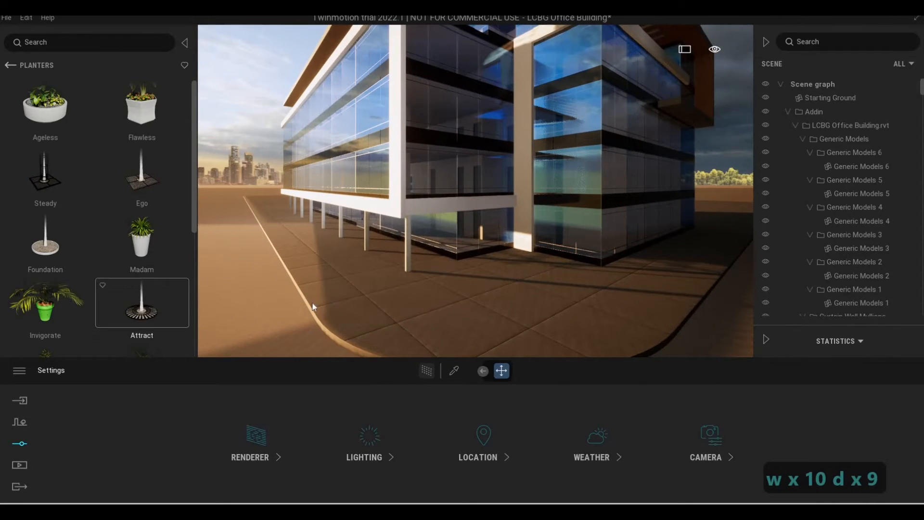
{"action": "left_click_drag", "start_coordinate": [358, 306], "coordinate": [615, 317]}
{"action": "key", "text": "d"}
{"action": "key", "text": "w"}
{"action": "key", "text": "s"}
{"action": "key", "text": "a"}
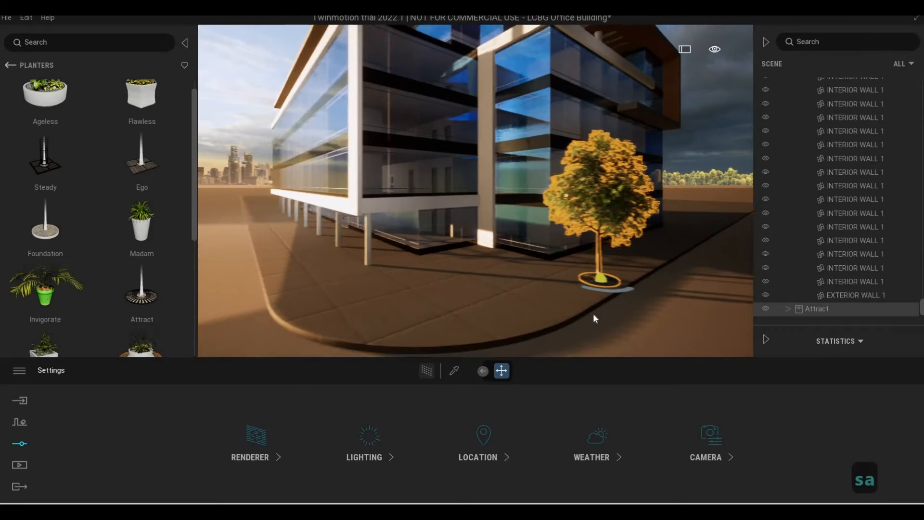
Step: Place a second Attract tree planter along the curb in front of the long facade, near the corner column
{"action": "key", "text": "a"}
{"action": "key", "text": "s"}
{"action": "key", "text": "w"}
{"action": "key", "text": "d"}
{"action": "key", "text": "d"}
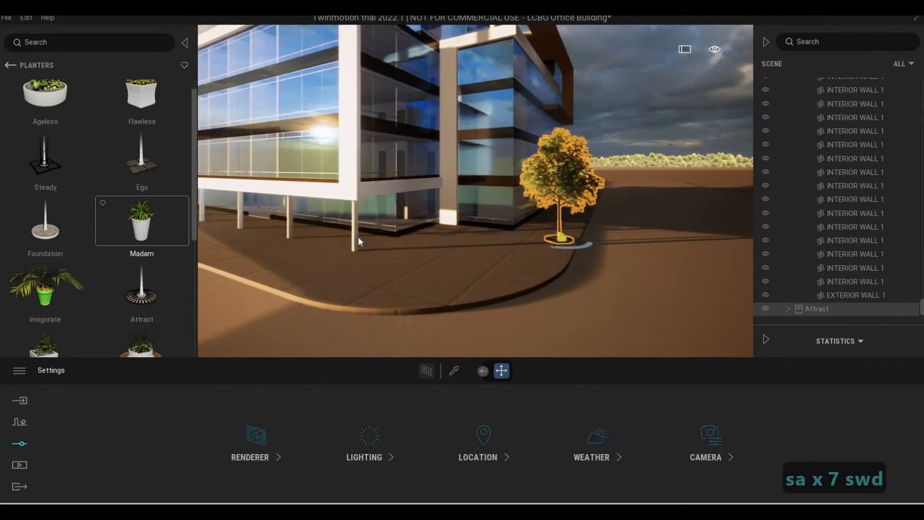
{"action": "right_click_drag", "start_coordinate": [323, 267], "coordinate": [250, 270]}
{"action": "key", "text": "d"}
{"action": "left_click_drag", "start_coordinate": [155, 293], "coordinate": [339, 269]}
{"action": "key", "text": "w"}
{"action": "key", "text": "a"}
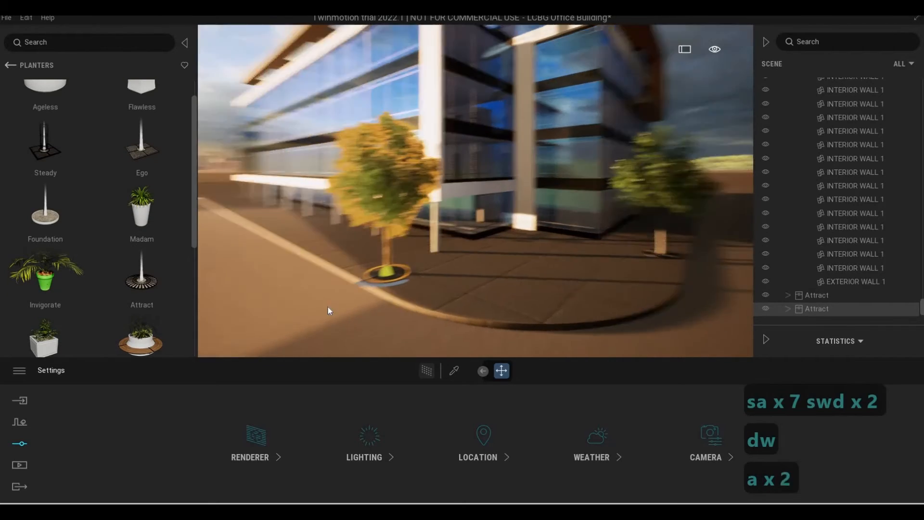
{"action": "right_click_drag", "start_coordinate": [328, 306], "coordinate": [348, 293]}
{"action": "key", "text": "a"}
{"action": "key", "text": "s"}
{"action": "key", "text": "d"}
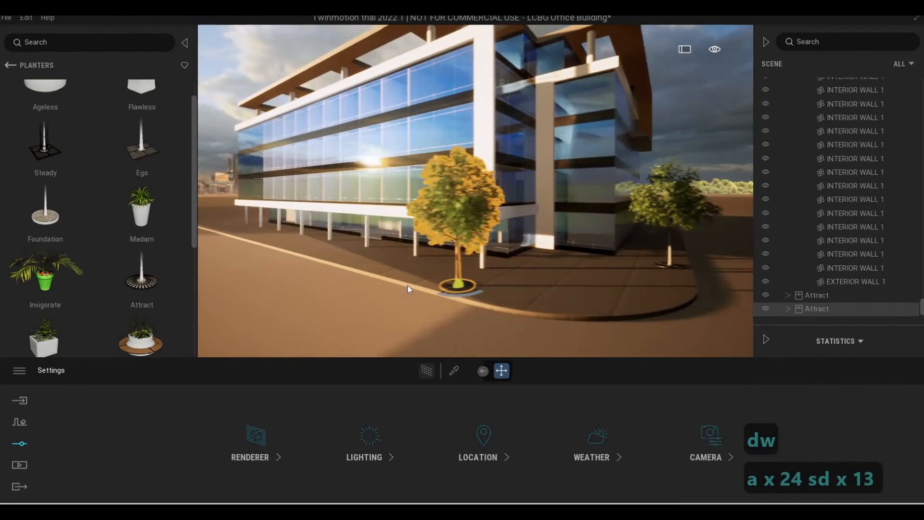
{"action": "key", "text": "w"}
{"action": "left_click_drag", "start_coordinate": [420, 278], "coordinate": [418, 266]}
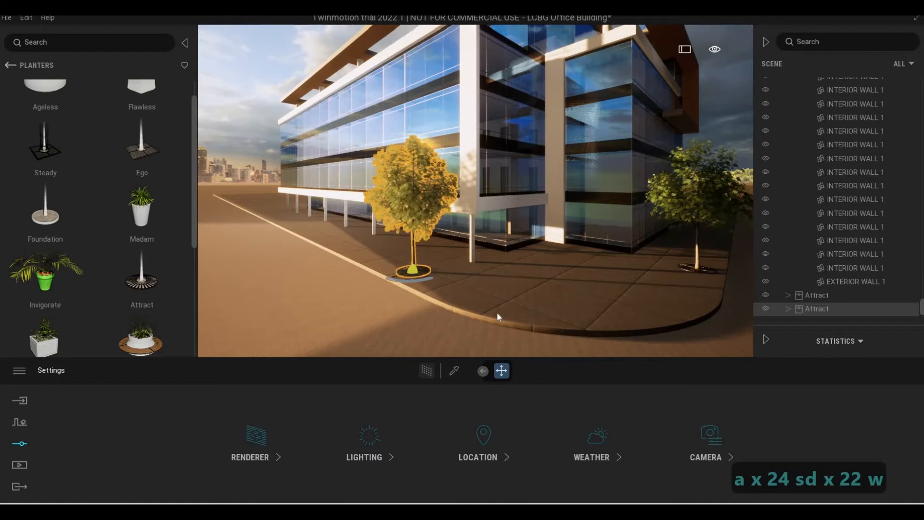
Step: Examine the building with its two Attract trees from farther away
{"action": "key", "text": "a"}
{"action": "key", "text": "s"}
{"action": "key", "text": "d"}
{"action": "key", "text": "s"}
{"action": "key", "text": "a"}
{"action": "key", "text": "d"}
{"action": "key", "text": "s"}
{"action": "key", "text": "a"}
{"action": "key", "text": "d"}
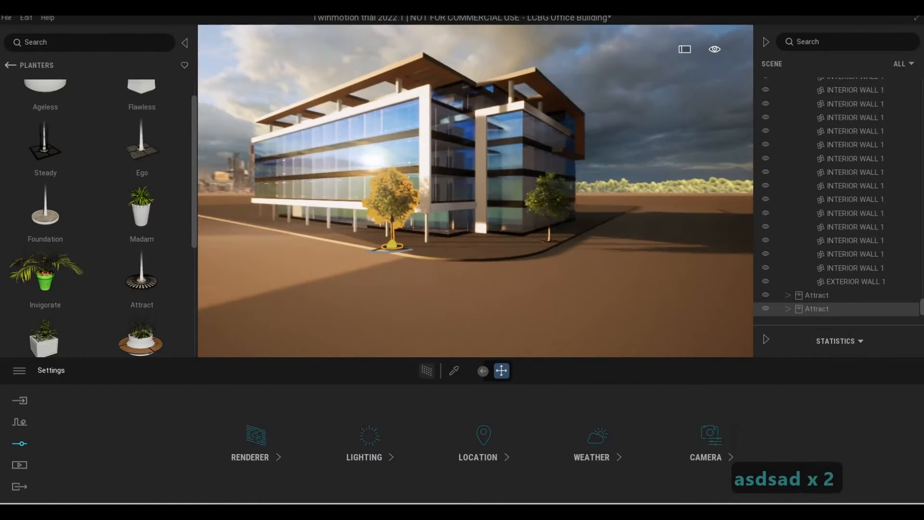
{"action": "key", "text": "s"}
{"action": "key", "text": "a"}
{"action": "key", "text": "d"}
{"action": "key", "text": "a"}
{"action": "key", "text": "e"}
{"action": "key", "text": "d"}
{"action": "key", "text": "w"}
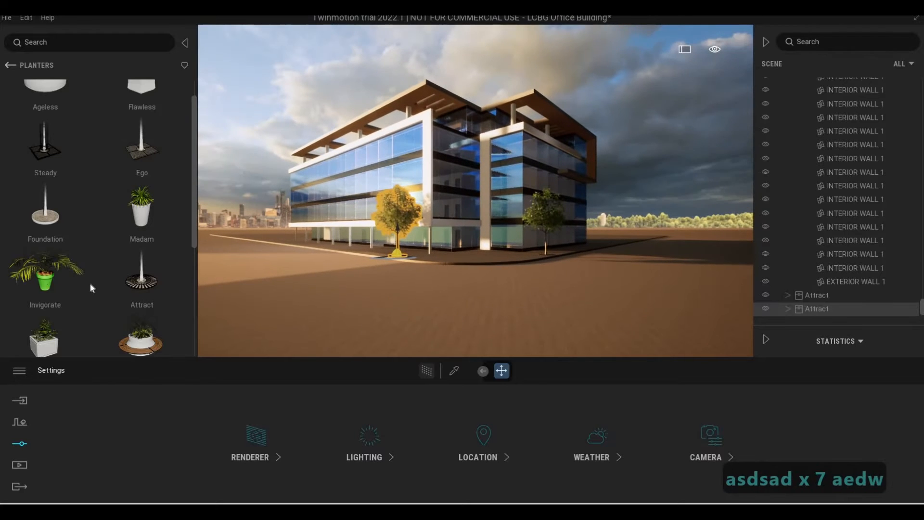
Step: Place a Steady tree planter on the paving at the rounded street corner, between the two Attract trees
{"action": "scroll", "coordinate": [84, 282], "scroll_direction": "up", "scroll_amount": 1}
{"action": "key", "text": "w"}
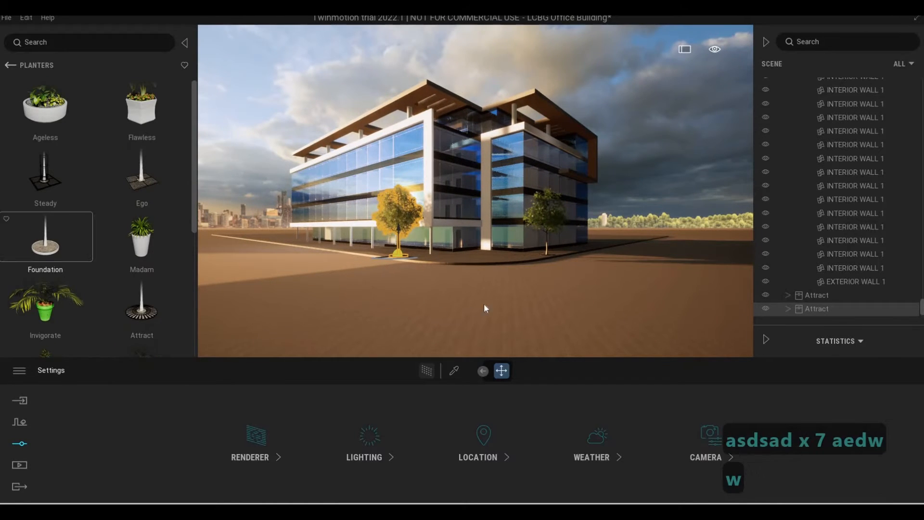
{"action": "key", "text": "d"}
{"action": "key", "text": "d"}
{"action": "key", "text": "d"}
{"action": "key", "text": "a"}
{"action": "key", "text": "a"}
{"action": "key", "text": "d"}
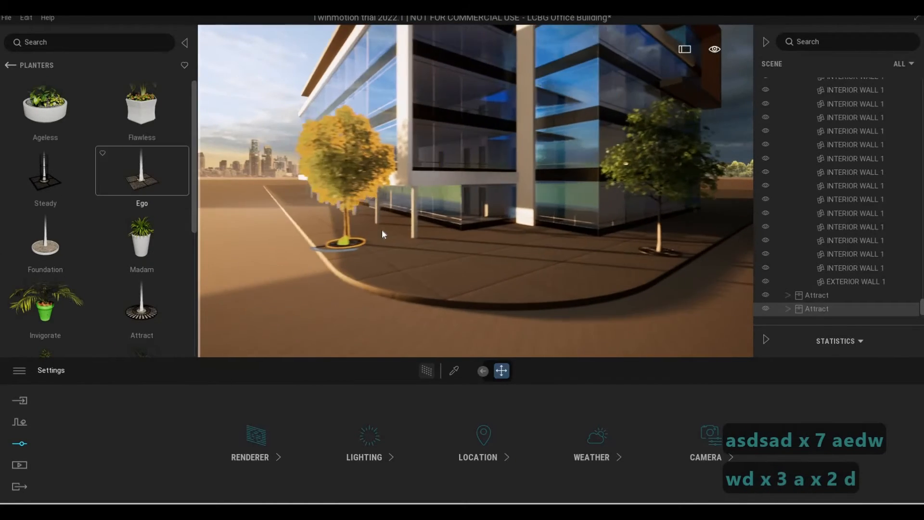
{"action": "left_click", "coordinate": [446, 273]}
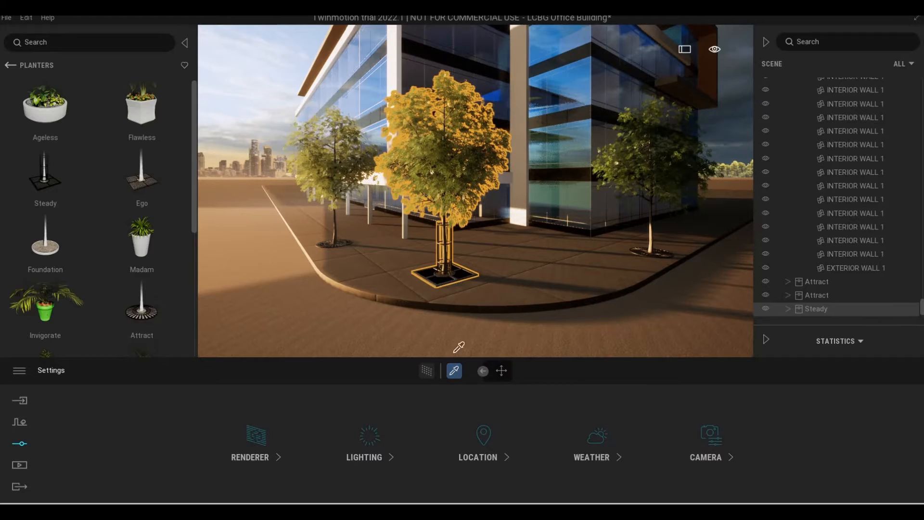
Step: Leave the material picker and select the tree inside the Steady planter to view its growth and size settings
{"action": "left_click", "coordinate": [447, 277]}
{"action": "key", "text": "Escape"}
{"action": "key", "text": "Escape"}
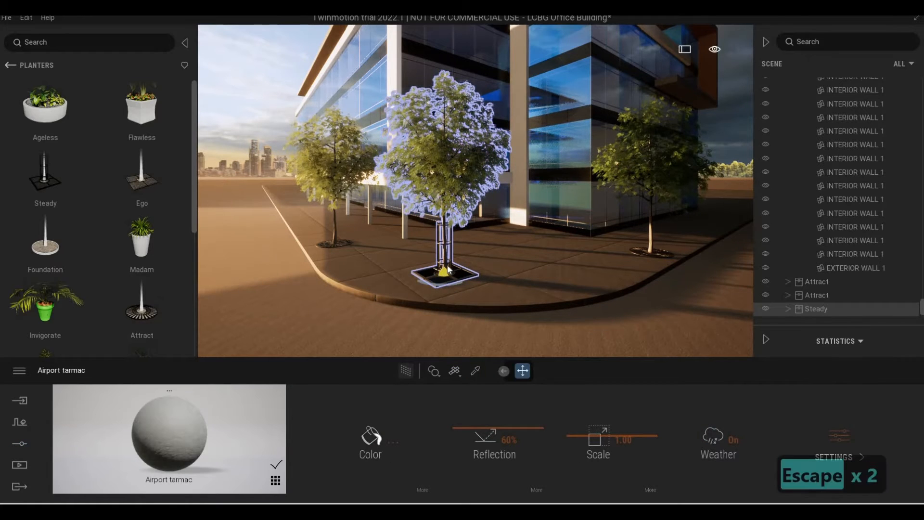
{"action": "left_click", "coordinate": [452, 258]}
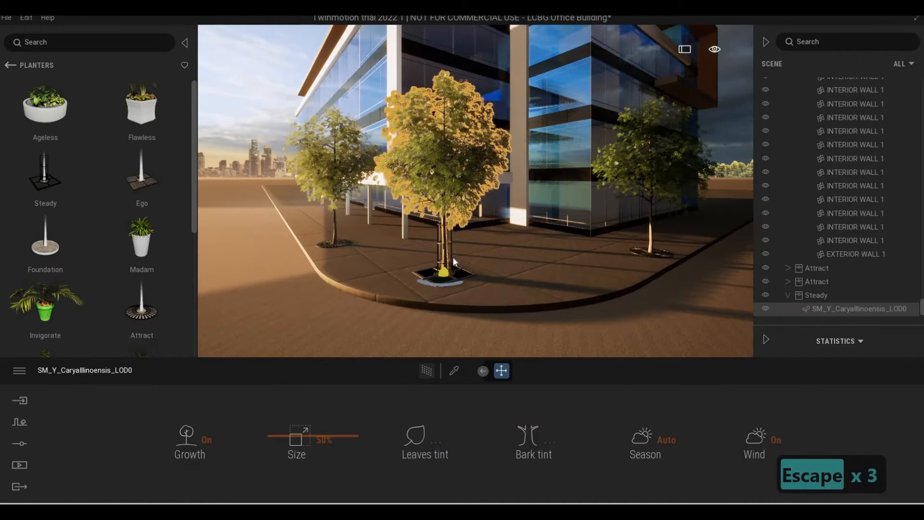
{"action": "key", "text": "Escape"}
Step: Replace the Attract tree planter in front of the long facade with a Foundation tree planter near the curb
{"action": "left_click", "coordinate": [328, 245]}
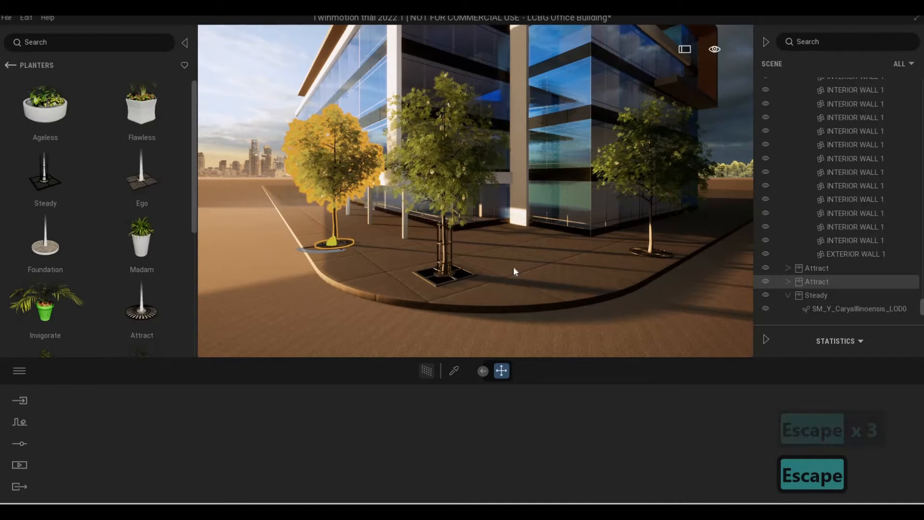
{"action": "key", "text": "Delete"}
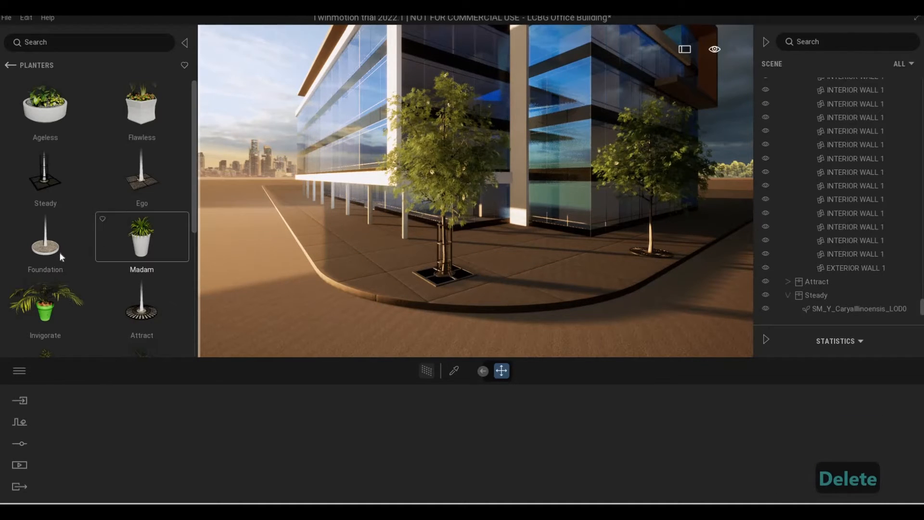
{"action": "left_click_drag", "start_coordinate": [330, 264], "coordinate": [320, 224]}
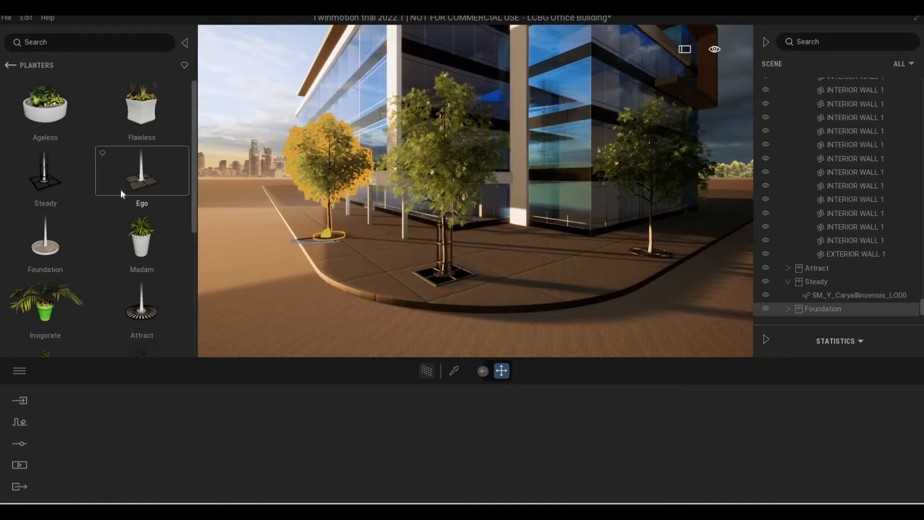
Step: Try an Ego tree planter beside the street, and delete it along with the Steady and remaining Attract planters
{"action": "left_click_drag", "start_coordinate": [127, 178], "coordinate": [274, 287]}
{"action": "key", "text": "Delete"}
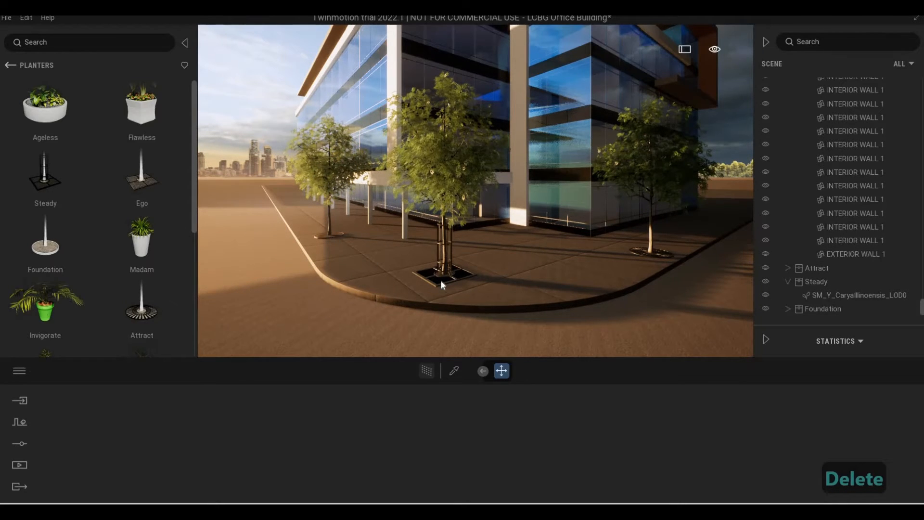
{"action": "left_click", "coordinate": [465, 284]}
{"action": "key", "text": "Delete"}
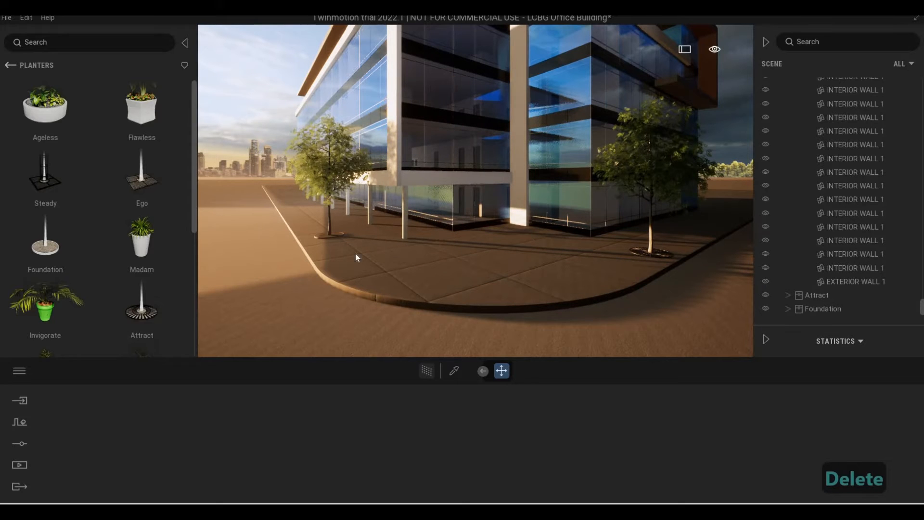
{"action": "key", "text": "Delete"}
Step: Move the Foundation tree planter along the curb closer to the rounded street corner
{"action": "key", "text": "a"}
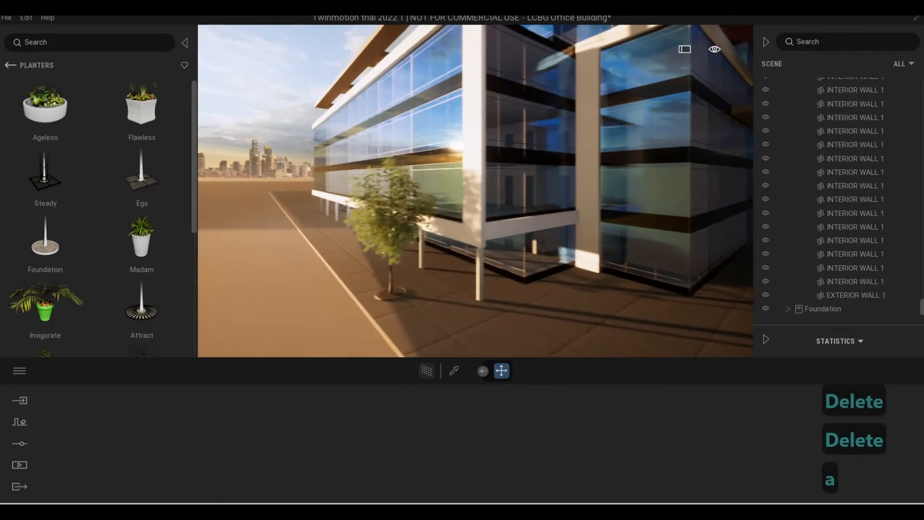
{"action": "key", "text": "a"}
{"action": "key", "text": "a"}
{"action": "key", "text": "a"}
{"action": "key", "text": "a"}
{"action": "key", "text": "a"}
{"action": "key", "text": "a"}
{"action": "key", "text": "a"}
{"action": "key", "text": "a"}
{"action": "key", "text": "a"}
{"action": "key", "text": "a"}
{"action": "key", "text": "w"}
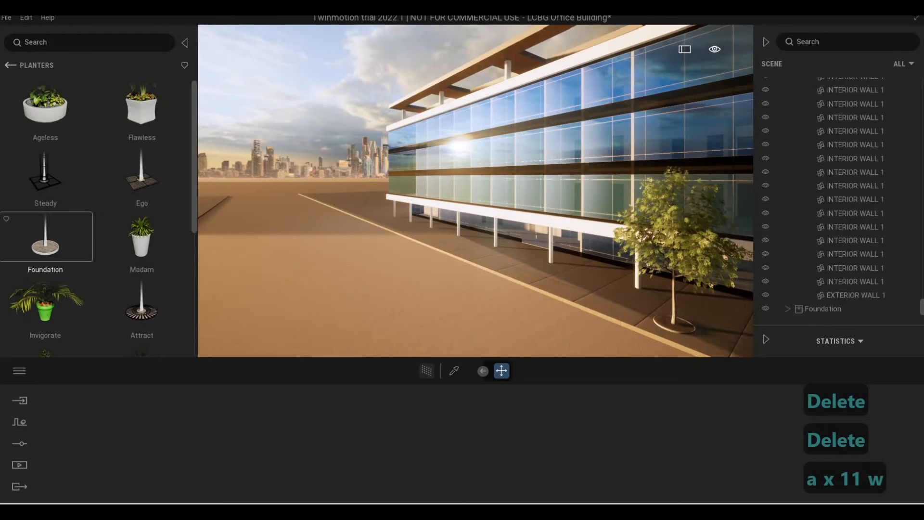
{"action": "key", "text": "d"}
{"action": "right_click_drag", "start_coordinate": [283, 269], "coordinate": [425, 240]}
{"action": "key", "text": "s"}
{"action": "key", "text": "a"}
{"action": "key", "text": "w"}
{"action": "key", "text": "d"}
{"action": "key", "text": "d"}
{"action": "key", "text": "d"}
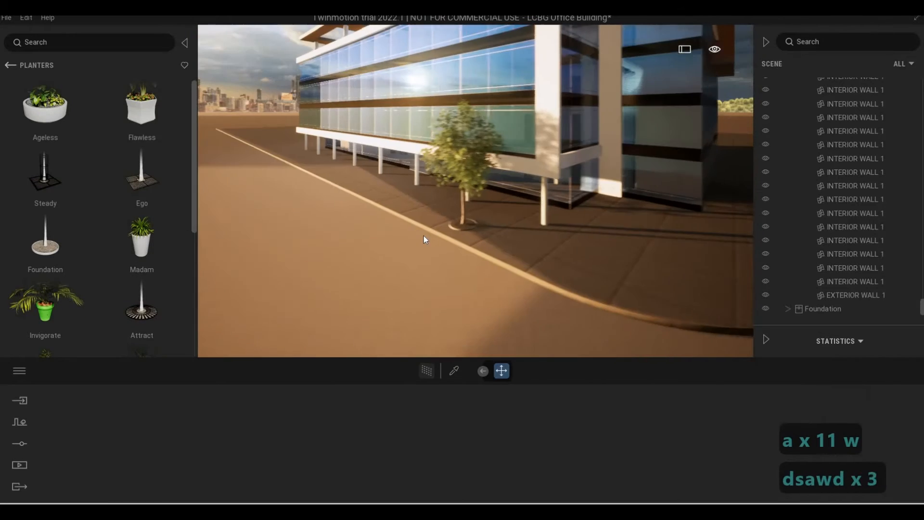
{"action": "key", "text": "w"}
{"action": "left_click", "coordinate": [428, 241]}
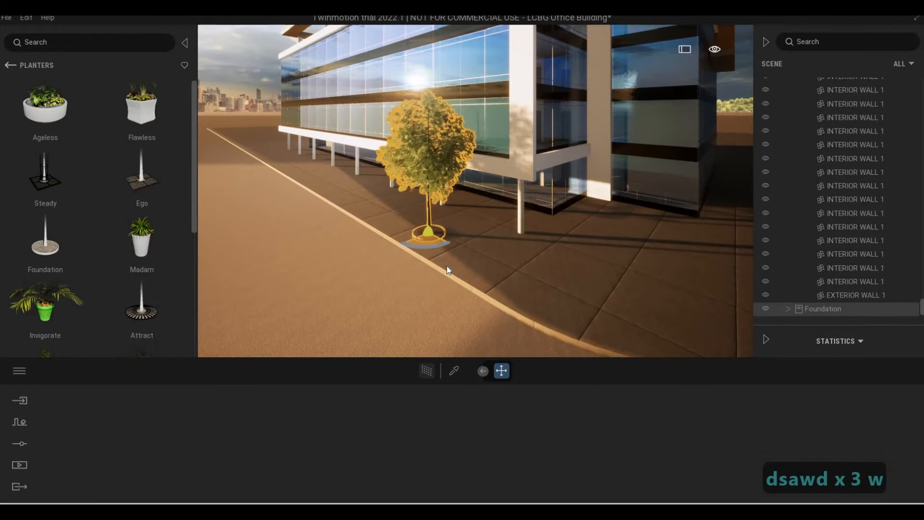
{"action": "left_click_drag", "start_coordinate": [448, 267], "coordinate": [470, 280]}
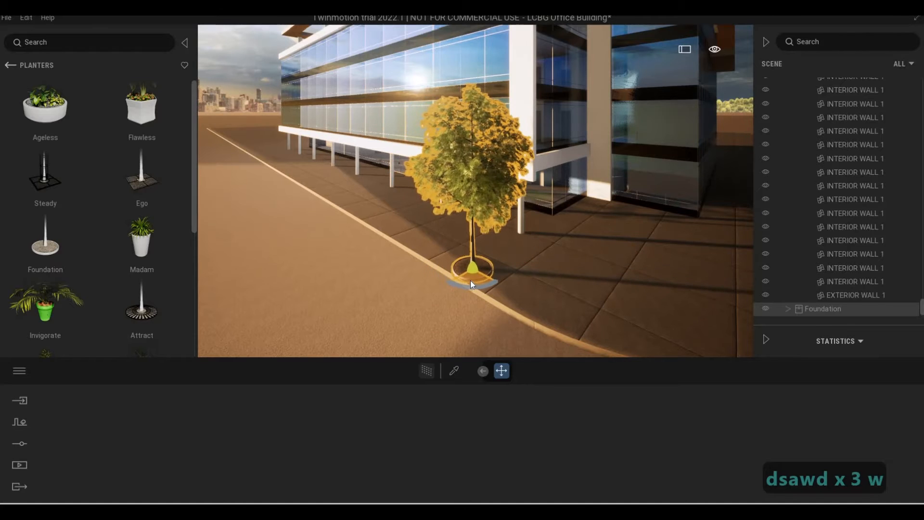
Step: Examine the Foundation tree's position and scale against the building from farther away and from street level
{"action": "key", "text": "d"}
{"action": "key", "text": "d"}
{"action": "key", "text": "d"}
{"action": "key", "text": "d"}
{"action": "key", "text": "d"}
{"action": "key", "text": "d"}
{"action": "key", "text": "d"}
{"action": "key", "text": "d"}
{"action": "key", "text": "d"}
{"action": "key", "text": "d"}
{"action": "key", "text": "d"}
{"action": "key", "text": "d"}
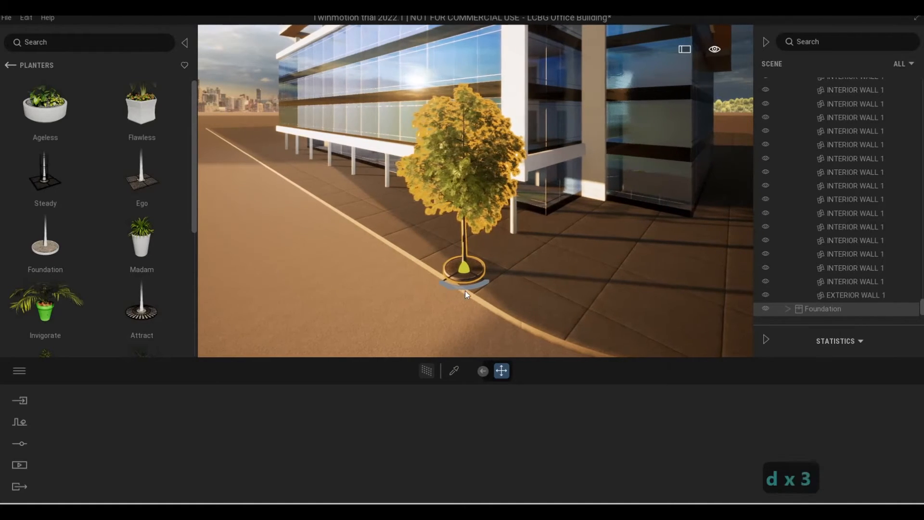
{"action": "key", "text": "a"}
{"action": "key", "text": "d"}
{"action": "key", "text": "a"}
{"action": "key", "text": "s"}
{"action": "key", "text": "d"}
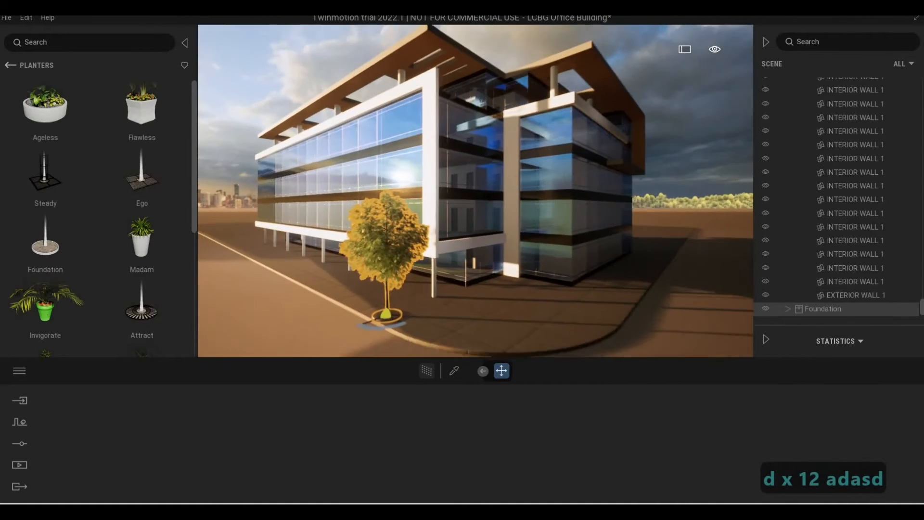
{"action": "key", "text": "a"}
{"action": "key", "text": "e"}
{"action": "key", "text": "e"}
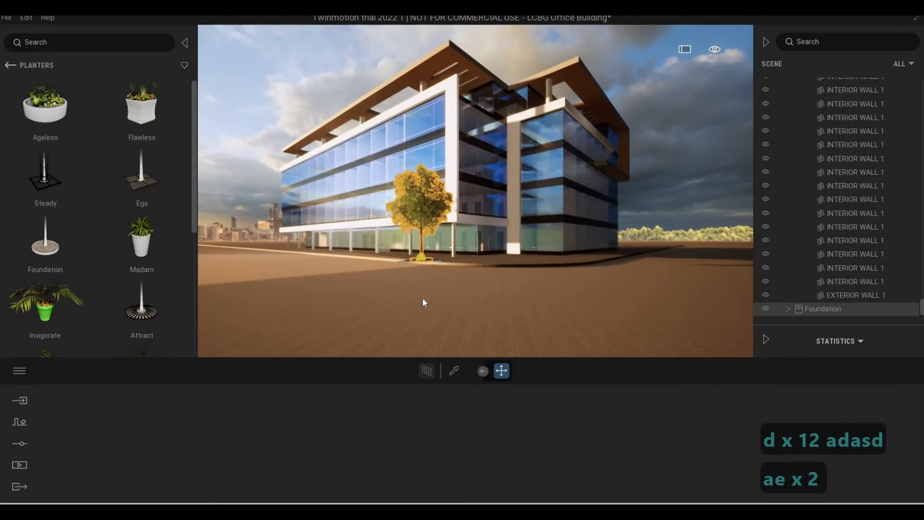
{"action": "key", "text": "w"}
{"action": "key", "text": "w"}
{"action": "key", "text": "w"}
{"action": "key", "text": "w"}
{"action": "key", "text": "w"}
{"action": "key", "text": "w"}
{"action": "key", "text": "w"}
{"action": "key", "text": "w"}
{"action": "key", "text": "w"}
{"action": "key", "text": "w"}
{"action": "key", "text": "w"}
{"action": "key", "text": "w"}
{"action": "key", "text": "w"}
{"action": "key", "text": "w"}
{"action": "key", "text": "w"}
{"action": "key", "text": "w"}
{"action": "key", "text": "w"}
{"action": "key", "text": "w"}
{"action": "key", "text": "a"}
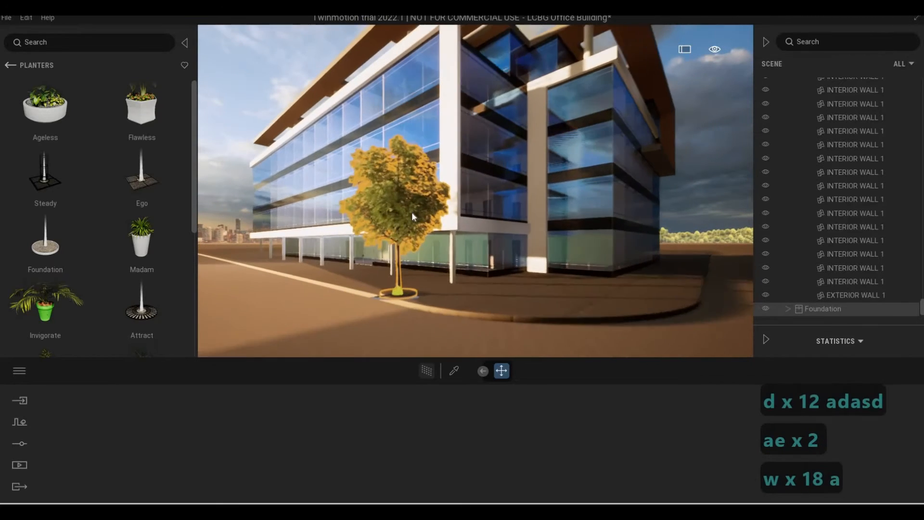
Step: Reduce the size of the tree inside the Foundation planter to 19% and clear the selection
{"action": "left_click", "coordinate": [414, 209]}
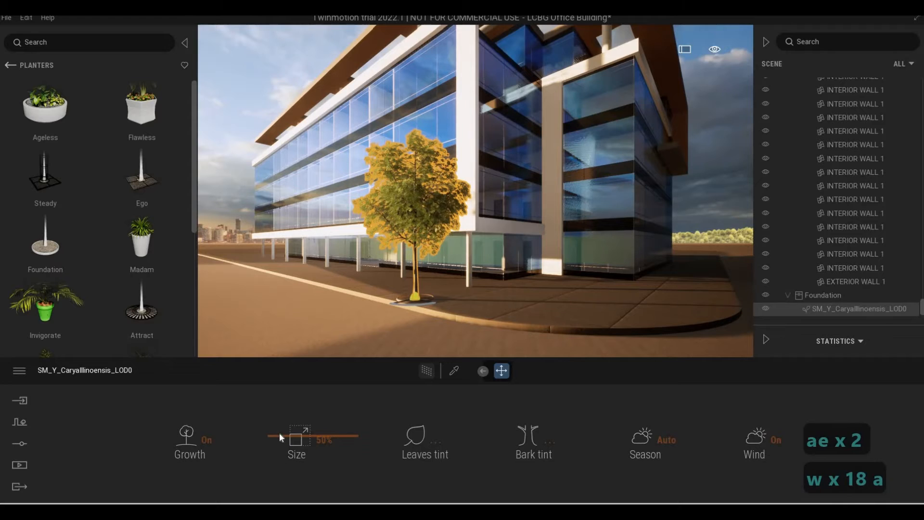
{"action": "left_click_drag", "start_coordinate": [279, 435], "coordinate": [278, 465]}
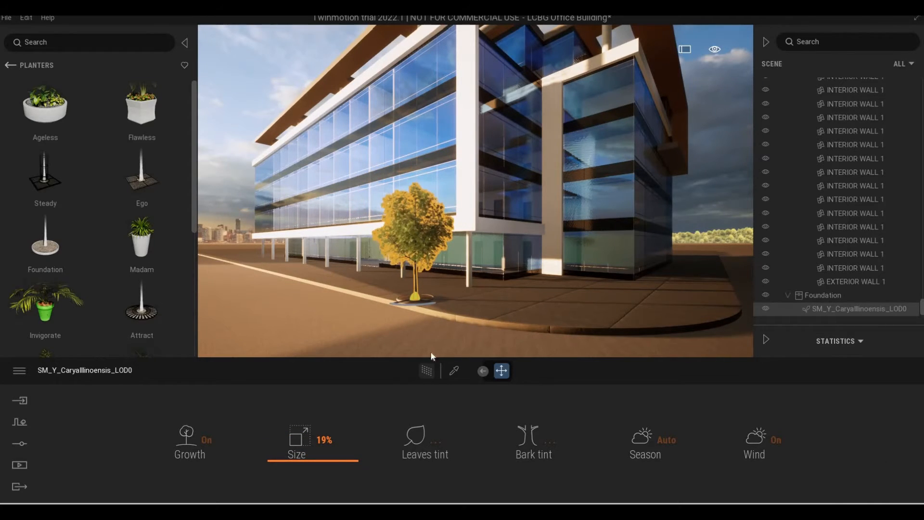
{"action": "key", "text": "s"}
{"action": "key", "text": "d"}
{"action": "key", "text": "Escape"}
{"action": "key", "text": "Escape"}
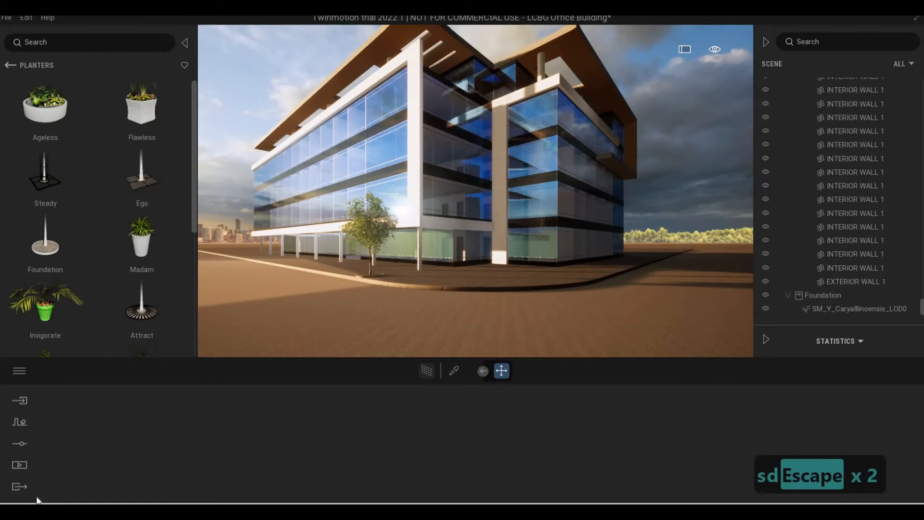
Step: Look through the planter library for another street tree to set beside the Foundation tree at the corner
{"action": "key", "text": "F1"}
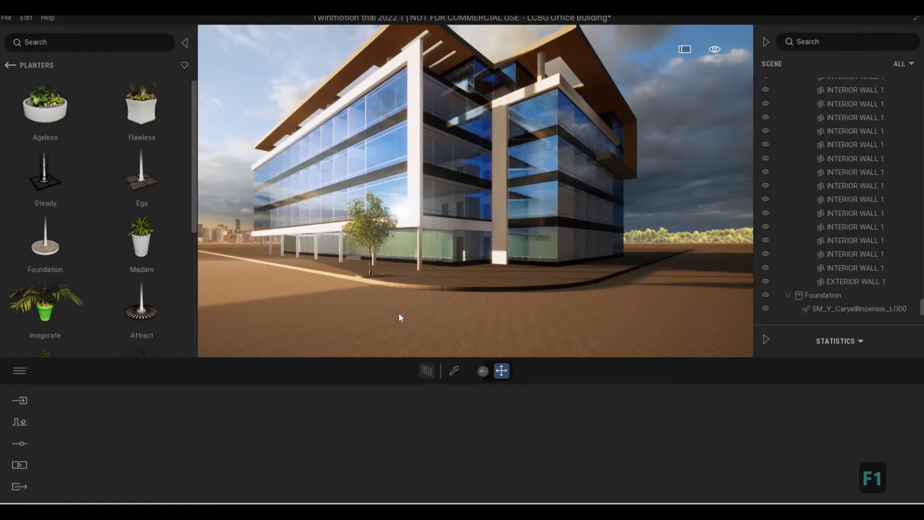
{"action": "key", "text": "a"}
{"action": "key", "text": "w"}
{"action": "key", "text": "a"}
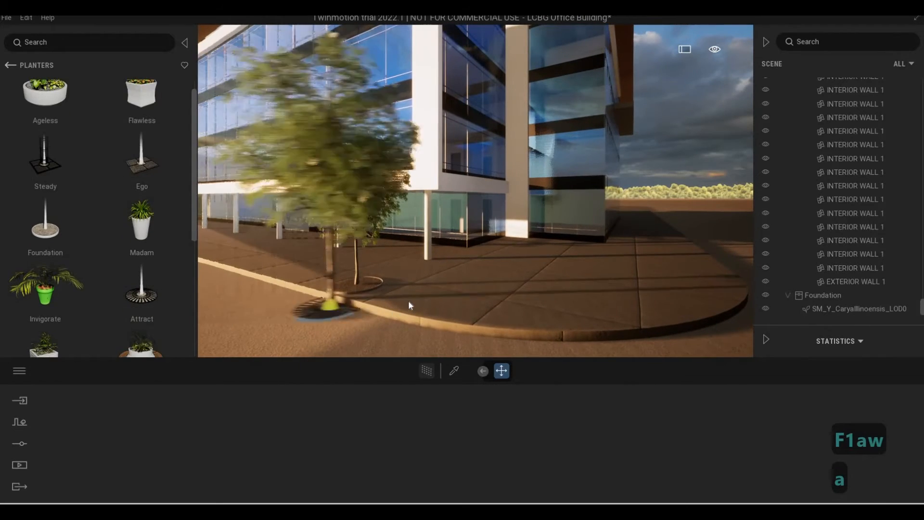
{"action": "scroll", "coordinate": [105, 284], "scroll_direction": "down", "scroll_amount": 4}
{"action": "scroll", "coordinate": [106, 291], "scroll_direction": "up", "scroll_amount": 5}
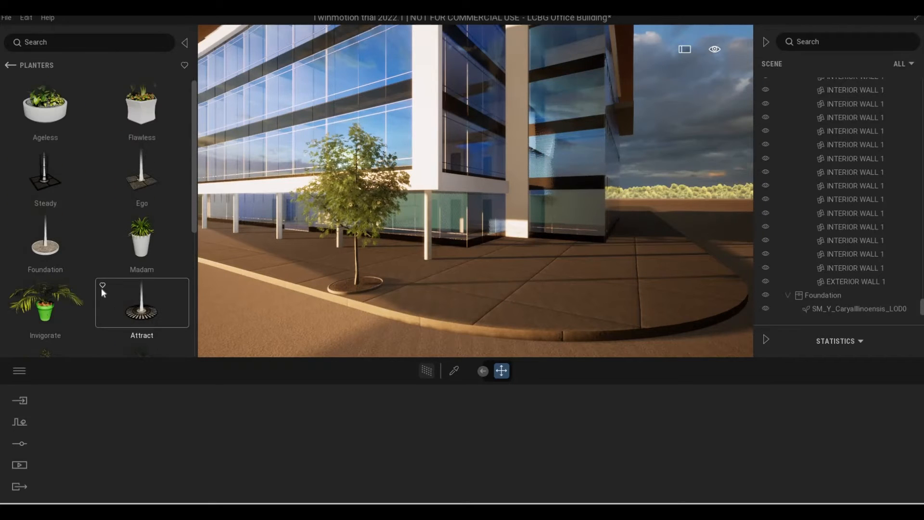
Step: Place an Isolate tree planter on the sidewalk beside the existing tree and reduce its tree's size to 31%
{"action": "scroll", "coordinate": [102, 289], "scroll_direction": "down", "scroll_amount": 3}
{"action": "scroll", "coordinate": [143, 291], "scroll_direction": "down", "scroll_amount": 2}
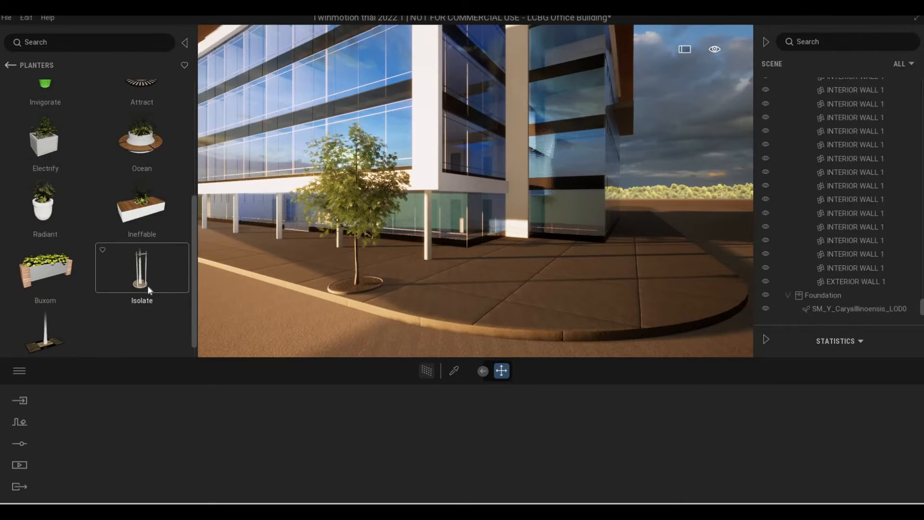
{"action": "left_click_drag", "start_coordinate": [425, 293], "coordinate": [432, 295]}
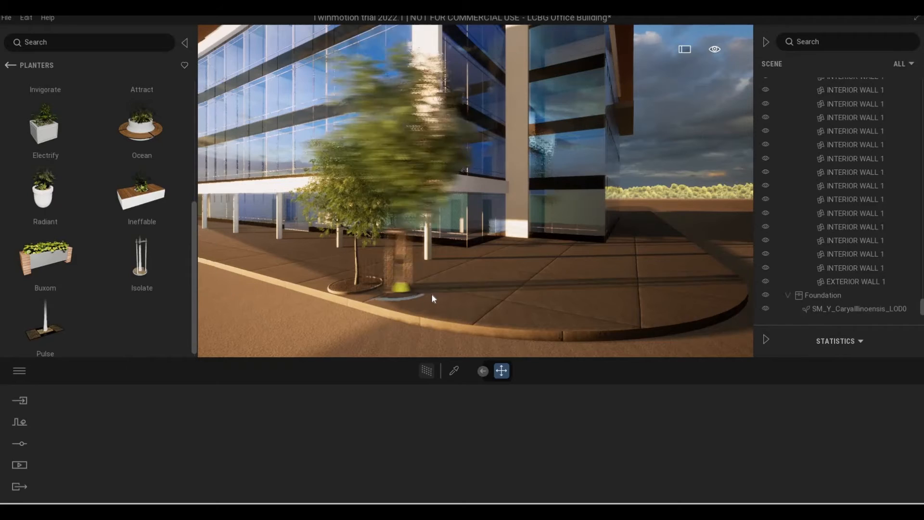
{"action": "left_click", "coordinate": [435, 193]}
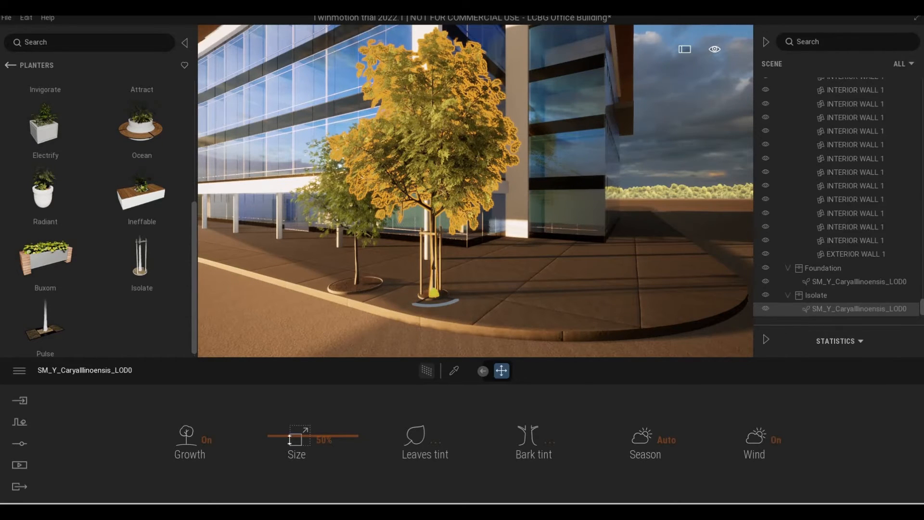
{"action": "left_click_drag", "start_coordinate": [291, 451], "coordinate": [300, 437]}
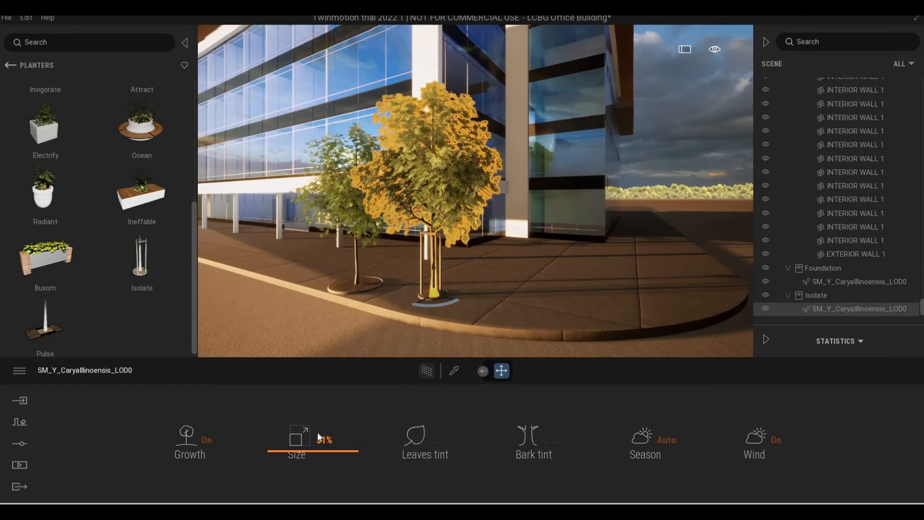
Step: Undo the resizing and placement of the Isolate tree planter
{"action": "key", "text": "ctrl+z"}
{"action": "key", "text": "ctrl+z"}
{"action": "key", "text": "ctrl+z"}
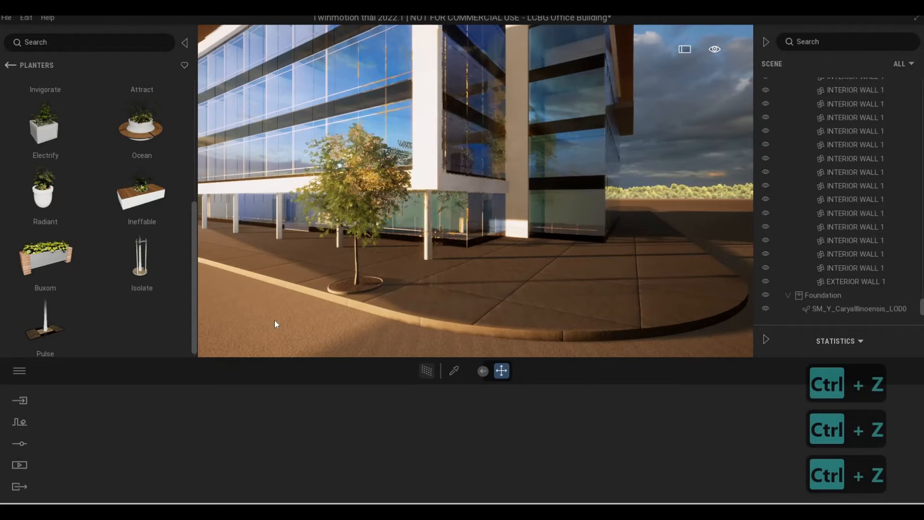
Step: Place an Attract tree planter on the sidewalk beside the Foundation tree and deselect it
{"action": "scroll", "coordinate": [73, 301], "scroll_direction": "up", "scroll_amount": 3}
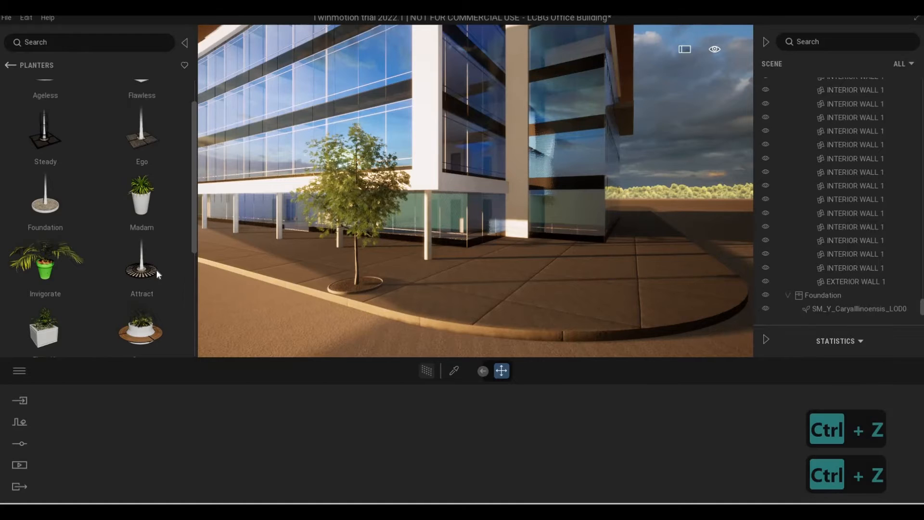
{"action": "left_click_drag", "start_coordinate": [157, 272], "coordinate": [451, 295]}
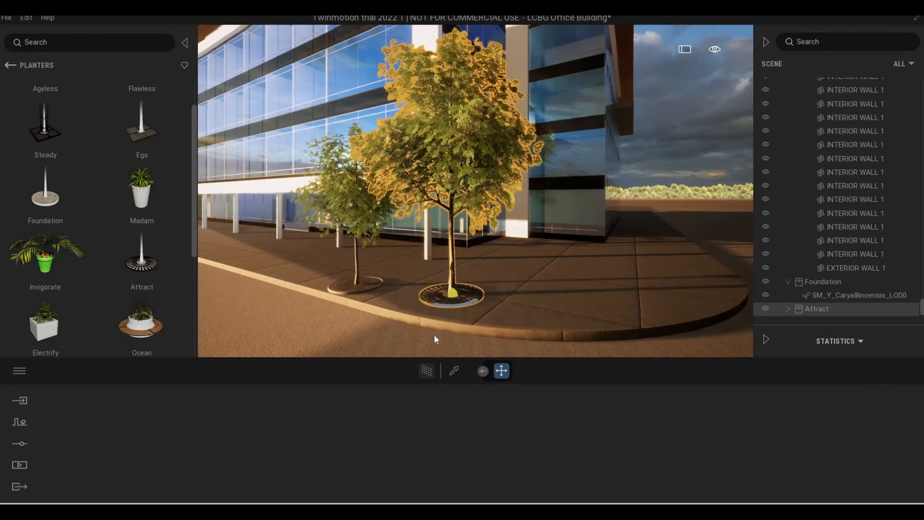
{"action": "key", "text": "Escape"}
{"action": "key", "text": "Escape"}
{"action": "key", "text": "Escape"}
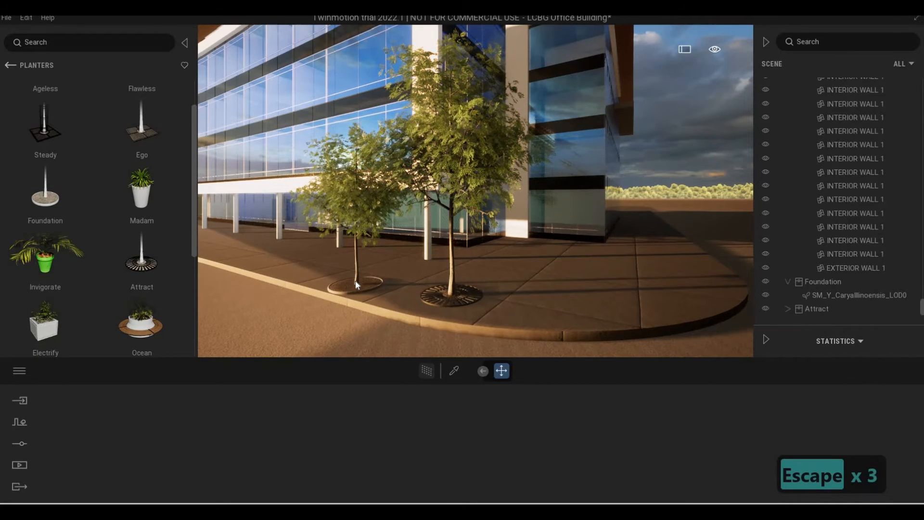
Step: Delete the Foundation tree planter from the sidewalk
{"action": "key", "text": "Escape"}
{"action": "left_click", "coordinate": [354, 287]}
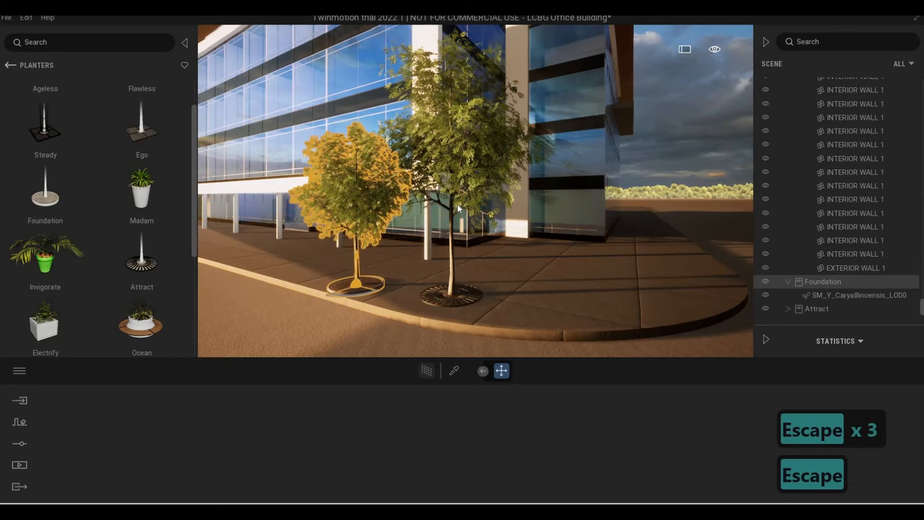
{"action": "key", "text": "Delete"}
Step: Try to sample the tree in the Attract planter with the material picker
{"action": "left_click", "coordinate": [449, 298]}
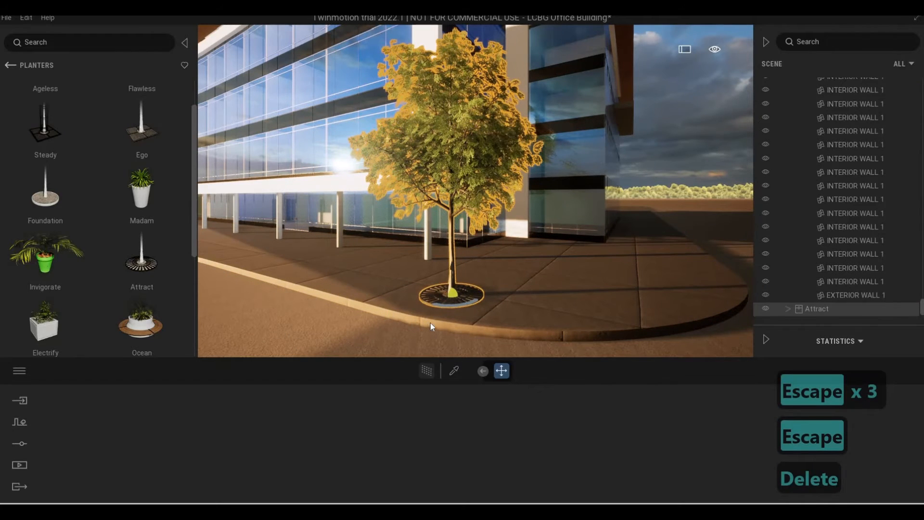
{"action": "scroll", "coordinate": [433, 322], "scroll_direction": "up", "scroll_amount": 1}
{"action": "key", "text": "Escape"}
{"action": "key", "text": "Escape"}
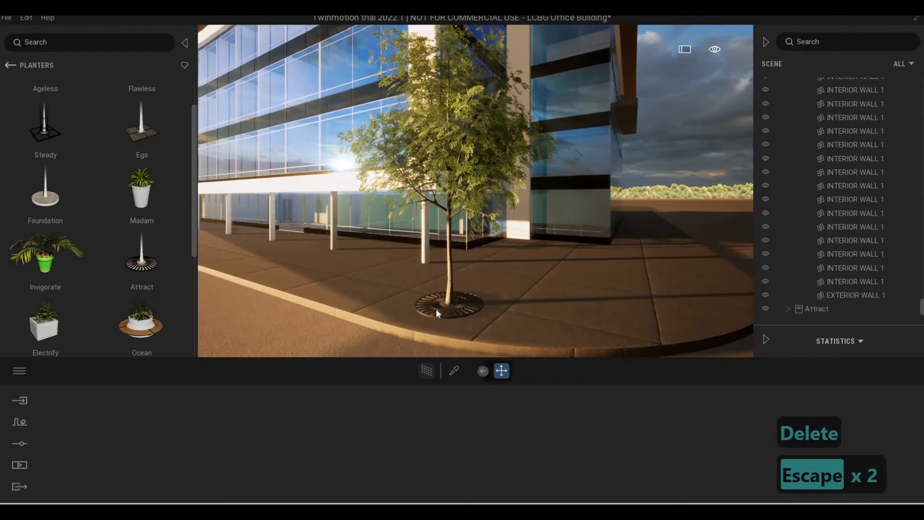
{"action": "key", "text": "d"}
{"action": "key", "text": "w"}
{"action": "key", "text": "Escape"}
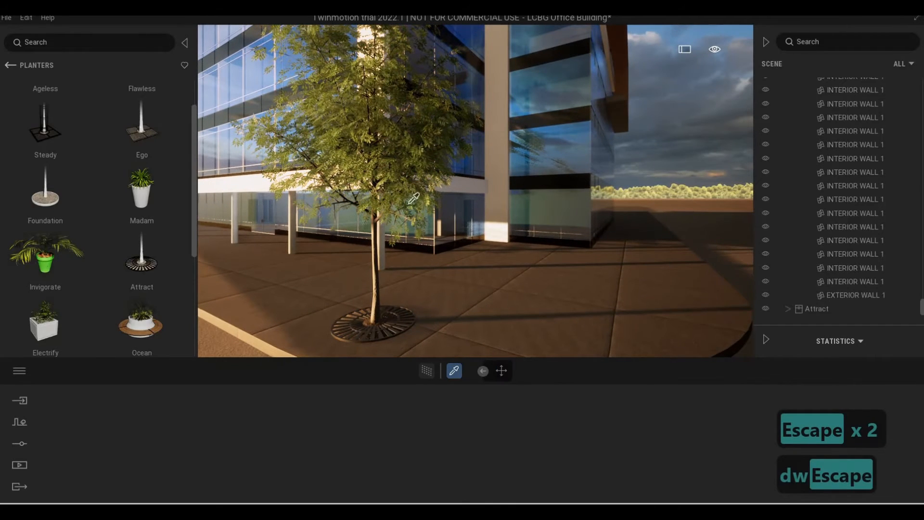
{"action": "left_click", "coordinate": [386, 177]}
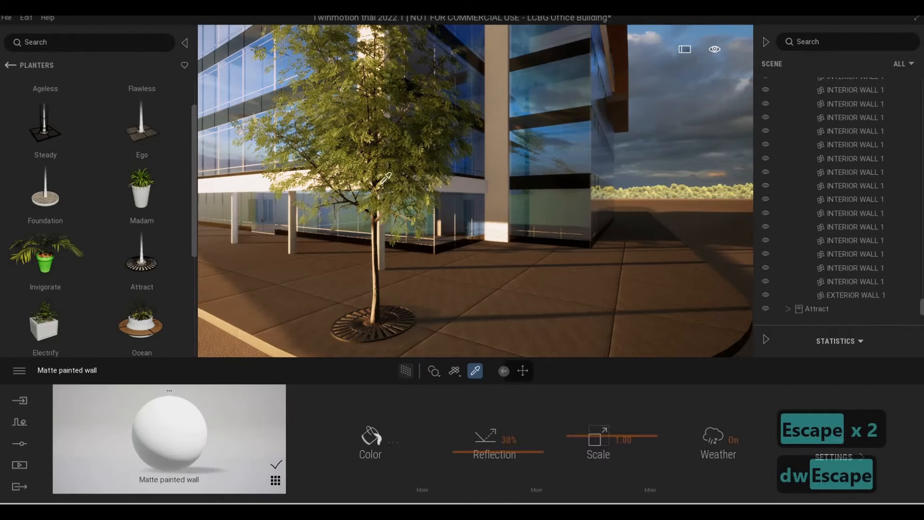
{"action": "left_click", "coordinate": [381, 257]}
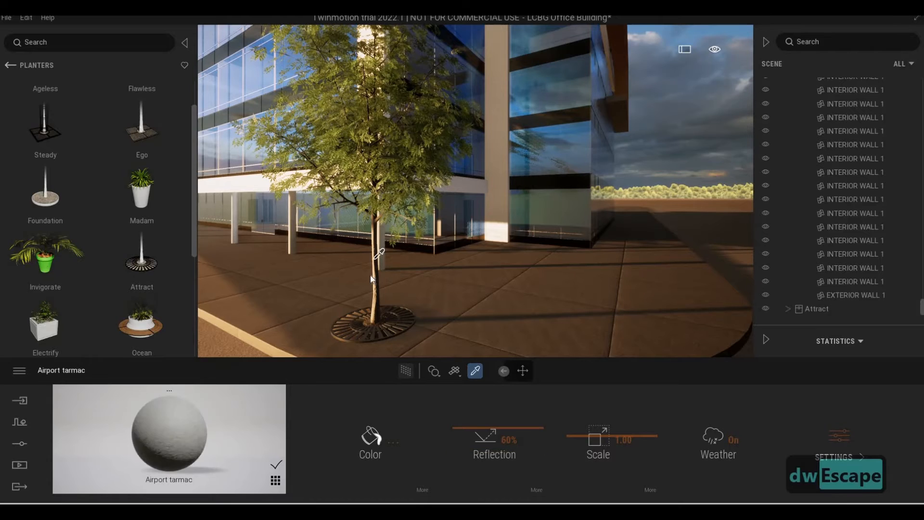
Step: Leave the material picker and try to select only the tree inside the Attract planter
{"action": "key", "text": "Escape"}
{"action": "left_click", "coordinate": [379, 293]}
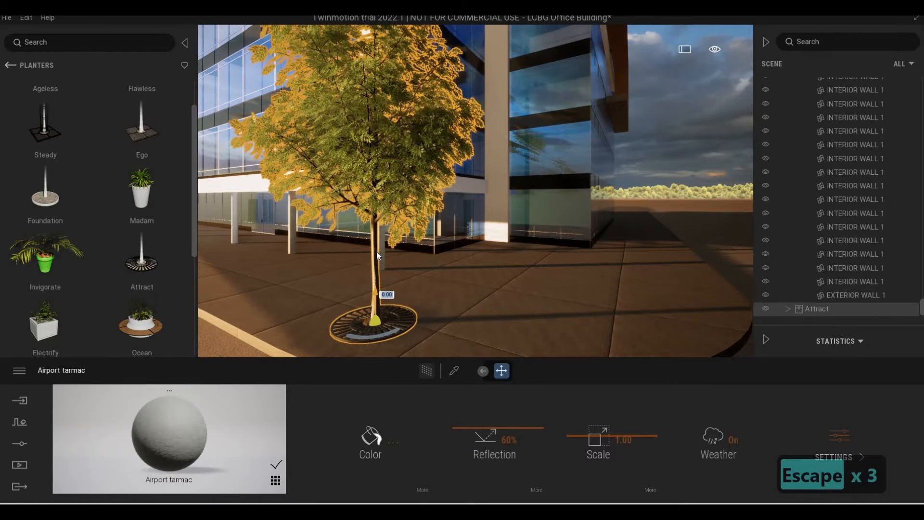
{"action": "key", "text": "Escape"}
{"action": "key", "text": "Escape"}
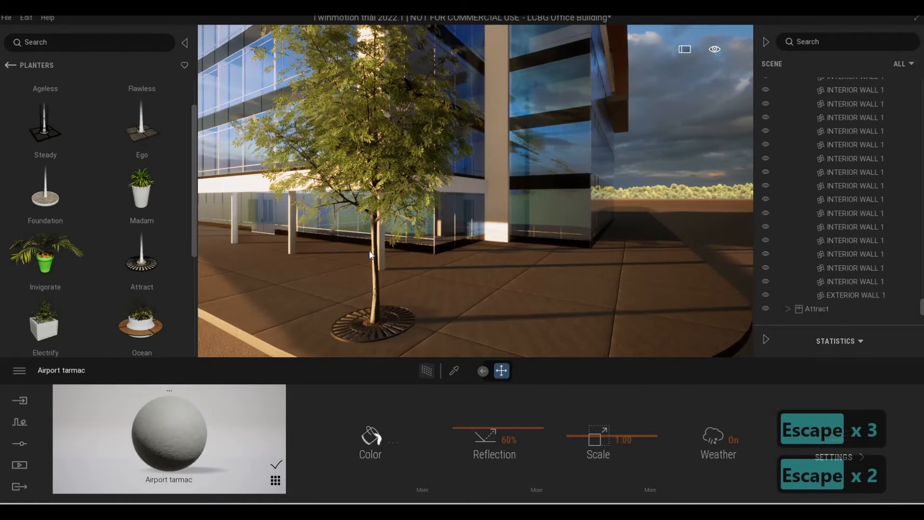
{"action": "key", "text": "Escape"}
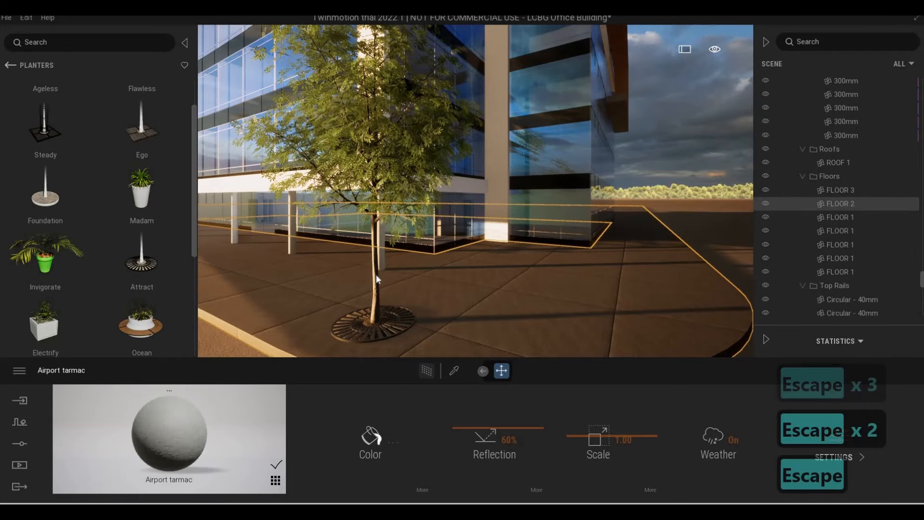
{"action": "left_click", "coordinate": [374, 302]}
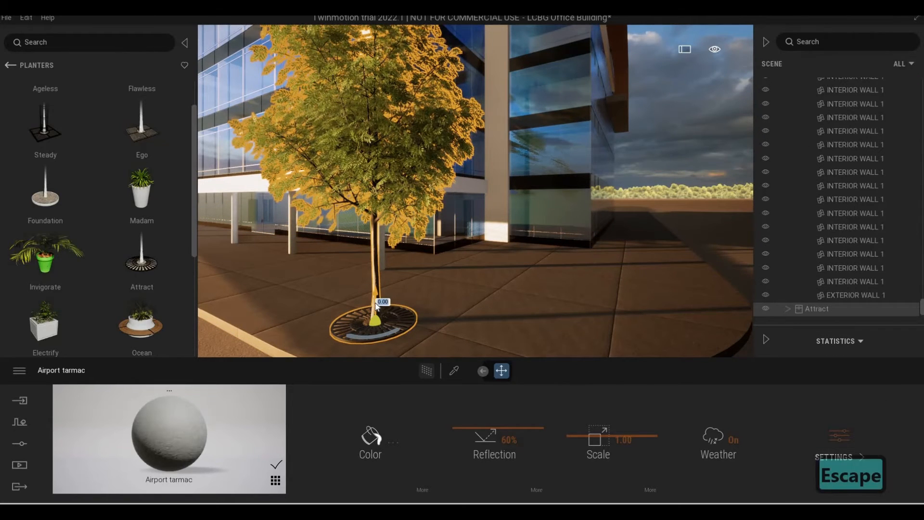
Step: Try to undo the latest changes to the Attract tree planter
{"action": "key", "text": "ctrl+z"}
{"action": "key", "text": "ctrl+z"}
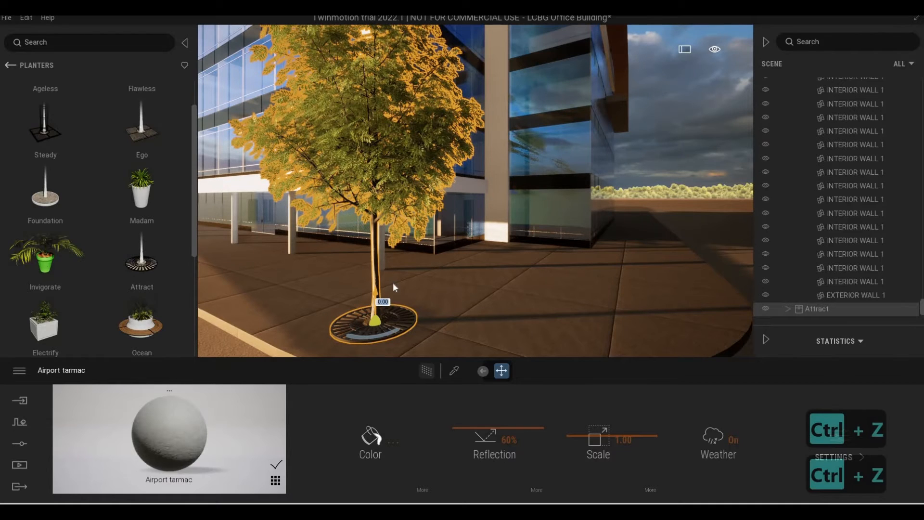
{"action": "key", "text": "Escape"}
{"action": "key", "text": "Escape"}
{"action": "key", "text": "ctrl+z"}
{"action": "key", "text": "ctrl+z"}
{"action": "key", "text": "ctrl+z"}
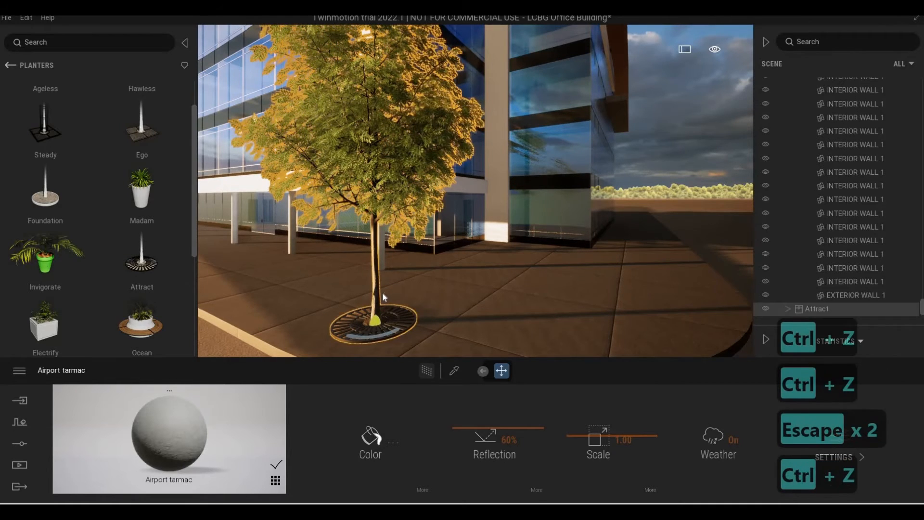
{"action": "key", "text": "ctrl+z"}
{"action": "key", "text": "ctrl+z"}
{"action": "key", "text": "ctrl+z"}
{"action": "key", "text": "ctrl+z"}
{"action": "key", "text": "ctrl+z"}
{"action": "key", "text": "ctrl+z"}
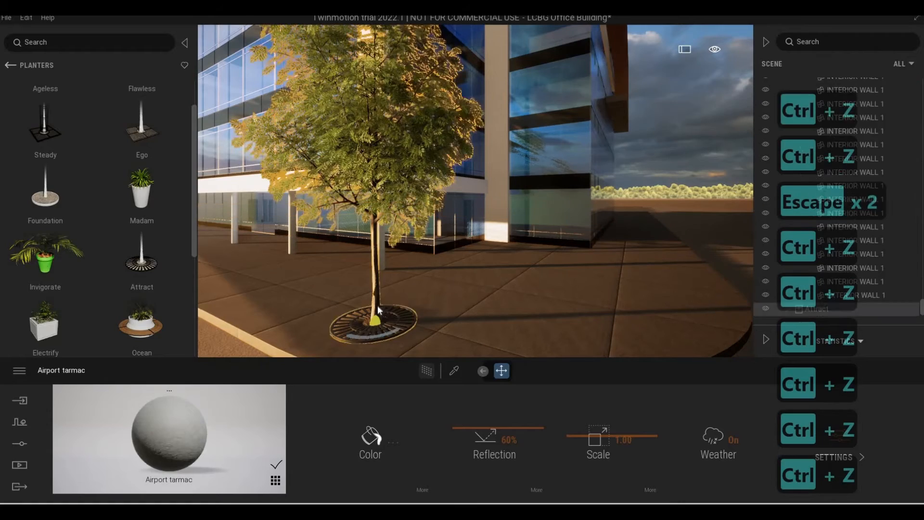
{"action": "key", "text": "ctrl+z"}
{"action": "key", "text": "ctrl+z"}
{"action": "key", "text": "ctrl+z"}
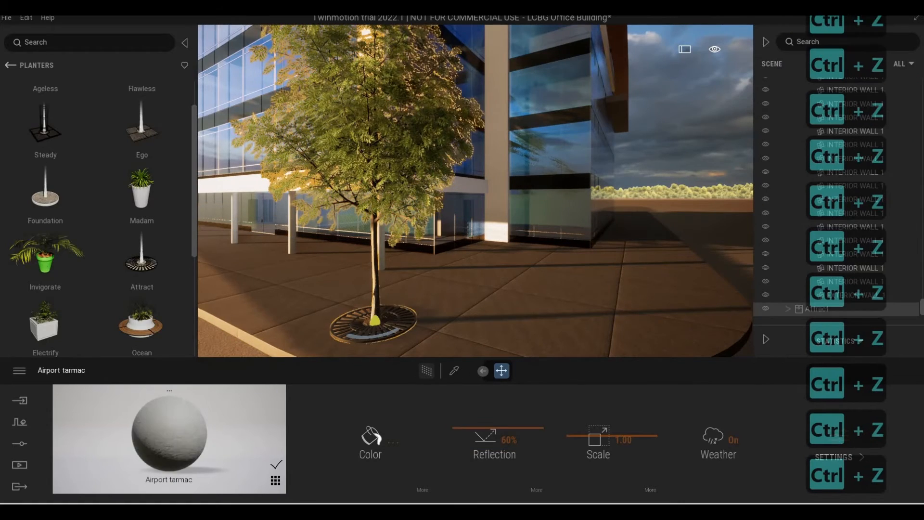
Step: Select the Attract tree planter on the sidewalk and delete it
{"action": "key", "text": "Escape"}
{"action": "key", "text": "s"}
{"action": "key", "text": "a"}
{"action": "scroll", "coordinate": [382, 298], "scroll_direction": "down", "scroll_amount": 4}
{"action": "middle_click_drag", "start_coordinate": [383, 298], "coordinate": [388, 307]}
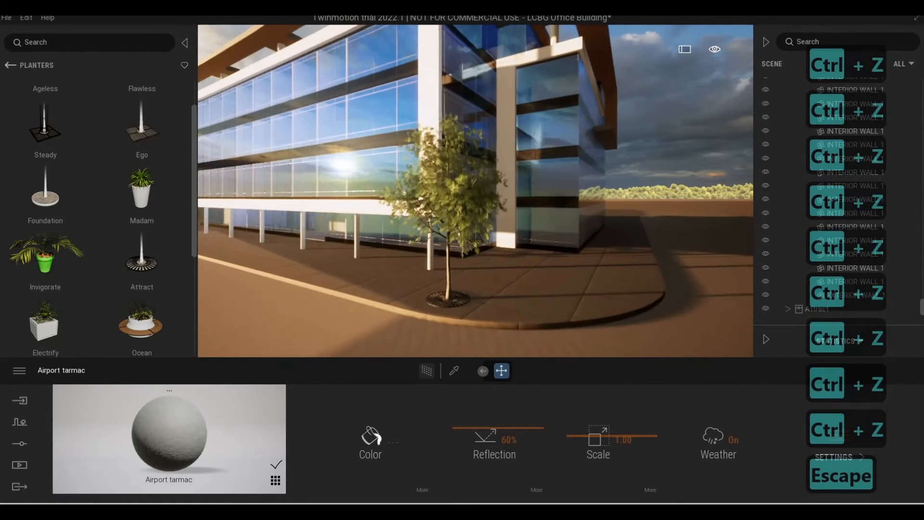
{"action": "scroll", "coordinate": [435, 303], "scroll_direction": "up", "scroll_amount": 3}
{"action": "key", "text": "Escape"}
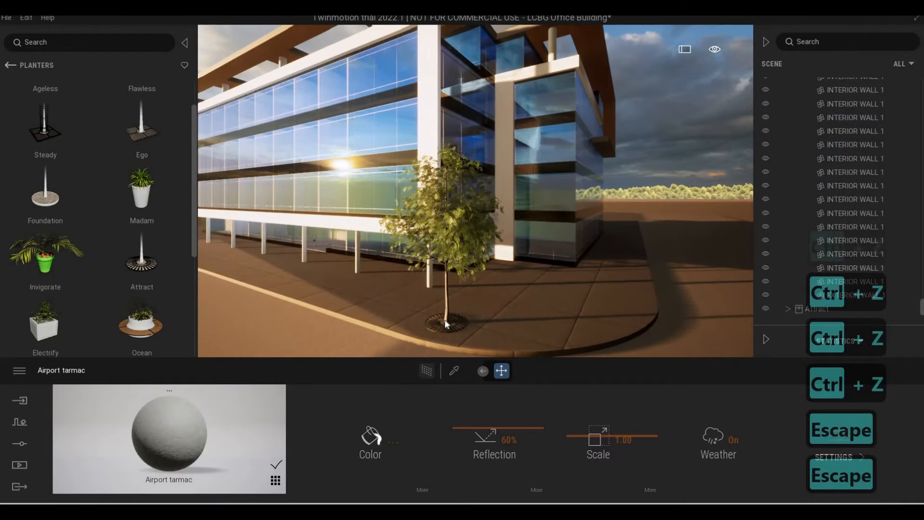
{"action": "left_click", "coordinate": [446, 319]}
{"action": "left_click", "coordinate": [447, 312]}
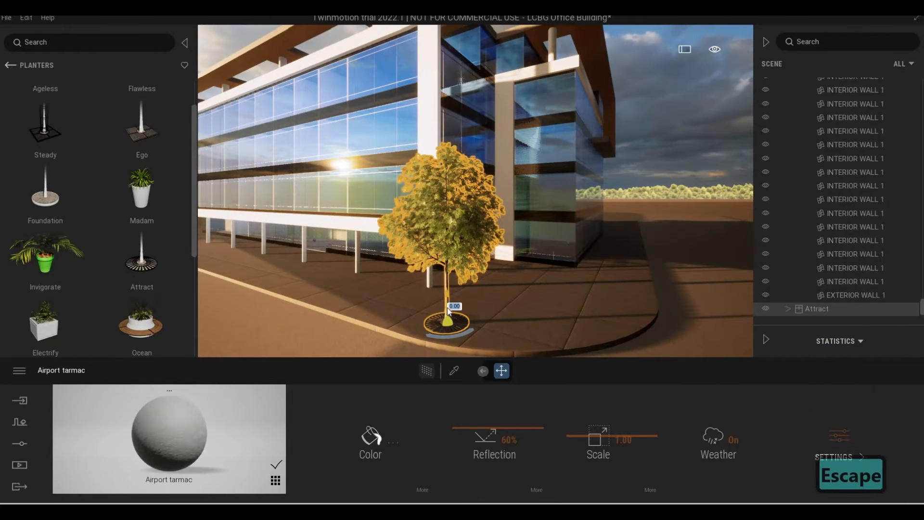
{"action": "middle_click_drag", "start_coordinate": [437, 284], "coordinate": [425, 354]}
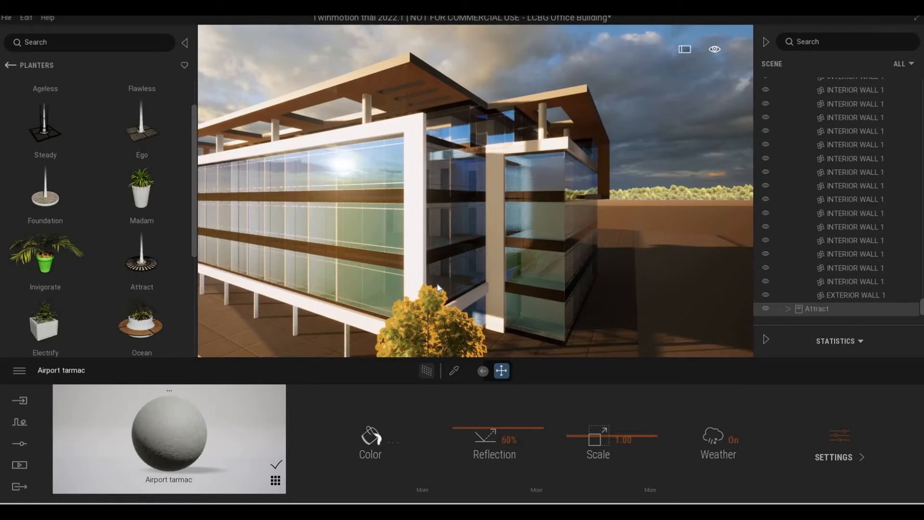
{"action": "key", "text": "Delete"}
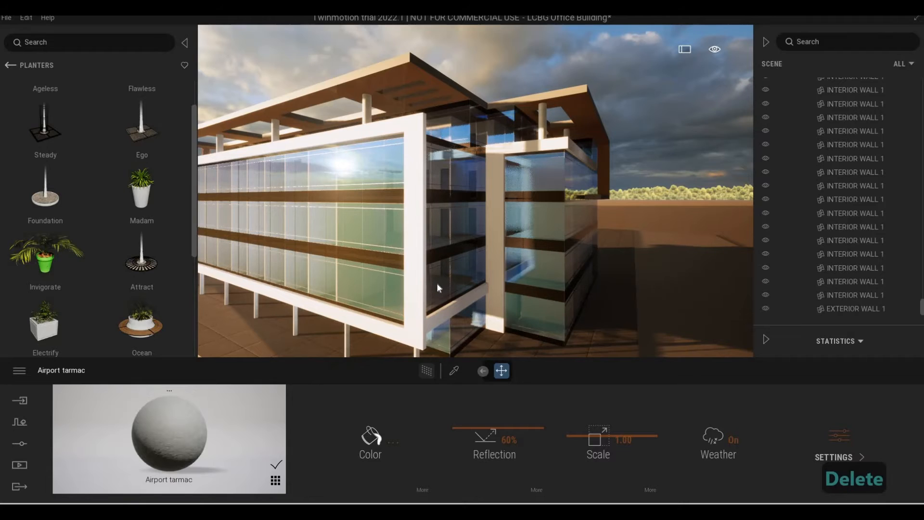
Step: Place a Foundation tree planter on the sidewalk next to the curb, near the building's corner
{"action": "key", "text": "w"}
{"action": "key", "text": "a"}
{"action": "key", "text": "w"}
{"action": "key", "text": "e"}
{"action": "key", "text": "e"}
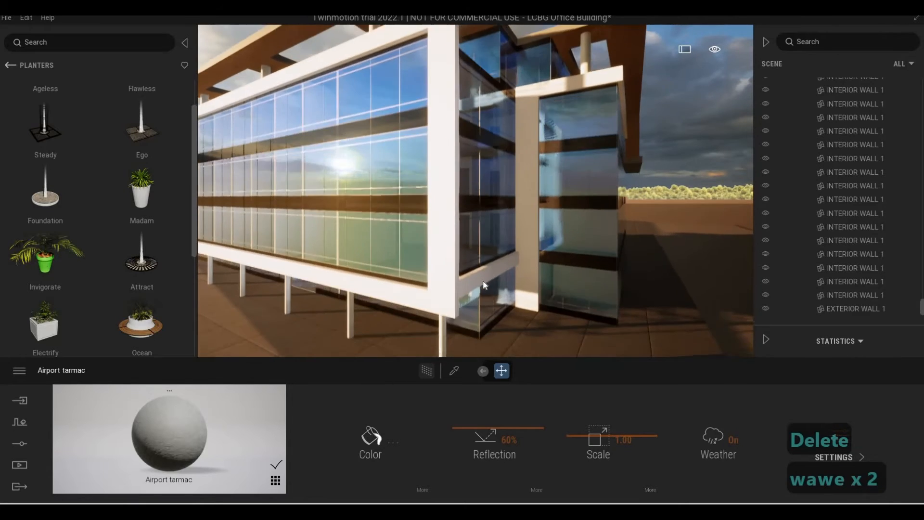
{"action": "key", "text": "d"}
{"action": "key", "text": "e"}
{"action": "key", "text": "s"}
{"action": "key", "text": "w"}
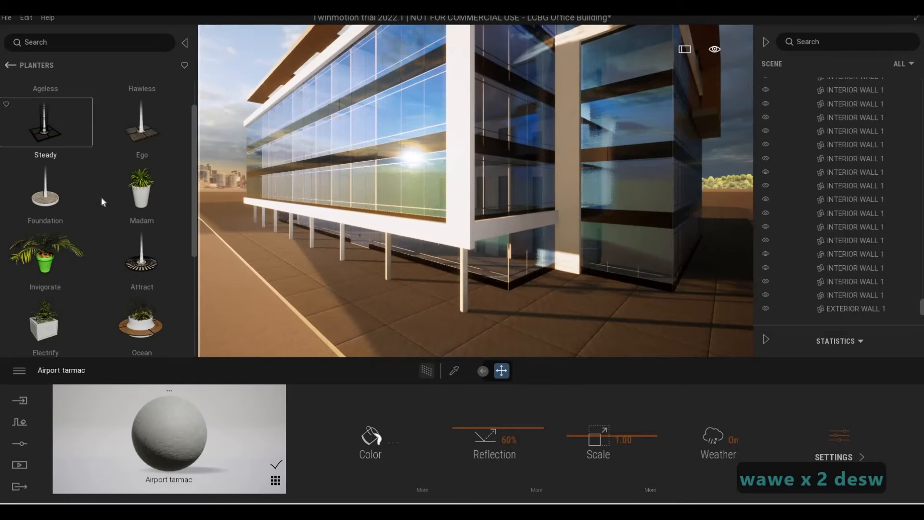
{"action": "scroll", "coordinate": [72, 192], "scroll_direction": "up", "scroll_amount": 1}
{"action": "scroll", "coordinate": [60, 207], "scroll_direction": "down", "scroll_amount": 1}
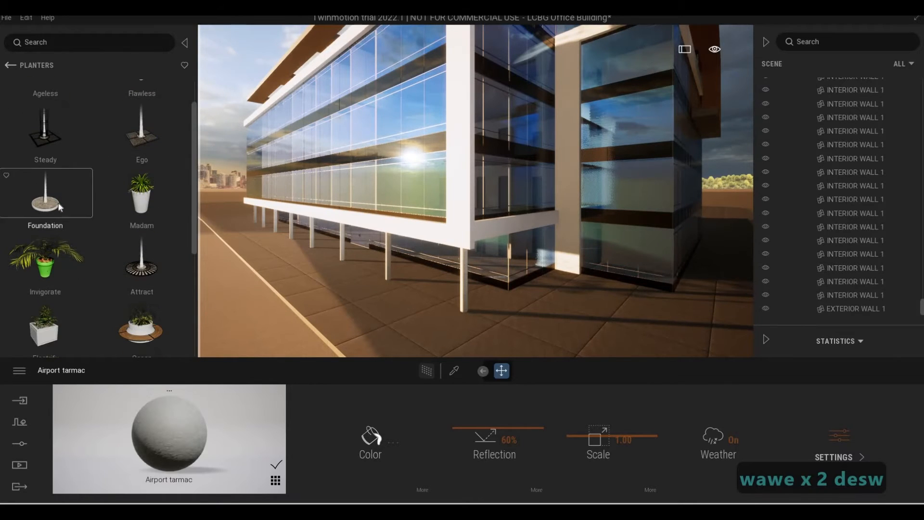
{"action": "left_click_drag", "start_coordinate": [316, 301], "coordinate": [368, 341]}
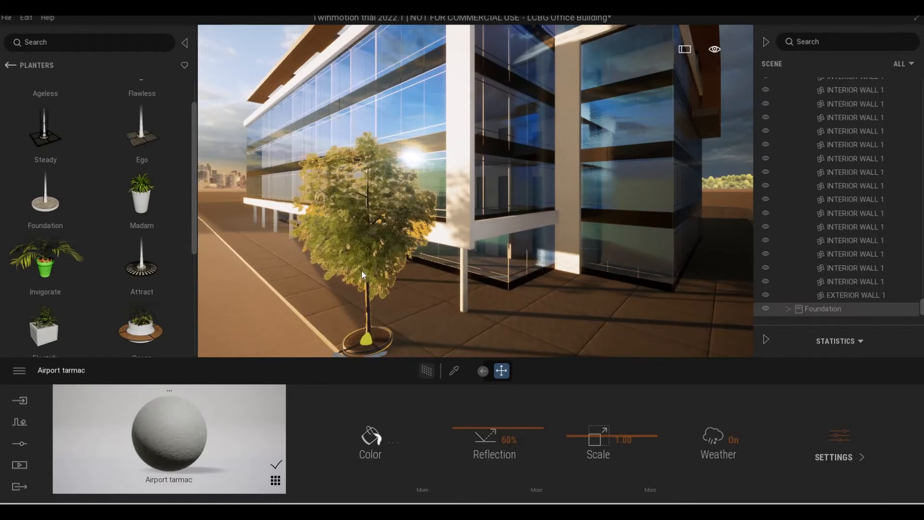
{"action": "key", "text": "Escape"}
{"action": "key", "text": "Escape"}
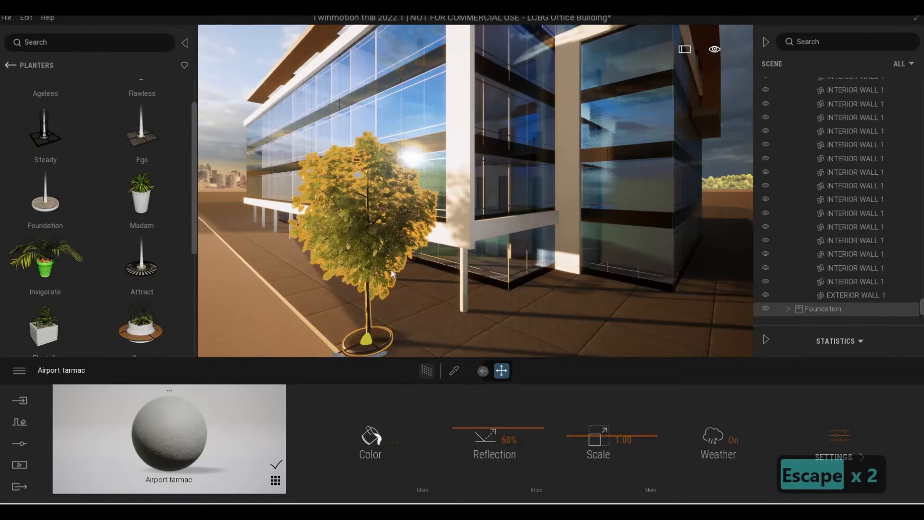
Step: Select the tree inside the Foundation planter and set its size to 29%
{"action": "left_click", "coordinate": [377, 295]}
{"action": "key", "text": "s"}
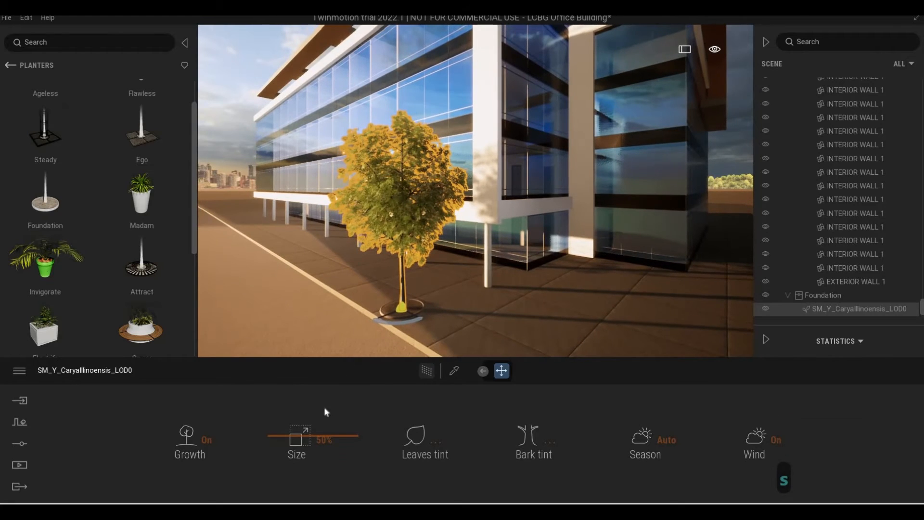
{"action": "left_click", "coordinate": [301, 437]}
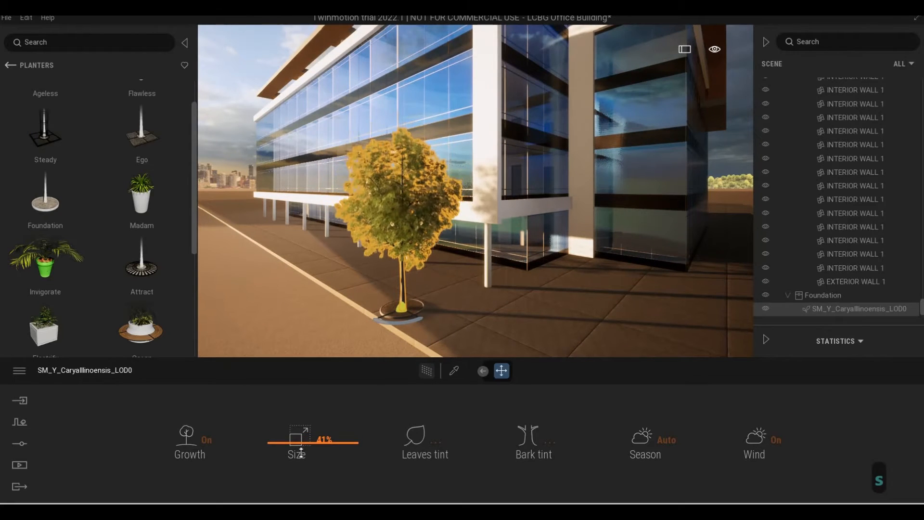
{"action": "left_click_drag", "start_coordinate": [302, 440], "coordinate": [143, 295]}
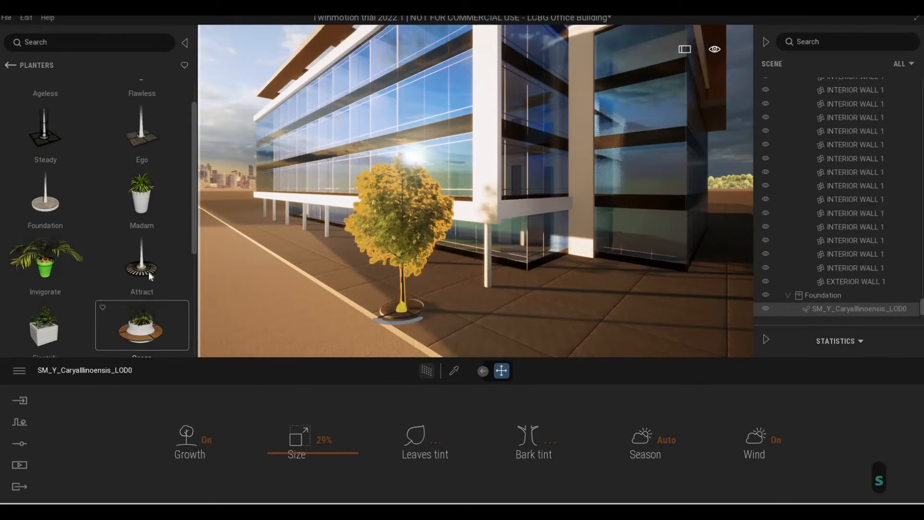
Step: Place an Attract tree planter on the sidewalk beside the Foundation planter and set its tree's size to 18%
{"action": "left_click_drag", "start_coordinate": [508, 348], "coordinate": [509, 347]}
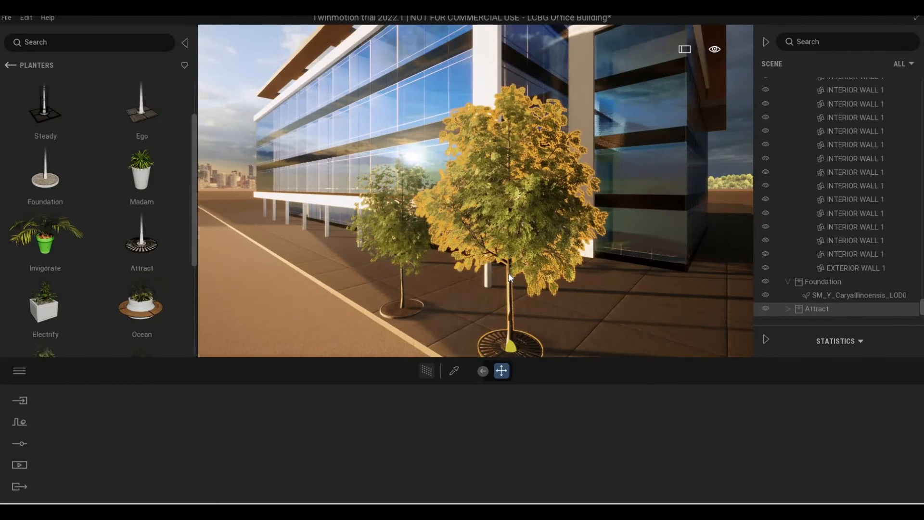
{"action": "key", "text": "Escape"}
{"action": "left_click", "coordinate": [509, 274]}
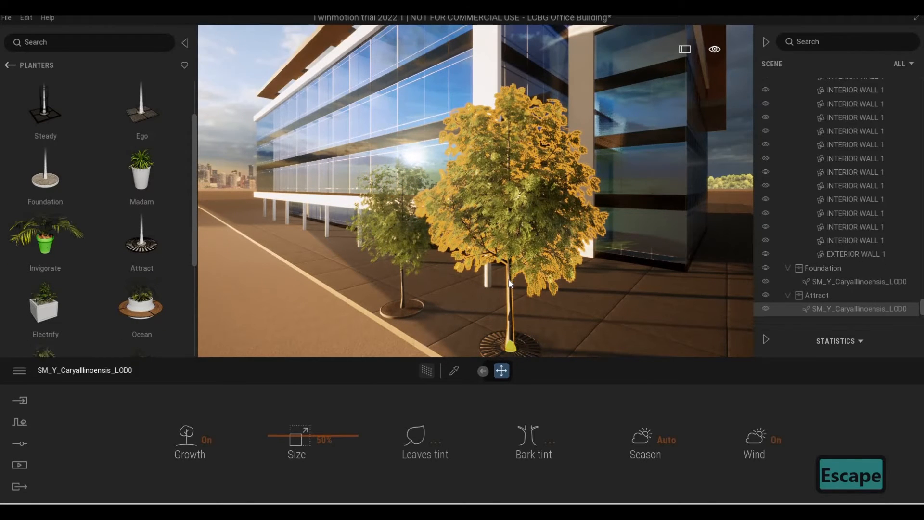
{"action": "key", "text": "Escape"}
{"action": "left_click", "coordinate": [509, 277]}
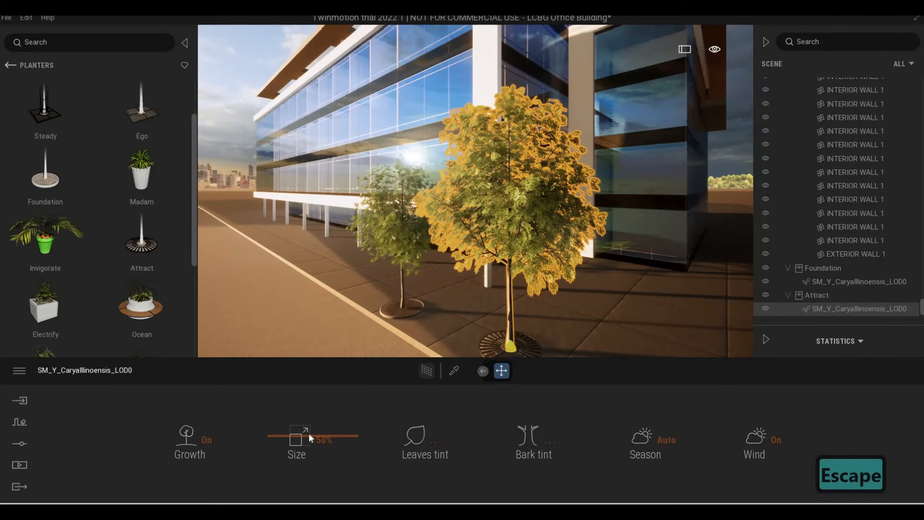
{"action": "left_click_drag", "start_coordinate": [304, 447], "coordinate": [301, 465]}
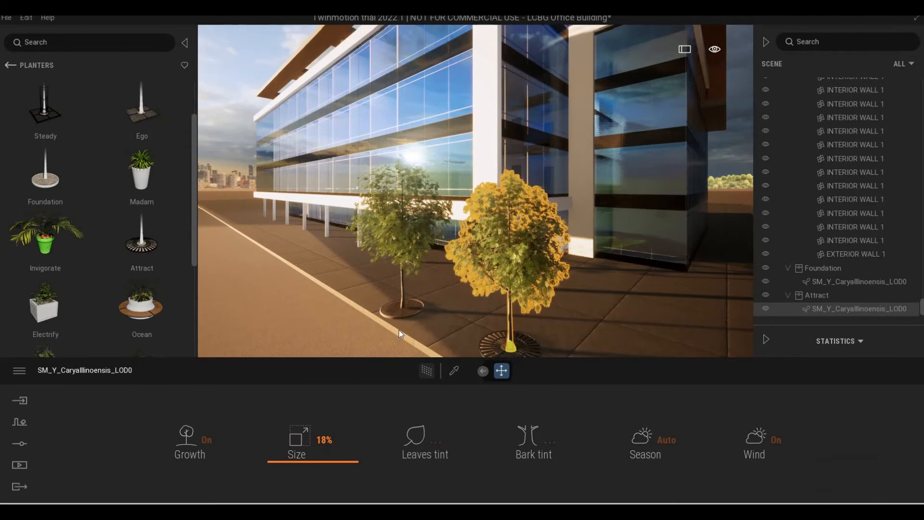
{"action": "key", "text": "Escape"}
{"action": "key", "text": "Escape"}
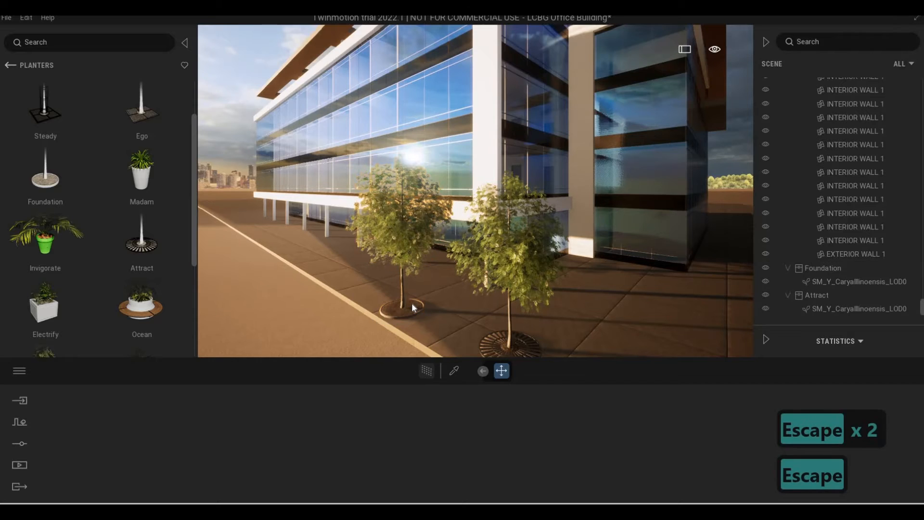
Step: Delete the Foundation planter and move the Attract planter next to the curb, near the building's corner column
{"action": "left_click", "coordinate": [412, 304]}
{"action": "key", "text": "Delete"}
{"action": "middle_click_drag", "start_coordinate": [482, 305], "coordinate": [469, 258]}
{"action": "left_click", "coordinate": [485, 303]}
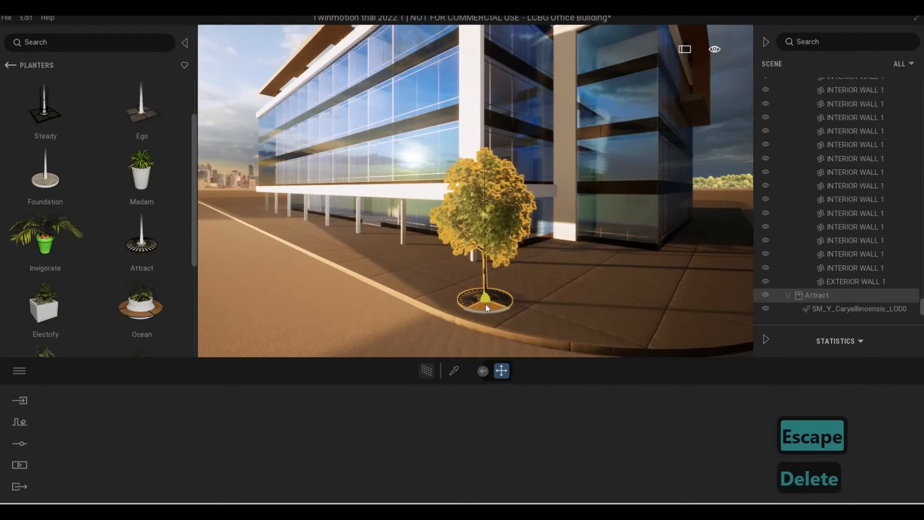
{"action": "left_click_drag", "start_coordinate": [412, 285], "coordinate": [419, 279]}
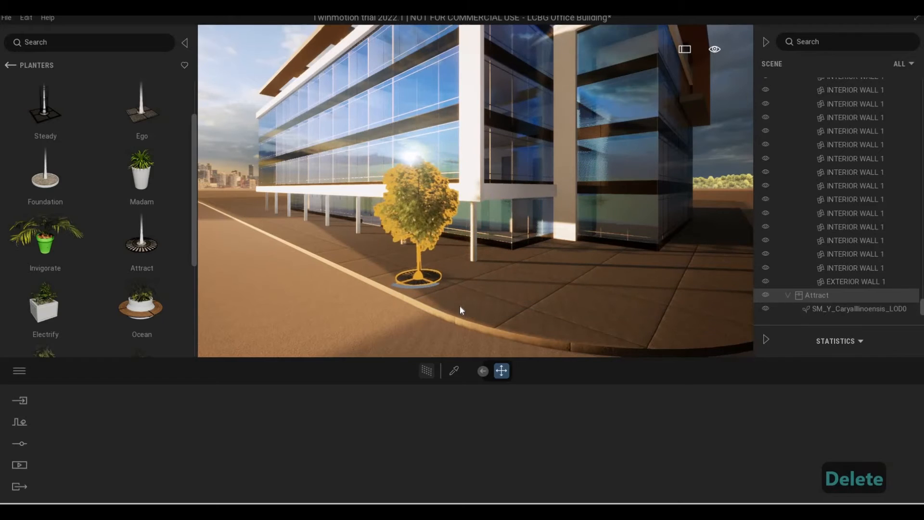
{"action": "key", "text": "d"}
{"action": "key", "text": "Escape"}
Step: Examine the Attract planter and the surrounding sidewalk from close up and from farther out on the road
{"action": "key", "text": "s"}
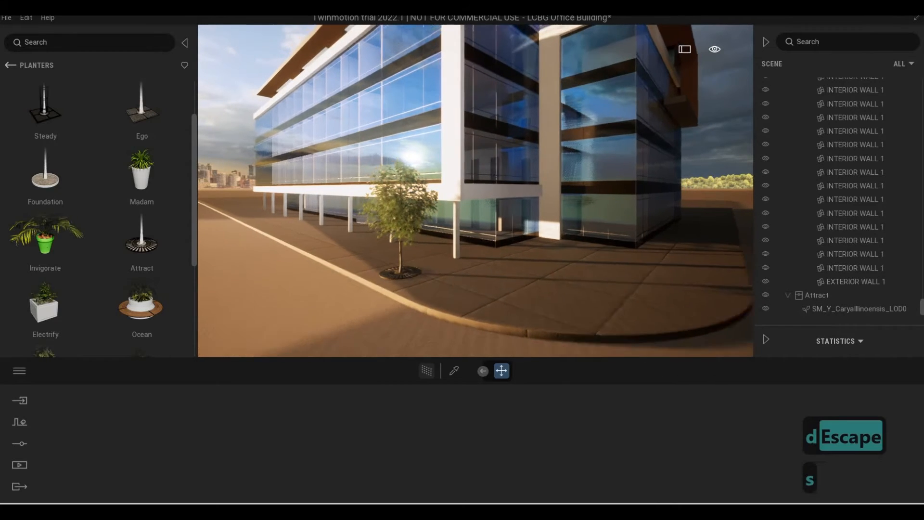
{"action": "key", "text": "d"}
{"action": "key", "text": "a"}
{"action": "key", "text": "w"}
{"action": "key", "text": "e"}
{"action": "key", "text": "w"}
{"action": "key", "text": "q"}
{"action": "key", "text": "w"}
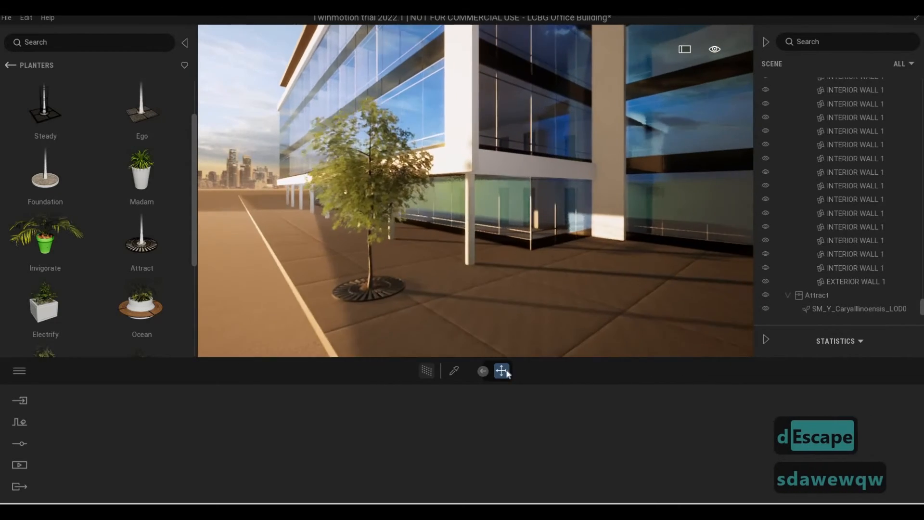
{"action": "key", "text": "s"}
{"action": "key", "text": "s"}
{"action": "key", "text": "Escape"}
{"action": "key", "text": "Escape"}
Step: Pick the road's Airport tarmac material and reduce its scale to 0.62
{"action": "left_click", "coordinate": [455, 371]}
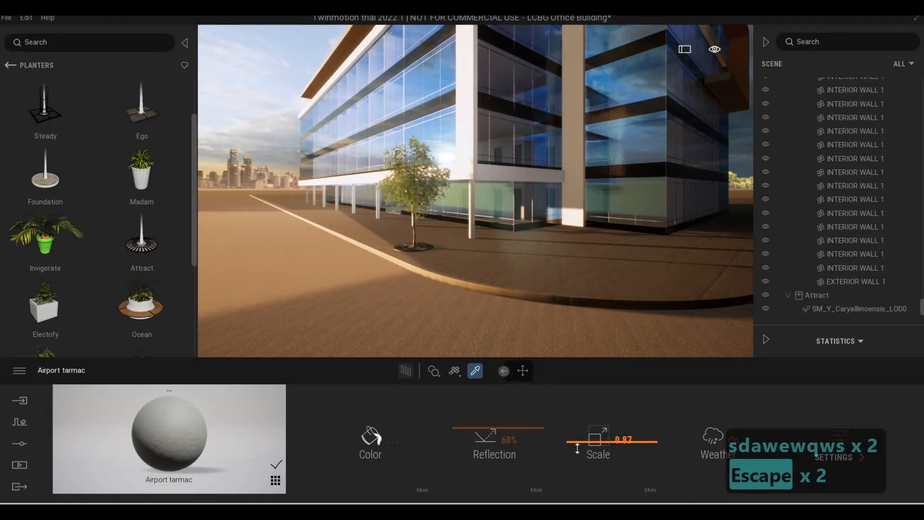
{"action": "left_click_drag", "start_coordinate": [577, 450], "coordinate": [577, 450]}
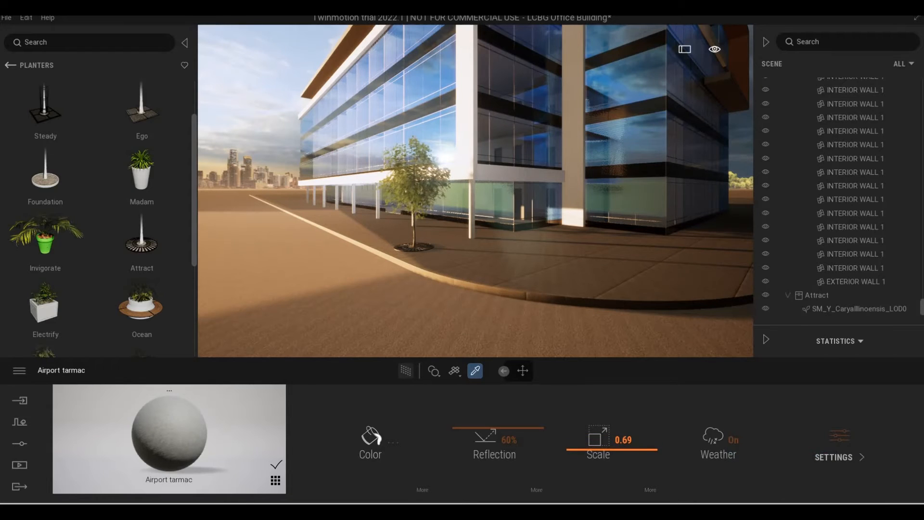
{"action": "key", "text": "d"}
{"action": "key", "text": "w"}
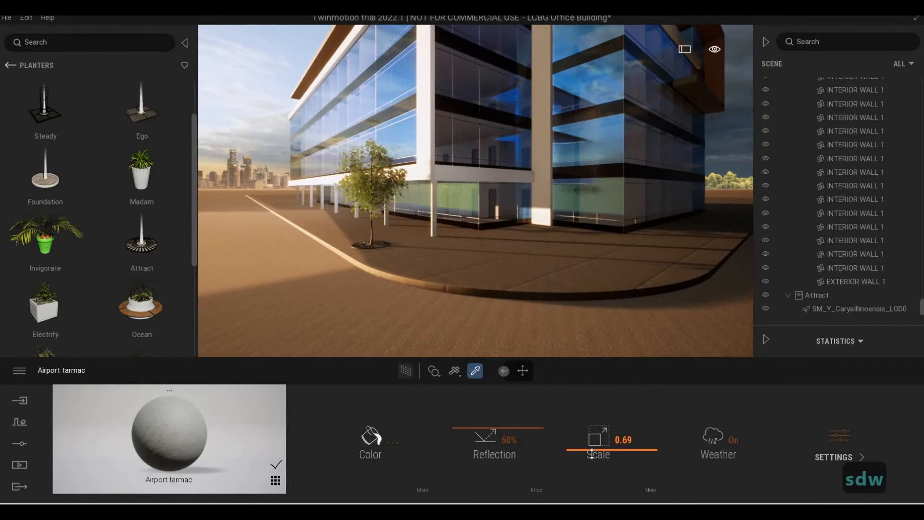
{"action": "key", "text": "w"}
{"action": "key", "text": "a"}
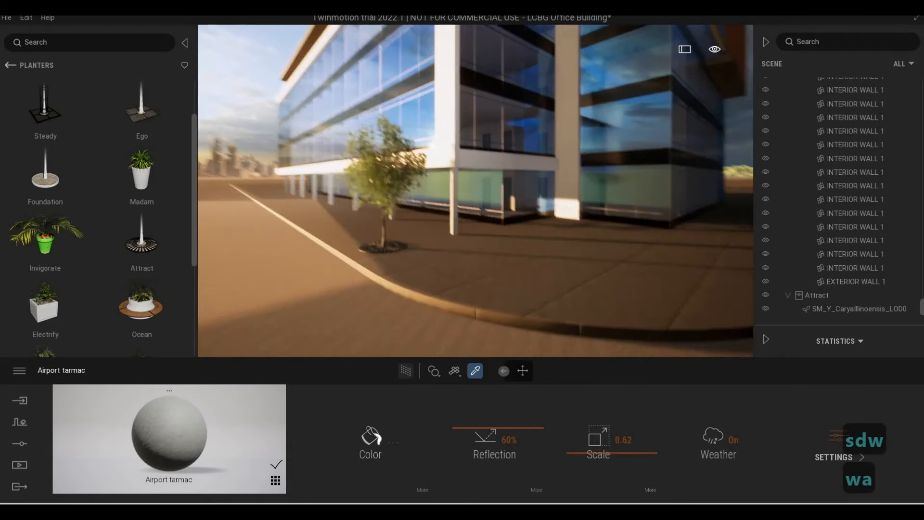
Step: Duplicate the Attract planter as one instance across the corner sidewalk, with a spacing of 8.03 m
{"action": "key", "text": "q"}
{"action": "key", "text": "w"}
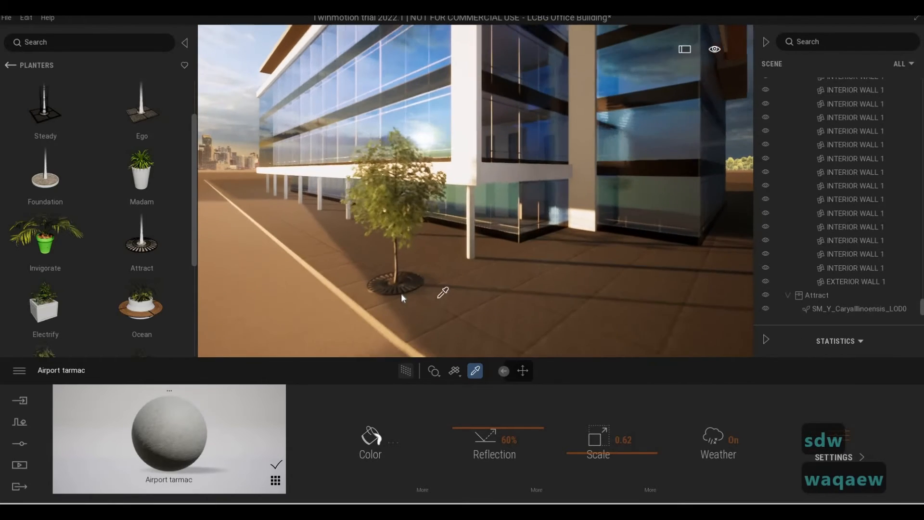
{"action": "key", "text": "Escape"}
{"action": "key", "text": "Escape"}
{"action": "left_click", "coordinate": [391, 293]}
{"action": "left_click_drag", "start_coordinate": [391, 290], "coordinate": [712, 316], "text": "alt"}
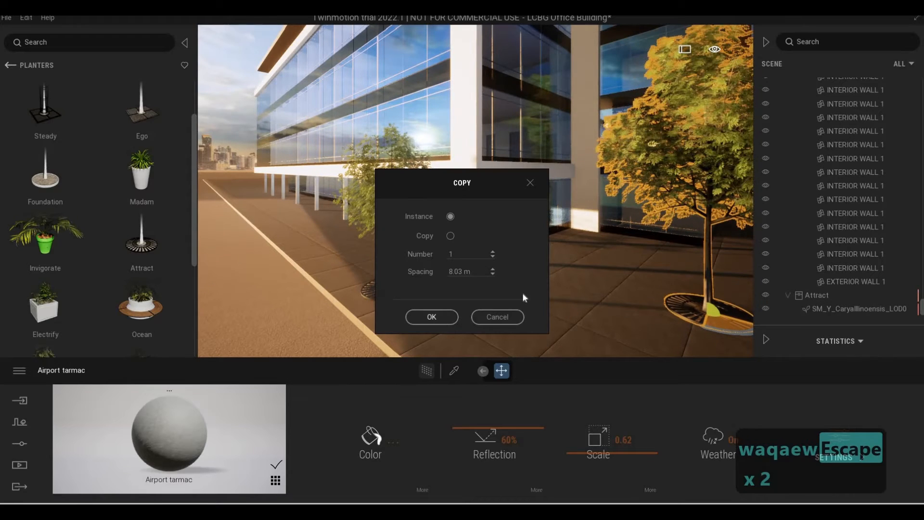
{"action": "left_click", "coordinate": [431, 317]}
Step: Select the tree inside the original Attract planter and set its size to 20%
{"action": "key", "text": "s"}
{"action": "key", "text": "d"}
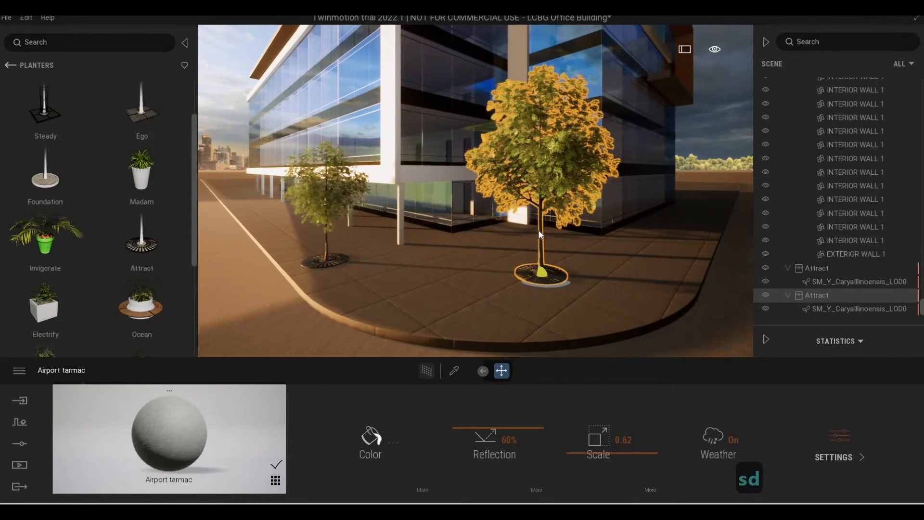
{"action": "left_click", "coordinate": [538, 249]}
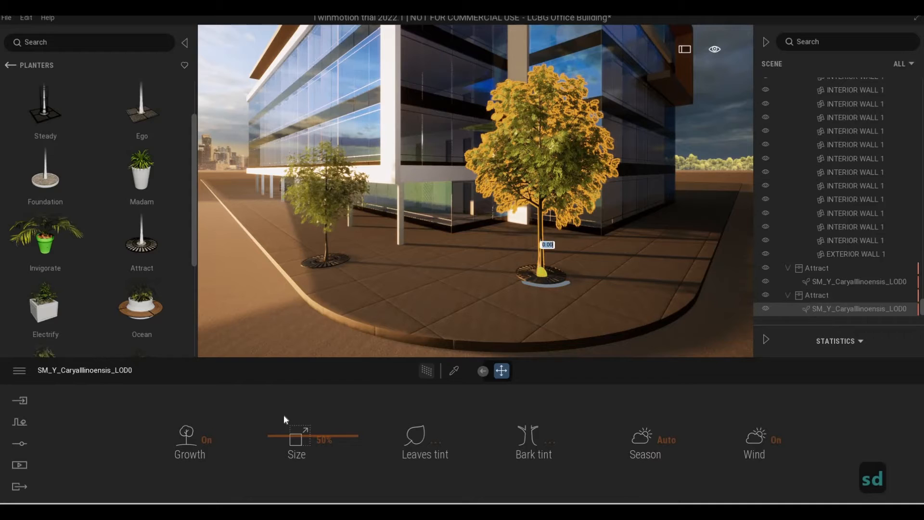
{"action": "left_click", "coordinate": [320, 264]}
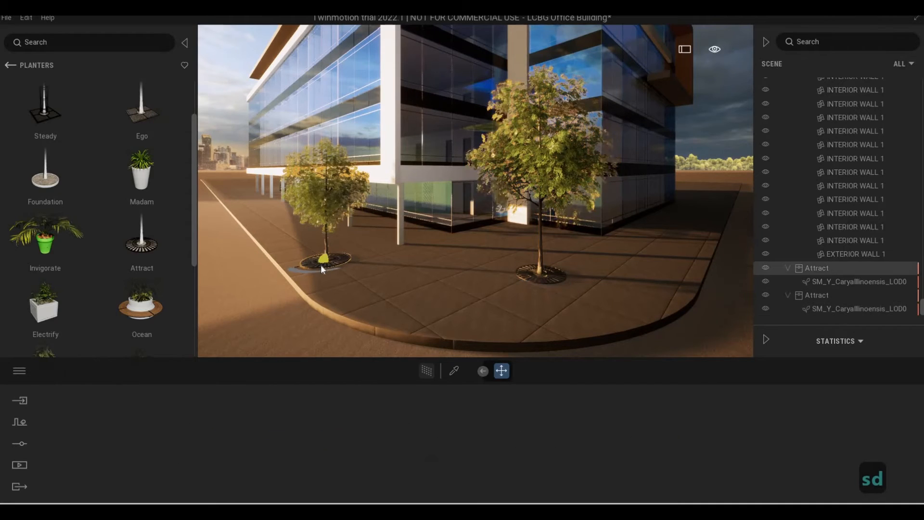
{"action": "left_click", "coordinate": [325, 209]}
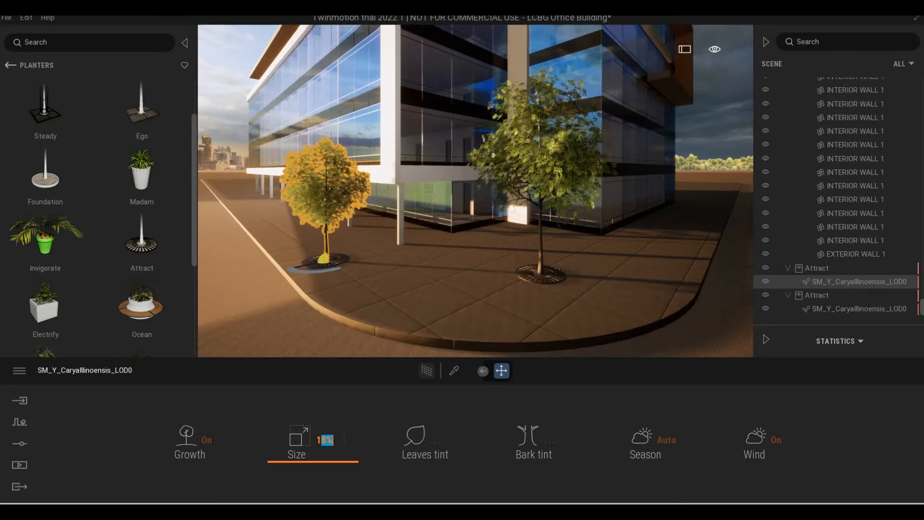
{"action": "key", "text": "BackSpace"}
{"action": "key", "text": "BackSpace"}
{"action": "type", "text": "20"}
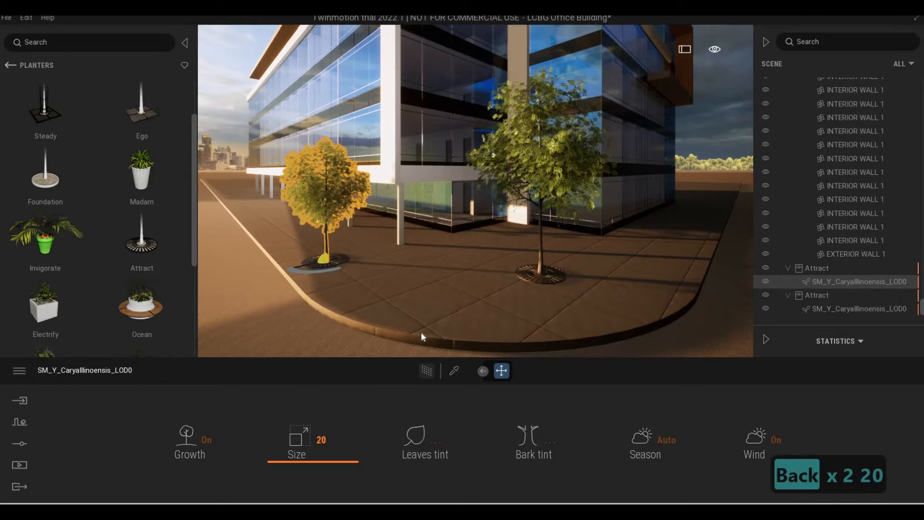
{"action": "key", "text": "Return"}
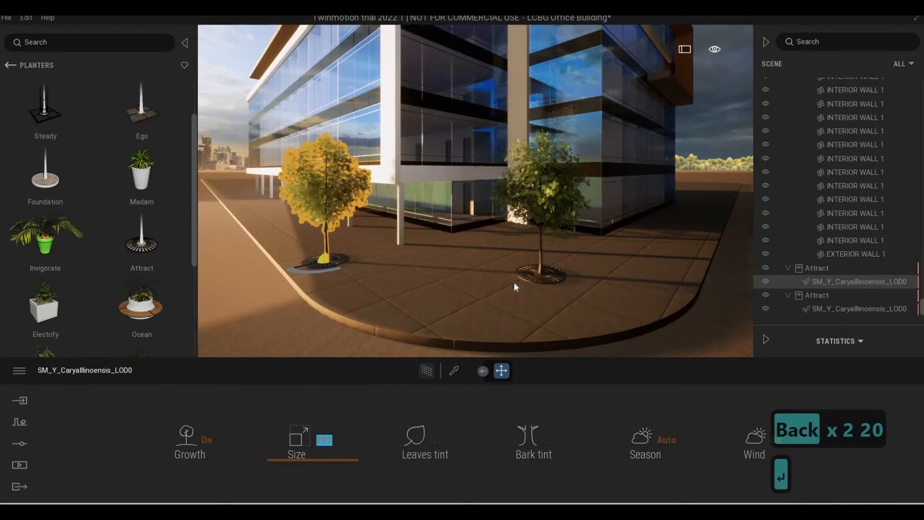
{"action": "key", "text": "Escape"}
{"action": "key", "text": "Escape"}
{"action": "left_click", "coordinate": [519, 273]}
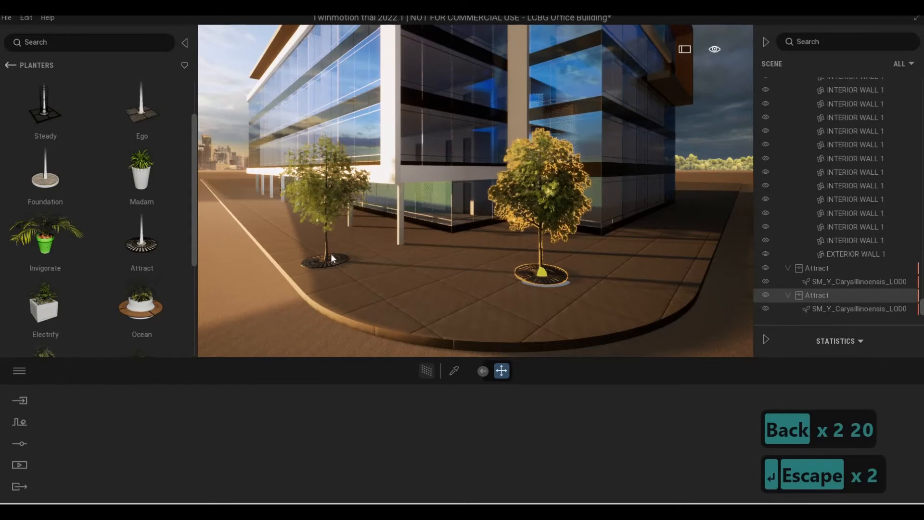
{"action": "key", "text": "Escape"}
{"action": "left_click", "coordinate": [325, 245]}
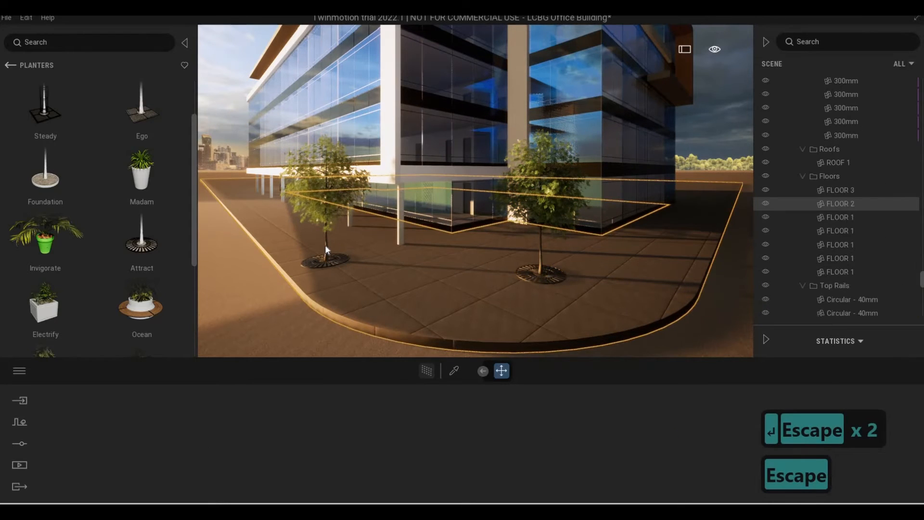
{"action": "key", "text": "Escape"}
{"action": "left_click", "coordinate": [327, 221]}
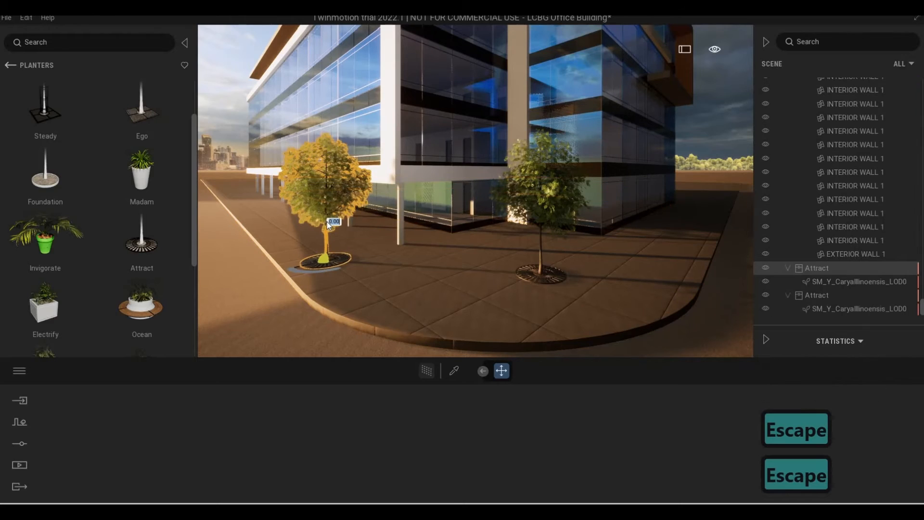
{"action": "key", "text": "Escape"}
{"action": "key", "text": "Escape"}
Step: Try duplicating the second Attract planter as one instance with 4.94 m spacing, and delete that copy
{"action": "left_click_drag", "start_coordinate": [541, 279], "coordinate": [655, 266], "text": "alt"}
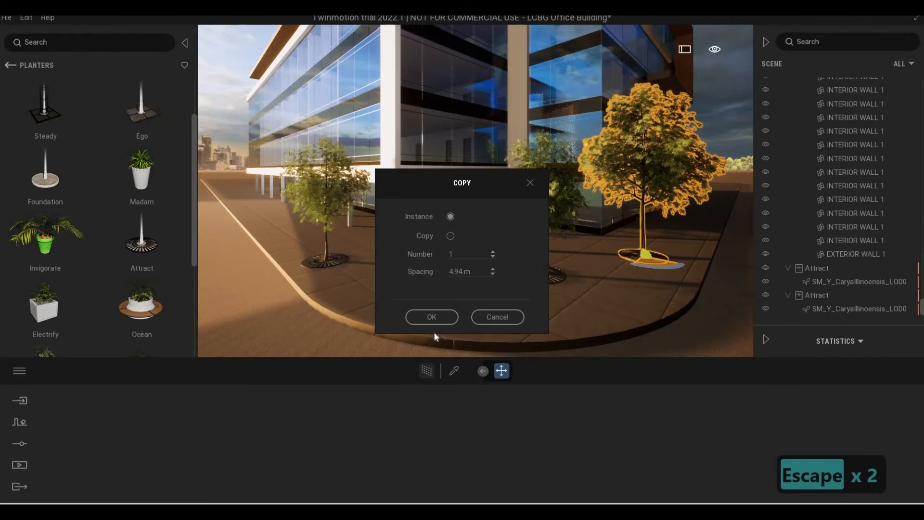
{"action": "left_click", "coordinate": [431, 316]}
{"action": "key", "text": "d"}
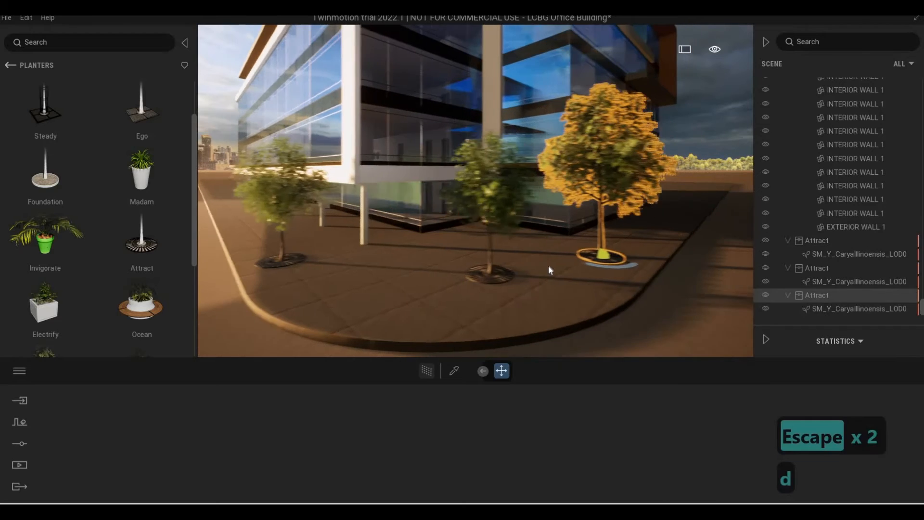
{"action": "key", "text": "w"}
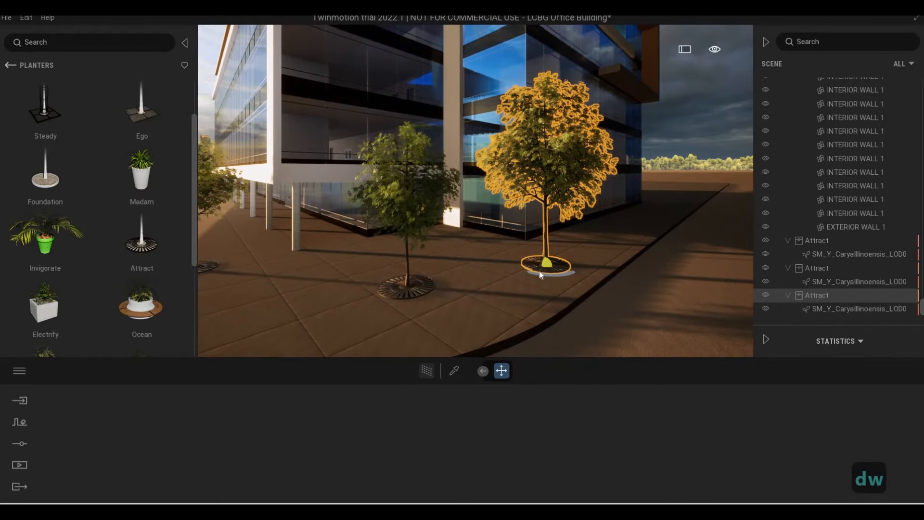
{"action": "key", "text": "Delete"}
Step: Move the second Attract planter across the sidewalk, closer to the curb of the building's shaded side
{"action": "left_click", "coordinate": [407, 292]}
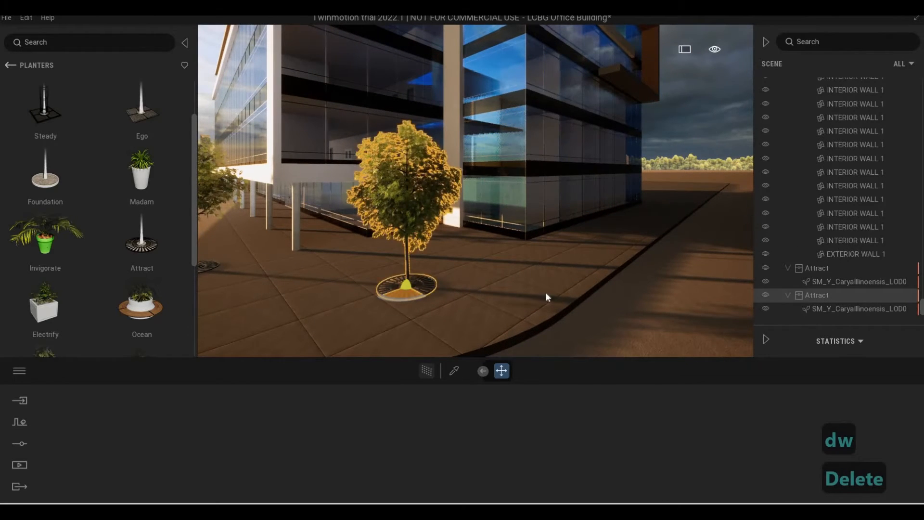
{"action": "left_click_drag", "start_coordinate": [545, 297], "coordinate": [519, 292]}
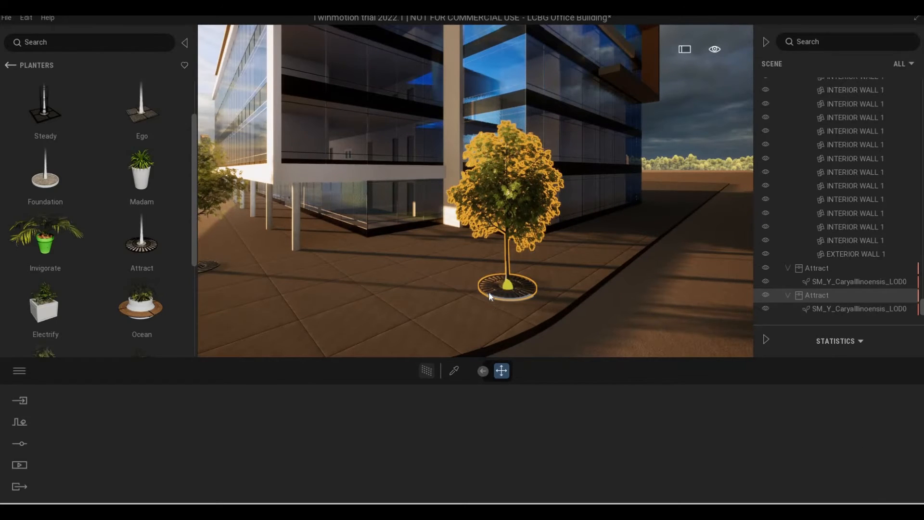
Step: Duplicate the second Attract planter along the shaded side's curb as 4 instances spaced 13 m apart, and clear the selection
{"action": "left_click", "coordinate": [496, 292]}
{"action": "left_click_drag", "start_coordinate": [567, 261], "coordinate": [605, 240], "text": "shift"}
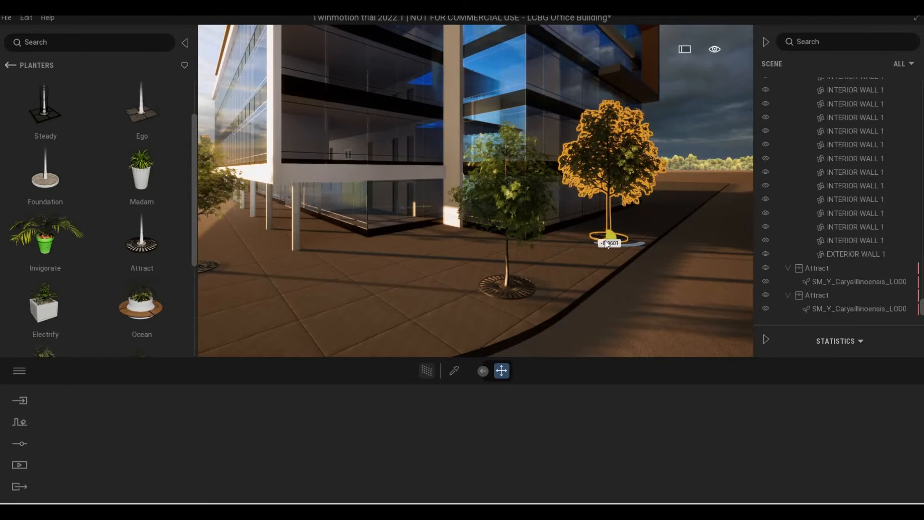
{"action": "left_click_drag", "start_coordinate": [608, 249], "coordinate": [631, 239], "text": "shift"}
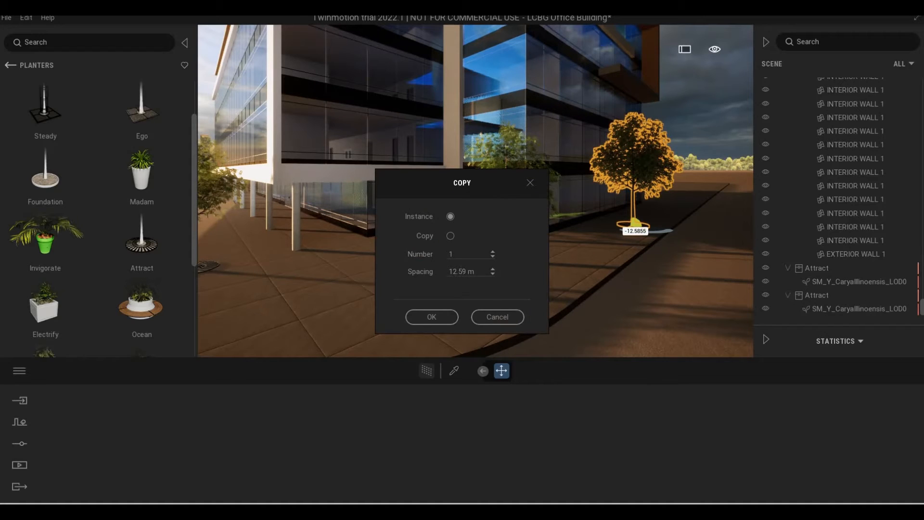
{"action": "type", "text": "13"}
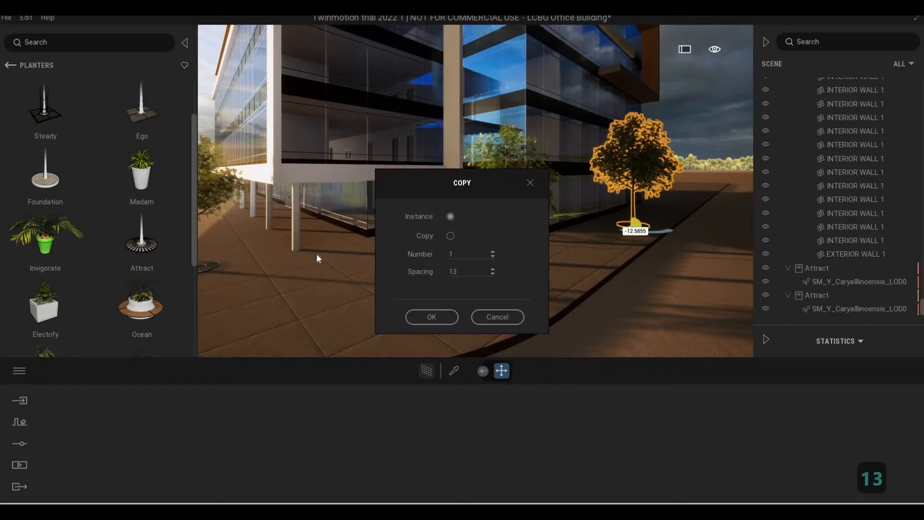
{"action": "key", "text": "Tab"}
{"action": "type", "text": "4"}
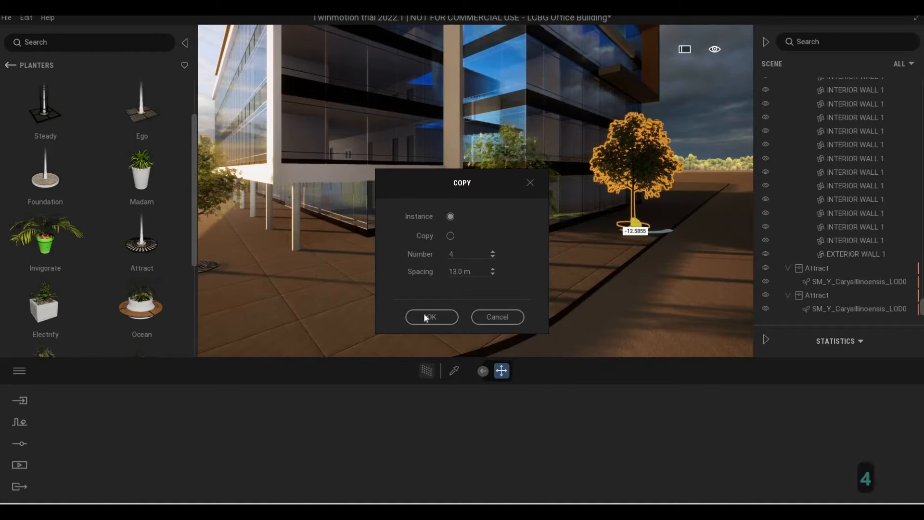
{"action": "left_click", "coordinate": [432, 317]}
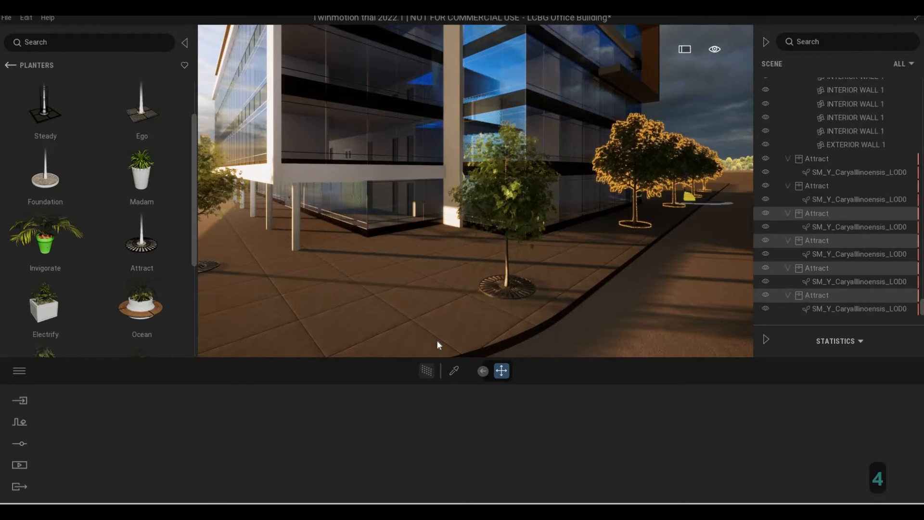
{"action": "key", "text": "Escape"}
{"action": "key", "text": "Escape"}
{"action": "key", "text": "a"}
{"action": "key", "text": "a"}
{"action": "key", "text": "s"}
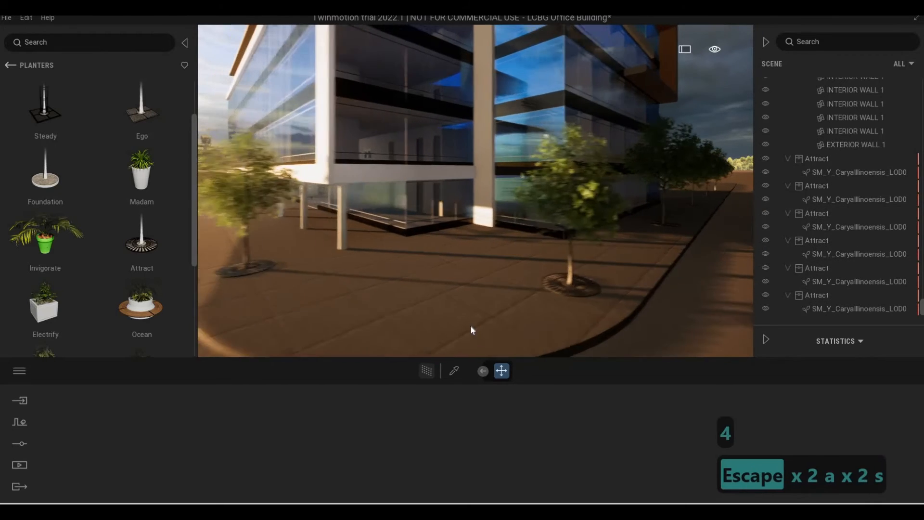
Step: Duplicate the original Attract planter along the curb of the building's sunlit side as 7 instances spaced 13 m apart
{"action": "key", "text": "a"}
{"action": "key", "text": "a"}
{"action": "key", "text": "w"}
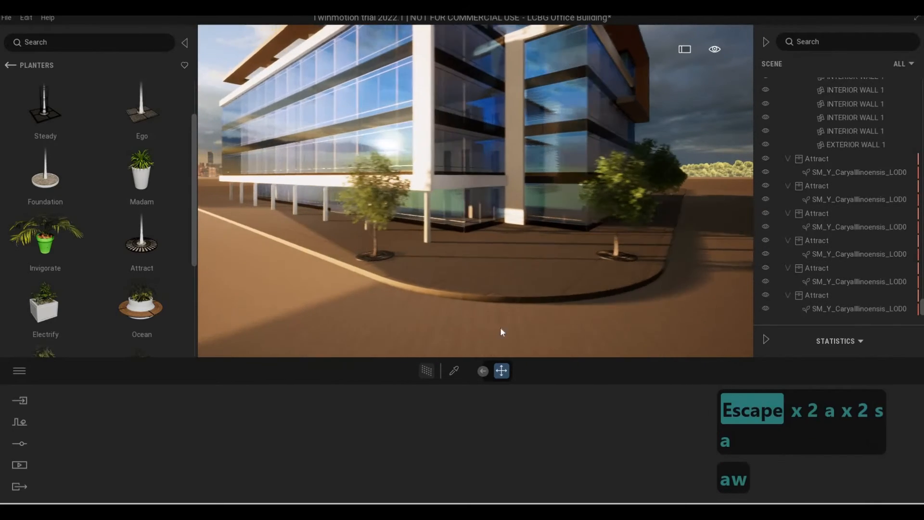
{"action": "key", "text": "a"}
{"action": "key", "text": "a"}
{"action": "key", "text": "a"}
{"action": "key", "text": "a"}
{"action": "key", "text": "a"}
{"action": "key", "text": "a"}
{"action": "key", "text": "a"}
{"action": "key", "text": "a"}
{"action": "key", "text": "a"}
{"action": "key", "text": "a"}
{"action": "key", "text": "w"}
{"action": "key", "text": "d"}
{"action": "key", "text": "d"}
{"action": "key", "text": "d"}
{"action": "key", "text": "d"}
{"action": "key", "text": "d"}
{"action": "key", "text": "d"}
{"action": "key", "text": "d"}
{"action": "key", "text": "d"}
{"action": "key", "text": "d"}
{"action": "key", "text": "d"}
{"action": "key", "text": "d"}
{"action": "key", "text": "d"}
{"action": "key", "text": "d"}
{"action": "key", "text": "d"}
{"action": "key", "text": "d"}
{"action": "key", "text": "d"}
{"action": "key", "text": "d"}
{"action": "key", "text": "d"}
{"action": "key", "text": "d"}
{"action": "key", "text": "d"}
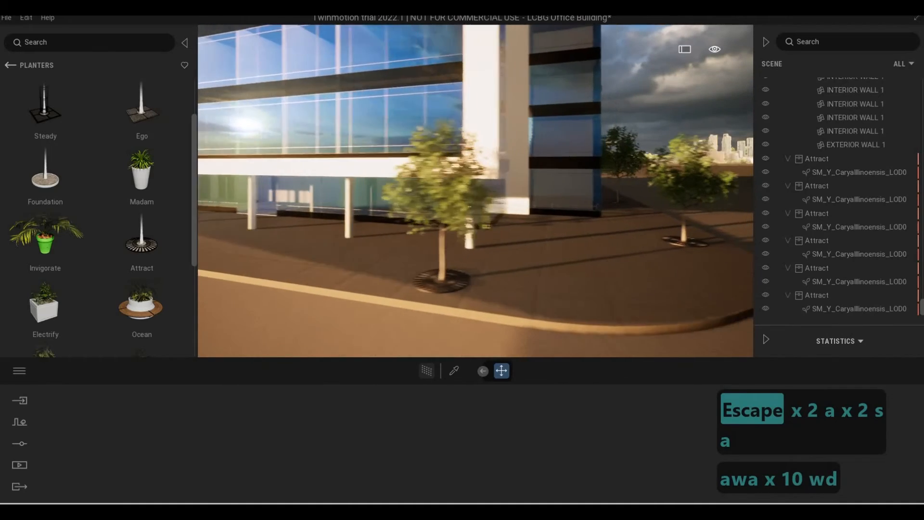
{"action": "key", "text": "d"}
{"action": "key", "text": "d"}
{"action": "key", "text": "d"}
{"action": "key", "text": "d"}
{"action": "key", "text": "d"}
{"action": "key", "text": "d"}
{"action": "key", "text": "a"}
{"action": "key", "text": "a"}
{"action": "key", "text": "a"}
{"action": "key", "text": "a"}
{"action": "key", "text": "a"}
{"action": "key", "text": "a"}
{"action": "key", "text": "a"}
{"action": "key", "text": "a"}
{"action": "key", "text": "a"}
{"action": "key", "text": "a"}
{"action": "key", "text": "a"}
{"action": "key", "text": "a"}
{"action": "key", "text": "a"}
{"action": "key", "text": "a"}
{"action": "key", "text": "a"}
{"action": "key", "text": "a"}
{"action": "key", "text": "a"}
{"action": "key", "text": "a"}
{"action": "key", "text": "a"}
{"action": "key", "text": "a"}
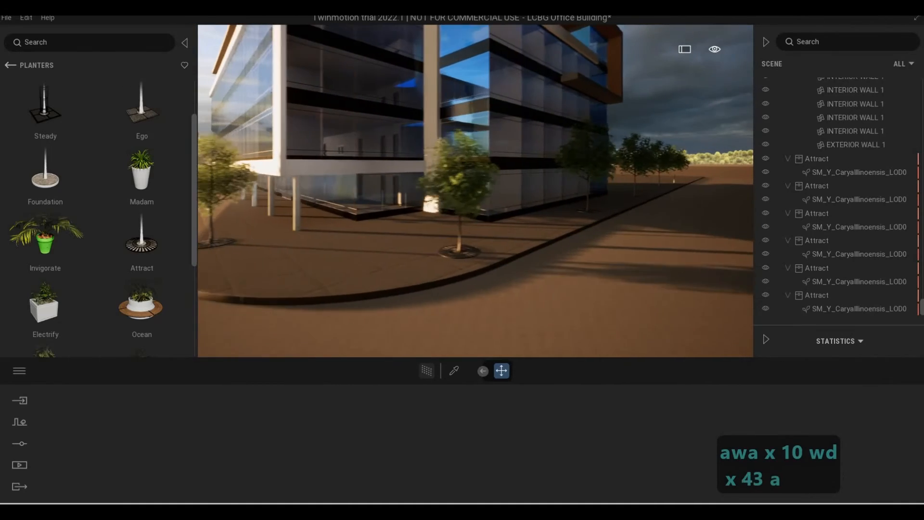
{"action": "key", "text": "a"}
{"action": "key", "text": "a"}
{"action": "key", "text": "a"}
{"action": "key", "text": "a"}
{"action": "key", "text": "a"}
{"action": "key", "text": "a"}
{"action": "key", "text": "a"}
{"action": "key", "text": "a"}
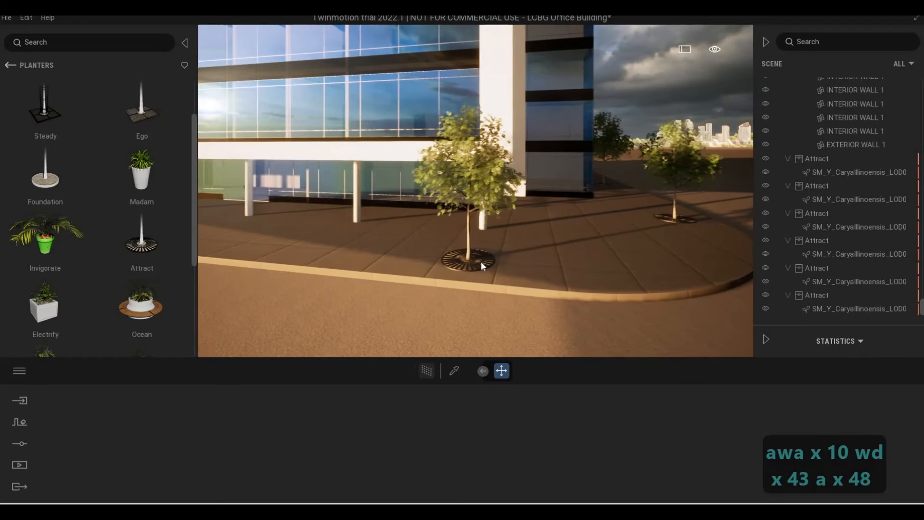
{"action": "left_click", "coordinate": [491, 265]}
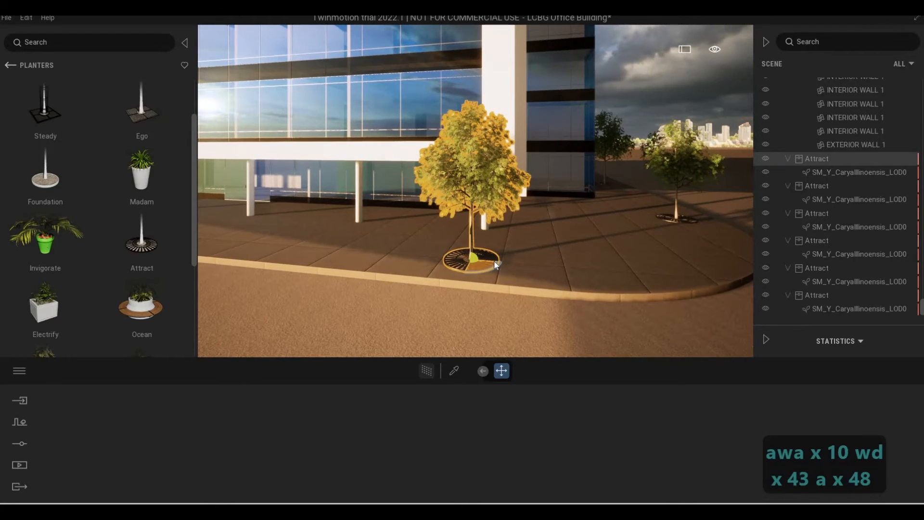
{"action": "left_click_drag", "start_coordinate": [402, 266], "coordinate": [295, 270], "text": "alt"}
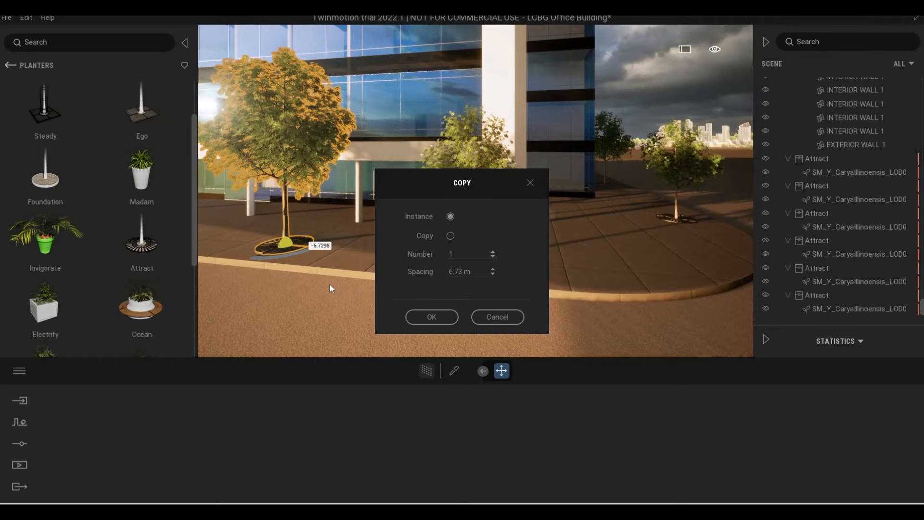
{"action": "type", "text": "1"}
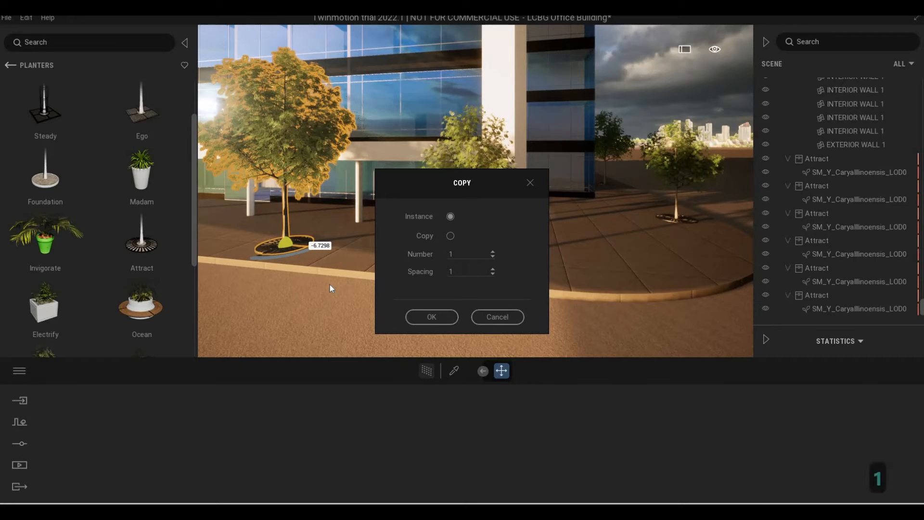
{"action": "type", "text": "3"}
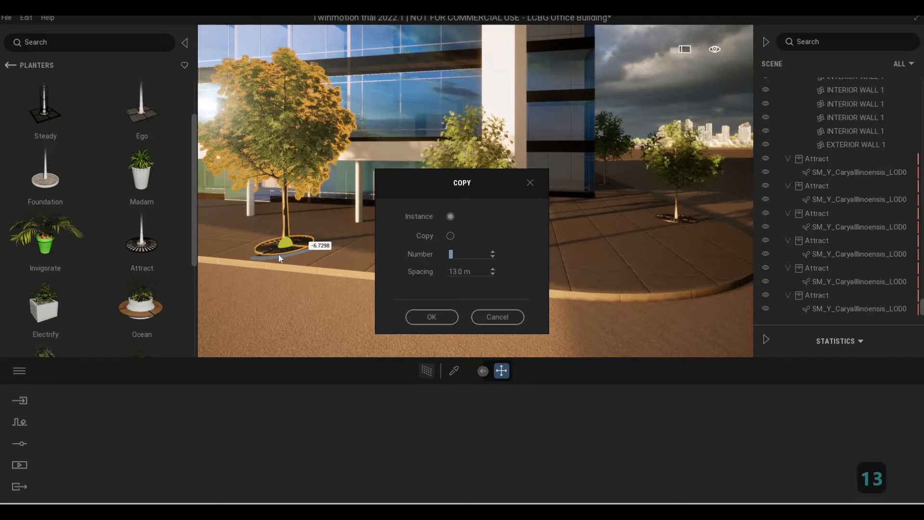
{"action": "type", "text": "7"}
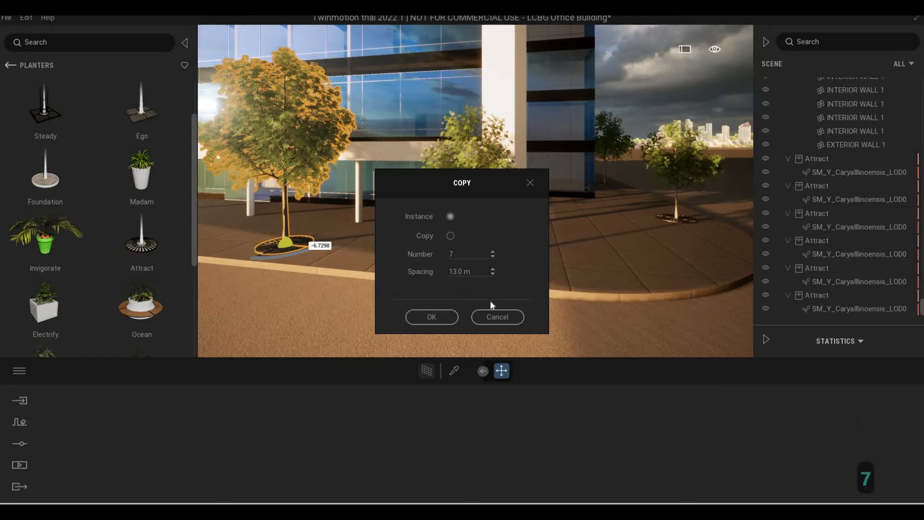
{"action": "key", "text": "Return"}
Step: Examine the new row of planters along the sunlit curb and both tree-lined sidewalks from around the building's corner
{"action": "key", "text": "d"}
{"action": "key", "text": "d"}
{"action": "key", "text": "d"}
{"action": "key", "text": "d"}
{"action": "key", "text": "d"}
{"action": "key", "text": "d"}
{"action": "key", "text": "a"}
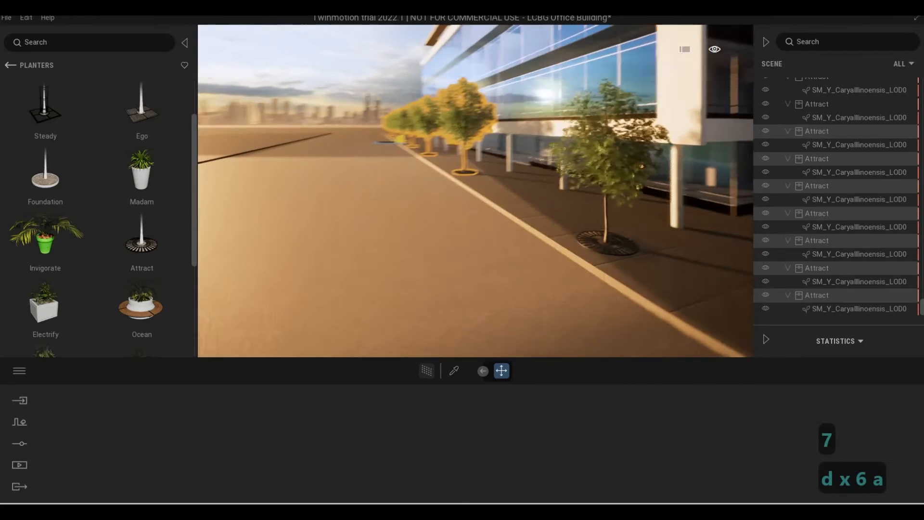
{"action": "key", "text": "a"}
{"action": "key", "text": "a"}
{"action": "key", "text": "a"}
{"action": "key", "text": "a"}
{"action": "key", "text": "a"}
{"action": "key", "text": "a"}
{"action": "key", "text": "w"}
{"action": "key", "text": "a"}
{"action": "key", "text": "a"}
{"action": "key", "text": "d"}
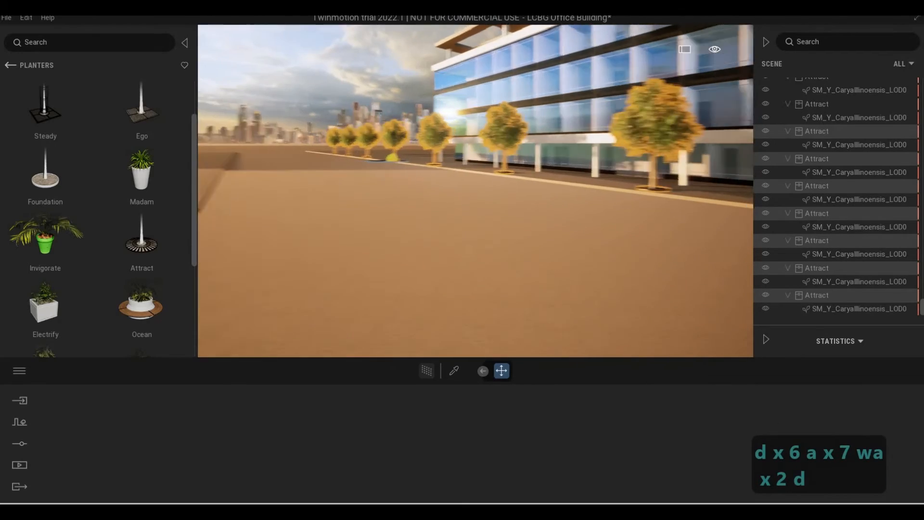
{"action": "key", "text": "d"}
{"action": "key", "text": "d"}
{"action": "key", "text": "d"}
{"action": "key", "text": "d"}
{"action": "key", "text": "d"}
{"action": "key", "text": "d"}
{"action": "key", "text": "d"}
{"action": "key", "text": "d"}
{"action": "key", "text": "d"}
{"action": "key", "text": "d"}
{"action": "key", "text": "d"}
{"action": "key", "text": "d"}
{"action": "key", "text": "d"}
{"action": "key", "text": "d"}
{"action": "key", "text": "d"}
{"action": "key", "text": "d"}
{"action": "key", "text": "d"}
{"action": "key", "text": "d"}
{"action": "key", "text": "d"}
{"action": "key", "text": "d"}
{"action": "key", "text": "s"}
{"action": "key", "text": "s"}
{"action": "key", "text": "s"}
{"action": "key", "text": "s"}
{"action": "key", "text": "s"}
{"action": "key", "text": "s"}
{"action": "key", "text": "s"}
{"action": "key", "text": "s"}
{"action": "key", "text": "s"}
{"action": "key", "text": "s"}
{"action": "key", "text": "s"}
{"action": "key", "text": "s"}
{"action": "key", "text": "s"}
{"action": "key", "text": "s"}
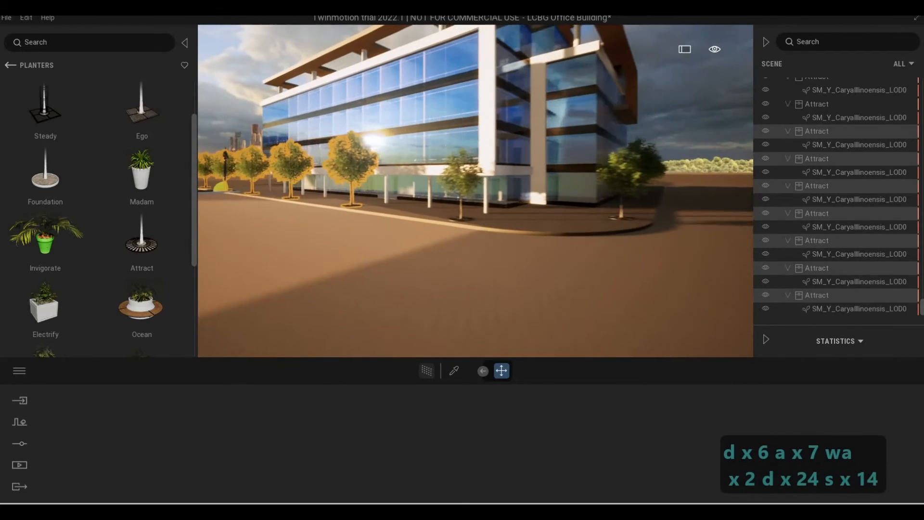
{"action": "key", "text": "w"}
{"action": "key", "text": "a"}
{"action": "key", "text": "d"}
{"action": "key", "text": "d"}
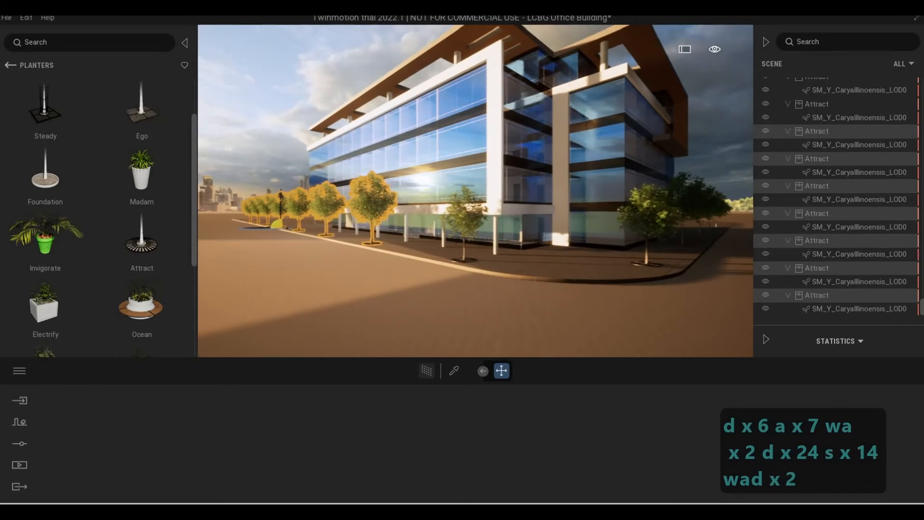
{"action": "key", "text": "w"}
{"action": "key", "text": "a"}
{"action": "key", "text": "a"}
{"action": "key", "text": "s"}
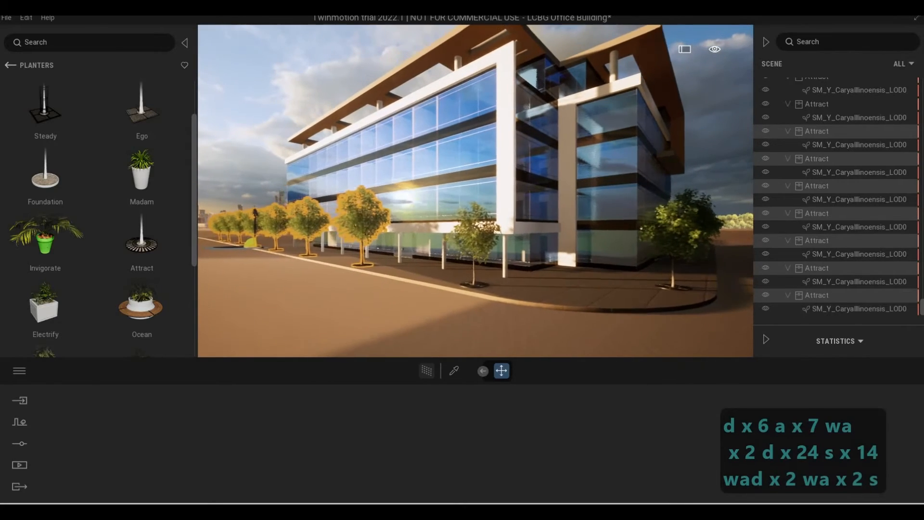
{"action": "key", "text": "d"}
{"action": "key", "text": "d"}
{"action": "key", "text": "d"}
{"action": "key", "text": "d"}
{"action": "key", "text": "d"}
{"action": "key", "text": "d"}
{"action": "key", "text": "d"}
{"action": "key", "text": "d"}
{"action": "key", "text": "d"}
{"action": "key", "text": "d"}
{"action": "key", "text": "d"}
{"action": "key", "text": "d"}
{"action": "key", "text": "d"}
{"action": "key", "text": "d"}
{"action": "key", "text": "d"}
{"action": "key", "text": "d"}
{"action": "key", "text": "d"}
{"action": "key", "text": "d"}
{"action": "key", "text": "d"}
{"action": "key", "text": "w"}
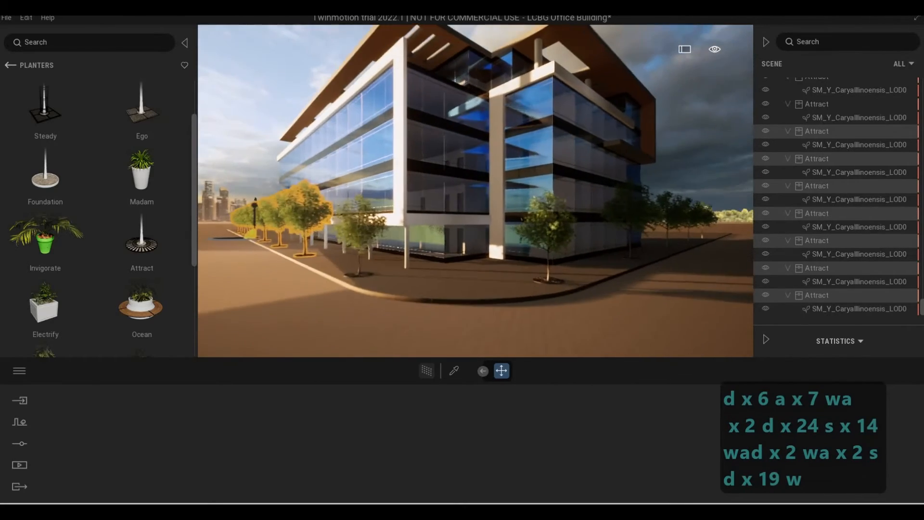
{"action": "key", "text": "s"}
{"action": "key", "text": "a"}
{"action": "key", "text": "d"}
{"action": "key", "text": "w"}
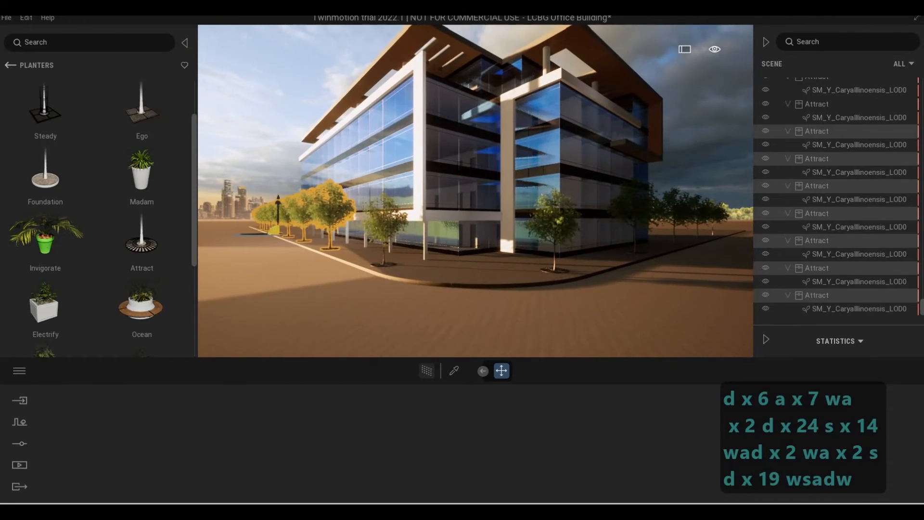
{"action": "key", "text": "a"}
{"action": "key", "text": "d"}
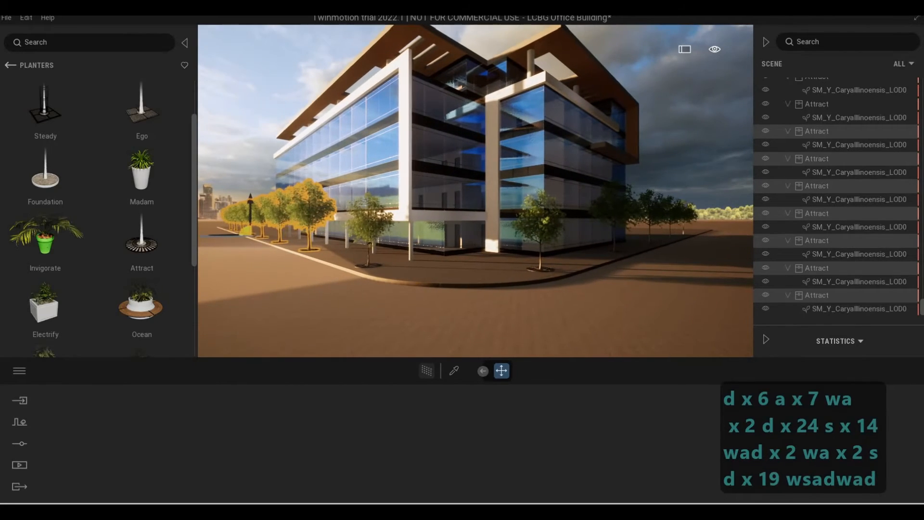
Step: Rotate the City background picture to 68° so the skyline stands beside the building's shaded side
{"action": "key", "text": "s"}
{"action": "key", "text": "a"}
{"action": "key", "text": "s"}
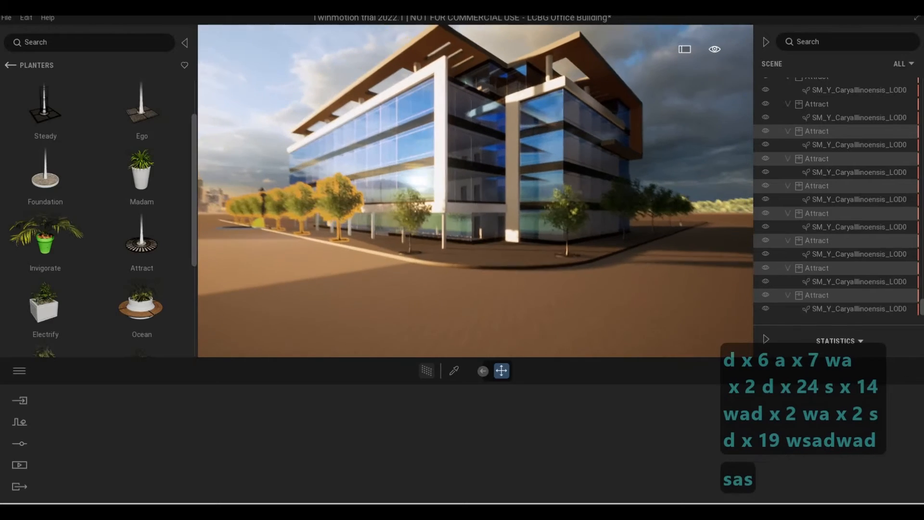
{"action": "key", "text": "w"}
{"action": "key", "text": "s"}
{"action": "key", "text": "w"}
{"action": "key", "text": "a"}
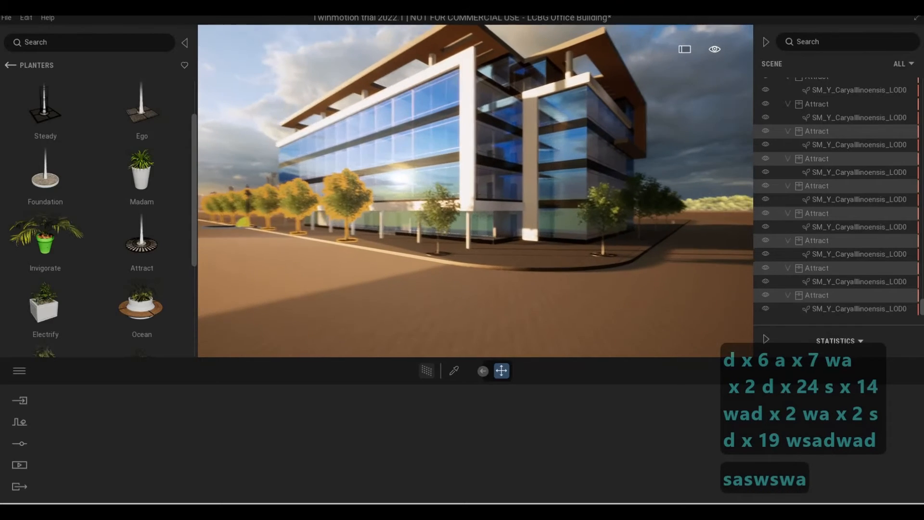
{"action": "key", "text": "d"}
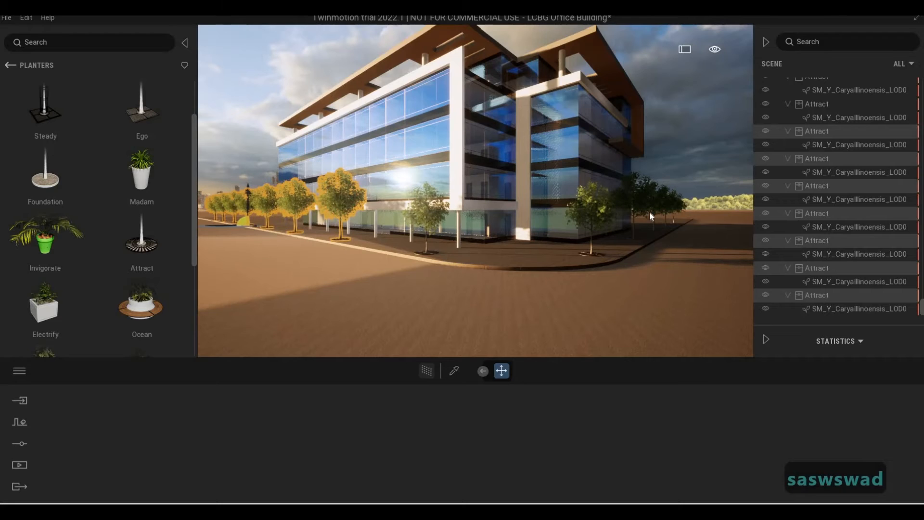
{"action": "left_click", "coordinate": [19, 445]}
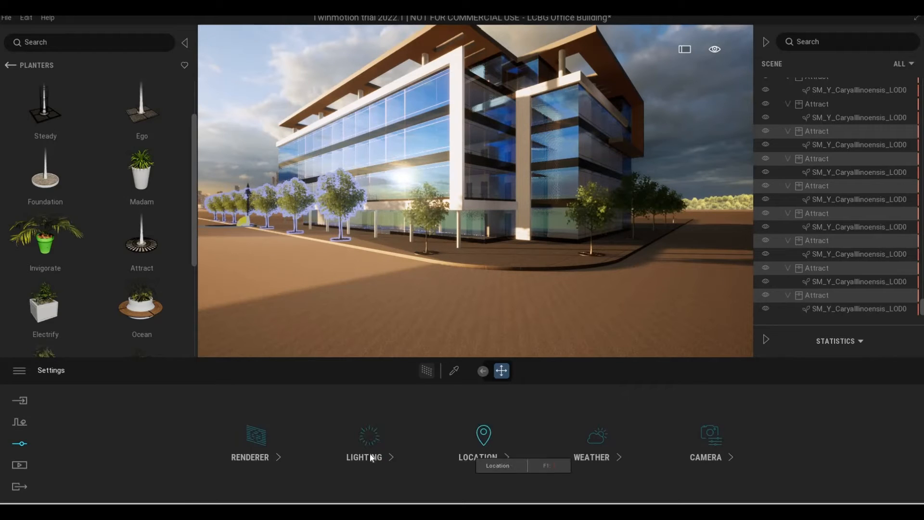
{"action": "left_click", "coordinate": [469, 455]}
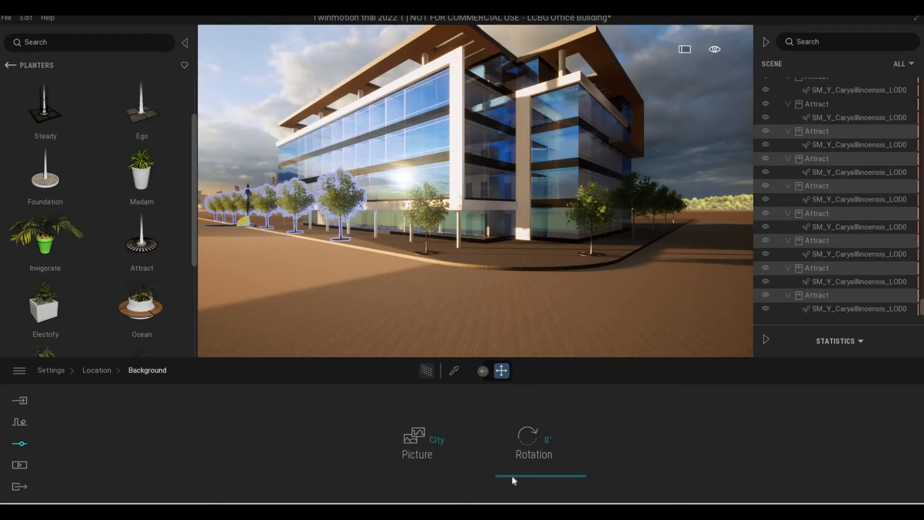
{"action": "mouse_move", "coordinate": [516, 469]}
{"action": "left_mouse_down"}
{"action": "mouse_move", "coordinate": [521, 456]}
{"action": "mouse_move", "coordinate": [520, 465]}
{"action": "left_mouse_up"}
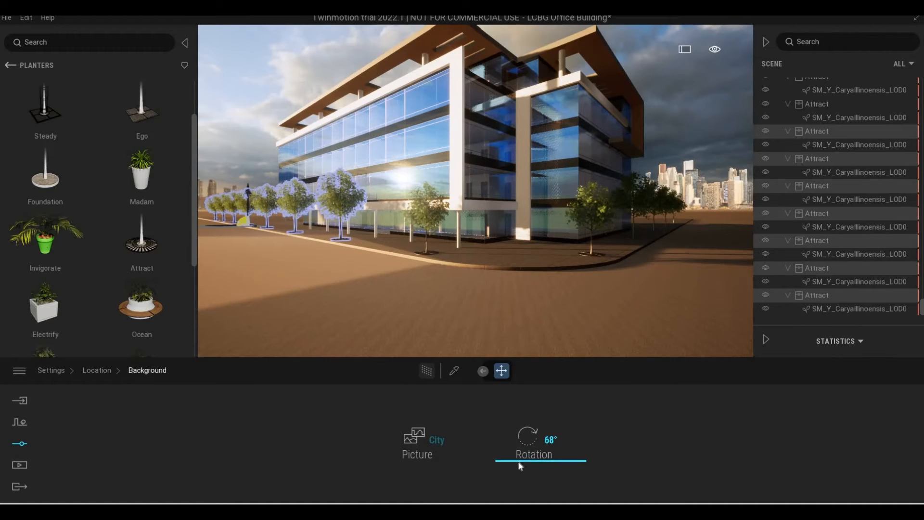
{"action": "key", "text": "Escape"}
{"action": "key", "text": "Escape"}
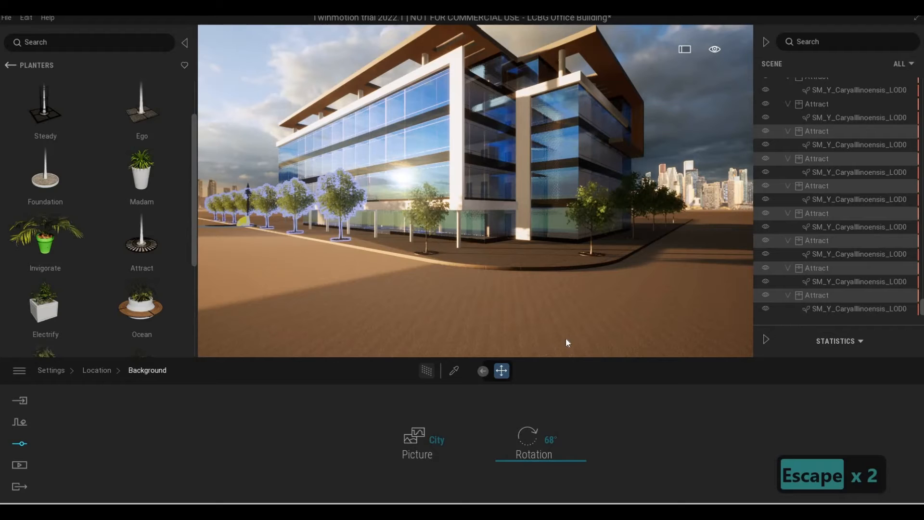
{"action": "key", "text": "Escape"}
{"action": "key", "text": "Escape"}
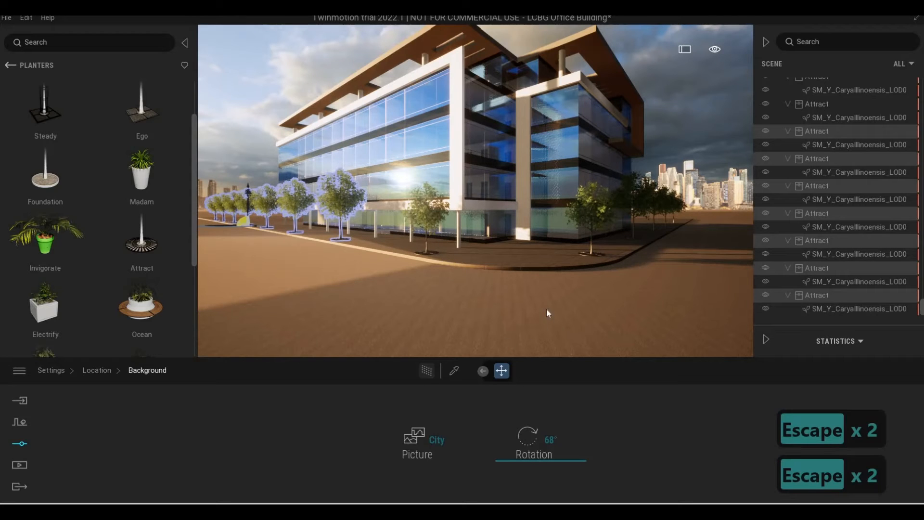
Step: Examine the rotated city skyline and the tree-lined corner from several heights, moving around toward the building's shaded side
{"action": "key", "text": "e"}
{"action": "key", "text": "e"}
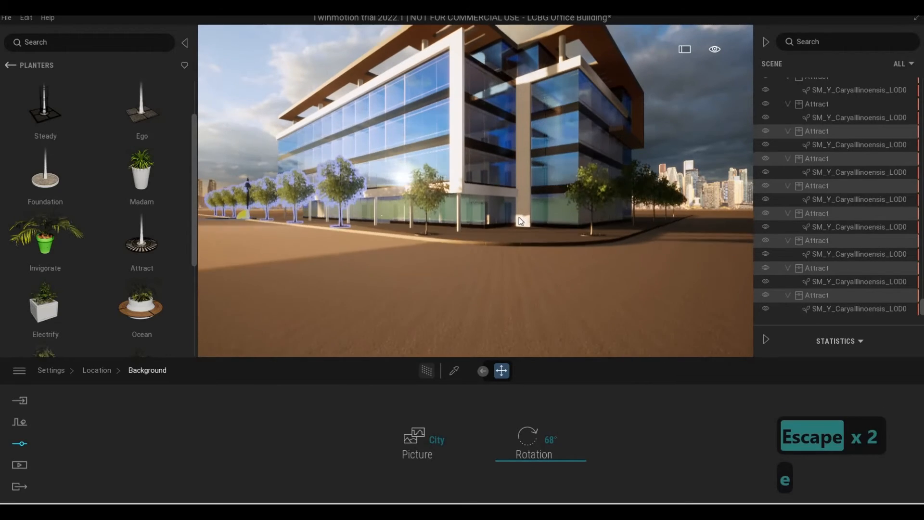
{"action": "key", "text": "q"}
{"action": "key", "text": "e"}
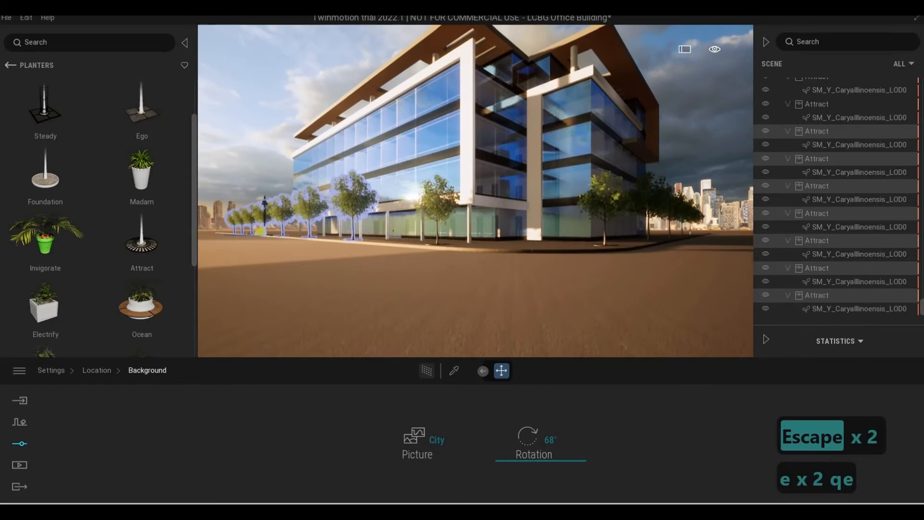
{"action": "key", "text": "q"}
{"action": "key", "text": "q"}
{"action": "key", "text": "d"}
{"action": "key", "text": "w"}
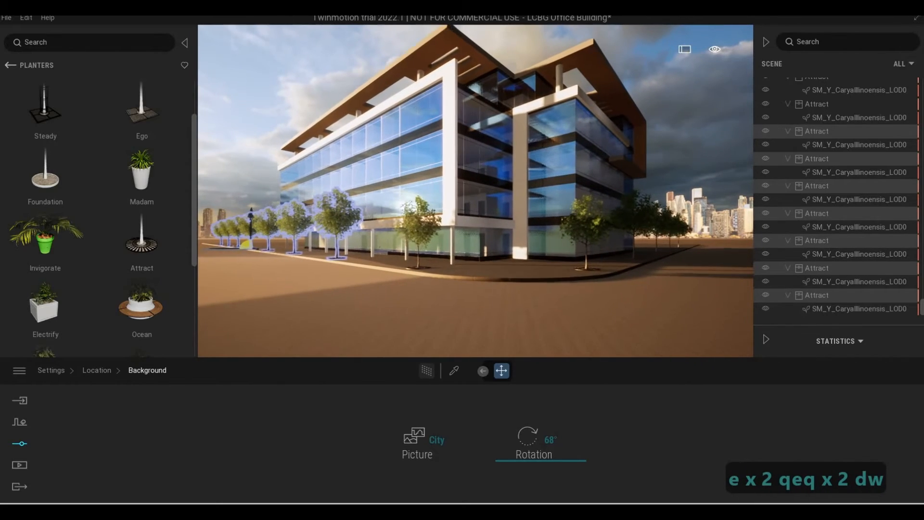
{"action": "key", "text": "d"}
{"action": "key", "text": "w"}
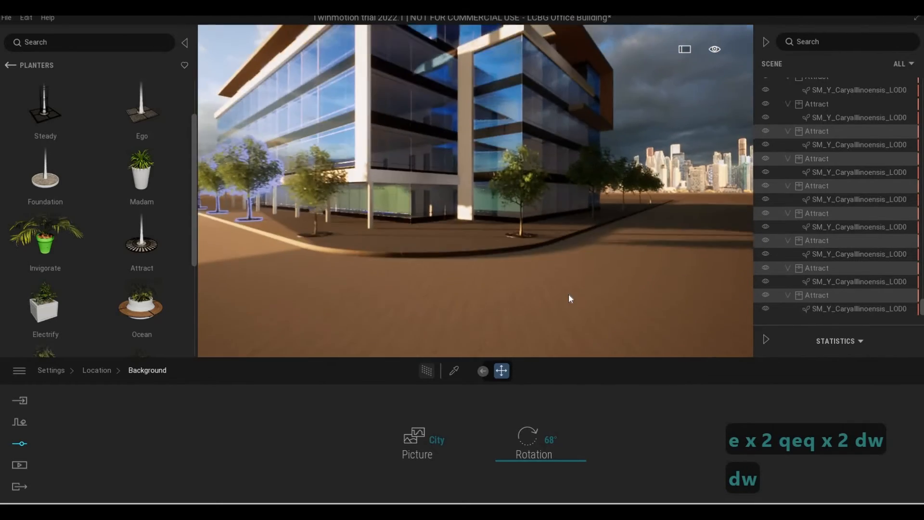
{"action": "key", "text": "w"}
{"action": "key", "text": "q"}
{"action": "key", "text": "d"}
{"action": "key", "text": "d"}
{"action": "key", "text": "d"}
{"action": "key", "text": "d"}
{"action": "key", "text": "d"}
{"action": "key", "text": "d"}
{"action": "key", "text": "d"}
{"action": "key", "text": "d"}
{"action": "key", "text": "d"}
{"action": "key", "text": "d"}
{"action": "key", "text": "d"}
{"action": "key", "text": "d"}
{"action": "key", "text": "d"}
{"action": "key", "text": "d"}
{"action": "key", "text": "d"}
{"action": "key", "text": "d"}
{"action": "key", "text": "d"}
{"action": "key", "text": "a"}
{"action": "key", "text": "a"}
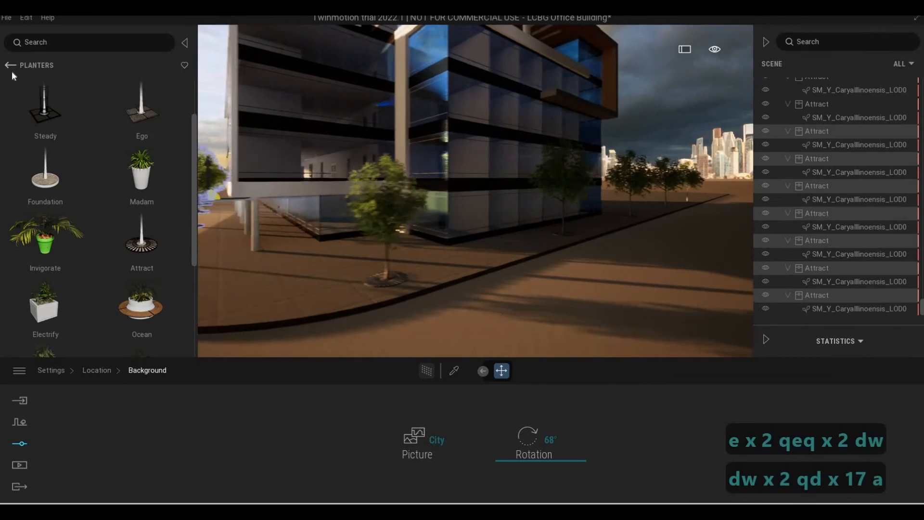
Step: Place a Sedan 01 from the vehicle library's cars on the road near the building's corner, along the shaded side's curb
{"action": "left_click", "coordinate": [9, 65]}
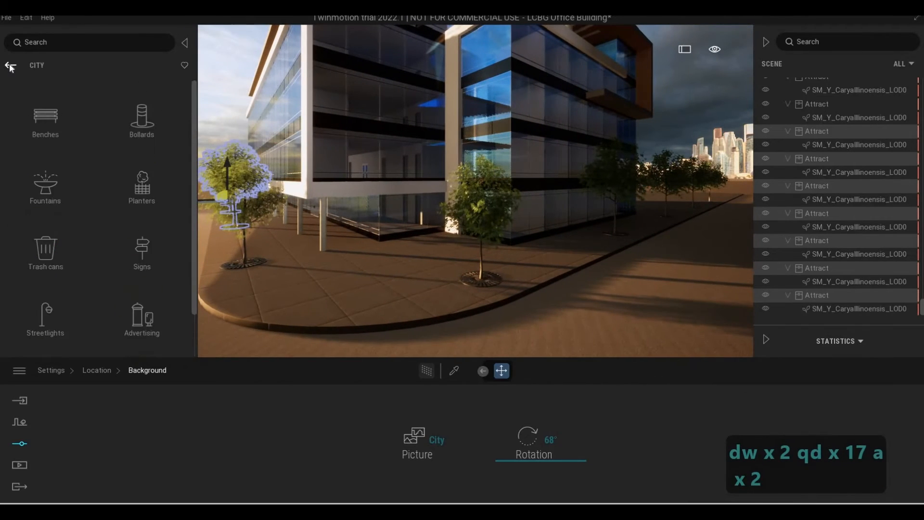
{"action": "left_click", "coordinate": [10, 64]}
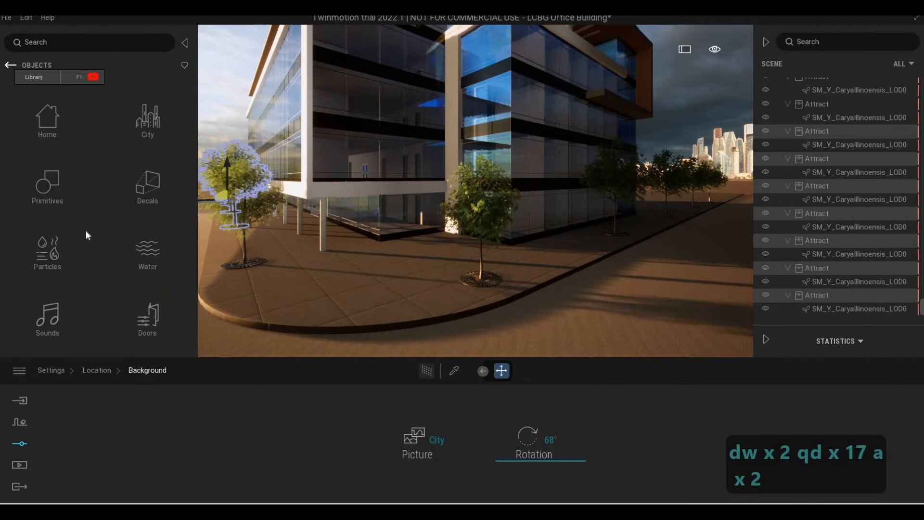
{"action": "left_click", "coordinate": [10, 65]}
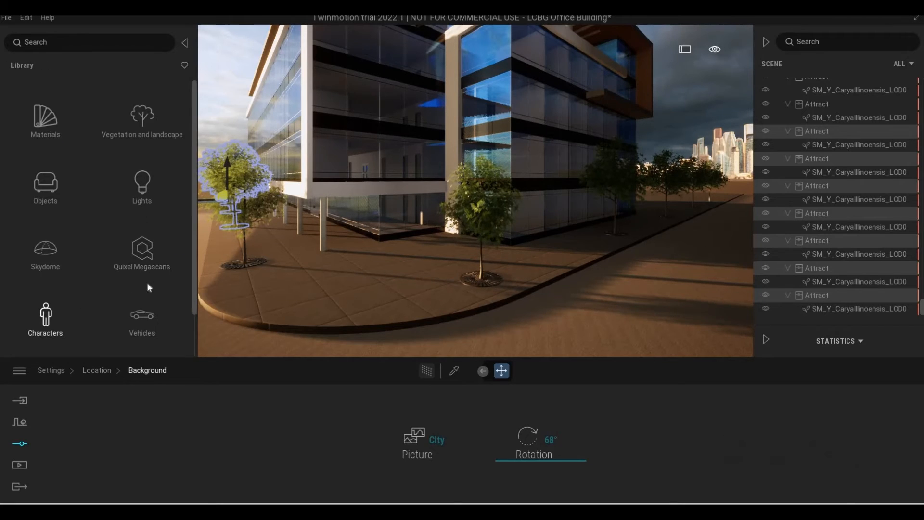
{"action": "left_click", "coordinate": [157, 314]}
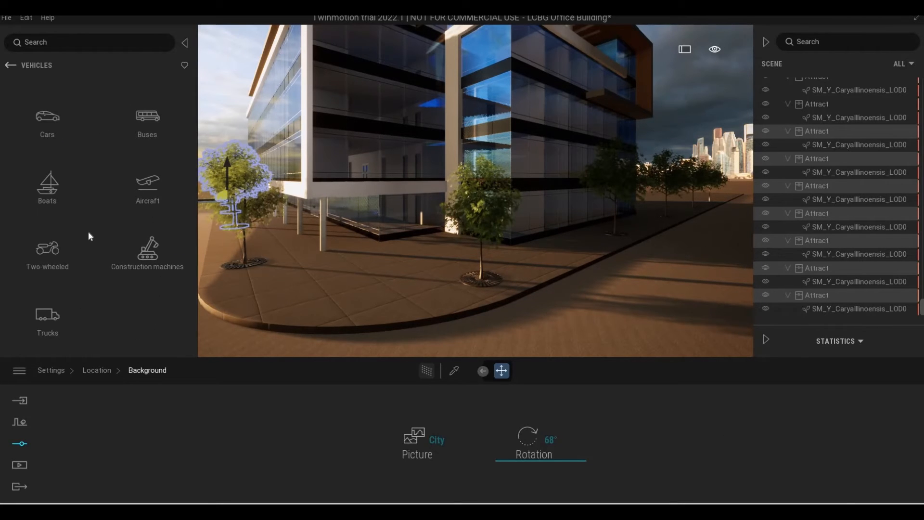
{"action": "left_click", "coordinate": [44, 123]}
{"action": "key", "text": "s"}
{"action": "key", "text": "s"}
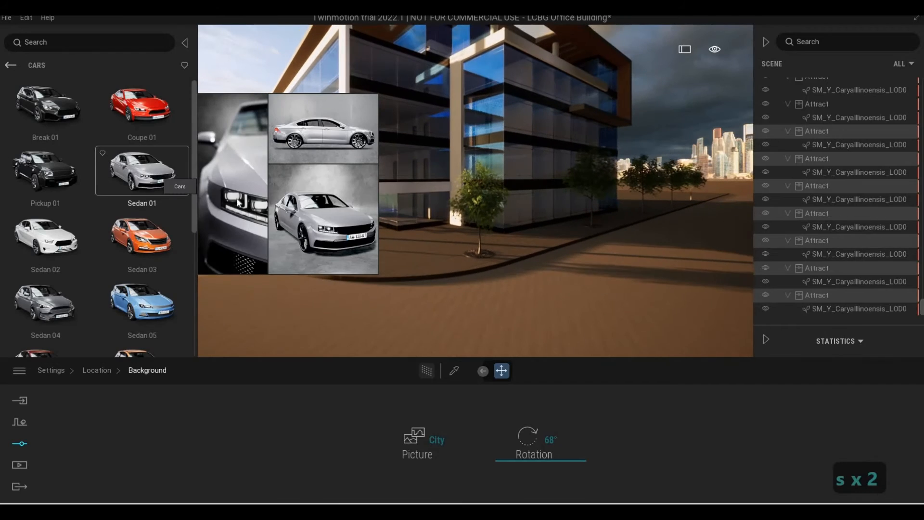
{"action": "left_click", "coordinate": [568, 267]}
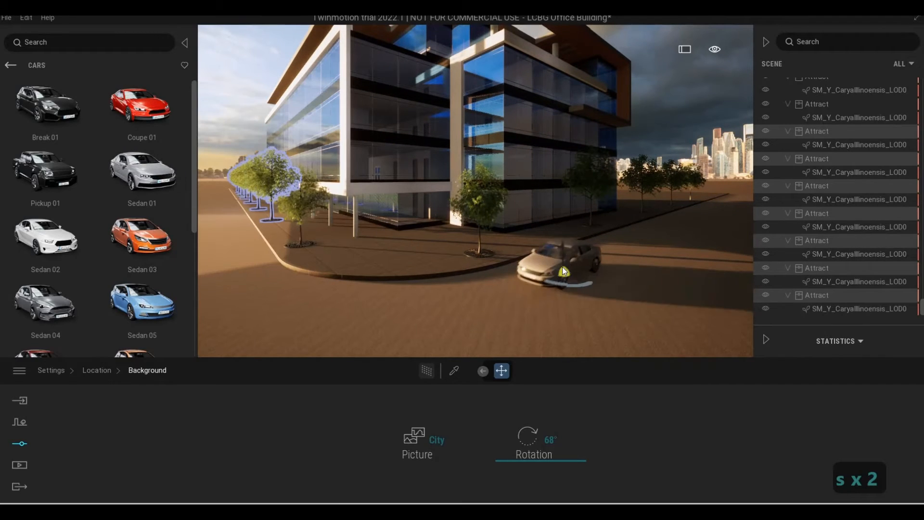
{"action": "left_click_drag", "start_coordinate": [567, 263], "coordinate": [586, 261]}
Step: Park a Sedan 03 and a Sedan 05 in line behind the Sedan 01 along the shaded side's curb
{"action": "key", "text": "d"}
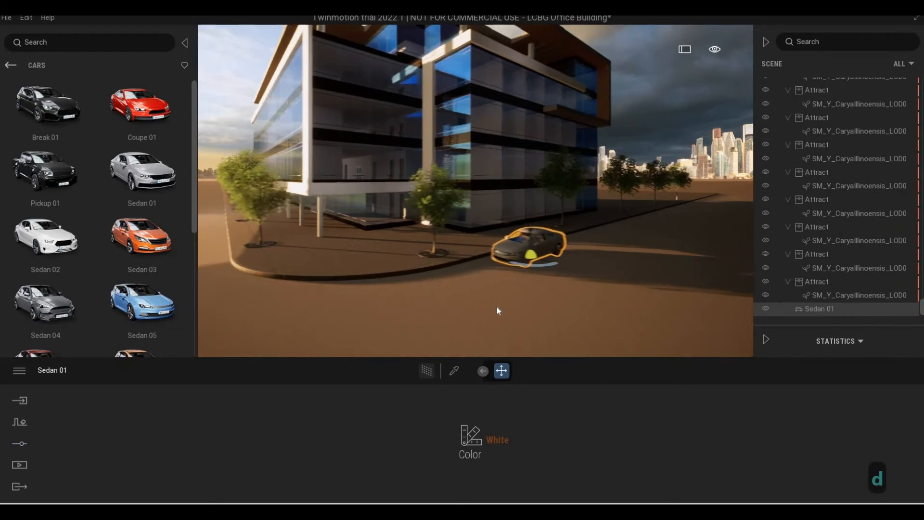
{"action": "key", "text": "w"}
{"action": "key", "text": "q"}
{"action": "key", "text": "s"}
{"action": "key", "text": "d"}
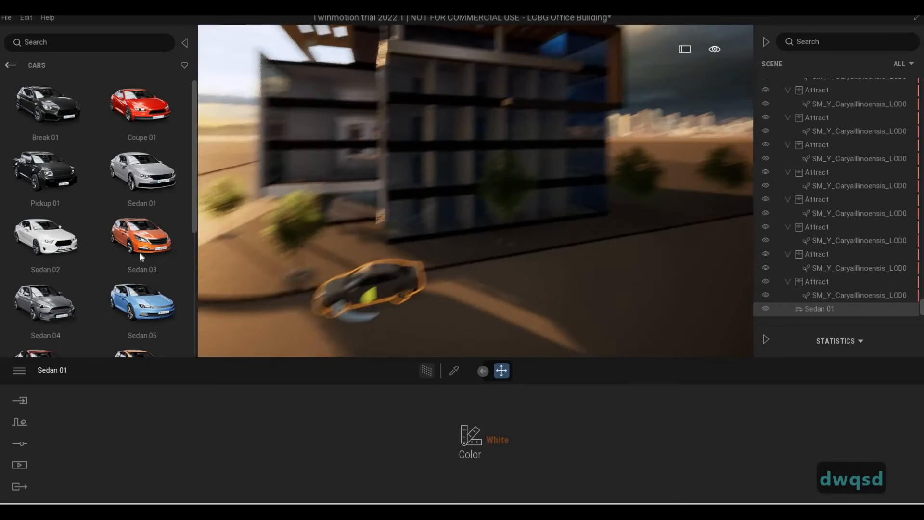
{"action": "key", "text": "d"}
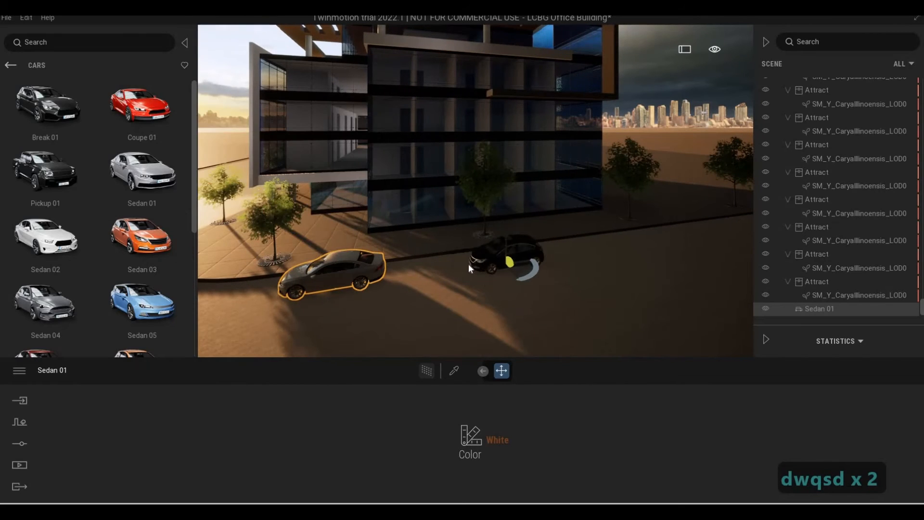
{"action": "left_click_drag", "start_coordinate": [469, 264], "coordinate": [475, 244]}
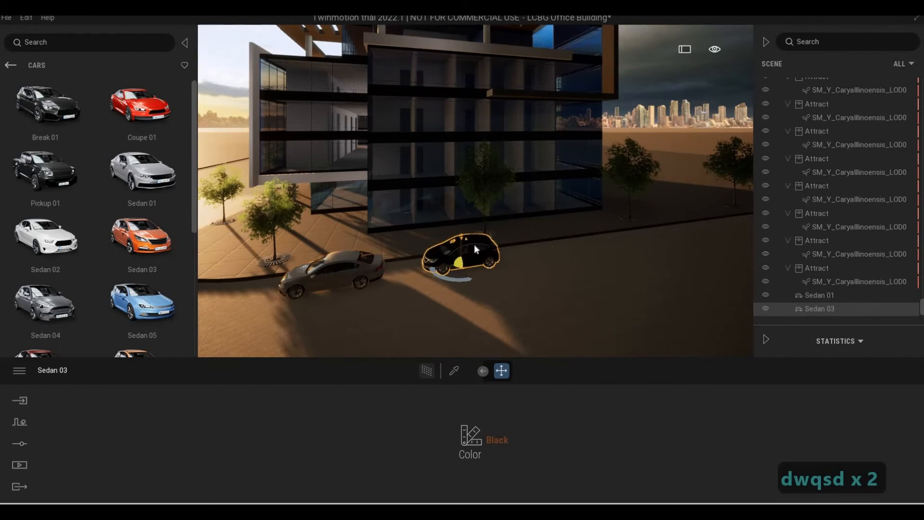
{"action": "left_click_drag", "start_coordinate": [142, 301], "coordinate": [579, 255]}
Step: Extend the row of parked cars along the shaded curb with a Sedan 04 and a Sedan 06
{"action": "key", "text": "d"}
{"action": "key", "text": "d"}
{"action": "key", "text": "d"}
{"action": "key", "text": "d"}
{"action": "key", "text": "d"}
{"action": "key", "text": "d"}
{"action": "key", "text": "w"}
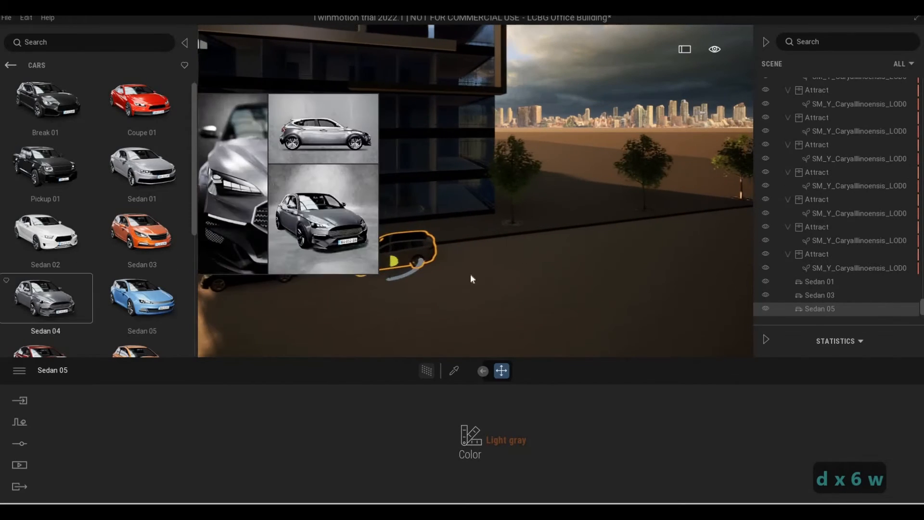
{"action": "left_click_drag", "start_coordinate": [470, 275], "coordinate": [482, 249]}
{"action": "left_click_drag", "start_coordinate": [47, 340], "coordinate": [565, 240]}
{"action": "key", "text": "d"}
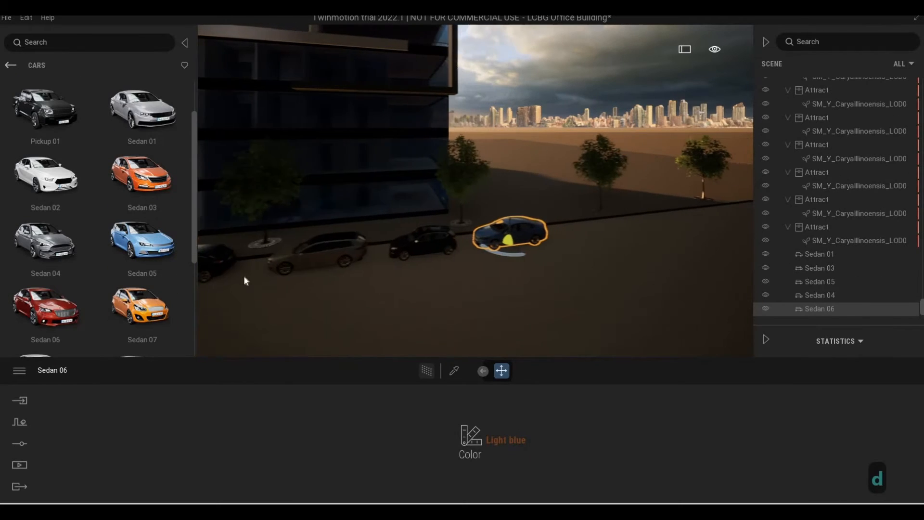
Step: Park a Sedan 07 behind the Sedan 06 and adjust its position along the curb
{"action": "left_click_drag", "start_coordinate": [142, 307], "coordinate": [583, 231]}
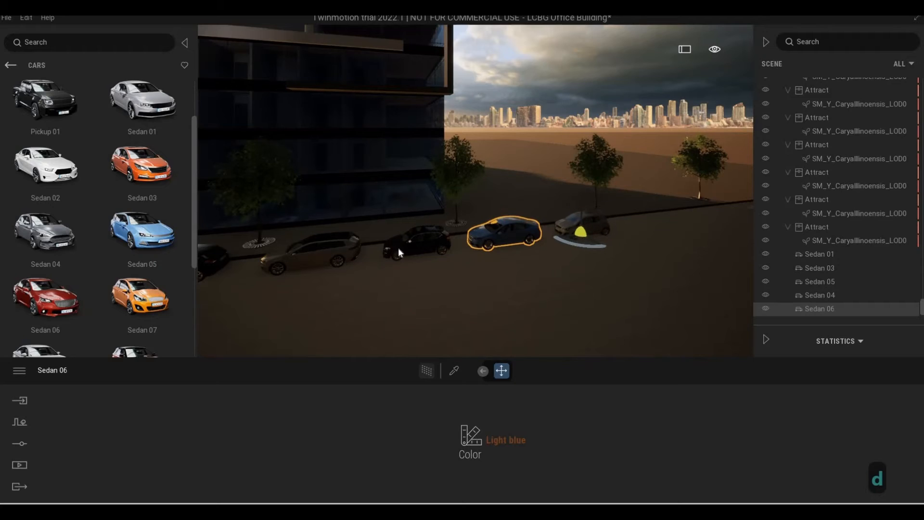
{"action": "left_click_drag", "start_coordinate": [147, 238], "coordinate": [535, 225]}
{"action": "left_click_drag", "start_coordinate": [676, 223], "coordinate": [618, 229]}
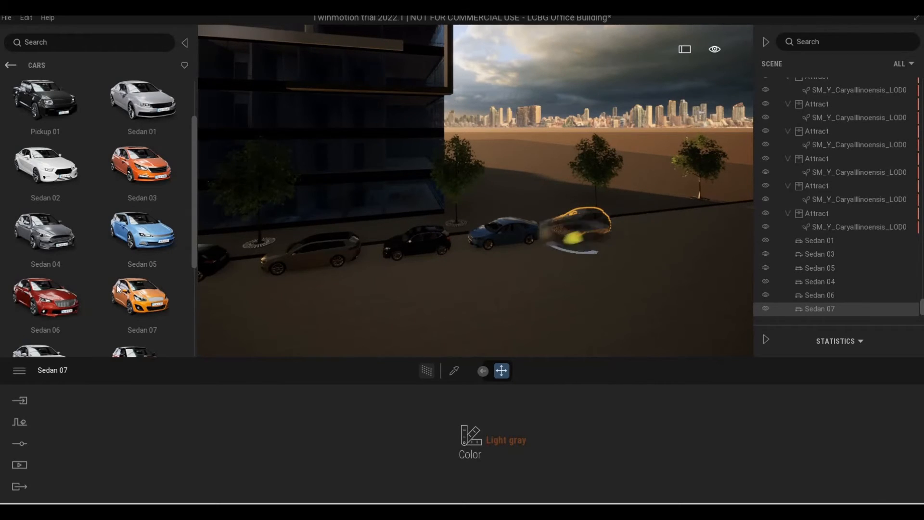
{"action": "left_click_drag", "start_coordinate": [144, 238], "coordinate": [86, 249]}
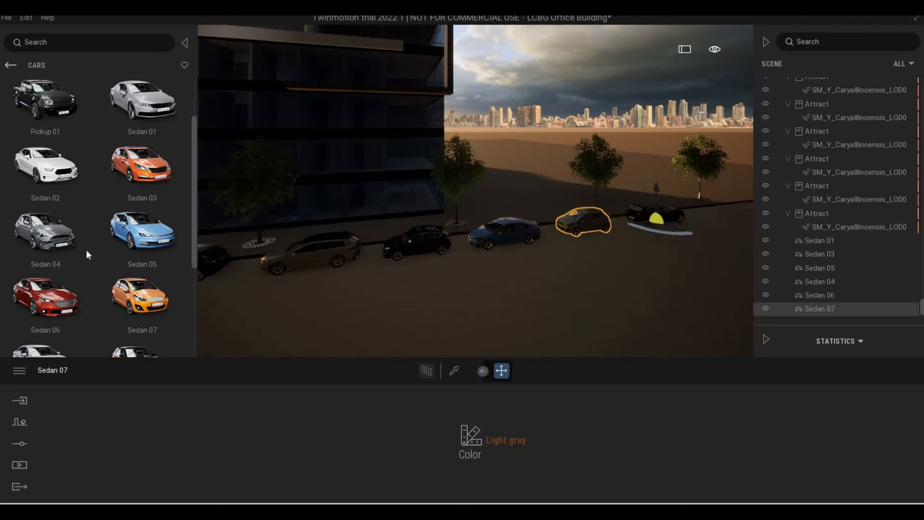
Step: Park a second Sedan 07 at the far end of the row, rotate it 180°, and clear the selection
{"action": "scroll", "coordinate": [144, 164], "scroll_direction": "down", "scroll_amount": 3}
{"action": "key", "text": "d"}
{"action": "key", "text": "w"}
{"action": "key", "text": "w"}
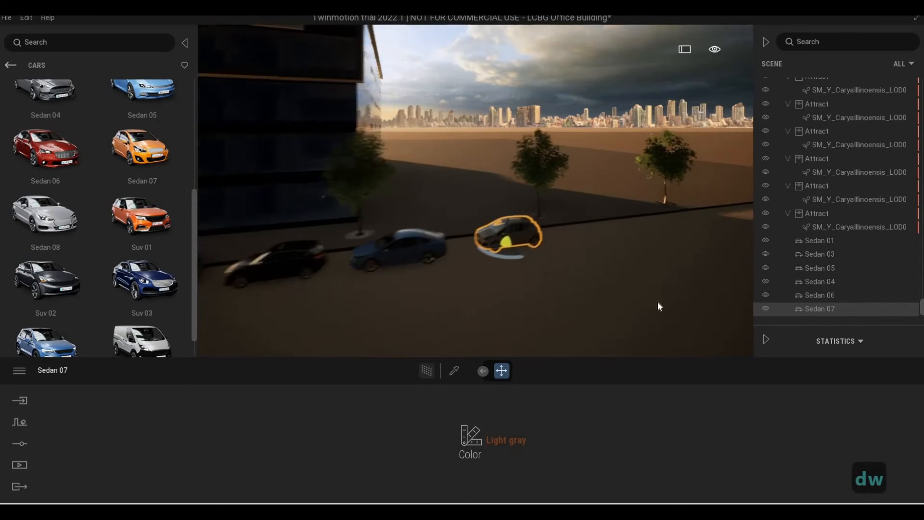
{"action": "key", "text": "s"}
{"action": "left_click_drag", "start_coordinate": [142, 147], "coordinate": [519, 260]}
{"action": "key", "text": "space"}
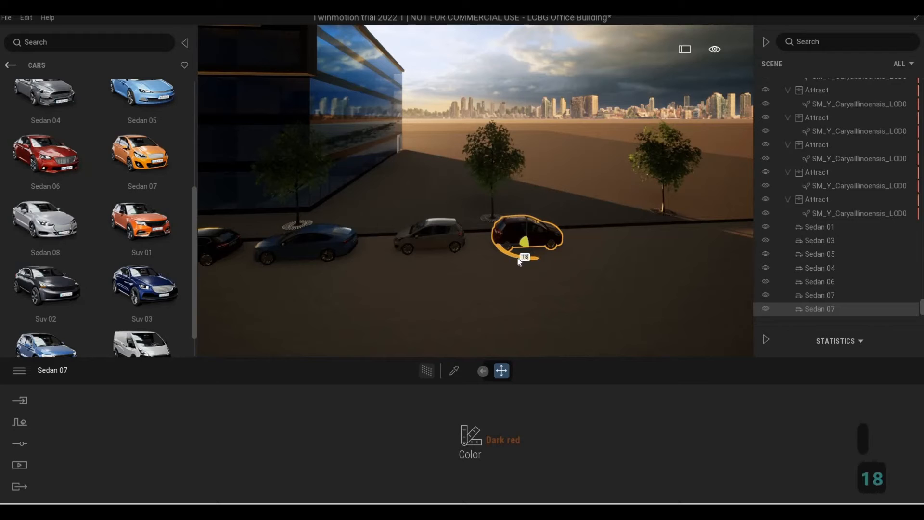
{"action": "key", "text": "Return"}
{"action": "key", "text": "Escape"}
Step: Examine the row of parked cars along the shaded curb, moving back to the building's corner view
{"action": "key", "text": "a"}
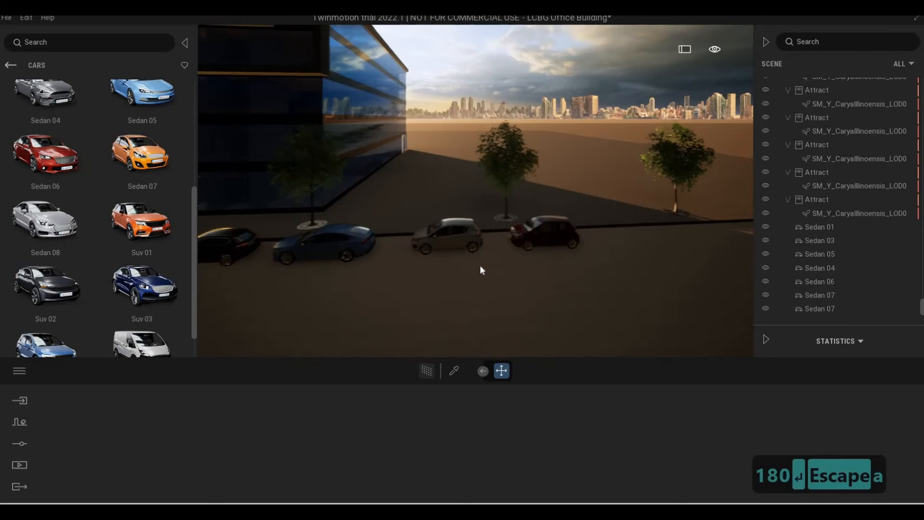
{"action": "key", "text": "s"}
{"action": "key", "text": "s"}
{"action": "key", "text": "s"}
{"action": "key", "text": "s"}
{"action": "key", "text": "e"}
{"action": "key", "text": "a"}
{"action": "key", "text": "a"}
{"action": "key", "text": "a"}
{"action": "key", "text": "a"}
{"action": "key", "text": "a"}
{"action": "key", "text": "a"}
{"action": "key", "text": "q"}
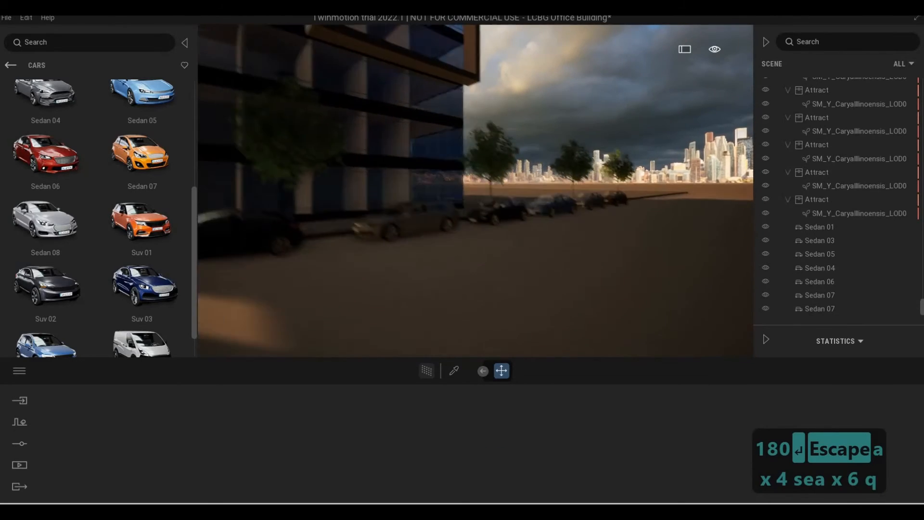
{"action": "key", "text": "s"}
{"action": "key", "text": "a"}
{"action": "key", "text": "a"}
{"action": "key", "text": "a"}
{"action": "key", "text": "a"}
{"action": "key", "text": "d"}
{"action": "key", "text": "a"}
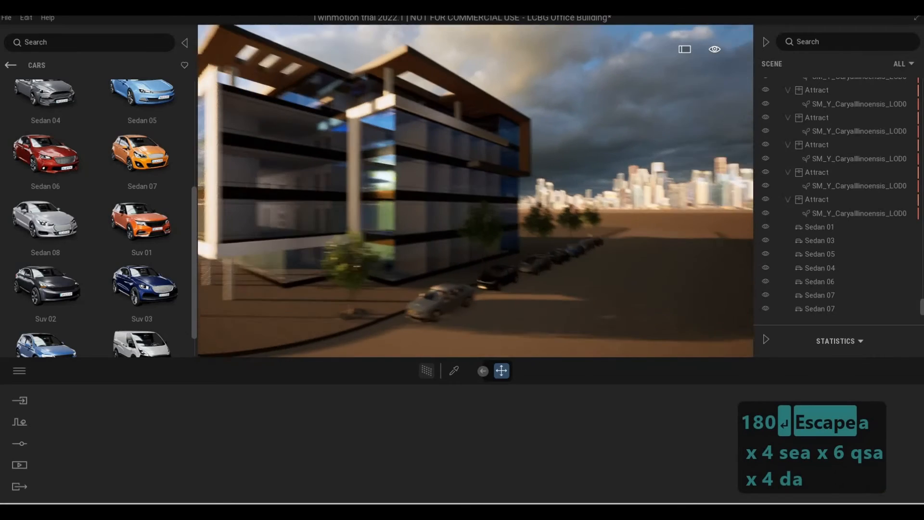
{"action": "key", "text": "e"}
{"action": "key", "text": "a"}
{"action": "key", "text": "a"}
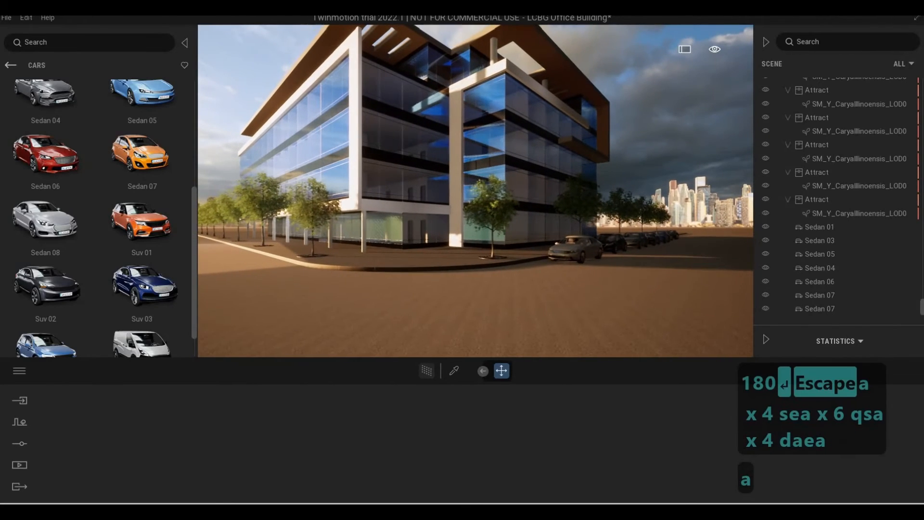
{"action": "key", "text": "w"}
{"action": "key", "text": "w"}
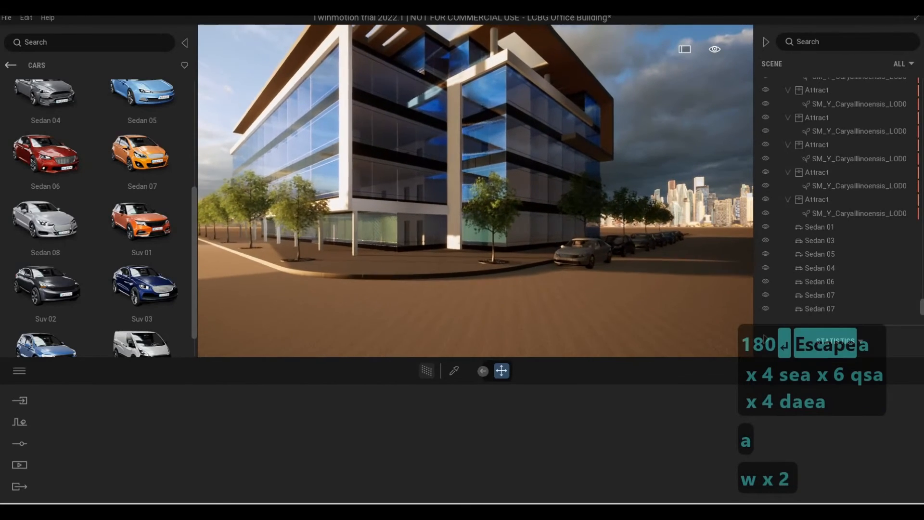
Step: Place a Suv 03 on the street along the building's sunlit long side and rotate it 90° to follow the curb
{"action": "key", "text": "a"}
{"action": "key", "text": "a"}
{"action": "key", "text": "a"}
{"action": "key", "text": "a"}
{"action": "key", "text": "a"}
{"action": "key", "text": "a"}
{"action": "key", "text": "a"}
{"action": "key", "text": "a"}
{"action": "key", "text": "a"}
{"action": "key", "text": "a"}
{"action": "key", "text": "w"}
{"action": "key", "text": "q"}
{"action": "key", "text": "a"}
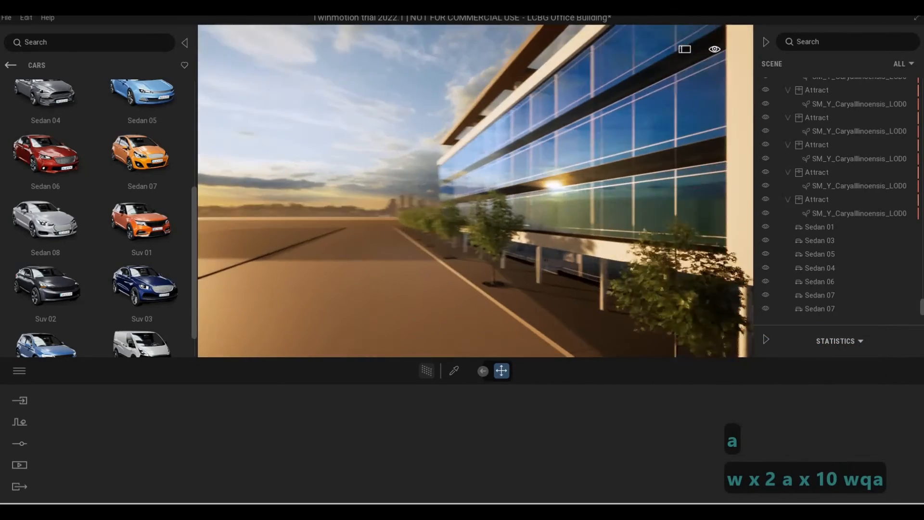
{"action": "key", "text": "w"}
{"action": "key", "text": "w"}
{"action": "key", "text": "w"}
{"action": "key", "text": "w"}
{"action": "key", "text": "w"}
{"action": "key", "text": "w"}
{"action": "key", "text": "w"}
{"action": "key", "text": "s"}
{"action": "key", "text": "d"}
{"action": "key", "text": "d"}
{"action": "key", "text": "d"}
{"action": "key", "text": "d"}
{"action": "key", "text": "d"}
{"action": "key", "text": "w"}
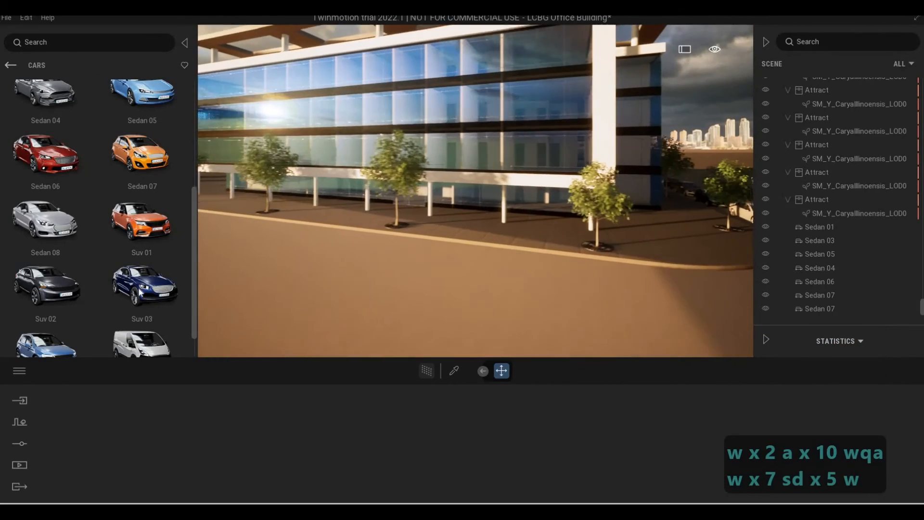
{"action": "left_click_drag", "start_coordinate": [392, 283], "coordinate": [447, 300]}
{"action": "key", "text": "w"}
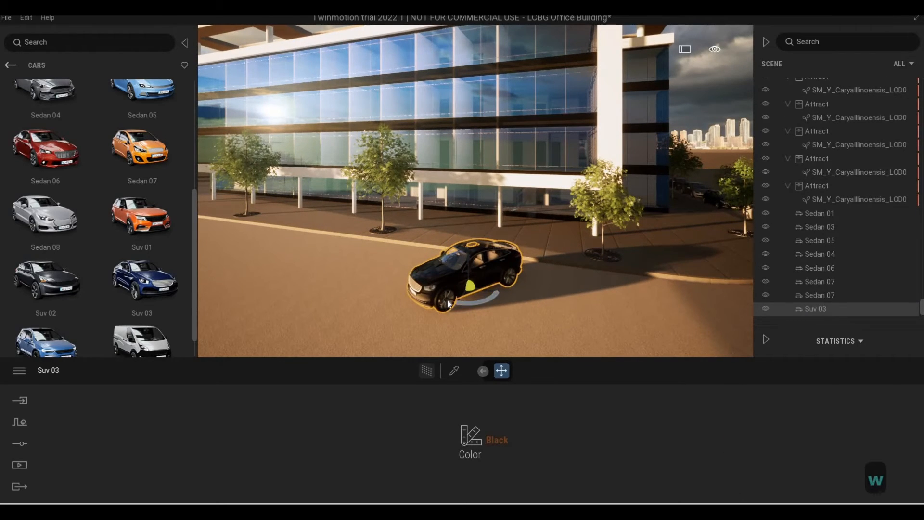
{"action": "key", "text": "ctrl+z"}
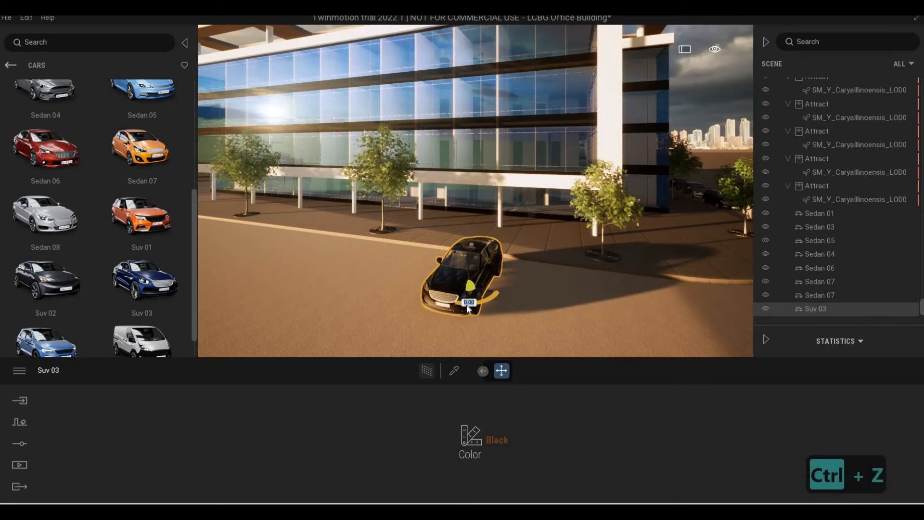
{"action": "type", "text": "90"}
{"action": "key", "text": "Return"}
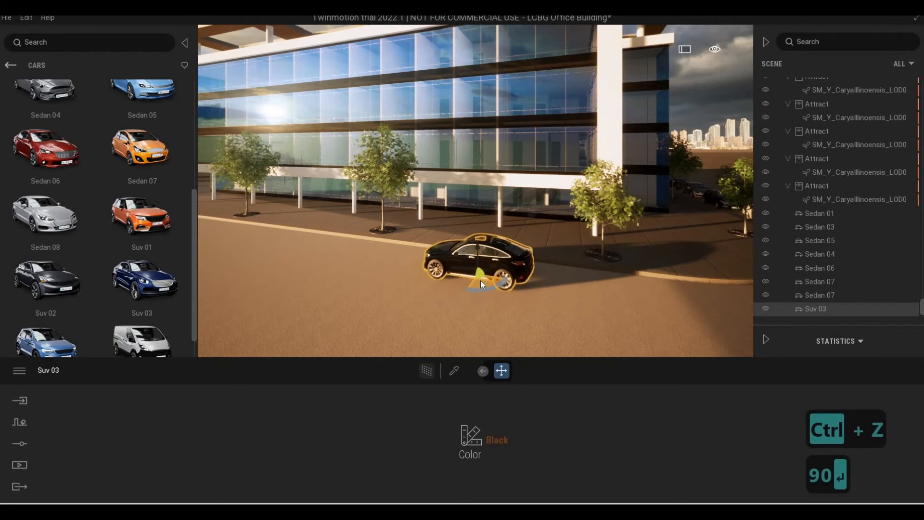
Step: Shift the Suv 03 sideways so it stands parked close to the curb beside the trees
{"action": "key", "text": "d"}
{"action": "key", "text": "d"}
{"action": "key", "text": "d"}
{"action": "key", "text": "d"}
{"action": "key", "text": "d"}
{"action": "key", "text": "d"}
{"action": "key", "text": "d"}
{"action": "key", "text": "d"}
{"action": "key", "text": "d"}
{"action": "key", "text": "d"}
{"action": "key", "text": "d"}
{"action": "key", "text": "d"}
{"action": "key", "text": "d"}
{"action": "key", "text": "d"}
{"action": "key", "text": "d"}
{"action": "key", "text": "d"}
{"action": "key", "text": "d"}
{"action": "key", "text": "d"}
{"action": "key", "text": "d"}
{"action": "key", "text": "d"}
{"action": "key", "text": "d"}
{"action": "key", "text": "d"}
{"action": "key", "text": "d"}
{"action": "key", "text": "d"}
{"action": "key", "text": "d"}
{"action": "key", "text": "d"}
{"action": "key", "text": "d"}
{"action": "key", "text": "d"}
{"action": "key", "text": "d"}
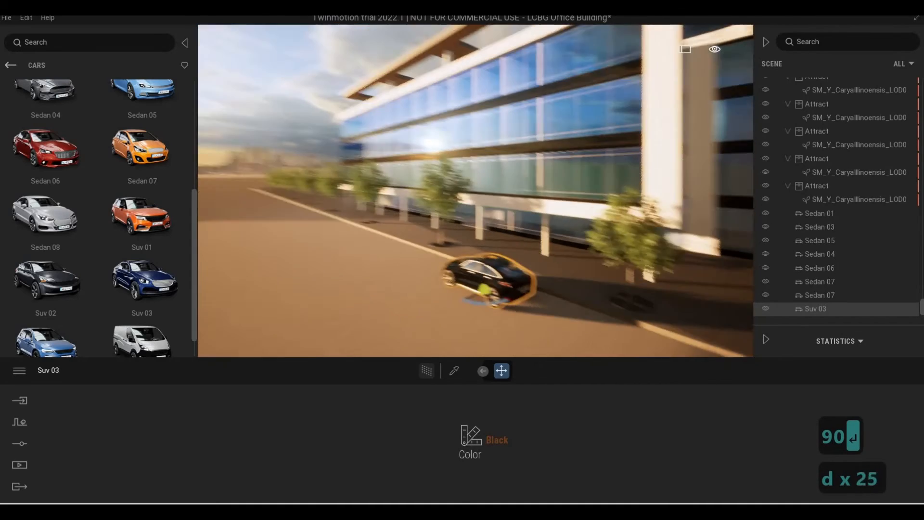
{"action": "key", "text": "w"}
{"action": "key", "text": "w"}
{"action": "key", "text": "w"}
{"action": "key", "text": "w"}
{"action": "key", "text": "w"}
{"action": "key", "text": "w"}
{"action": "key", "text": "w"}
{"action": "key", "text": "d"}
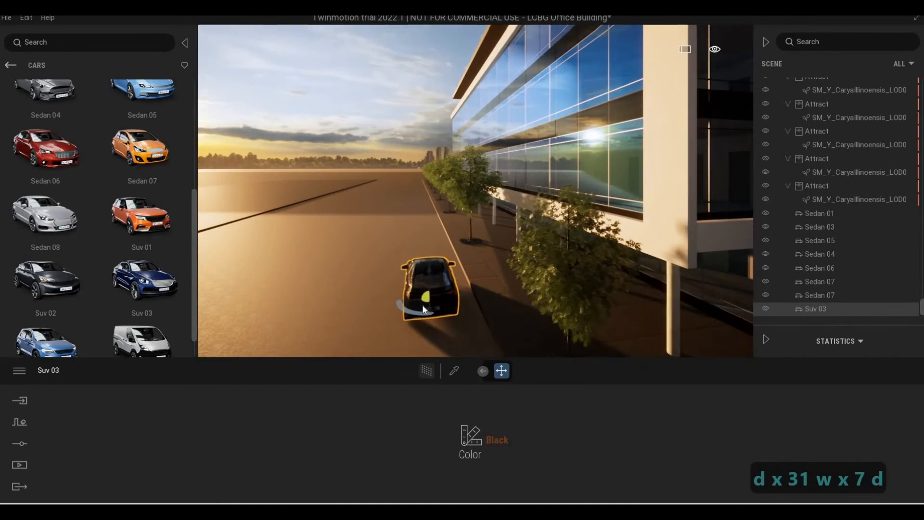
{"action": "key", "text": "w"}
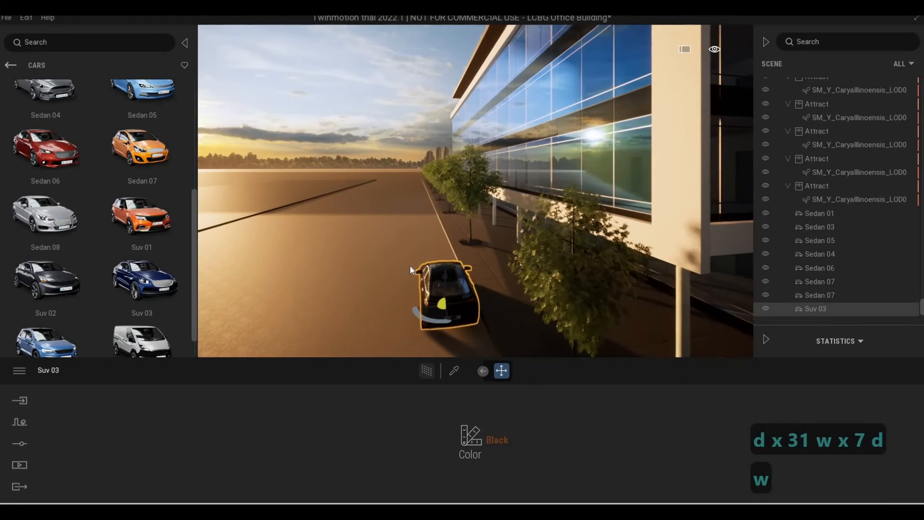
Step: Park a Van 01 farther along the sunlit curb ahead of the Suv 03, rotated 90° to line up with the street
{"action": "key", "text": "a"}
{"action": "key", "text": "w"}
{"action": "key", "text": "w"}
{"action": "key", "text": "w"}
{"action": "key", "text": "w"}
{"action": "key", "text": "w"}
{"action": "key", "text": "w"}
{"action": "key", "text": "w"}
{"action": "key", "text": "w"}
{"action": "key", "text": "w"}
{"action": "key", "text": "w"}
{"action": "key", "text": "w"}
{"action": "key", "text": "w"}
{"action": "key", "text": "w"}
{"action": "key", "text": "w"}
{"action": "key", "text": "w"}
{"action": "key", "text": "w"}
{"action": "key", "text": "w"}
{"action": "key", "text": "w"}
{"action": "key", "text": "w"}
{"action": "key", "text": "w"}
{"action": "key", "text": "w"}
{"action": "key", "text": "w"}
{"action": "key", "text": "w"}
{"action": "key", "text": "w"}
{"action": "key", "text": "w"}
{"action": "key", "text": "w"}
{"action": "key", "text": "w"}
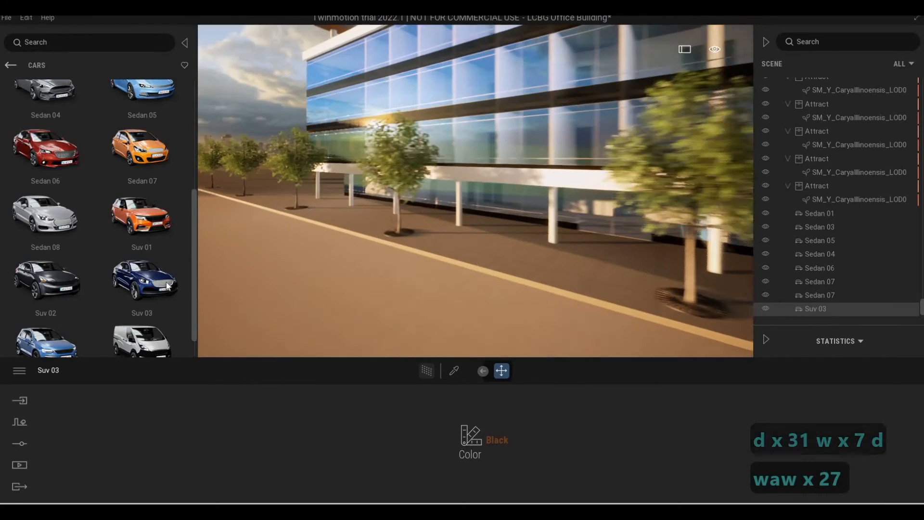
{"action": "mouse_move", "coordinate": [142, 339]}
{"action": "left_click_drag", "start_coordinate": [429, 276], "coordinate": [425, 277]}
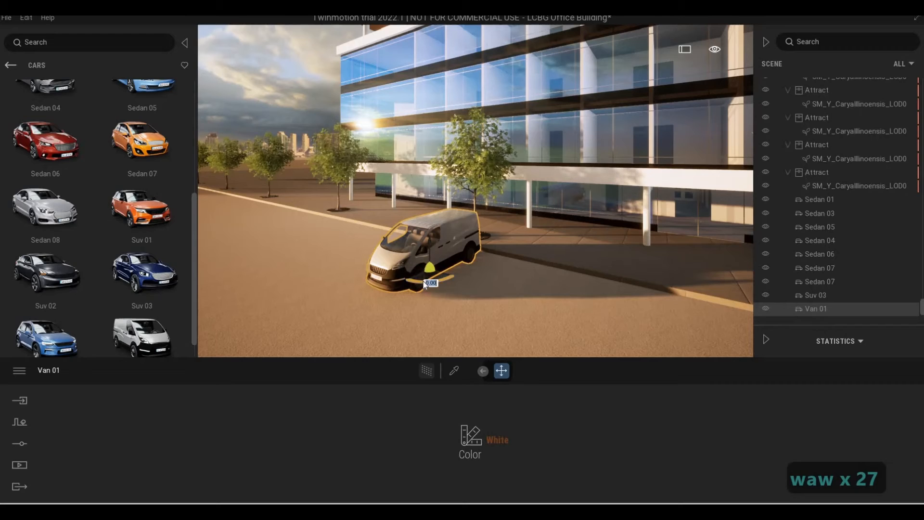
{"action": "type", "text": "90"}
{"action": "key", "text": "Return"}
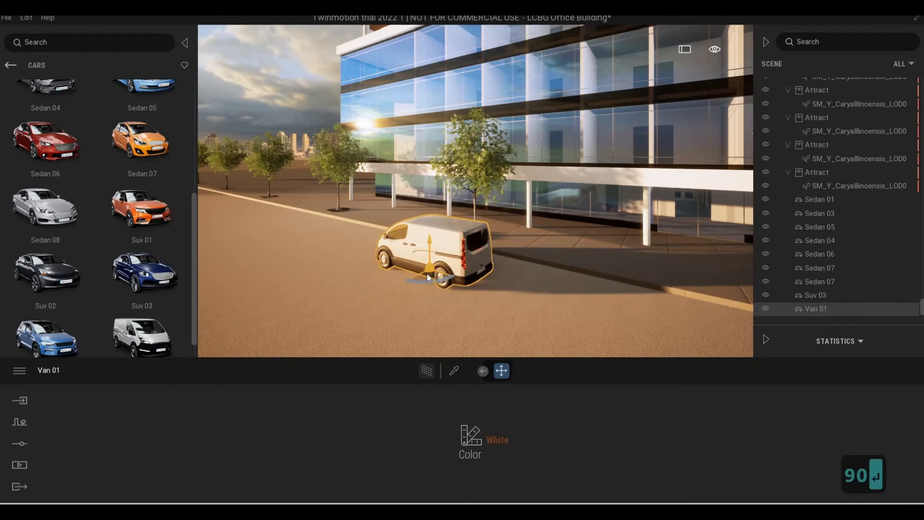
{"action": "key", "text": "d"}
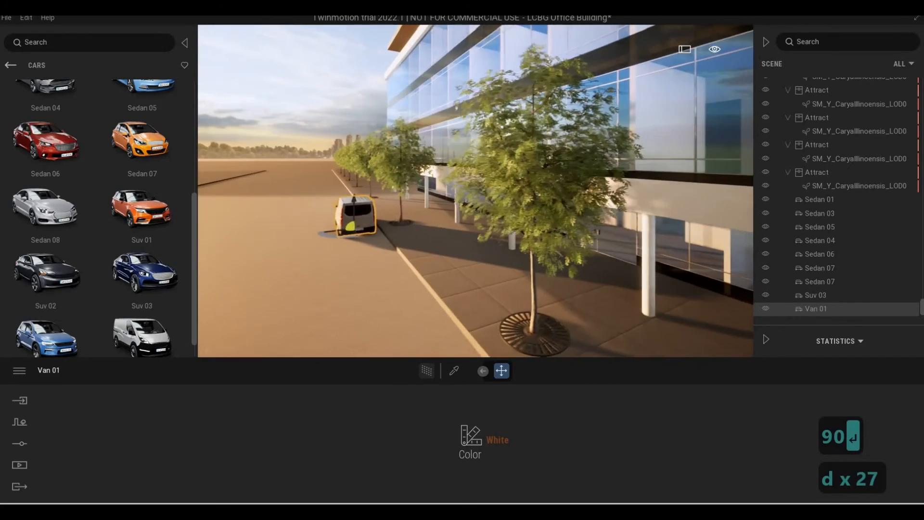
Step: Examine the vehicles parked along both sides of the building from its corner and preview the remaining car models
{"action": "key", "text": "a"}
{"action": "key", "text": "s"}
{"action": "key", "text": "d"}
{"action": "key", "text": "s"}
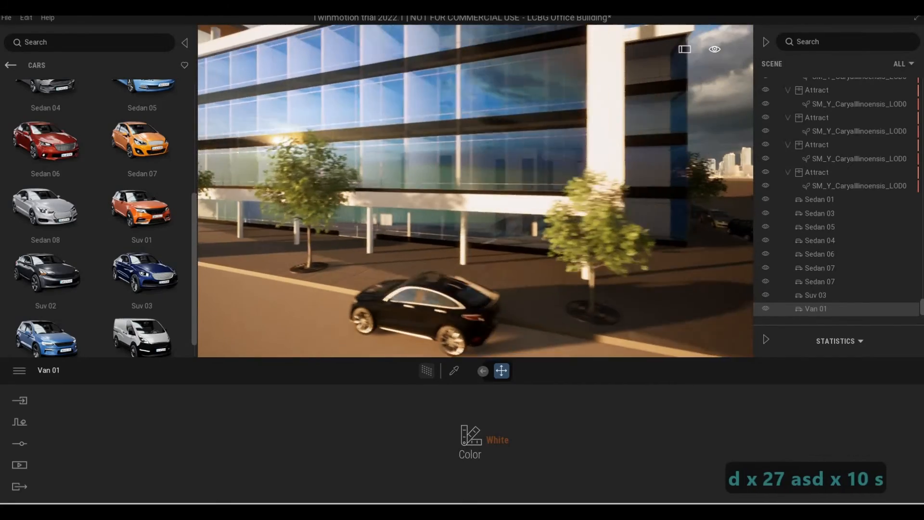
{"action": "key", "text": "e"}
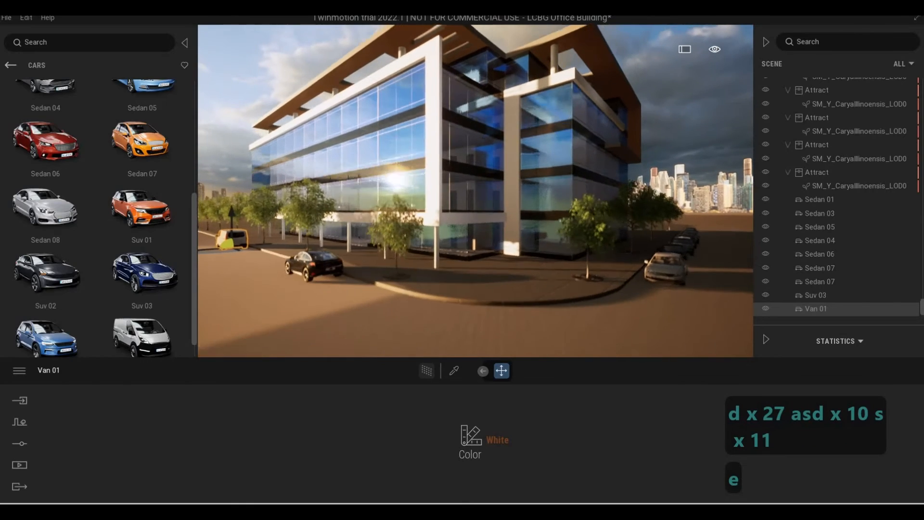
{"action": "key", "text": "d"}
{"action": "key", "text": "q"}
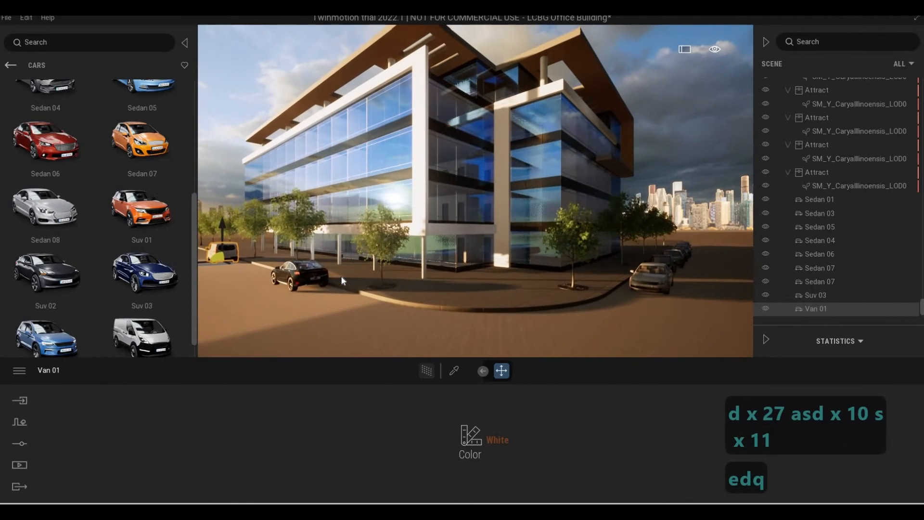
{"action": "key", "text": "a"}
{"action": "key", "text": "d"}
{"action": "scroll", "coordinate": [85, 318], "scroll_direction": "down", "scroll_amount": 1}
{"action": "mouse_move", "coordinate": [84, 319]}
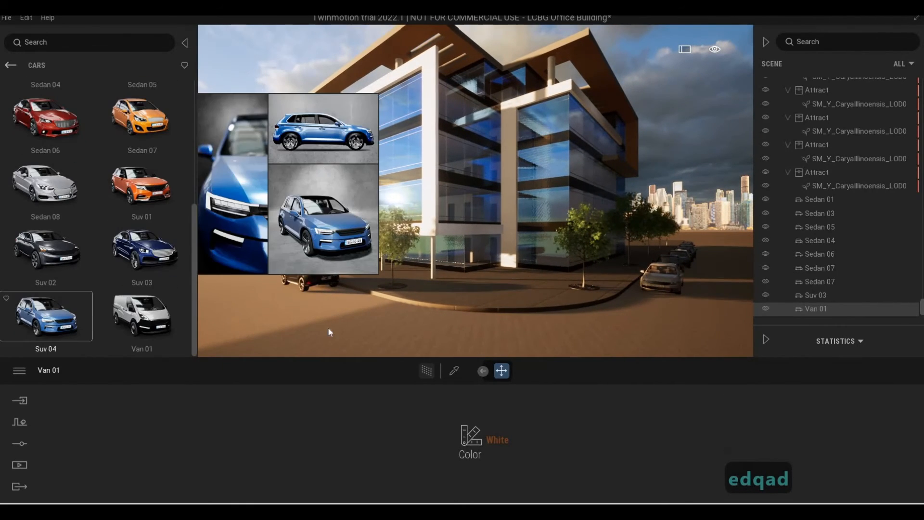
Step: Place a Suv 02 farther along the sunlit curb and rotate it 90° to follow the street
{"action": "key", "text": "w"}
{"action": "key", "text": "q"}
{"action": "key", "text": "a"}
{"action": "key", "text": "w"}
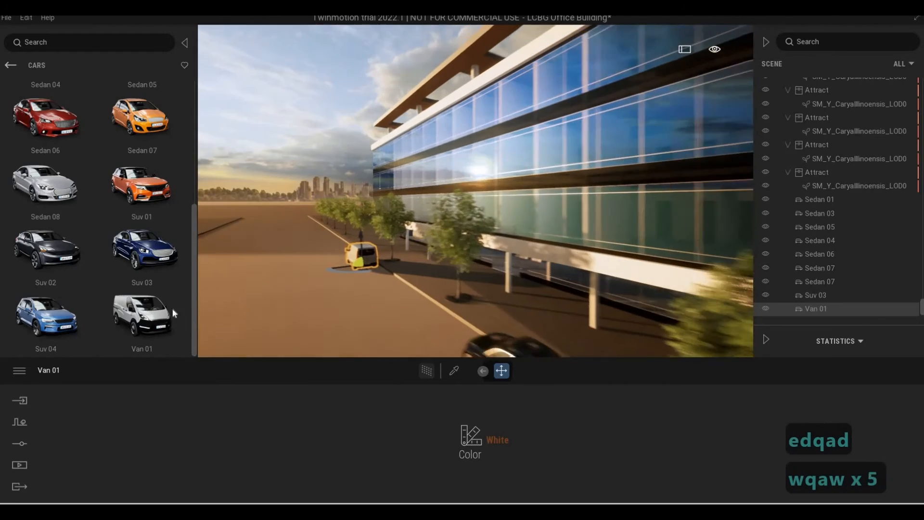
{"action": "key", "text": "w"}
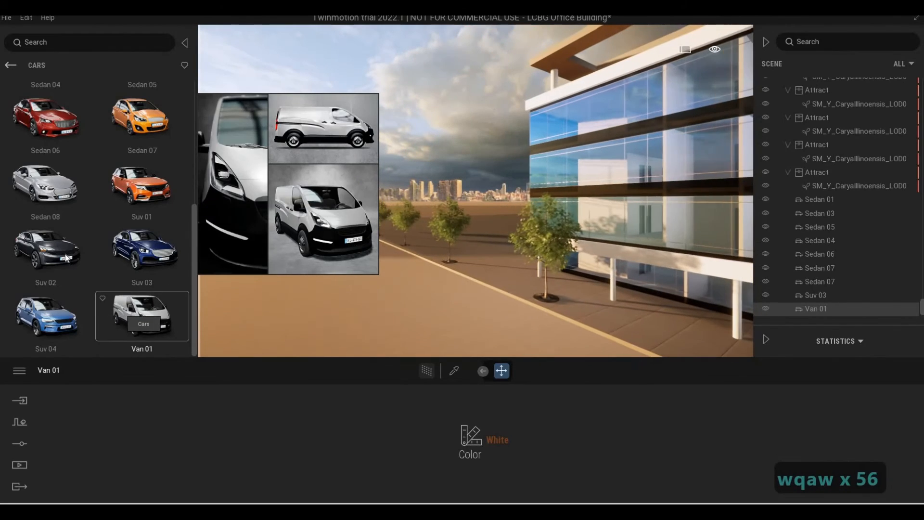
{"action": "left_click_drag", "start_coordinate": [434, 321], "coordinate": [499, 342]}
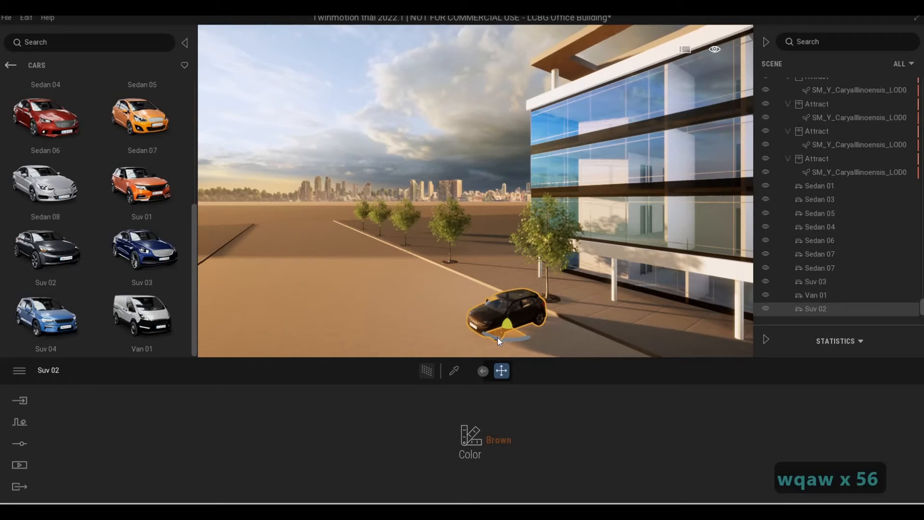
{"action": "left_click", "coordinate": [498, 337]}
{"action": "type", "text": "9"}
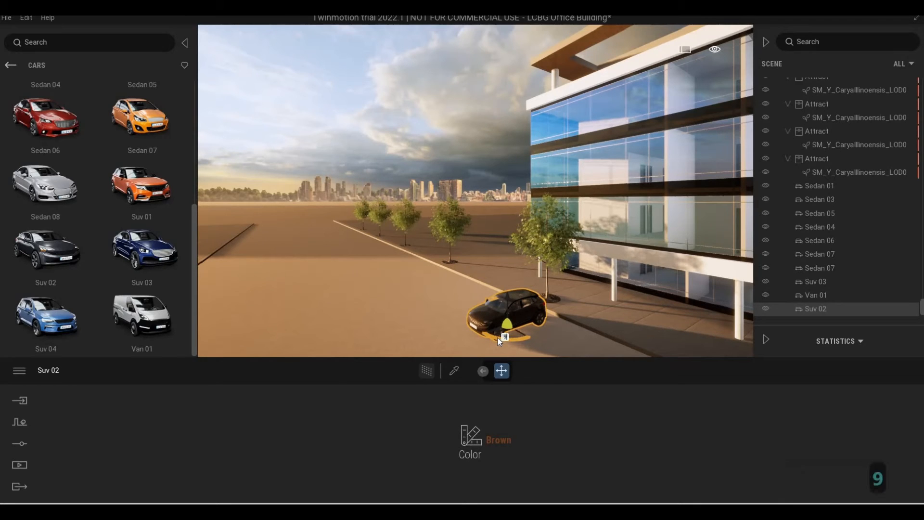
{"action": "type", "text": "0"}
{"action": "key", "text": "Return"}
Step: Align the Suv 02 with the van along the curb, and return the library to the Vehicles categories
{"action": "key", "text": "s"}
{"action": "key", "text": "d"}
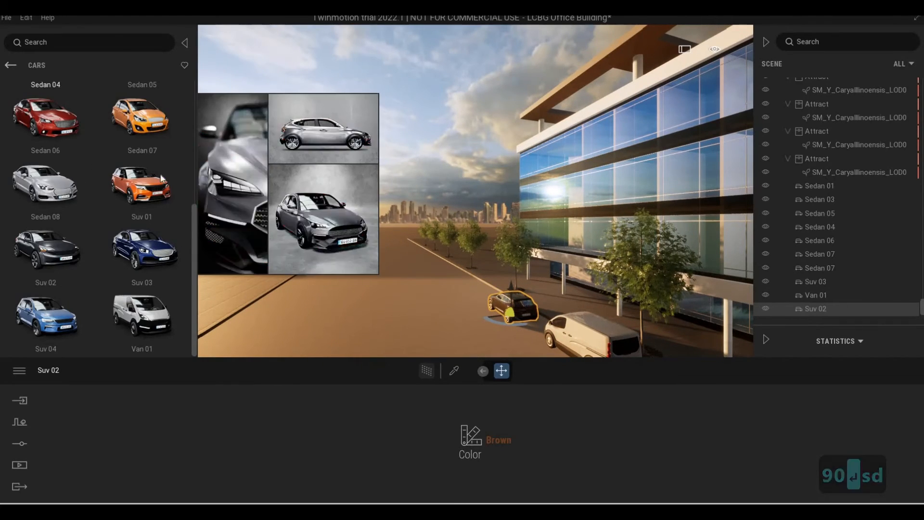
{"action": "left_click", "coordinate": [10, 65]}
{"action": "key", "text": "d"}
{"action": "key", "text": "d"}
{"action": "key", "text": "d"}
{"action": "key", "text": "d"}
{"action": "key", "text": "d"}
{"action": "key", "text": "d"}
{"action": "key", "text": "d"}
{"action": "key", "text": "d"}
{"action": "key", "text": "d"}
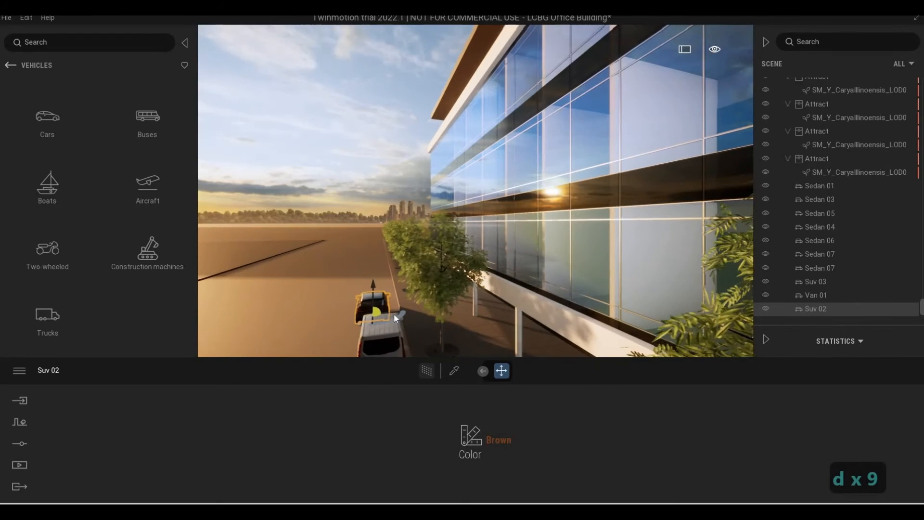
{"action": "left_click", "coordinate": [394, 313]}
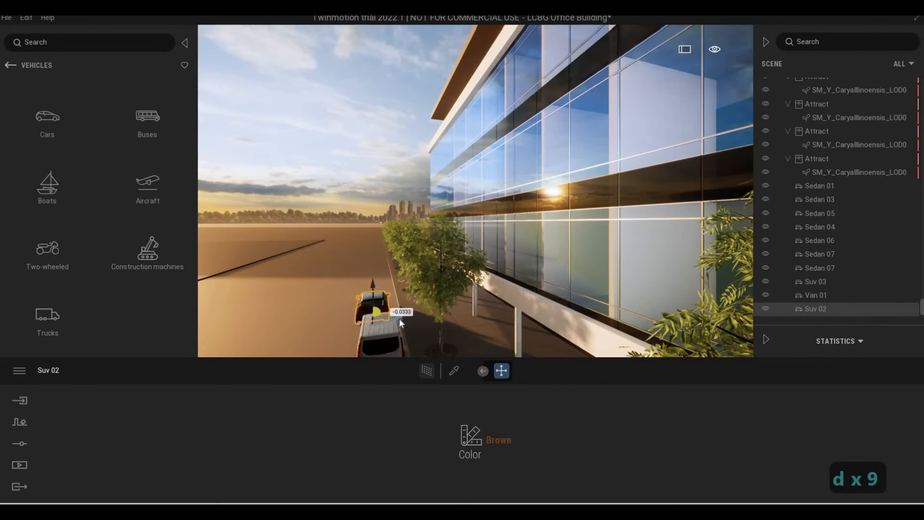
Step: Place a Motorbike 01 from the two-wheeled vehicles by the sunlit curb between the white van and the black SUV
{"action": "key", "text": "s"}
{"action": "key", "text": "a"}
{"action": "key", "text": "e"}
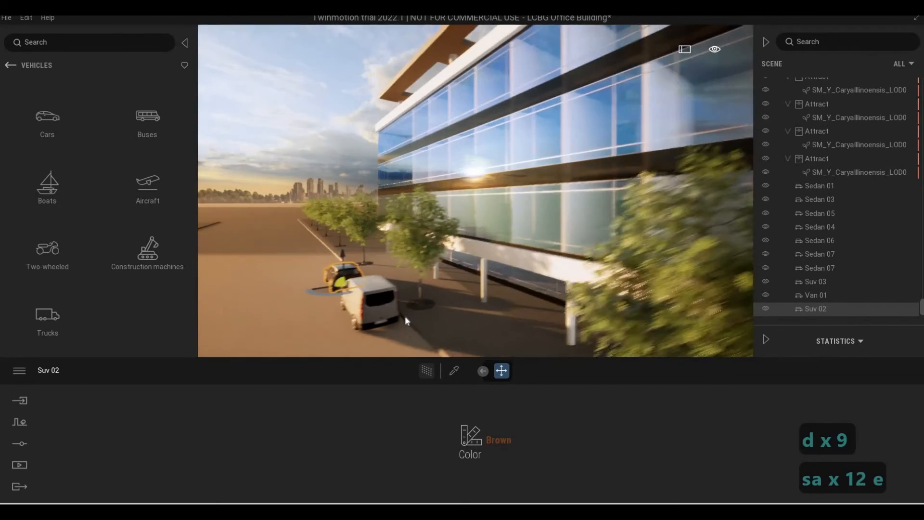
{"action": "key", "text": "d"}
{"action": "key", "text": "e"}
{"action": "key", "text": "d"}
{"action": "key", "text": "e"}
{"action": "key", "text": "d"}
{"action": "key", "text": "s"}
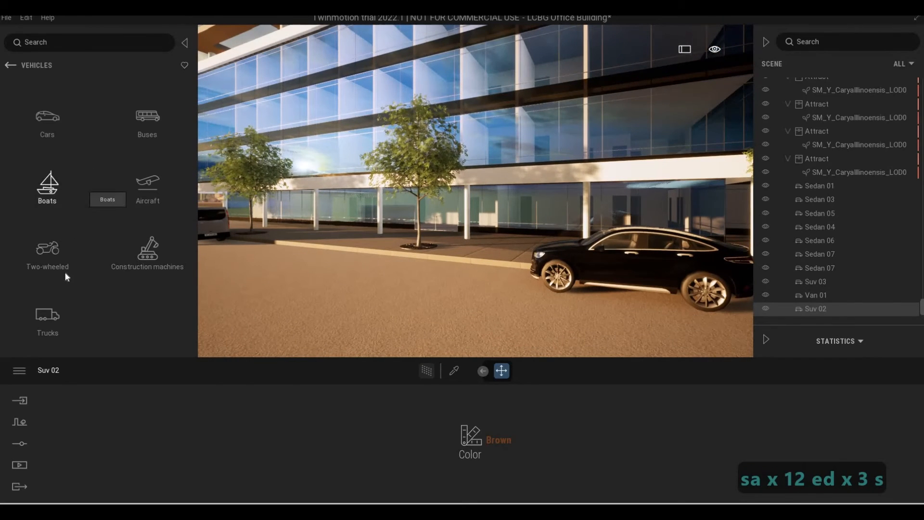
{"action": "left_click", "coordinate": [94, 288]}
{"action": "scroll", "coordinate": [72, 269], "scroll_direction": "down", "scroll_amount": 4}
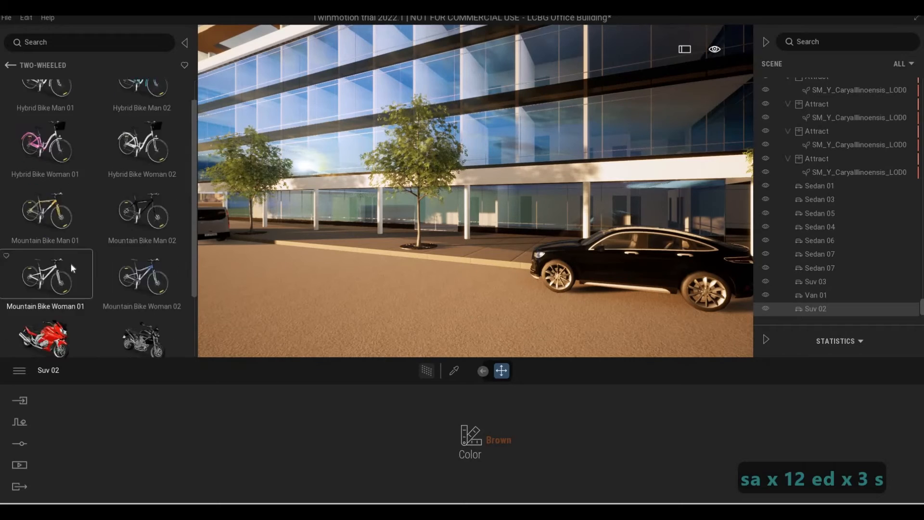
{"action": "mouse_move", "coordinate": [429, 283]}
{"action": "left_mouse_down"}
{"action": "mouse_move", "coordinate": [432, 271]}
{"action": "mouse_move", "coordinate": [420, 273]}
{"action": "mouse_move", "coordinate": [336, 189]}
{"action": "mouse_move", "coordinate": [437, 279]}
{"action": "mouse_move", "coordinate": [426, 272]}
{"action": "left_mouse_up"}
Step: Place a Motorbike 02 beside the red motorbike at the curb, rotating it about 95° to line up with it
{"action": "key", "text": "d"}
{"action": "key", "text": "d"}
{"action": "key", "text": "d"}
{"action": "key", "text": "d"}
{"action": "key", "text": "d"}
{"action": "key", "text": "d"}
{"action": "key", "text": "d"}
{"action": "key", "text": "d"}
{"action": "key", "text": "d"}
{"action": "key", "text": "d"}
{"action": "key", "text": "d"}
{"action": "key", "text": "d"}
{"action": "key", "text": "d"}
{"action": "key", "text": "d"}
{"action": "key", "text": "d"}
{"action": "key", "text": "d"}
{"action": "key", "text": "d"}
{"action": "key", "text": "d"}
{"action": "key", "text": "d"}
{"action": "key", "text": "d"}
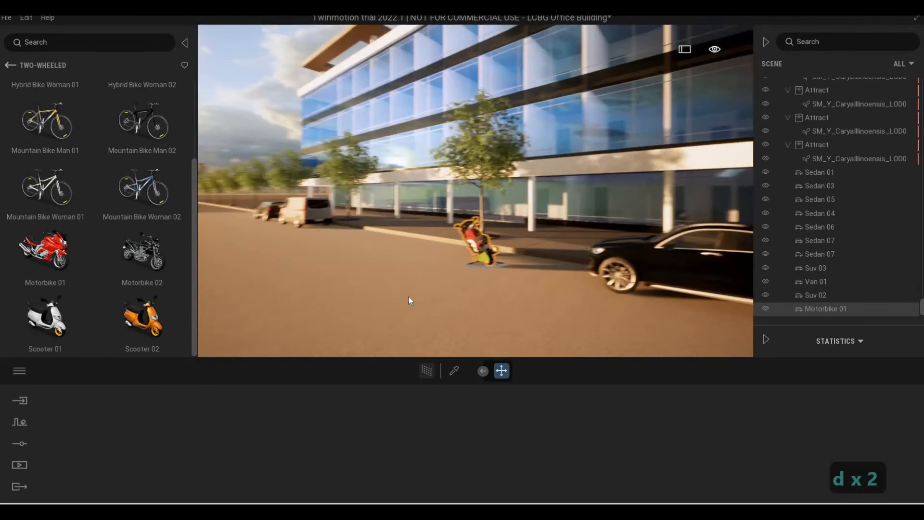
{"action": "key", "text": "a"}
{"action": "key", "text": "w"}
{"action": "key", "text": "a"}
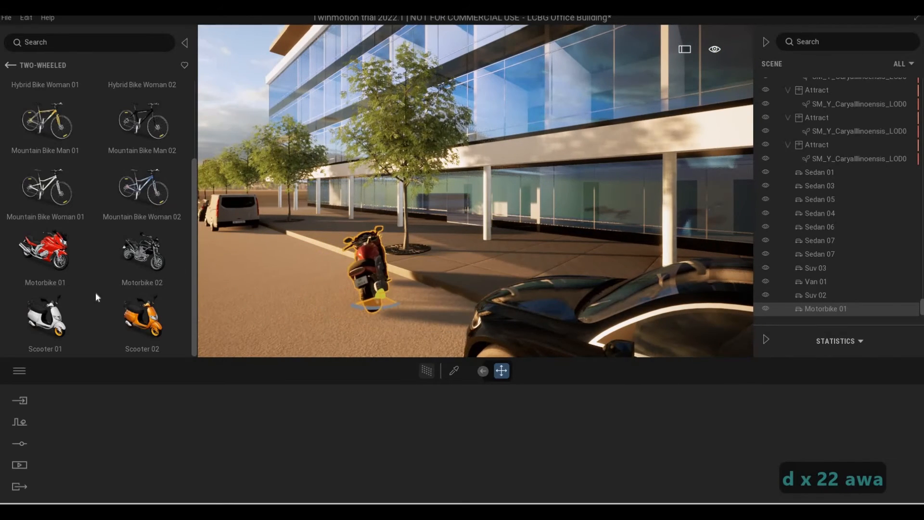
{"action": "left_click_drag", "start_coordinate": [278, 281], "coordinate": [275, 291]}
{"action": "left_click_drag", "start_coordinate": [204, 273], "coordinate": [182, 249]}
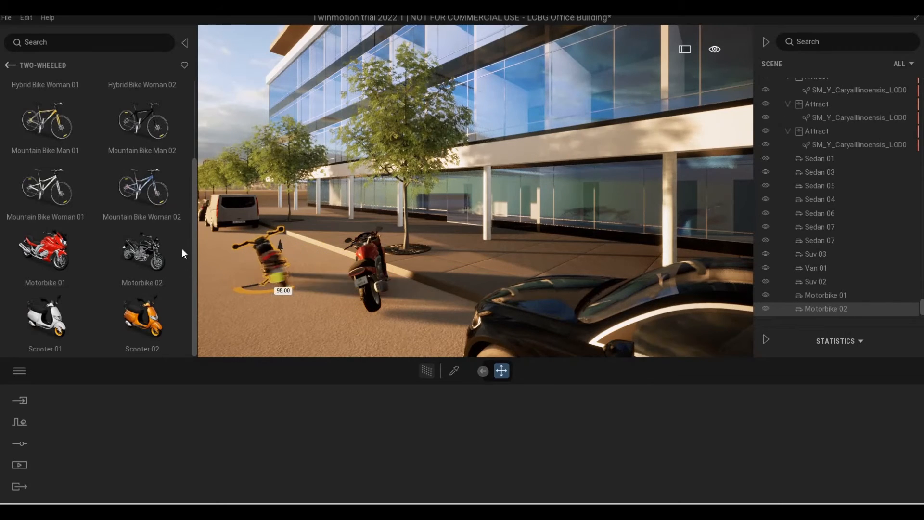
{"action": "key", "text": "a"}
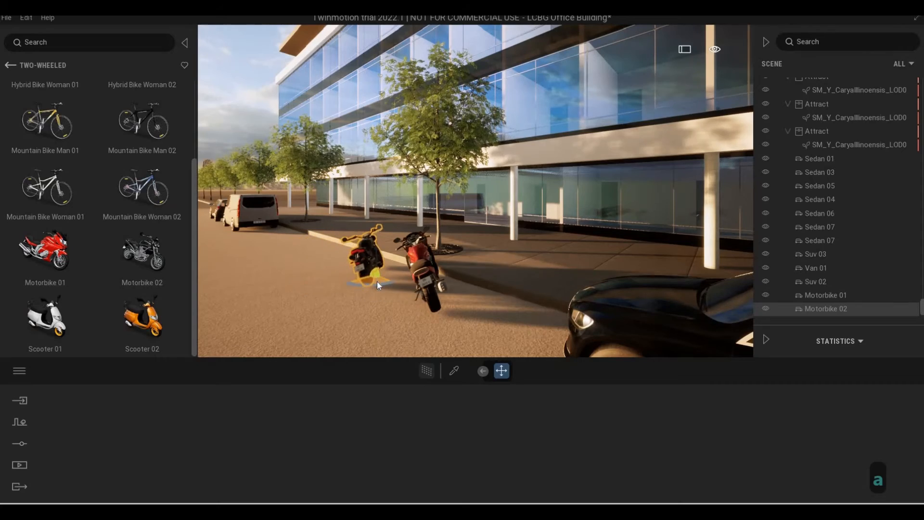
Step: Deselect the motorbike and examine the vehicles parked around the building corner and along its shaded side
{"action": "key", "text": "s"}
{"action": "key", "text": "d"}
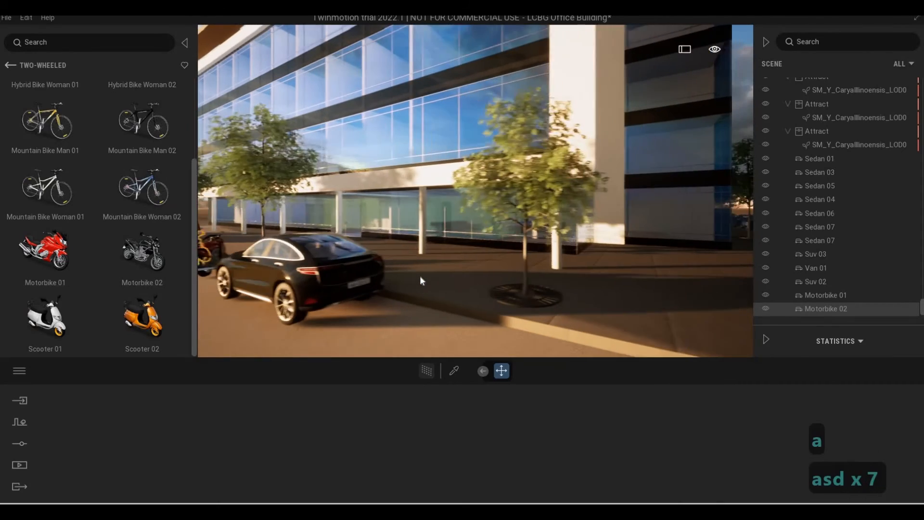
{"action": "key", "text": "Escape"}
{"action": "key", "text": "Escape"}
{"action": "key", "text": "s"}
{"action": "key", "text": "e"}
{"action": "key", "text": "d"}
{"action": "key", "text": "q"}
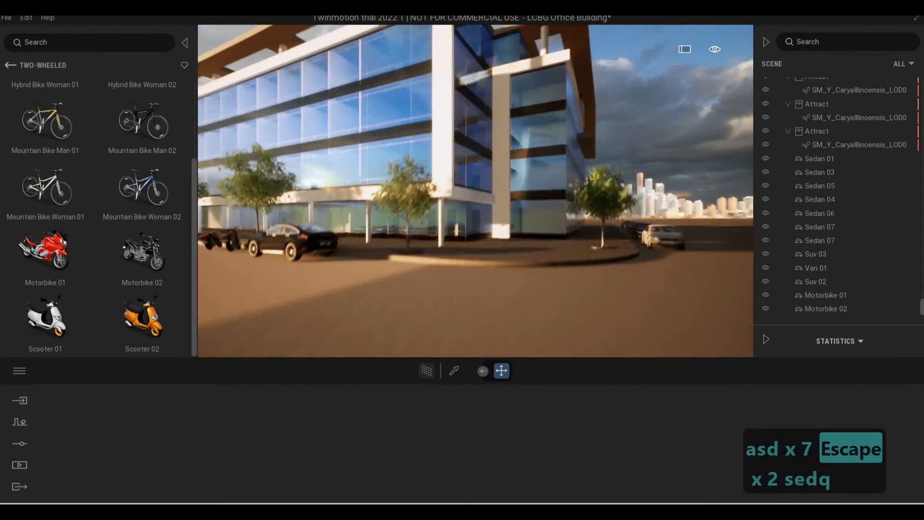
{"action": "key", "text": "q"}
{"action": "key", "text": "a"}
{"action": "key", "text": "e"}
{"action": "key", "text": "d"}
{"action": "key", "text": "a"}
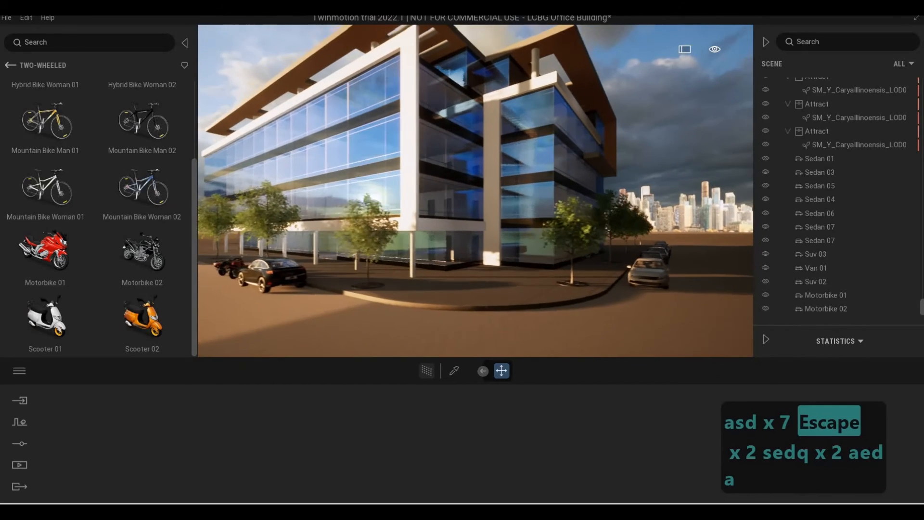
{"action": "key", "text": "e"}
{"action": "key", "text": "d"}
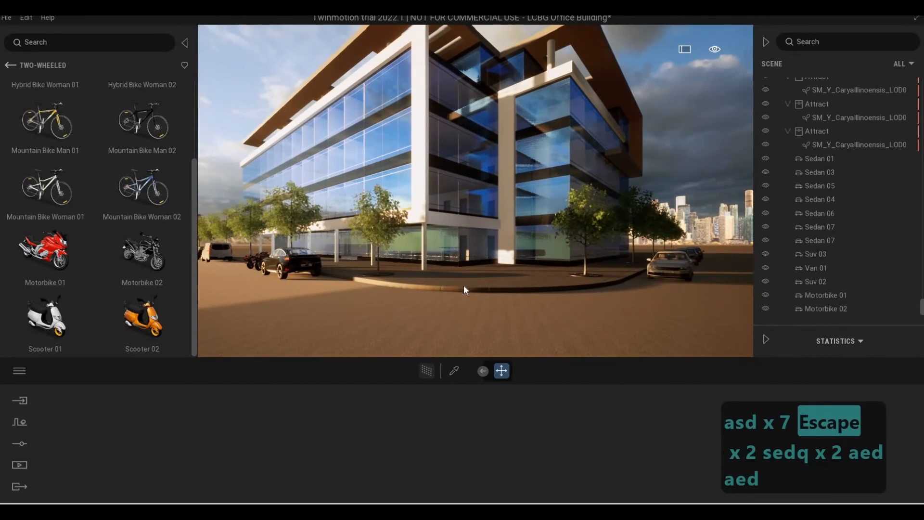
{"action": "key", "text": "w"}
{"action": "key", "text": "d"}
{"action": "key", "text": "w"}
{"action": "key", "text": "q"}
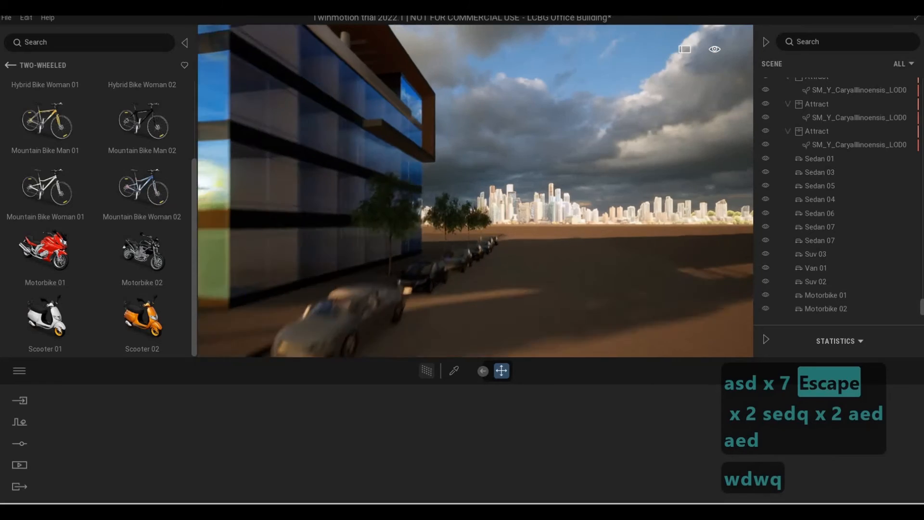
{"action": "key", "text": "d"}
{"action": "key", "text": "d"}
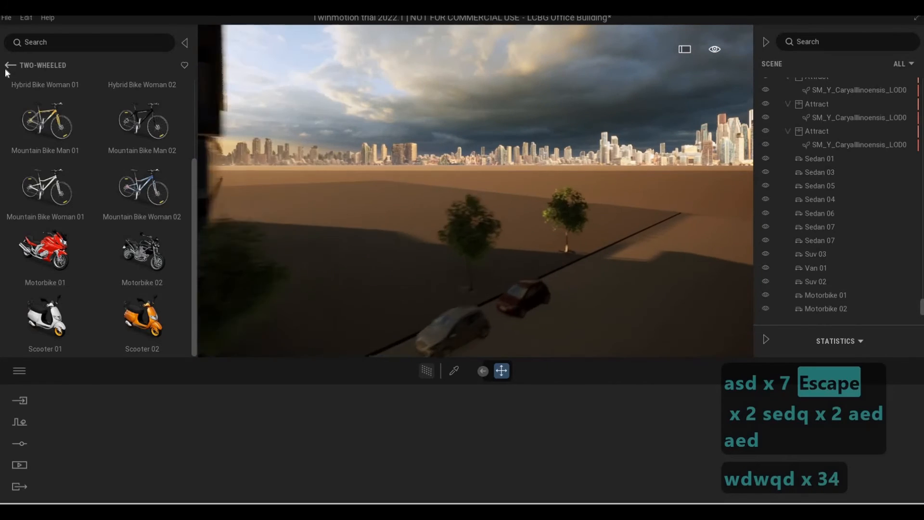
Step: Look into the User library and return to the main library categories
{"action": "left_click", "coordinate": [11, 65]}
{"action": "left_click", "coordinate": [11, 66]}
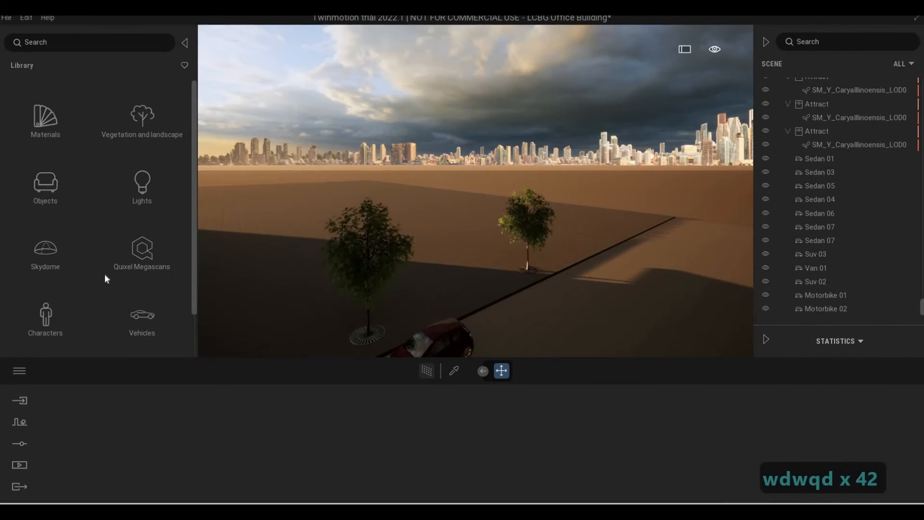
{"action": "scroll", "coordinate": [135, 308], "scroll_direction": "down", "scroll_amount": 2}
{"action": "left_click", "coordinate": [137, 342]}
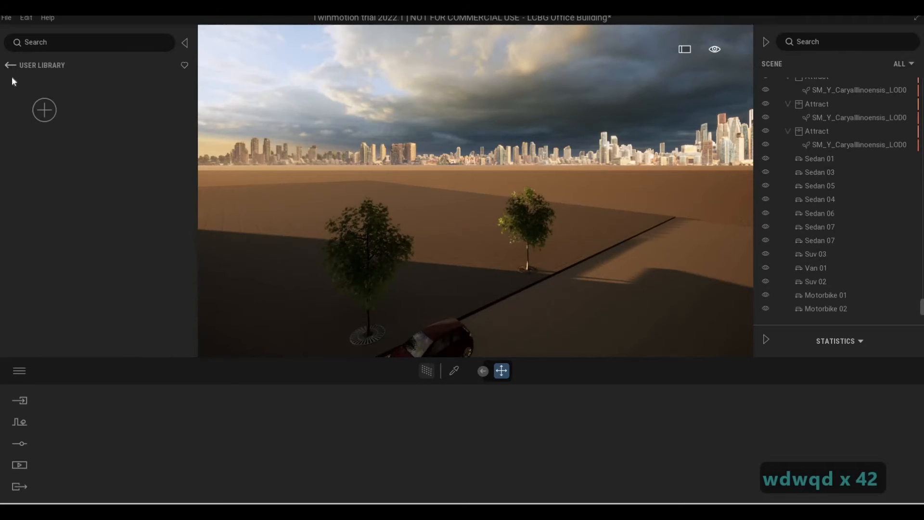
{"action": "left_click", "coordinate": [8, 66]}
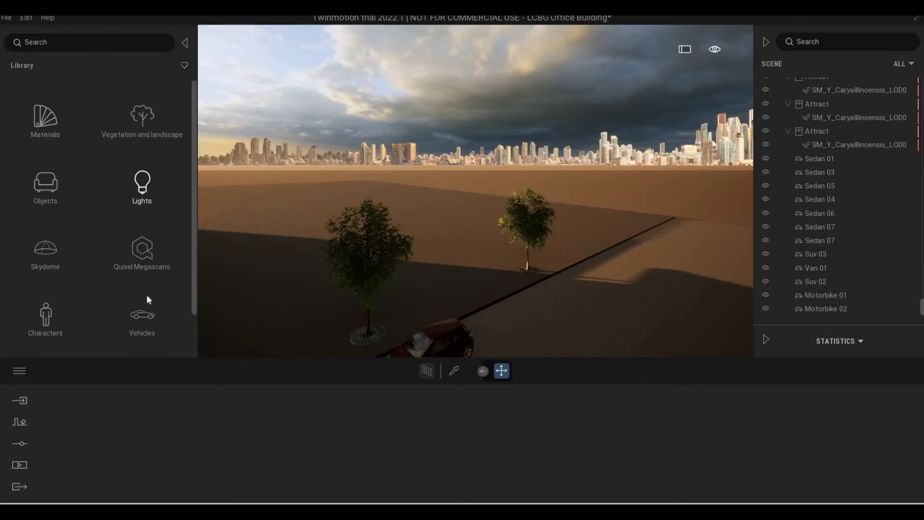
Step: Examine the row of cars and trees along the shaded side of the building
{"action": "key", "text": "s"}
{"action": "key", "text": "e"}
{"action": "key", "text": "a"}
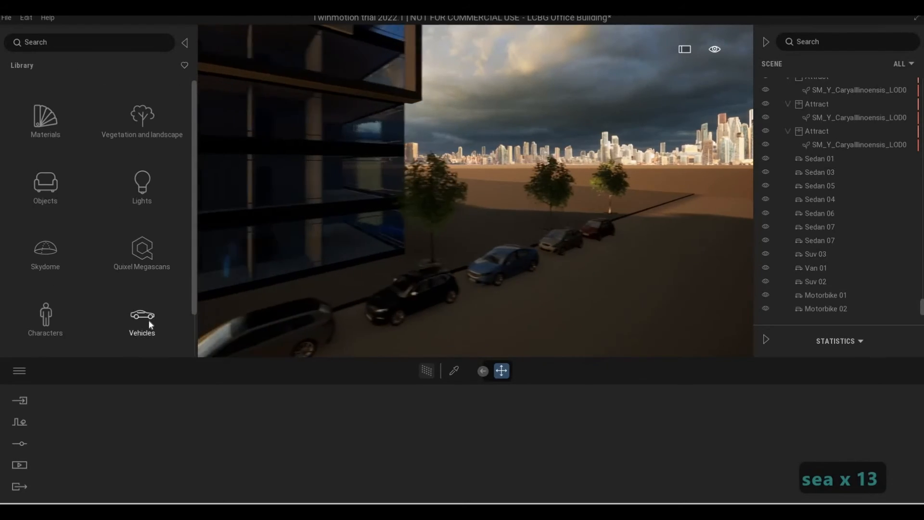
{"action": "key", "text": "q"}
{"action": "key", "text": "s"}
{"action": "key", "text": "d"}
{"action": "key", "text": "q"}
{"action": "key", "text": "s"}
{"action": "key", "text": "d"}
{"action": "key", "text": "q"}
{"action": "key", "text": "s"}
{"action": "key", "text": "d"}
{"action": "key", "text": "q"}
{"action": "key", "text": "s"}
{"action": "key", "text": "d"}
{"action": "key", "text": "q"}
{"action": "key", "text": "s"}
{"action": "key", "text": "d"}
{"action": "key", "text": "q"}
{"action": "key", "text": "s"}
{"action": "key", "text": "d"}
Step: Create a new folder in the User library and return to the main library categories
{"action": "scroll", "coordinate": [151, 324], "scroll_direction": "down", "scroll_amount": 2}
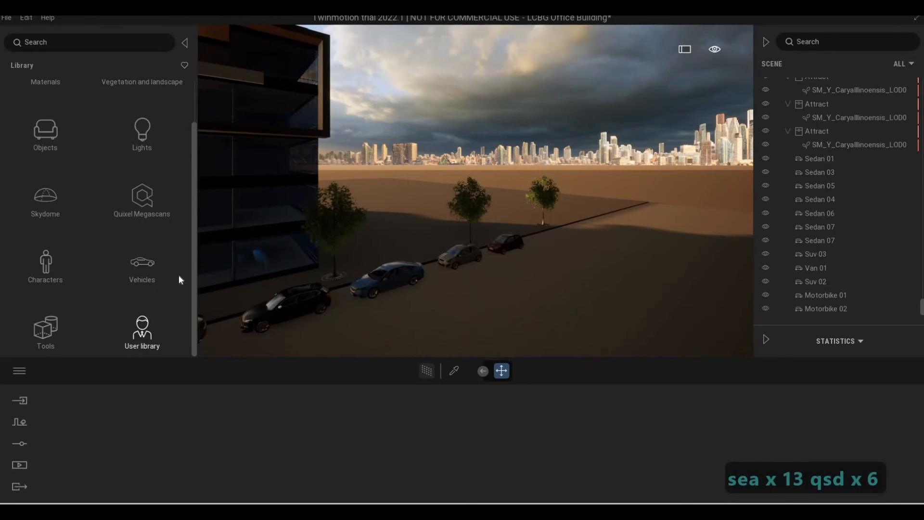
{"action": "left_click", "coordinate": [141, 331]}
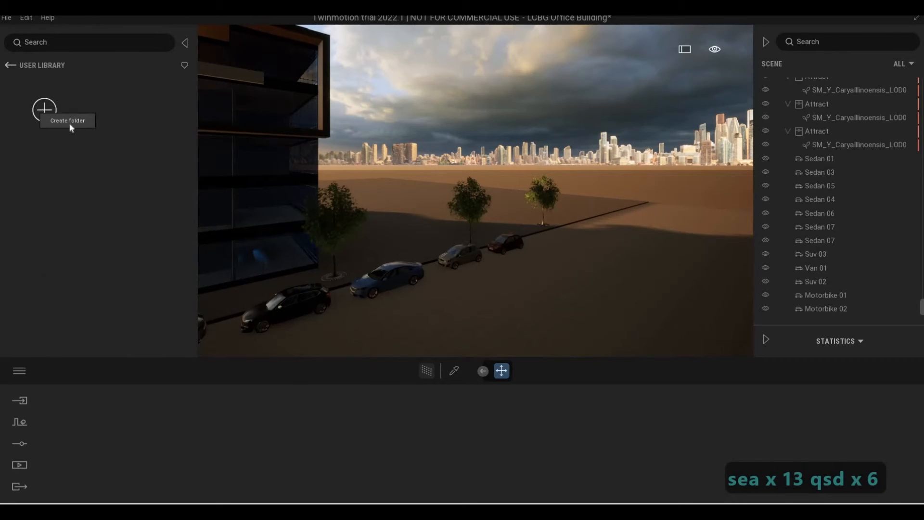
{"action": "key", "text": "Escape"}
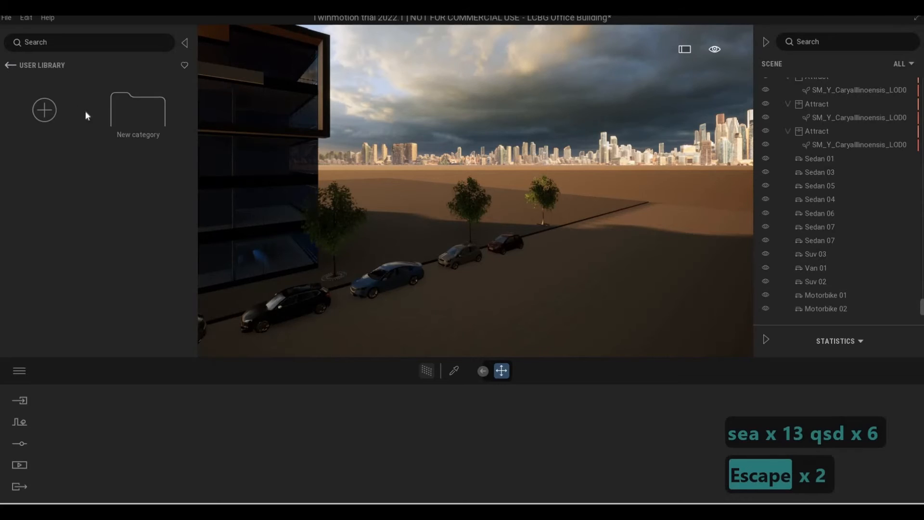
Step: Examine the building from the shaded street around to its sunlit corner
{"action": "key", "text": "s"}
{"action": "key", "text": "a"}
{"action": "key", "text": "e"}
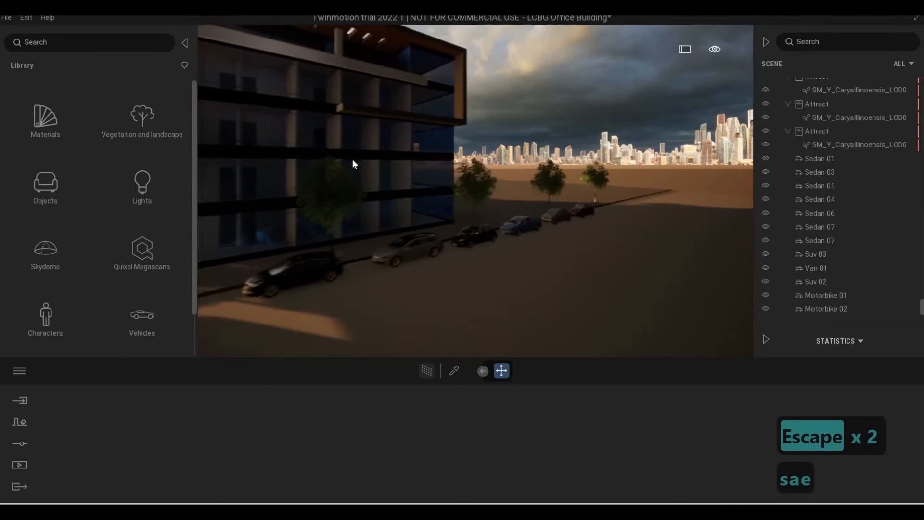
{"action": "key", "text": "s"}
{"action": "key", "text": "q"}
{"action": "key", "text": "a"}
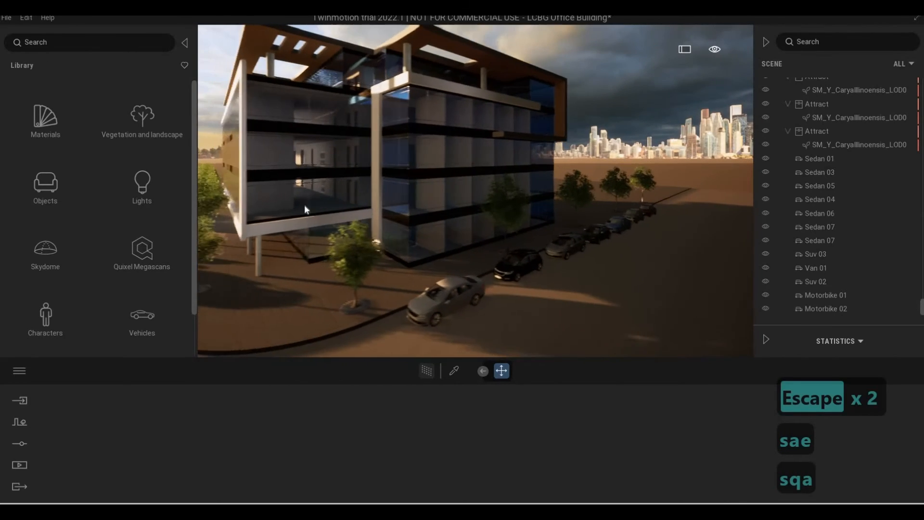
{"action": "key", "text": "e"}
{"action": "key", "text": "e"}
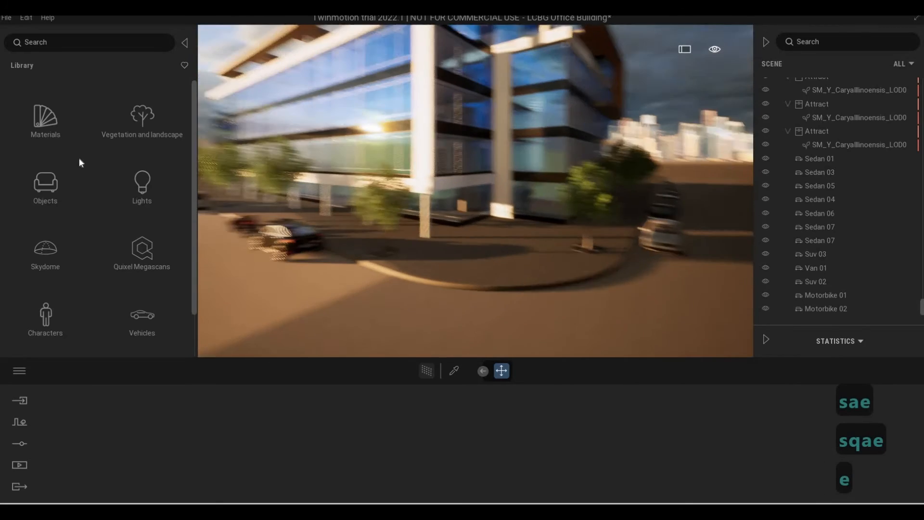
Step: Review the remaining library categories, the file commands and the signed-in account options
{"action": "scroll", "coordinate": [65, 213], "scroll_direction": "down", "scroll_amount": 1}
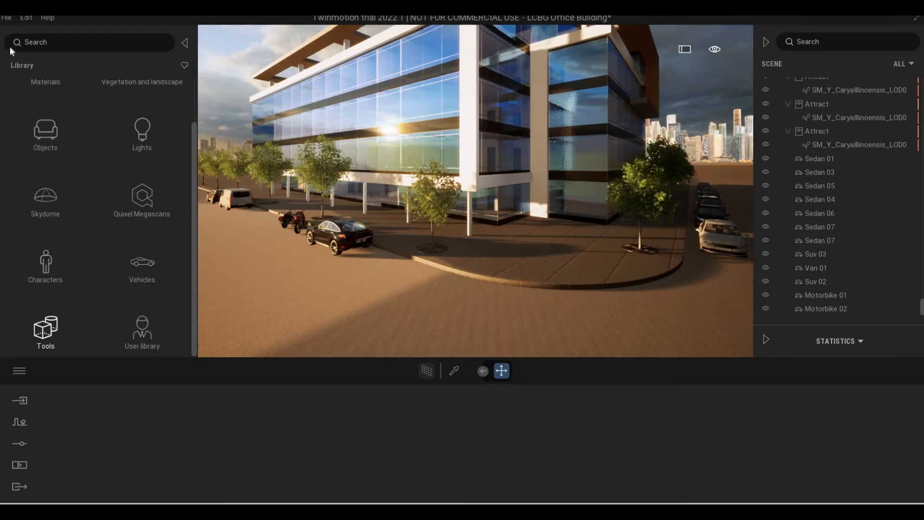
{"action": "left_click", "coordinate": [6, 18]}
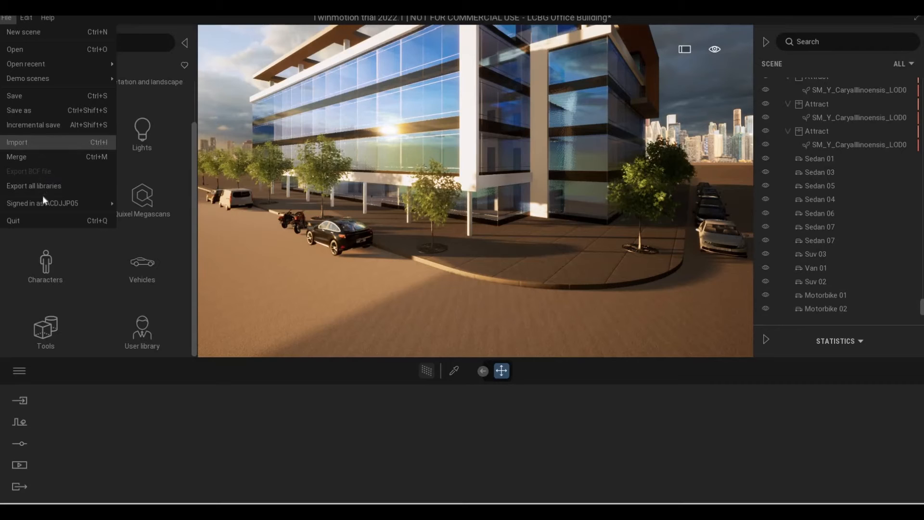
{"action": "mouse_move", "coordinate": [42, 207]}
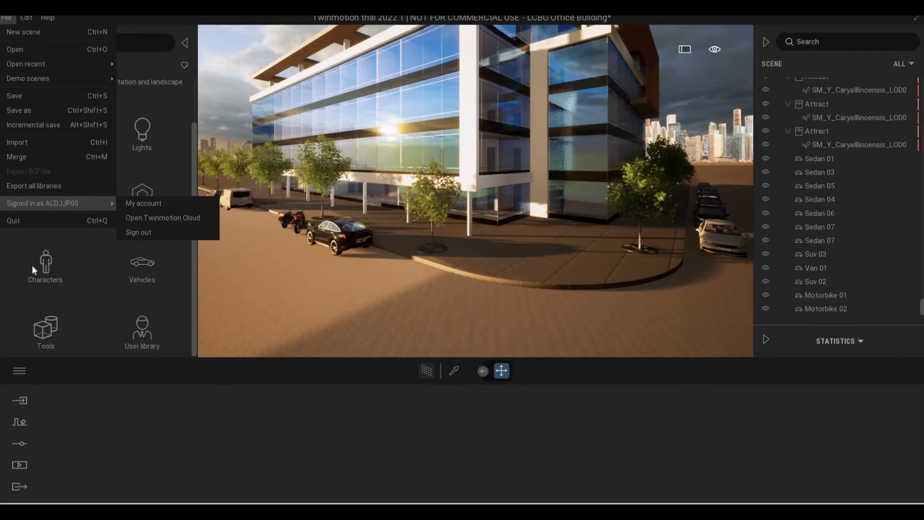
Step: Examine the PathTracer presets and Probes resolution in the preferences, and close them without changes
{"action": "left_click", "coordinate": [24, 374]}
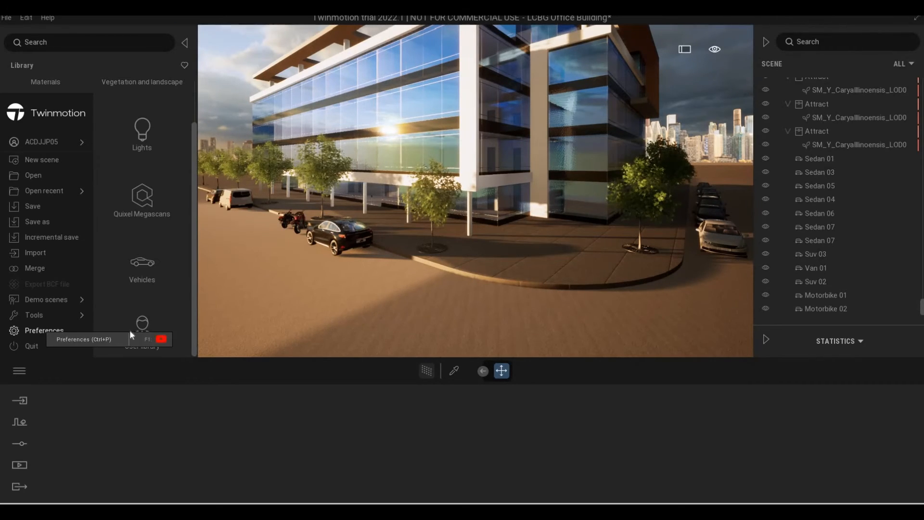
{"action": "left_click", "coordinate": [42, 330]}
{"action": "left_click", "coordinate": [297, 194]}
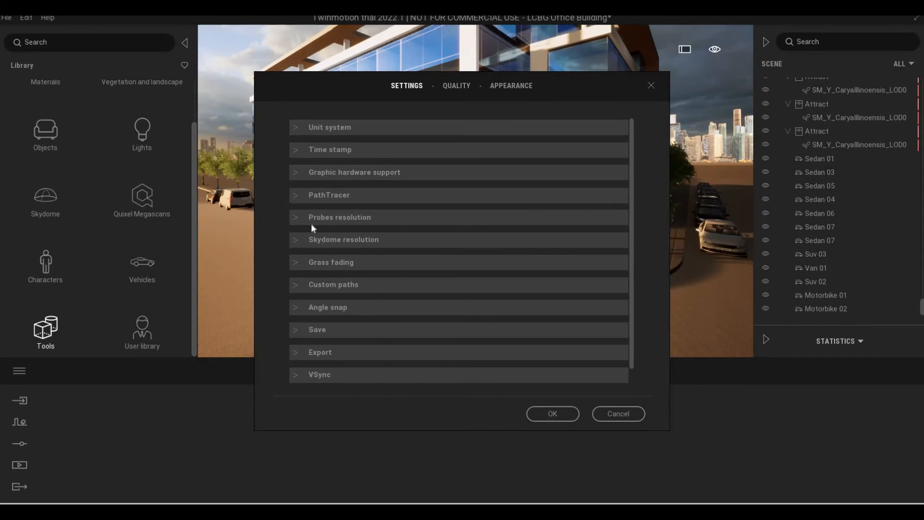
{"action": "scroll", "coordinate": [316, 285], "scroll_direction": "down", "scroll_amount": 3}
{"action": "scroll", "coordinate": [307, 289], "scroll_direction": "down", "scroll_amount": 1}
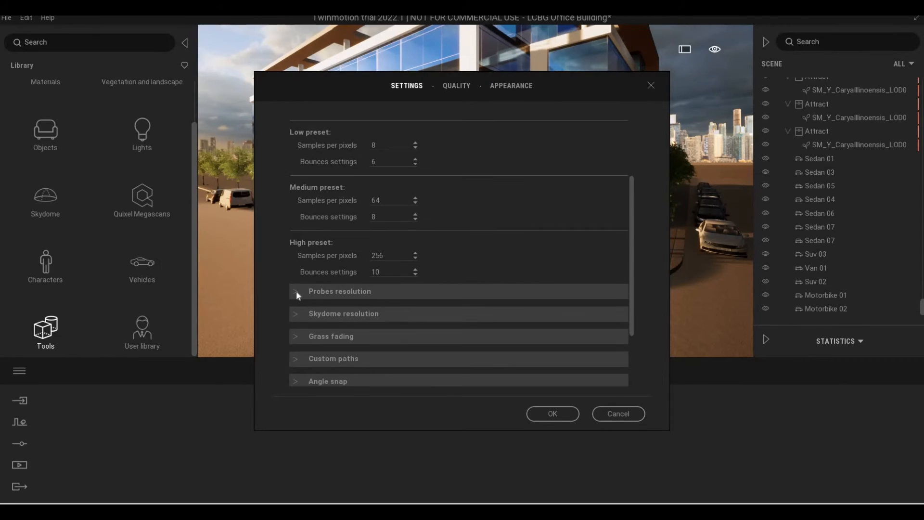
{"action": "left_click", "coordinate": [296, 291]}
{"action": "scroll", "coordinate": [308, 322], "scroll_direction": "down", "scroll_amount": 3}
{"action": "scroll", "coordinate": [311, 337], "scroll_direction": "down", "scroll_amount": 3}
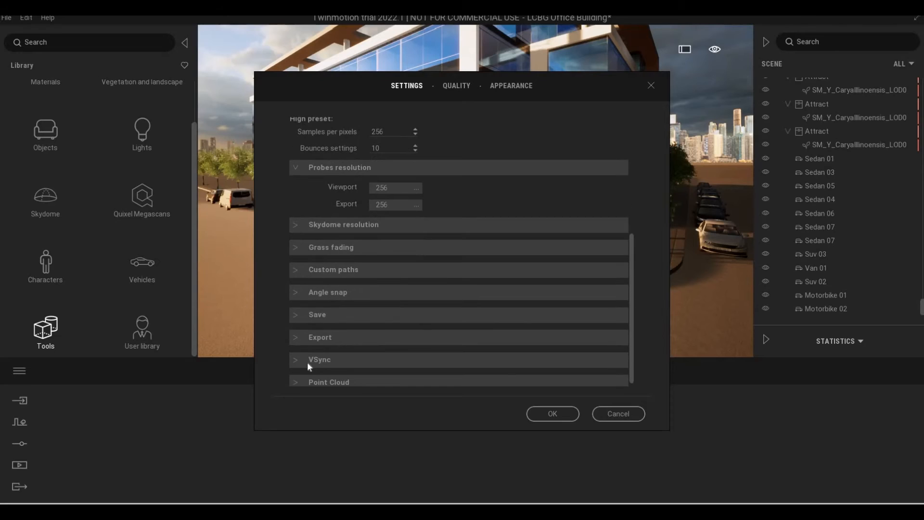
{"action": "scroll", "coordinate": [313, 337], "scroll_direction": "up", "scroll_amount": 2}
{"action": "scroll", "coordinate": [316, 300], "scroll_direction": "up", "scroll_amount": 8}
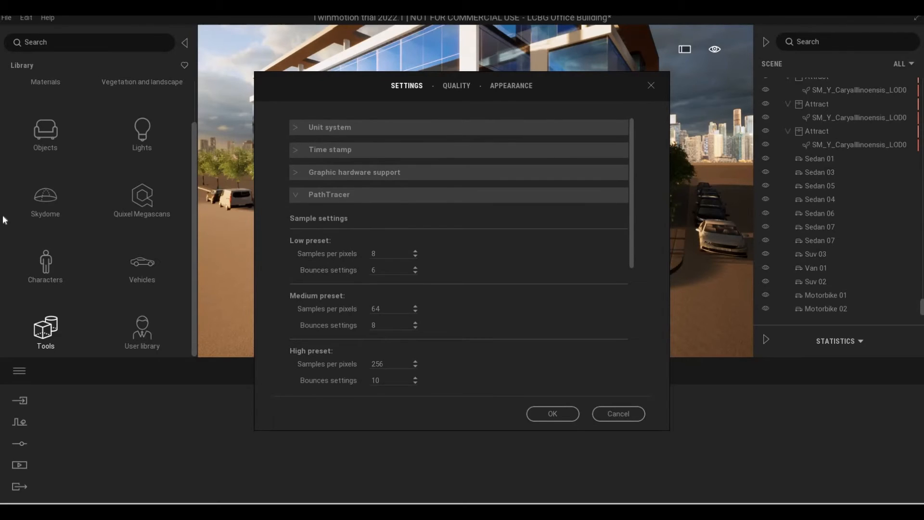
{"action": "left_click", "coordinate": [650, 86]}
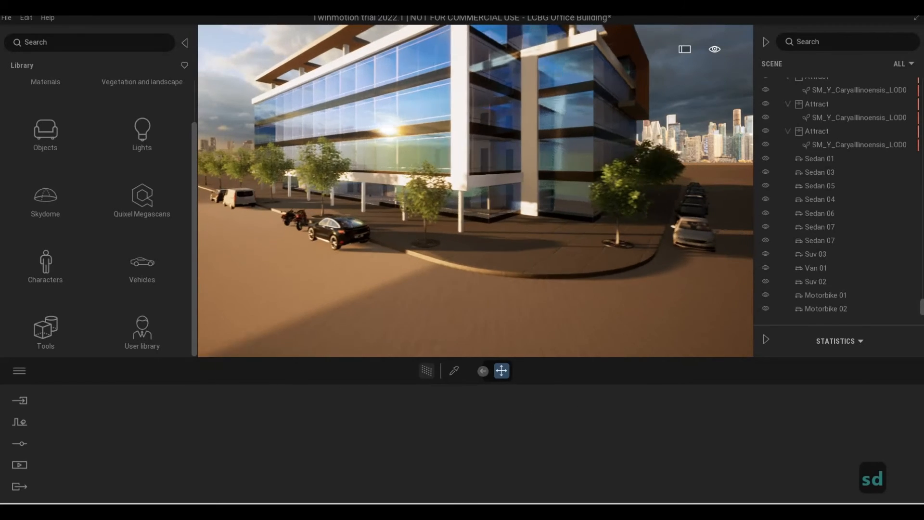
Step: Inspect the populated street corner from several heights and angles, with both glass facades and the parked vehicles in view
{"action": "key", "text": "e"}
{"action": "key", "text": "d"}
{"action": "key", "text": "w"}
{"action": "key", "text": "d"}
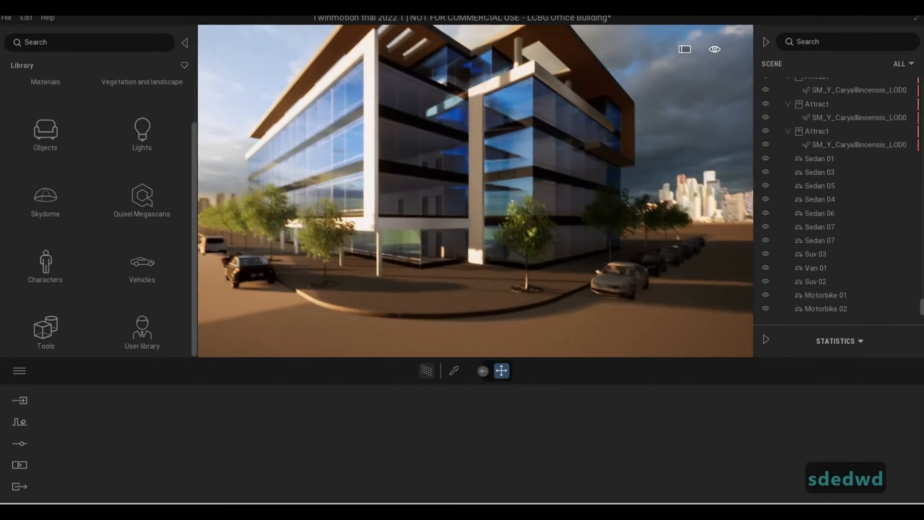
{"action": "key", "text": "a"}
{"action": "key", "text": "q"}
{"action": "key", "text": "s"}
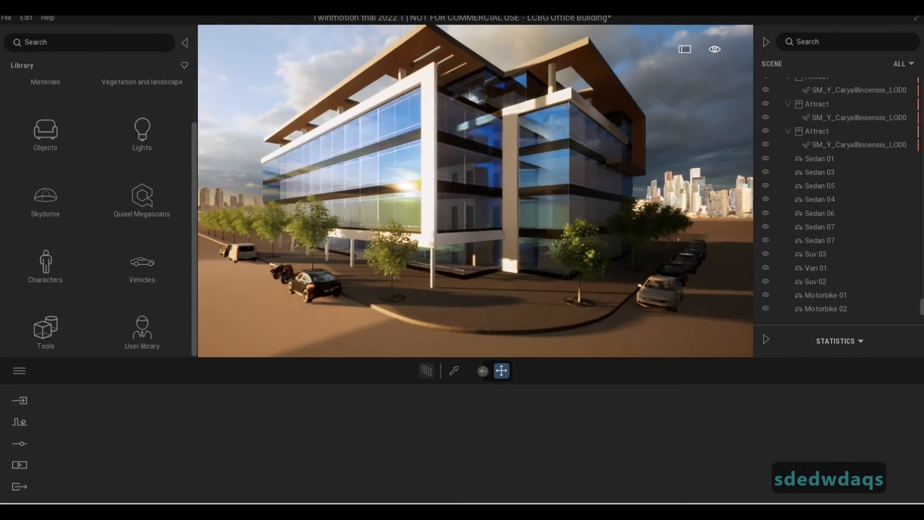
{"action": "key", "text": "s"}
{"action": "key", "text": "e"}
{"action": "key", "text": "q"}
{"action": "key", "text": "d"}
{"action": "key", "text": "w"}
{"action": "key", "text": "d"}
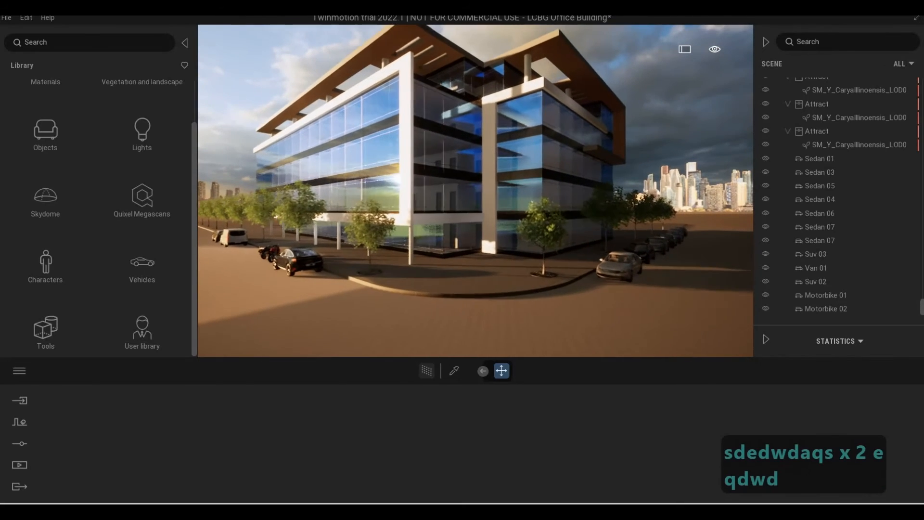
Step: Open the Decals category within the library's Objects
{"action": "key", "text": "w"}
{"action": "key", "text": "a"}
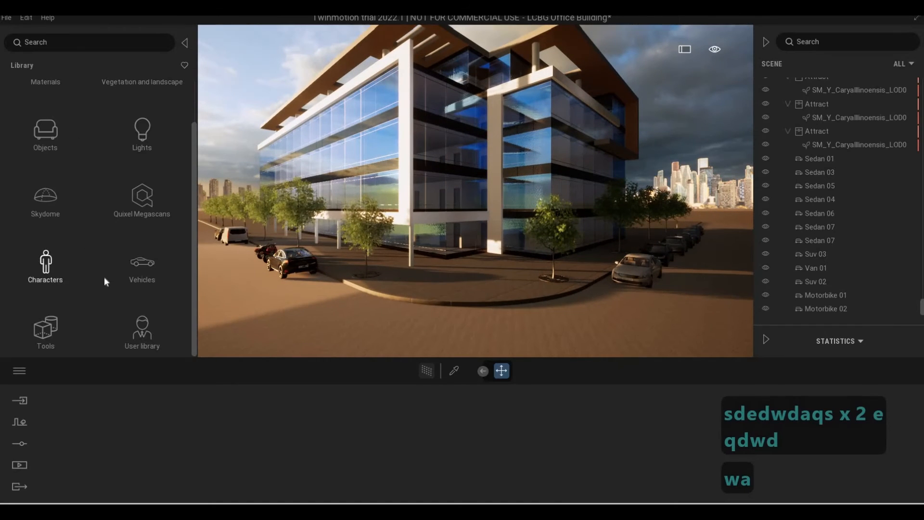
{"action": "scroll", "coordinate": [104, 281], "scroll_direction": "up", "scroll_amount": 2}
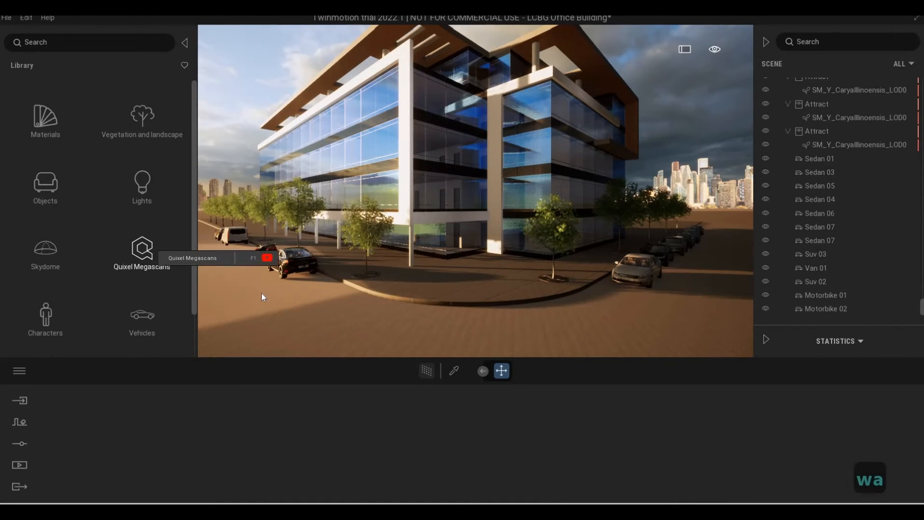
{"action": "key", "text": "s"}
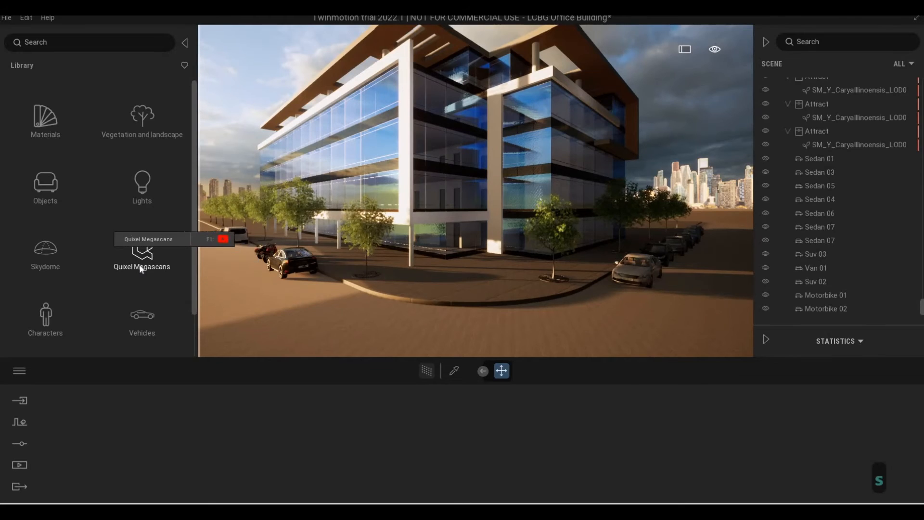
{"action": "key", "text": "a"}
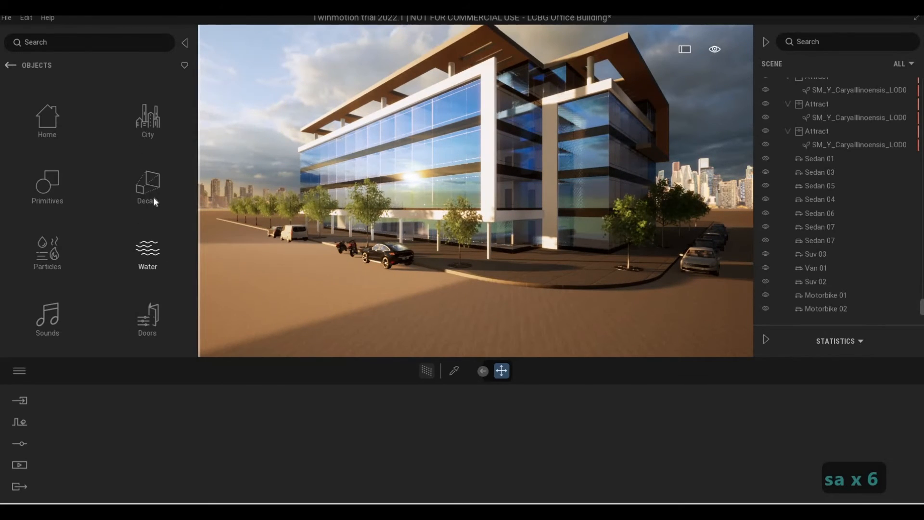
{"action": "left_click", "coordinate": [150, 199]}
Step: Place a Zebra crossing decal on the street beside the curved kerb, near the front parked silver sedan
{"action": "key", "text": "s"}
{"action": "key", "text": "s"}
{"action": "key", "text": "s"}
{"action": "key", "text": "d"}
{"action": "key", "text": "d"}
{"action": "key", "text": "d"}
{"action": "key", "text": "d"}
{"action": "key", "text": "d"}
{"action": "key", "text": "d"}
{"action": "key", "text": "d"}
{"action": "key", "text": "d"}
{"action": "key", "text": "d"}
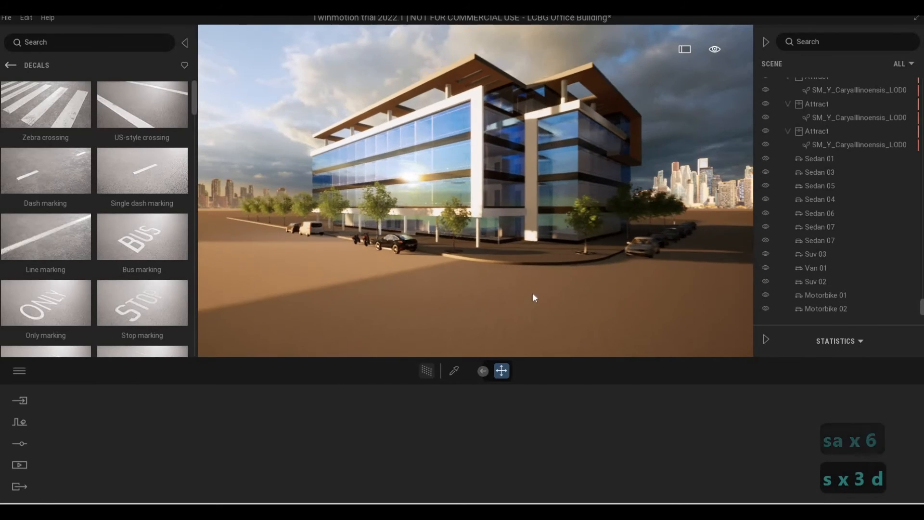
{"action": "key", "text": "w"}
{"action": "key", "text": "a"}
{"action": "key", "text": "w"}
{"action": "left_click_drag", "start_coordinate": [80, 111], "coordinate": [465, 228]}
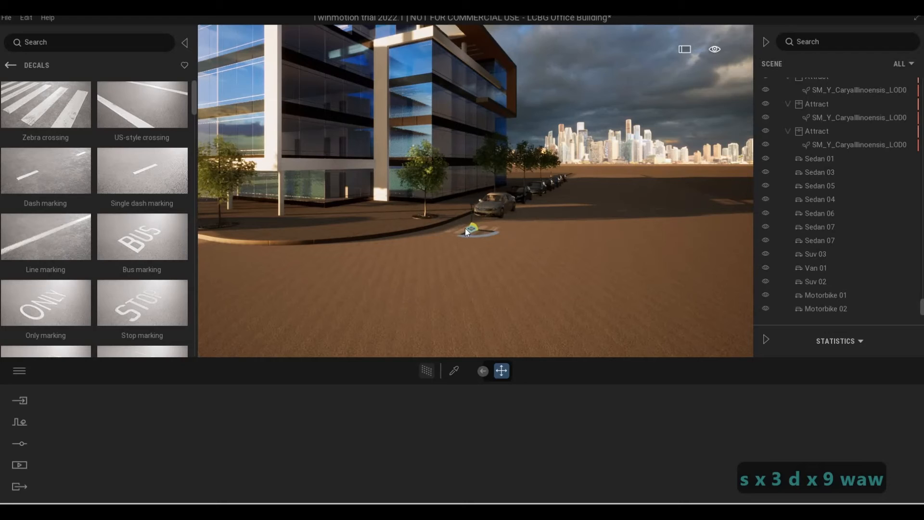
Step: Shift the zebra crossing decal slightly away from the kerb, just in front of the silver sedan
{"action": "key", "text": "w"}
{"action": "key", "text": "q"}
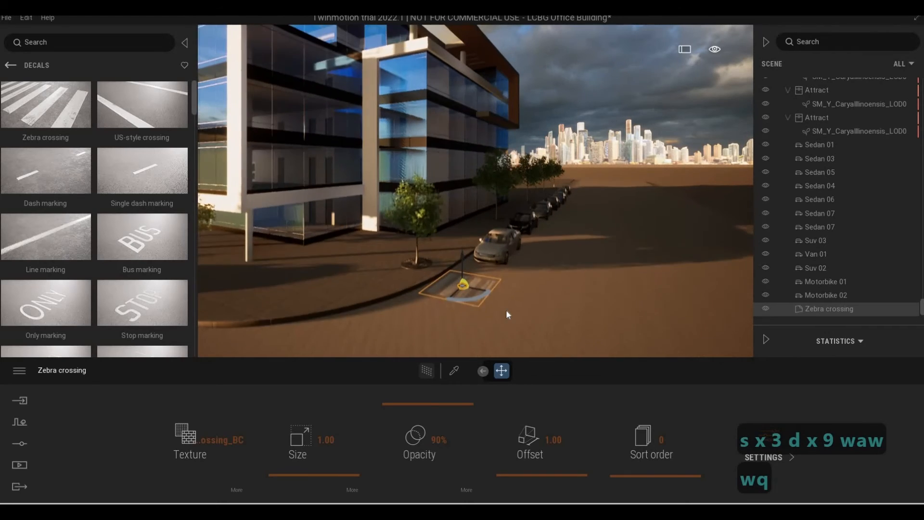
{"action": "key", "text": "e"}
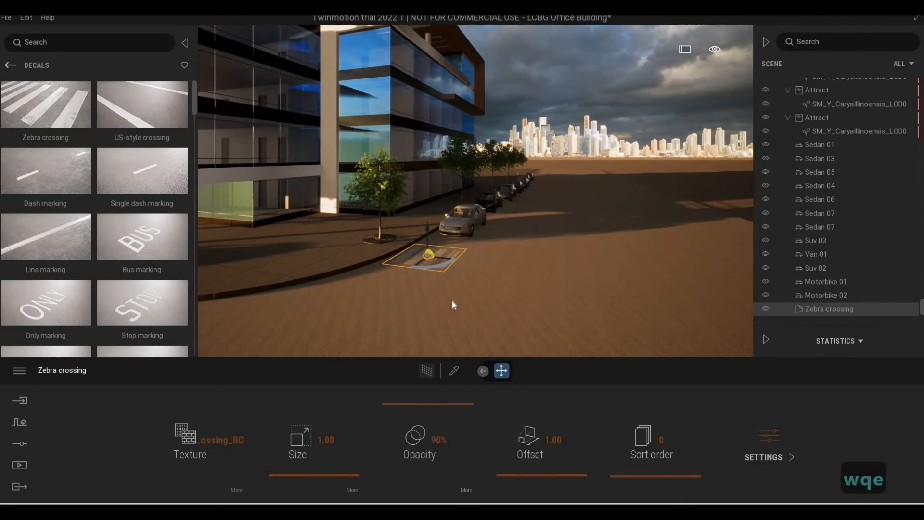
{"action": "scroll", "coordinate": [432, 276], "scroll_direction": "up", "scroll_amount": 2}
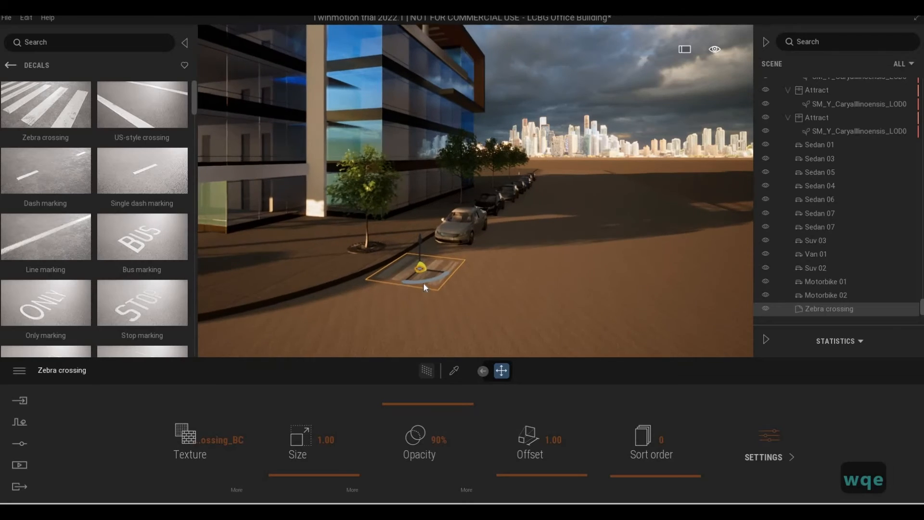
{"action": "left_click_drag", "start_coordinate": [431, 274], "coordinate": [434, 271]}
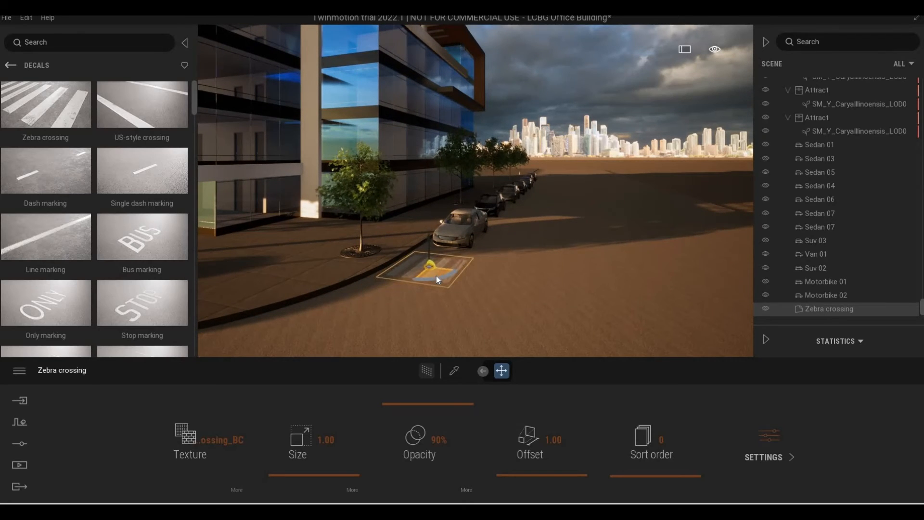
Step: Copy the zebra crossing outward across the street as 4 instances spaced 2.77 m apart
{"action": "key", "text": "w"}
{"action": "key", "text": "w"}
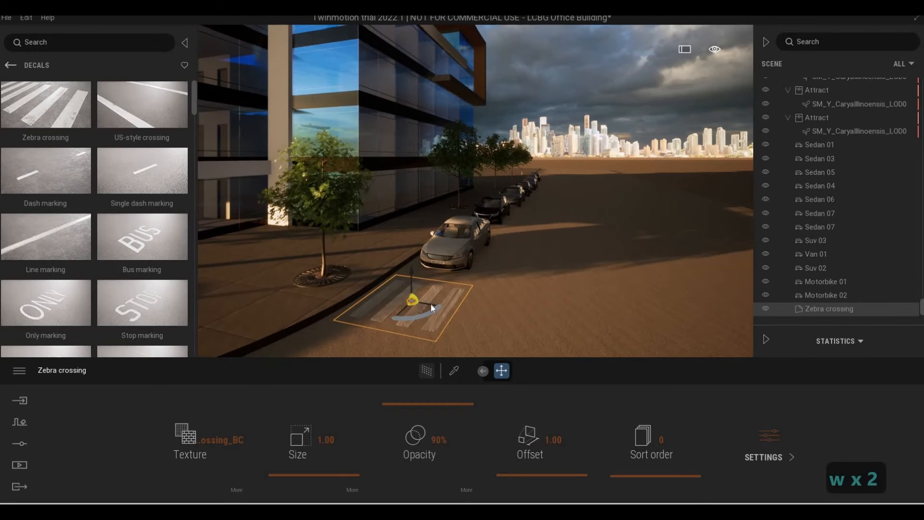
{"action": "left_click", "coordinate": [431, 304]}
{"action": "left_click_drag", "start_coordinate": [512, 327], "coordinate": [531, 335]}
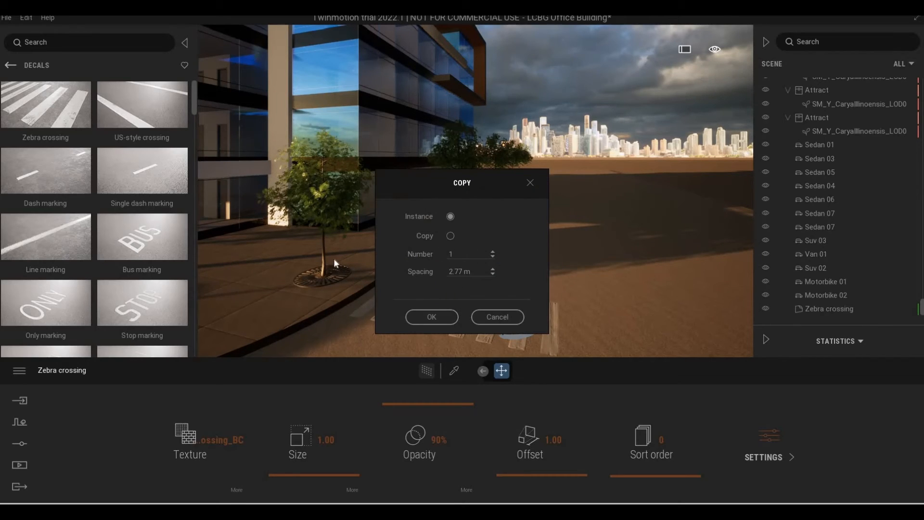
{"action": "key", "text": "Tab"}
{"action": "type", "text": "4"}
{"action": "left_click", "coordinate": [419, 317]}
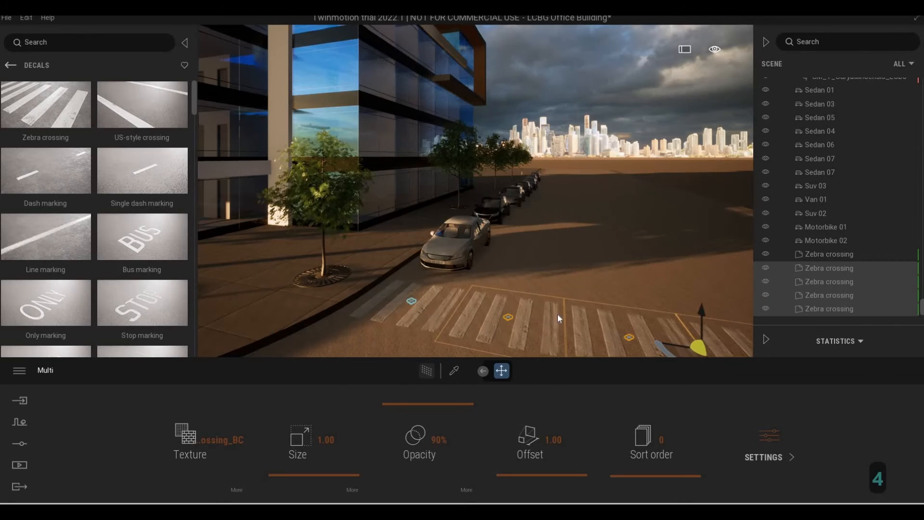
Step: Select all five zebra crossing decals and copy the row once as instances, 3.59 m away from the parked cars
{"action": "key", "text": "s"}
{"action": "key", "text": "d"}
{"action": "key", "text": "d"}
{"action": "key", "text": "a"}
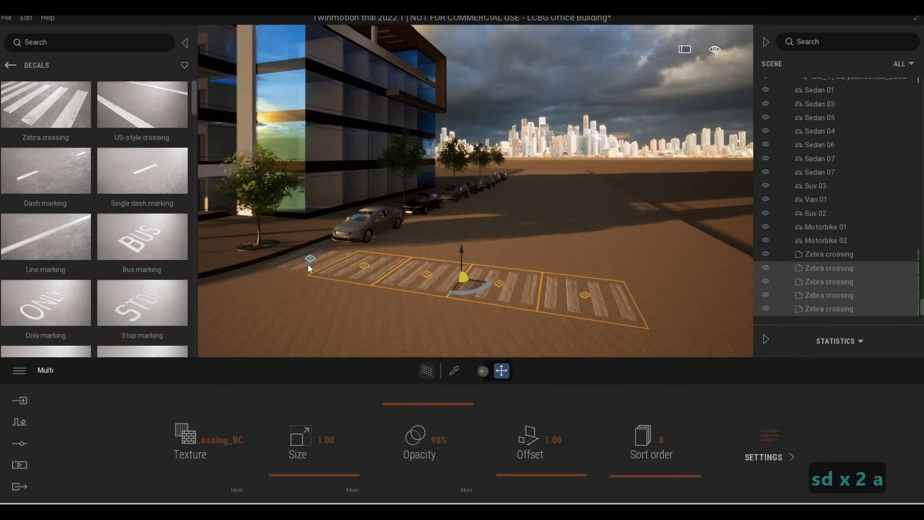
{"action": "left_click", "coordinate": [822, 255]}
{"action": "left_click", "coordinate": [811, 307], "text": "shift"}
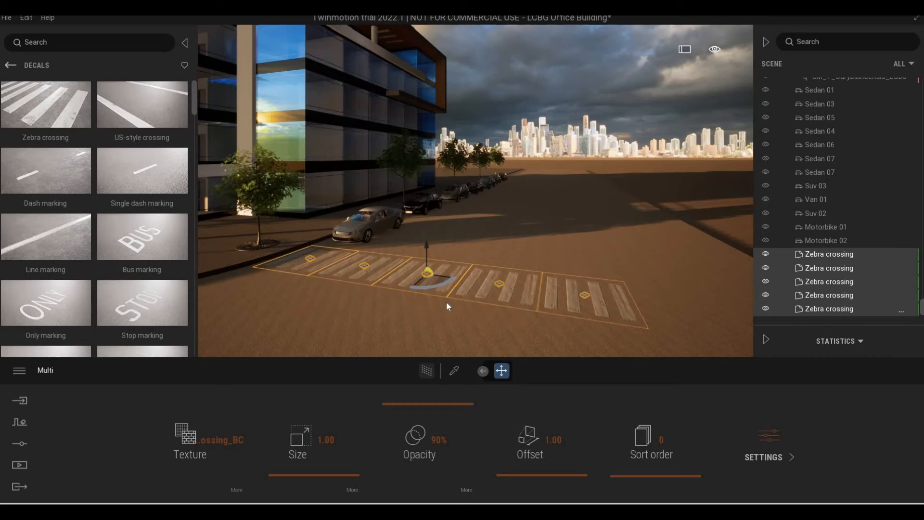
{"action": "left_click", "coordinate": [420, 283]}
{"action": "left_click_drag", "start_coordinate": [420, 283], "coordinate": [371, 341], "text": "alt"}
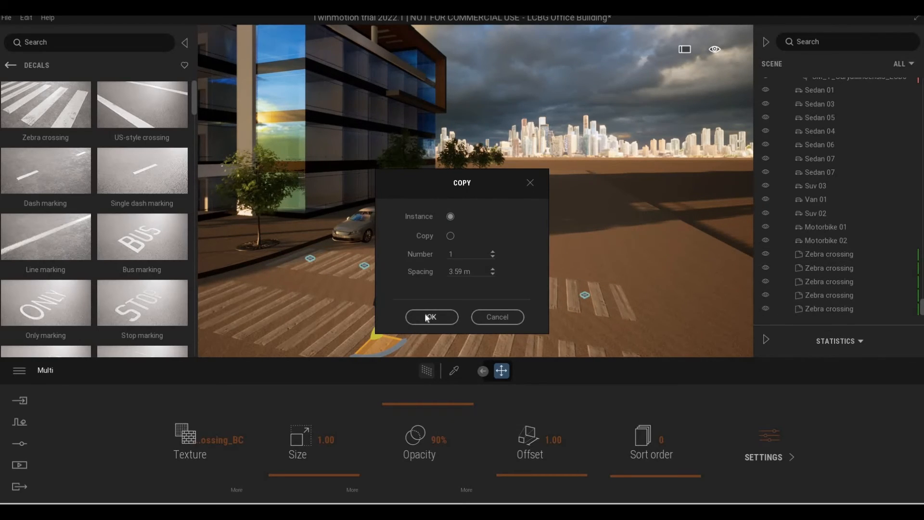
{"action": "left_click", "coordinate": [420, 315]}
Step: Rotate the copied row of zebra crossings by 90 degrees
{"action": "key", "text": "s"}
{"action": "key", "text": "s"}
{"action": "key", "text": "s"}
{"action": "key", "text": "s"}
{"action": "key", "text": "s"}
{"action": "key", "text": "s"}
{"action": "key", "text": "s"}
{"action": "key", "text": "s"}
{"action": "key", "text": "s"}
{"action": "key", "text": "s"}
{"action": "key", "text": "s"}
{"action": "key", "text": "s"}
{"action": "key", "text": "s"}
{"action": "key", "text": "s"}
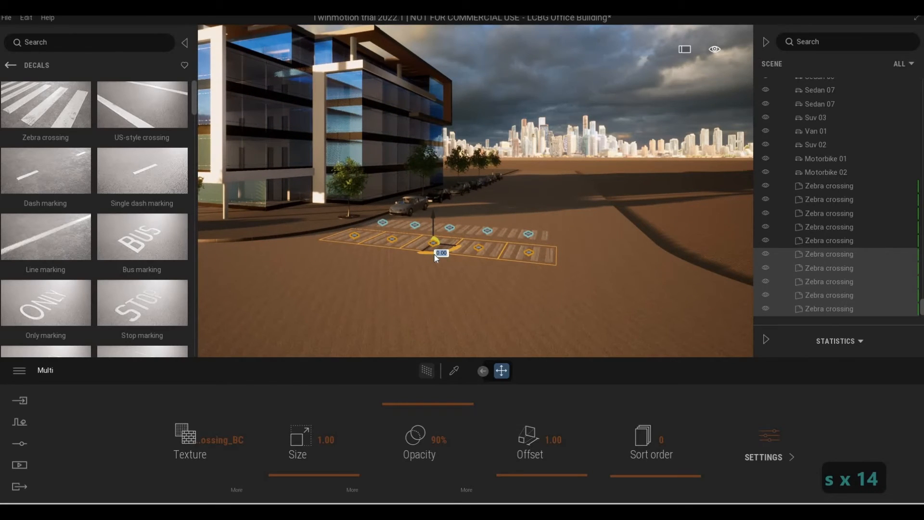
{"action": "type", "text": "90"}
{"action": "key", "text": "Return"}
Step: Move the rotated crossing row across the other street, in front of the parked black car and beside the corner kerb
{"action": "key", "text": "s"}
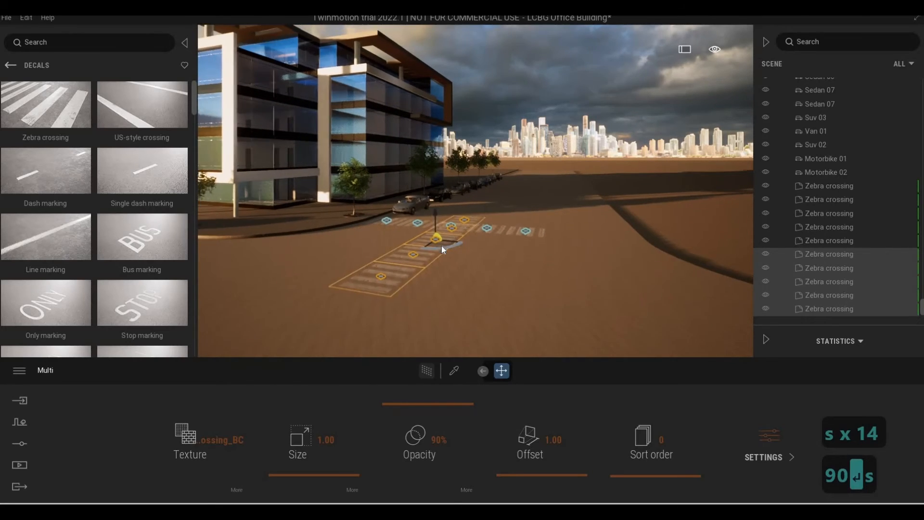
{"action": "key", "text": "a"}
{"action": "key", "text": "s"}
{"action": "key", "text": "d"}
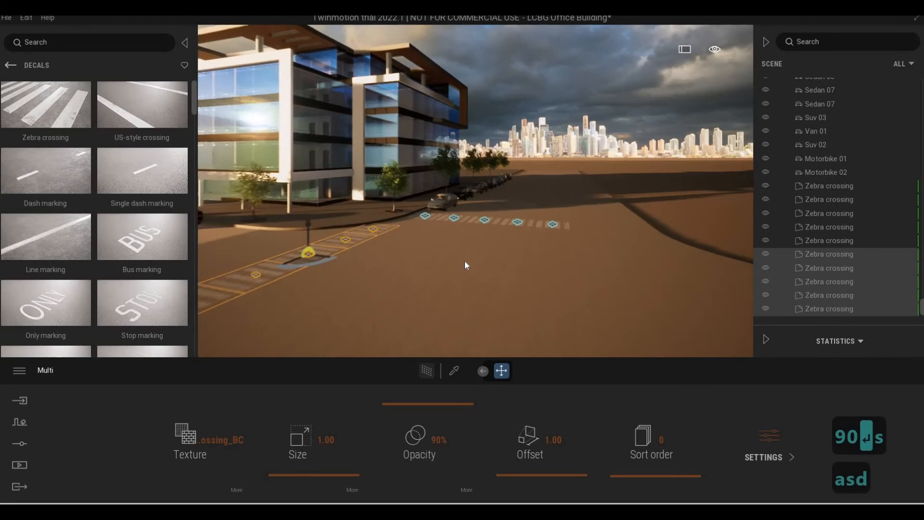
{"action": "key", "text": "w"}
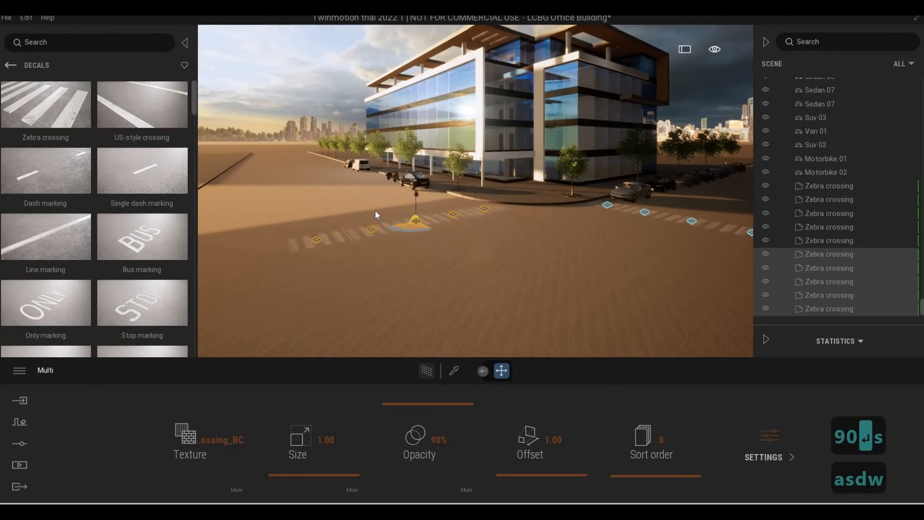
{"action": "key", "text": "w"}
{"action": "key", "text": "w"}
{"action": "key", "text": "w"}
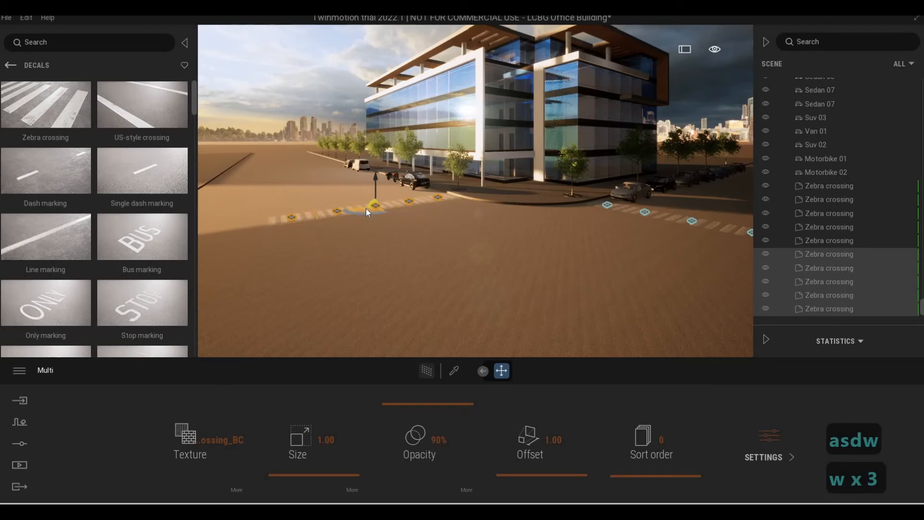
Step: Inspect the building corner and both zebra crossings from street level and from higher viewpoints
{"action": "key", "text": "w"}
{"action": "key", "text": "w"}
{"action": "key", "text": "w"}
{"action": "key", "text": "w"}
{"action": "key", "text": "a"}
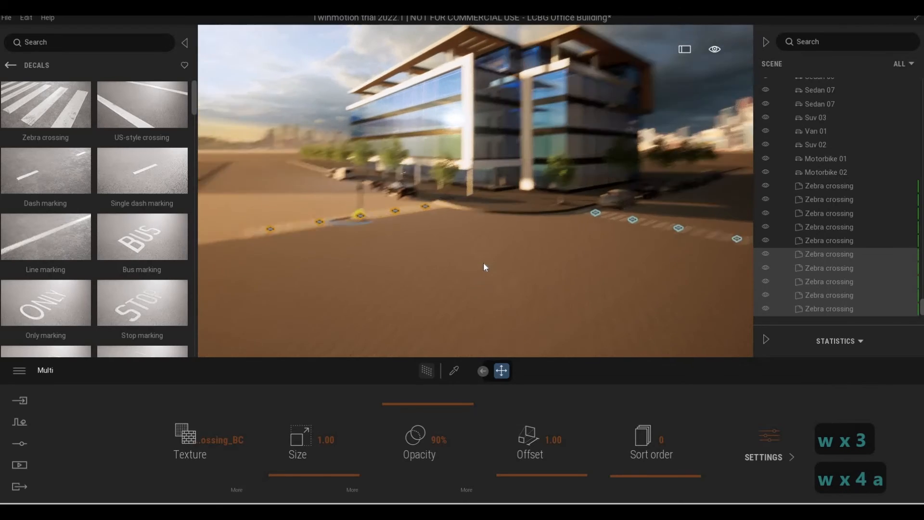
{"action": "key", "text": "w"}
{"action": "key", "text": "a"}
{"action": "key", "text": "w"}
{"action": "key", "text": "d"}
{"action": "key", "text": "d"}
{"action": "key", "text": "w"}
{"action": "key", "text": "e"}
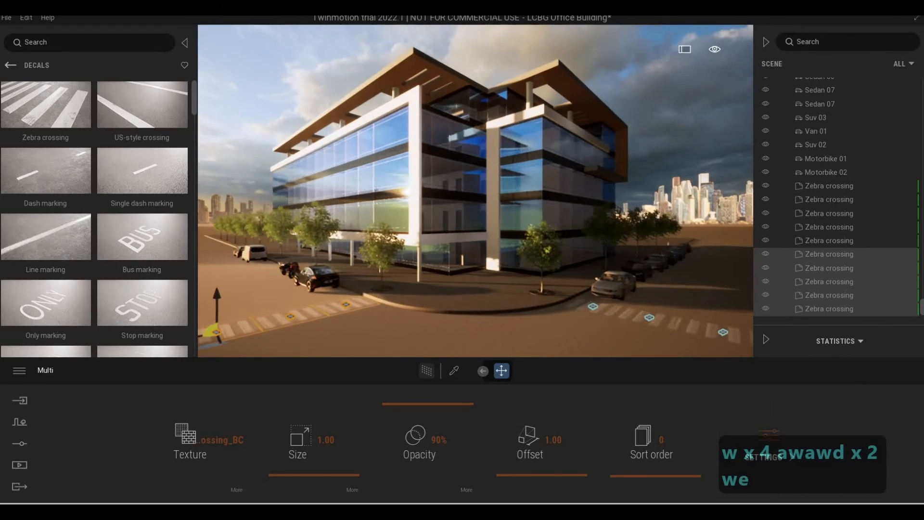
{"action": "key", "text": "w"}
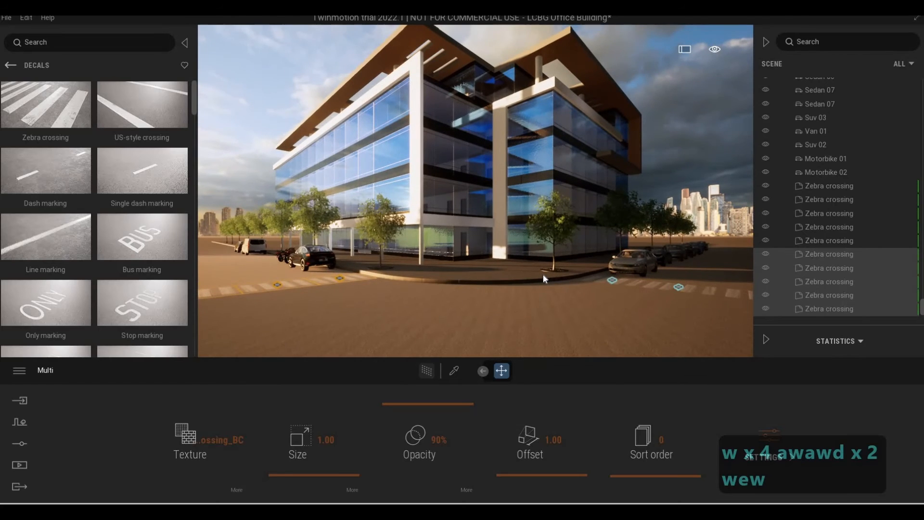
{"action": "key", "text": "a"}
{"action": "key", "text": "w"}
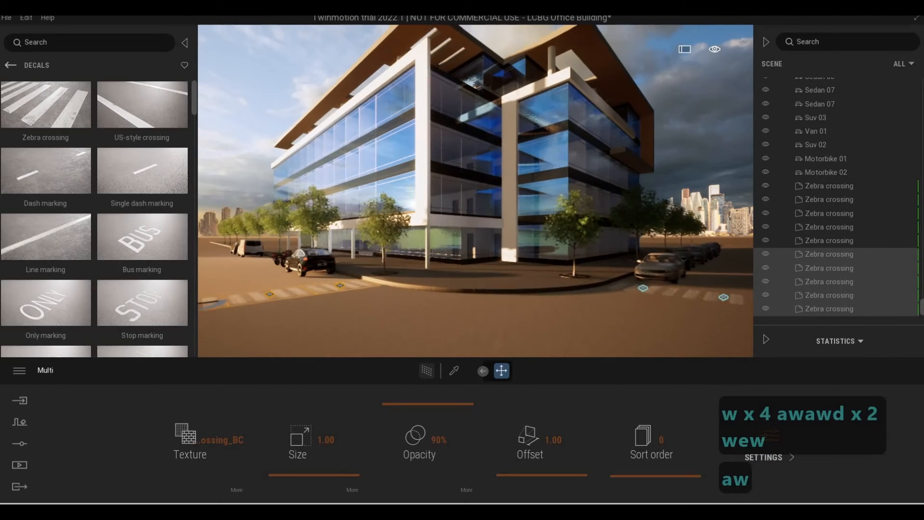
{"action": "key", "text": "s"}
{"action": "key", "text": "d"}
{"action": "key", "text": "s"}
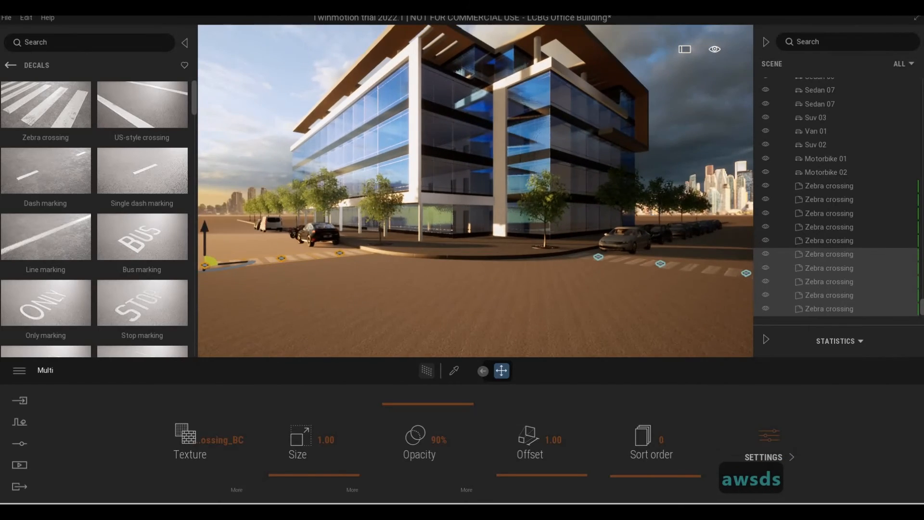
{"action": "key", "text": "w"}
{"action": "key", "text": "a"}
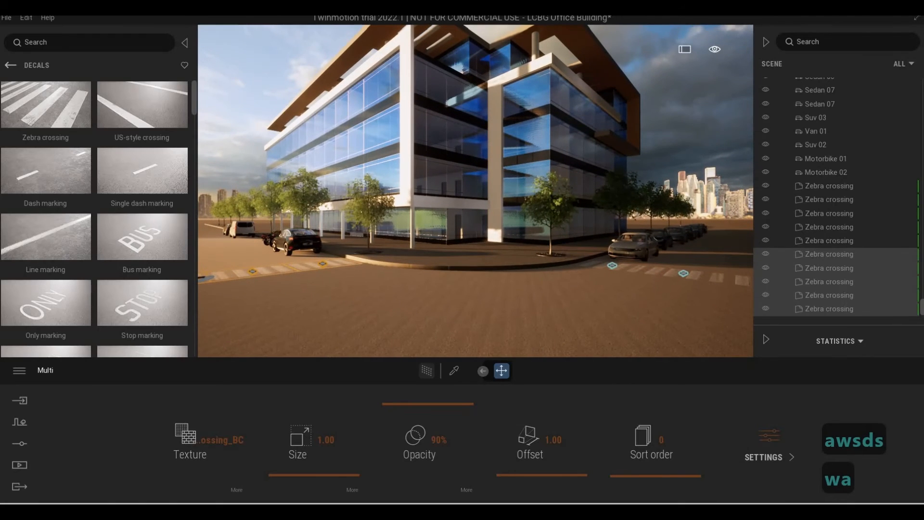
{"action": "key", "text": "w"}
{"action": "key", "text": "w"}
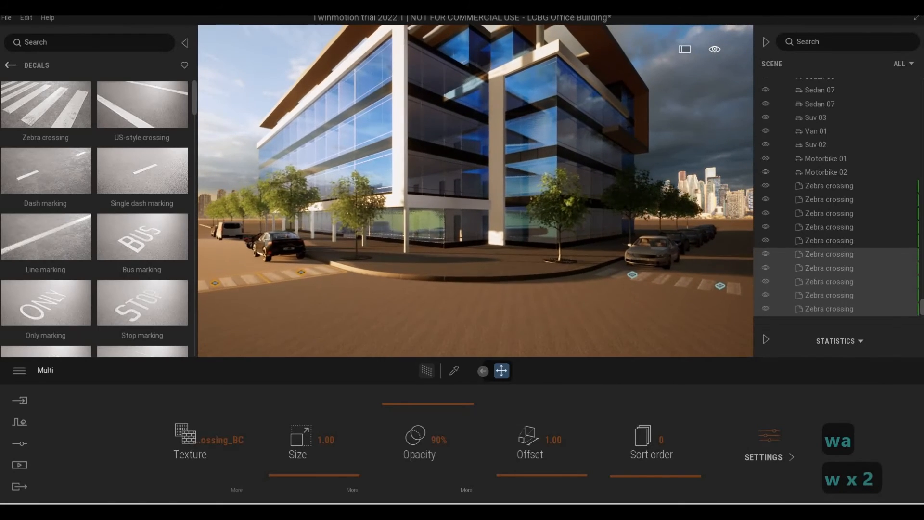
{"action": "key", "text": "s"}
{"action": "key", "text": "d"}
{"action": "key", "text": "w"}
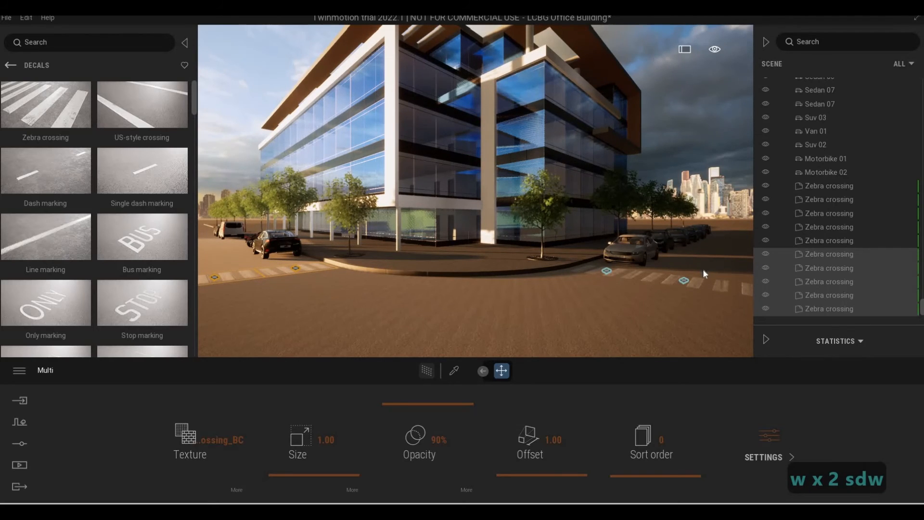
{"action": "key", "text": "q"}
{"action": "key", "text": "q"}
{"action": "key", "text": "d"}
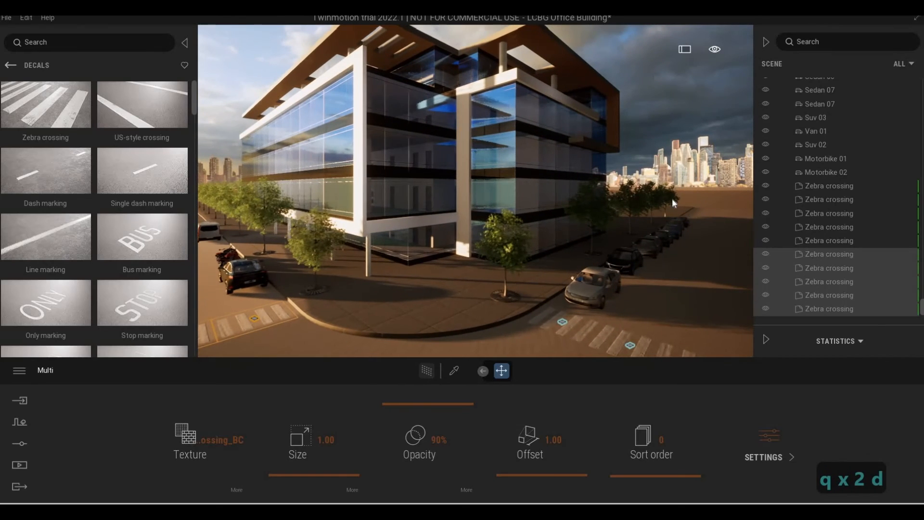
Step: Save the office building scene with the two new zebra crossings
{"action": "key", "text": "s"}
{"action": "key", "text": "s"}
{"action": "key", "text": "s"}
{"action": "key", "text": "s"}
{"action": "key", "text": "s"}
{"action": "key", "text": "s"}
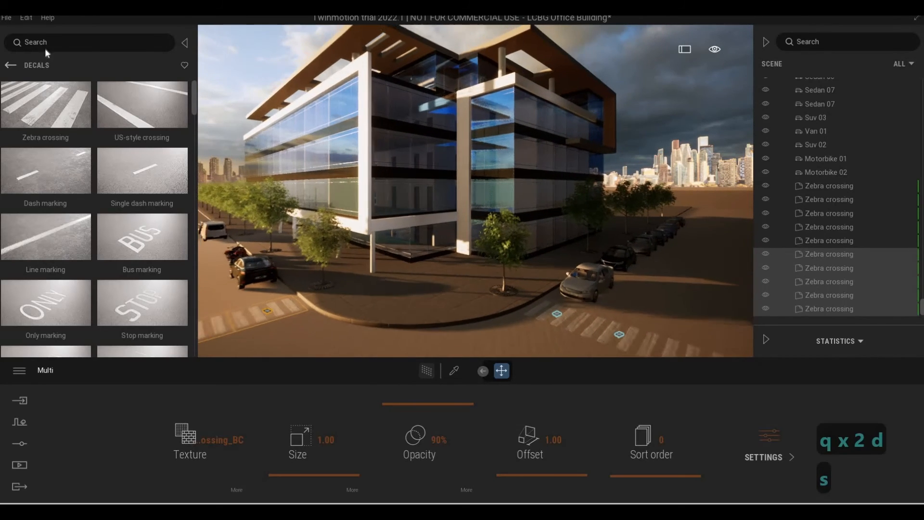
{"action": "key", "text": "a"}
{"action": "left_click", "coordinate": [6, 17]}
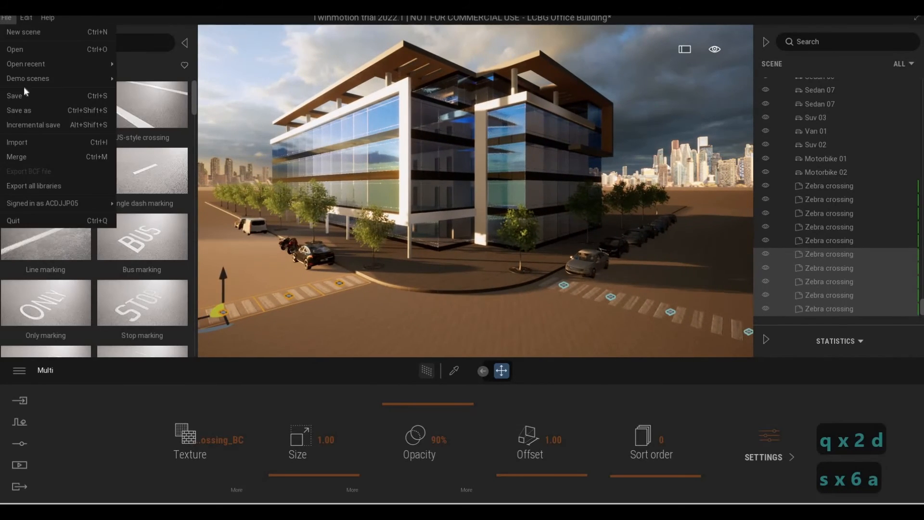
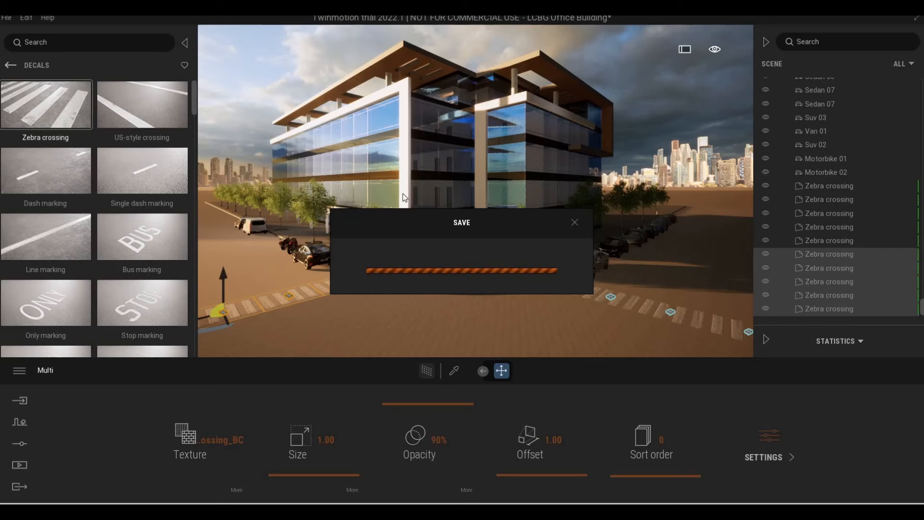
{"action": "key", "text": "F1"}
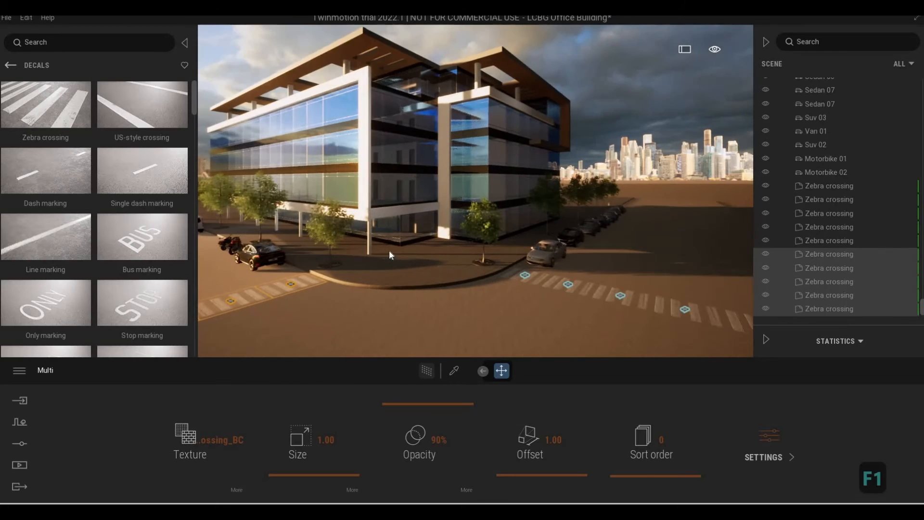
{"action": "key", "text": "w"}
{"action": "key", "text": "a"}
{"action": "key", "text": "e"}
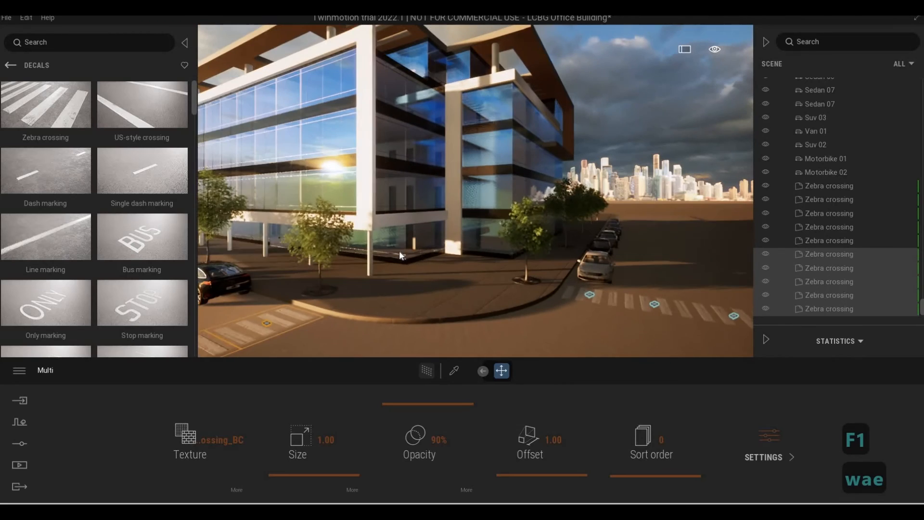
Step: Switch to Revit and dismiss the reminder about saving the project to keep the Twinmotion link
{"action": "key", "text": "s"}
{"action": "key", "text": "d"}
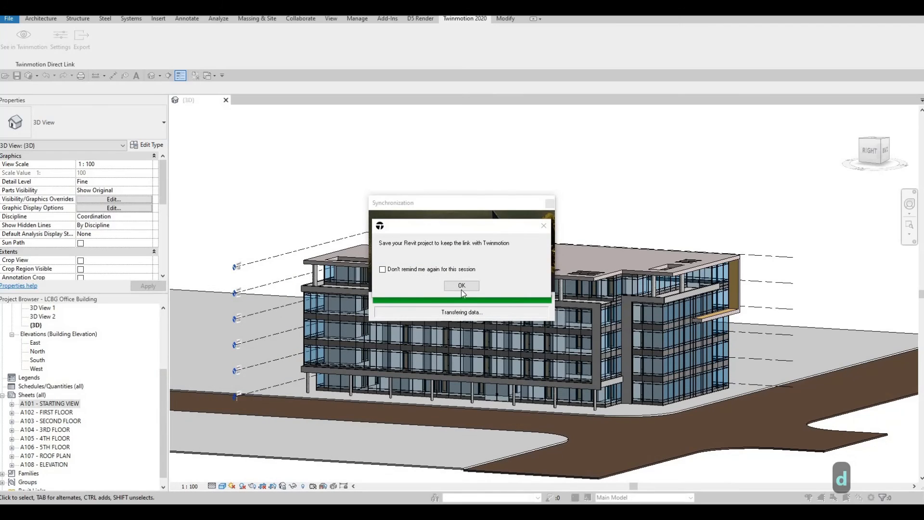
{"action": "left_click", "coordinate": [461, 285]}
{"action": "key", "text": "w"}
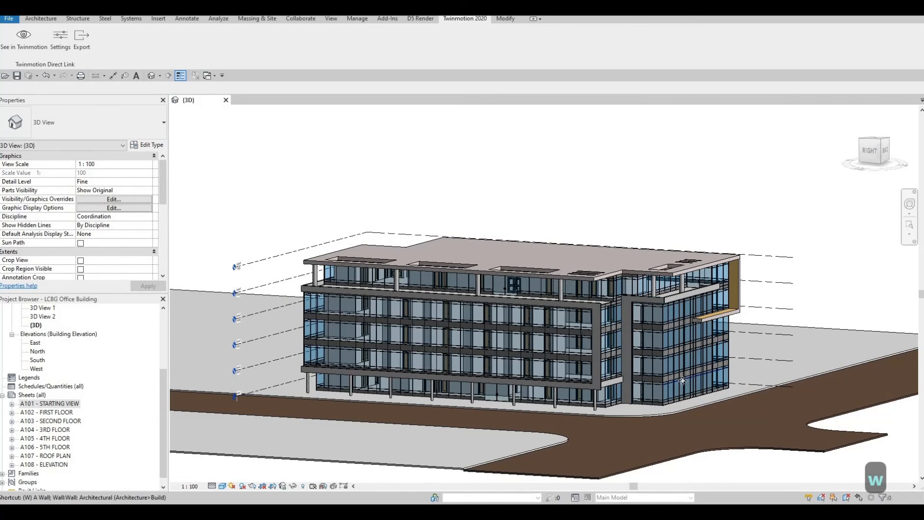
{"action": "key", "text": "q"}
Step: Open the Level 1 floor plan of the office building
{"action": "left_click", "coordinate": [689, 380]}
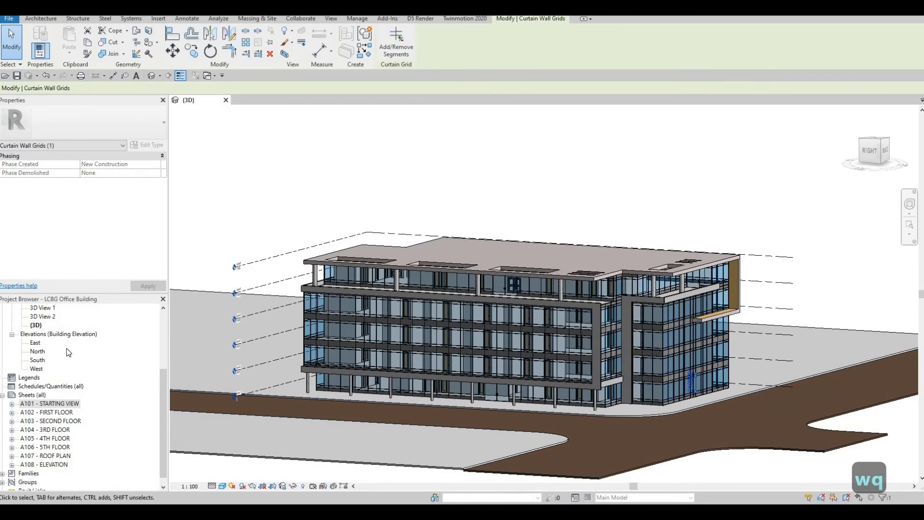
{"action": "scroll", "coordinate": [65, 348], "scroll_direction": "up", "scroll_amount": 4}
{"action": "left_click", "coordinate": [40, 326]}
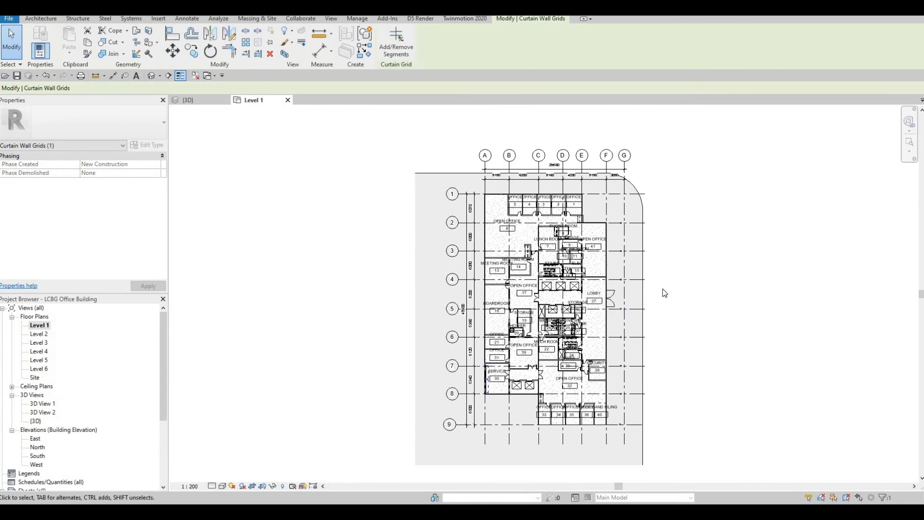
{"action": "middle_click_drag", "start_coordinate": [663, 290], "coordinate": [864, 367]}
{"action": "scroll", "coordinate": [666, 289], "scroll_direction": "down", "scroll_amount": 2}
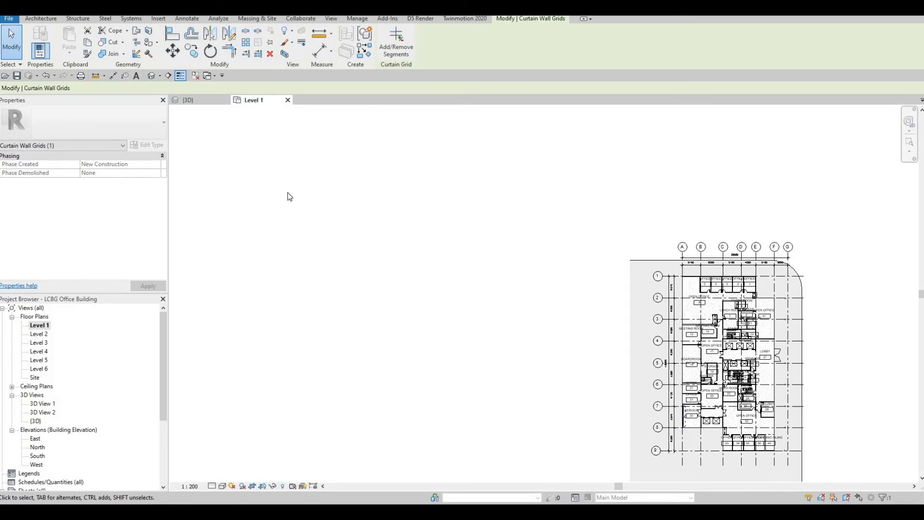
Step: Turn off Crop View for the Level 1 plan and open the FLOOR 3 road's boundary for editing
{"action": "key", "text": "Escape"}
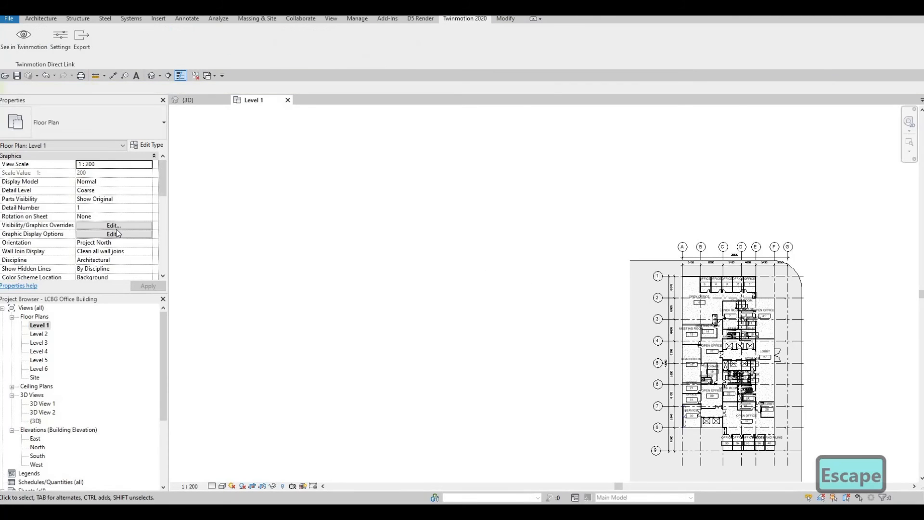
{"action": "scroll", "coordinate": [117, 233], "scroll_direction": "down", "scroll_amount": 5}
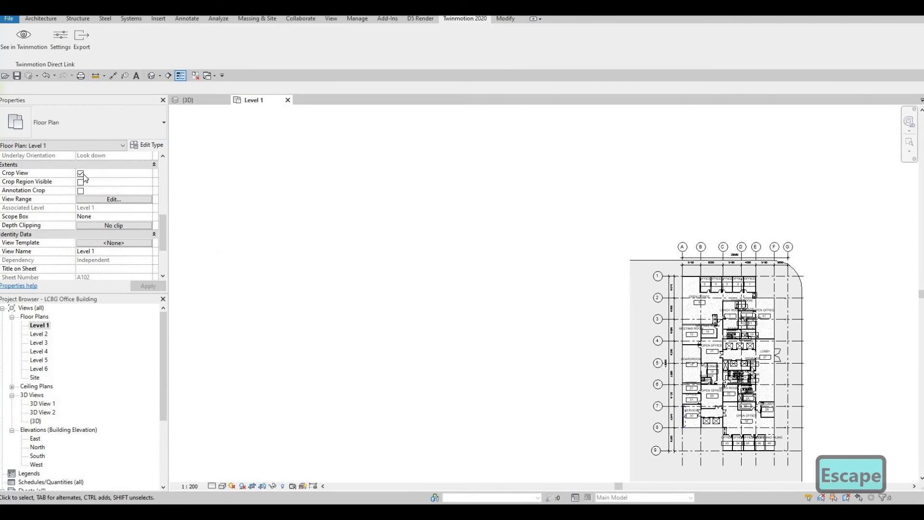
{"action": "left_click", "coordinate": [148, 286]}
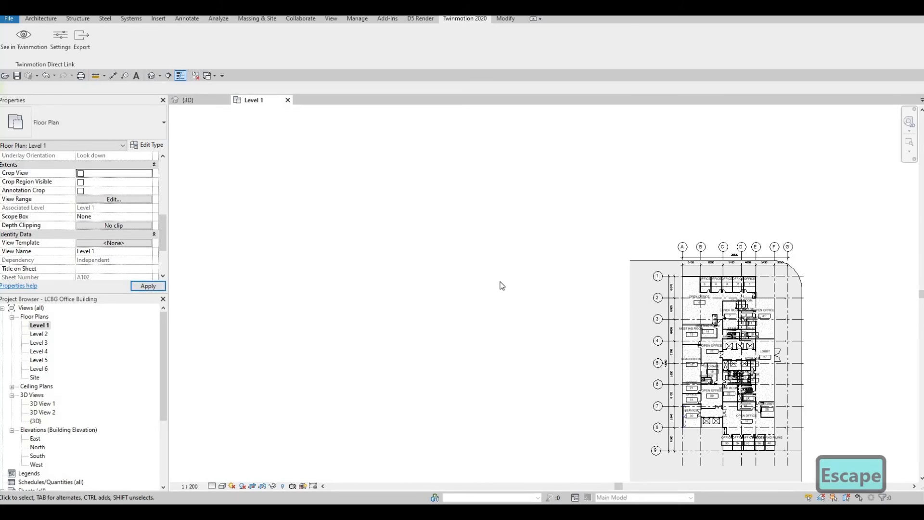
{"action": "scroll", "coordinate": [517, 250], "scroll_direction": "down", "scroll_amount": 2}
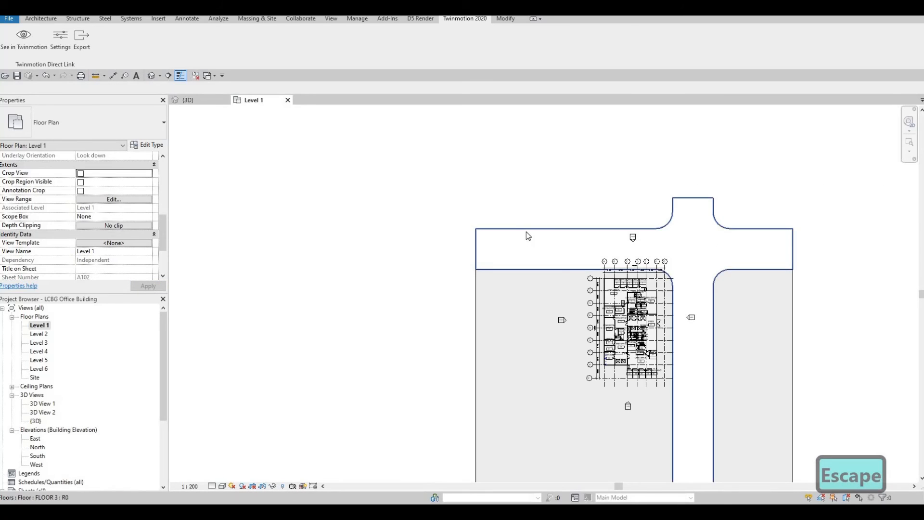
{"action": "double_click", "coordinate": [526, 232]}
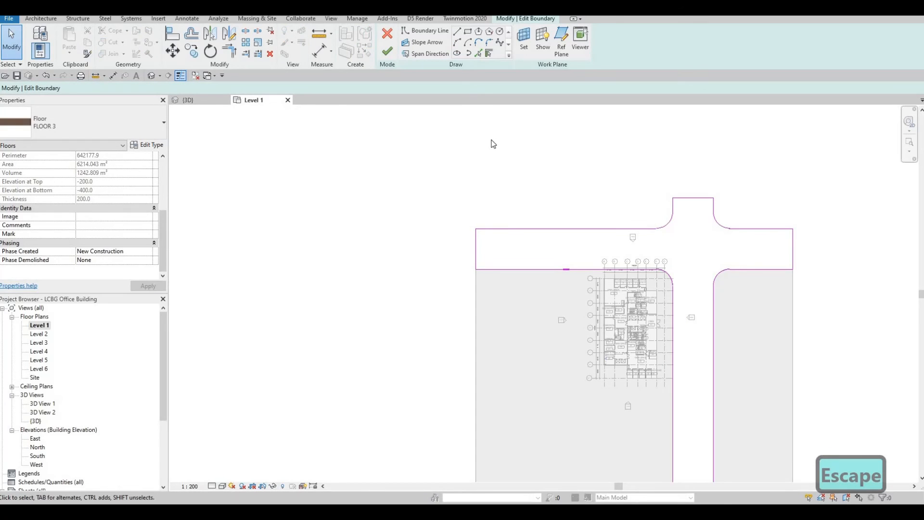
Step: Try stretching the horizontal road's west end straight outward, and undo the change
{"action": "mouse_move", "coordinate": [472, 245]}
{"action": "left_mouse_down"}
{"action": "mouse_move", "coordinate": [353, 216]}
{"action": "mouse_move", "coordinate": [445, 238]}
{"action": "left_mouse_up"}
{"action": "key", "text": "Escape"}
{"action": "key", "text": "Escape"}
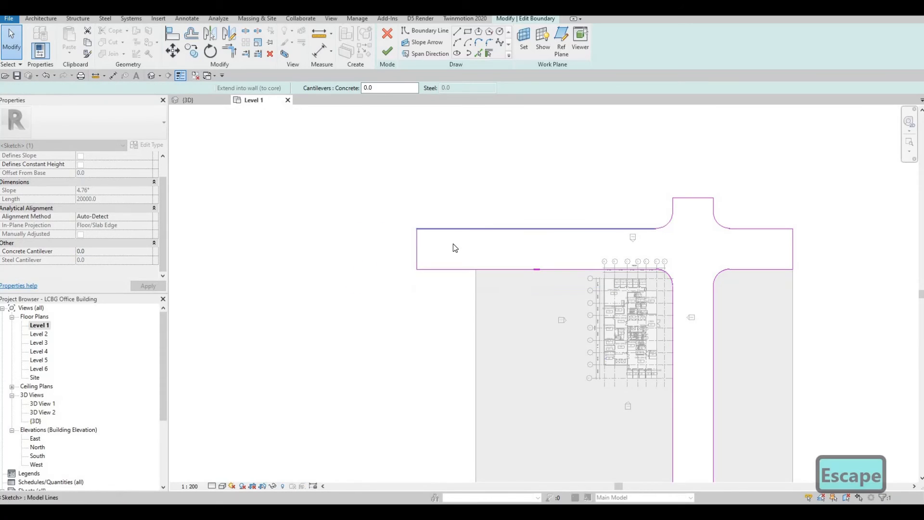
{"action": "key", "text": "ctrl+z"}
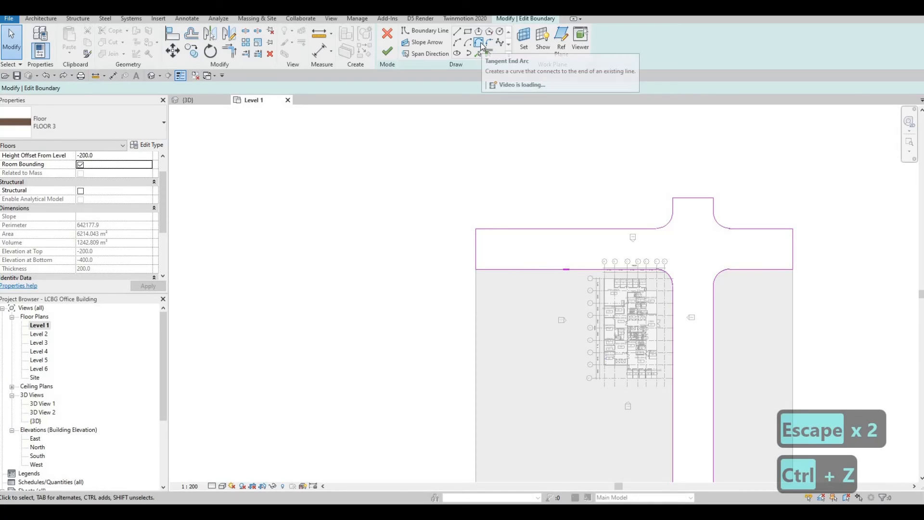
Step: Draw a 90° boundary arc curving north from the road's upper west corner, tangent to its edge, with a radius of about 34648 mm
{"action": "left_click", "coordinate": [456, 42]}
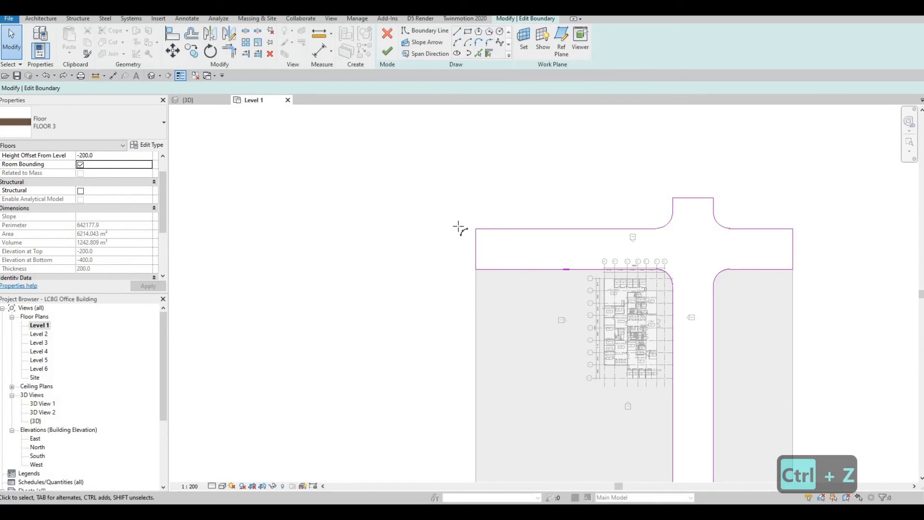
{"action": "left_click", "coordinate": [476, 228]}
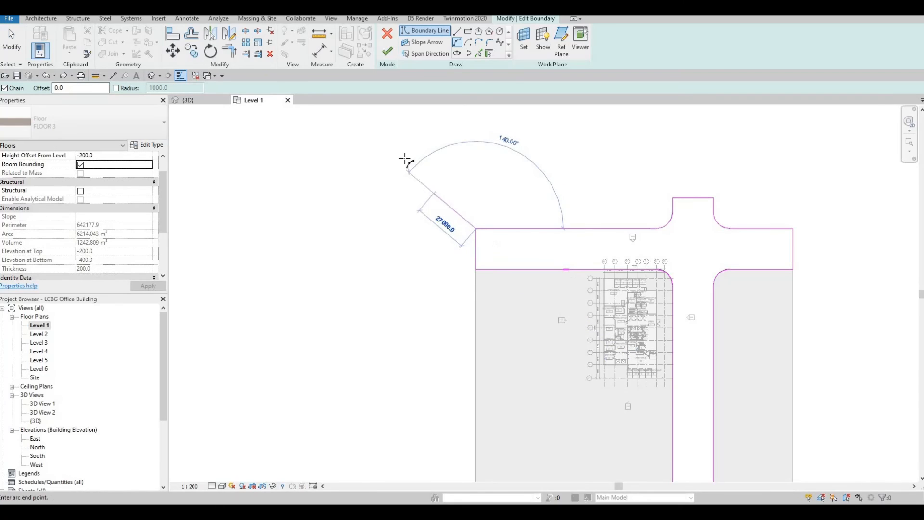
{"action": "left_click", "coordinate": [399, 158]}
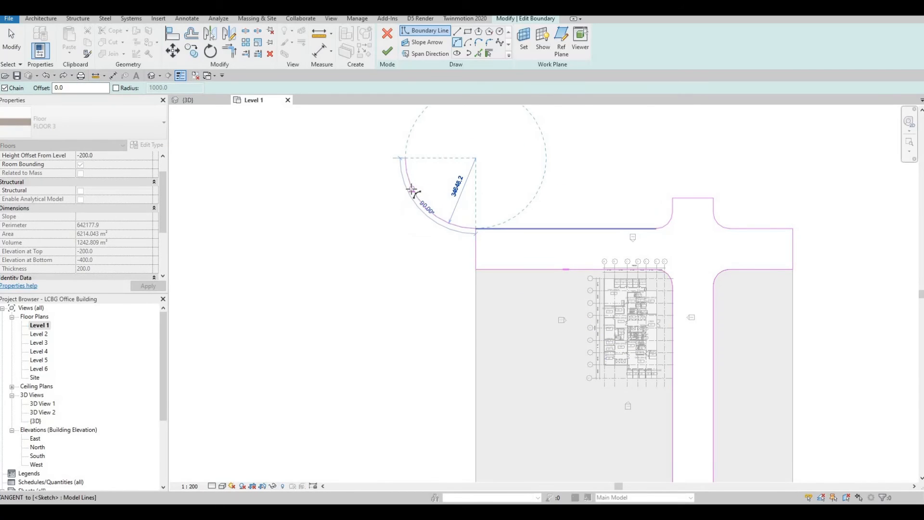
{"action": "left_click", "coordinate": [469, 267]}
{"action": "key", "text": "Escape"}
Step: Draw a second boundary arc curving northwest from the road's lower west corner
{"action": "left_click", "coordinate": [476, 269]}
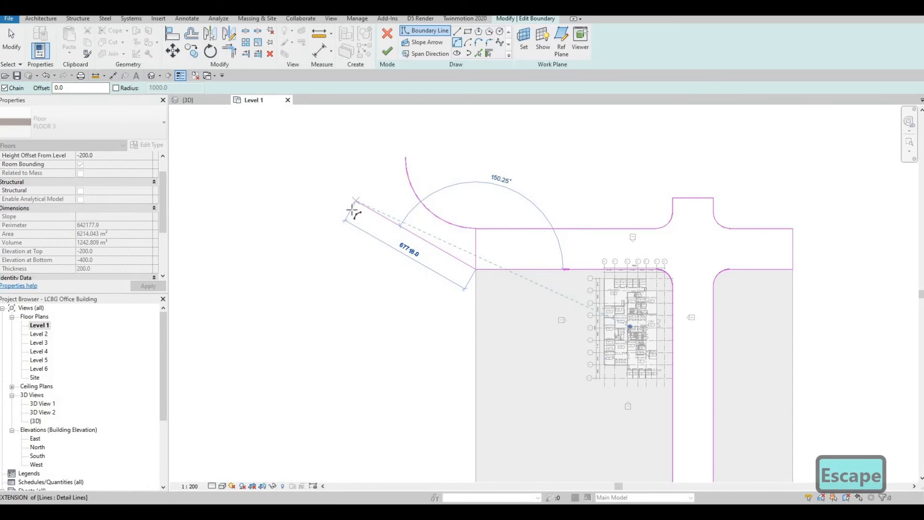
{"action": "left_click", "coordinate": [351, 208]}
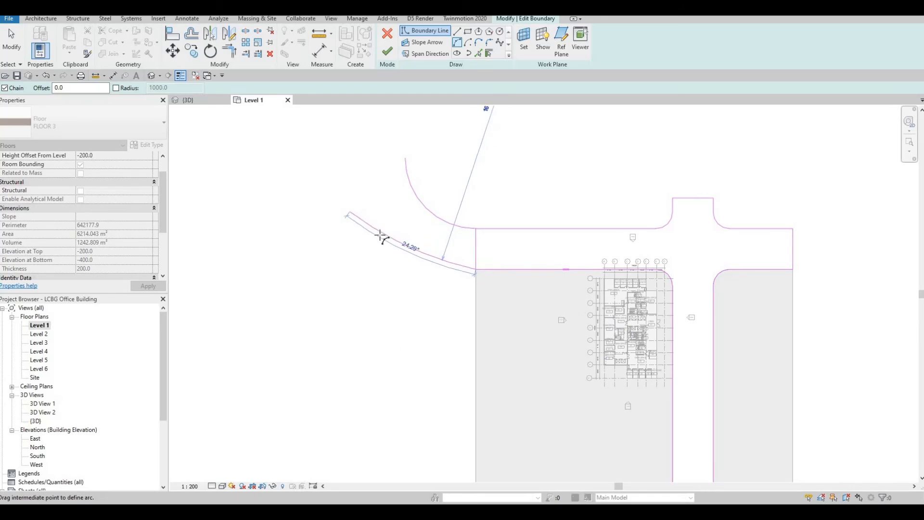
{"action": "key", "text": "Escape"}
{"action": "key", "text": "Escape"}
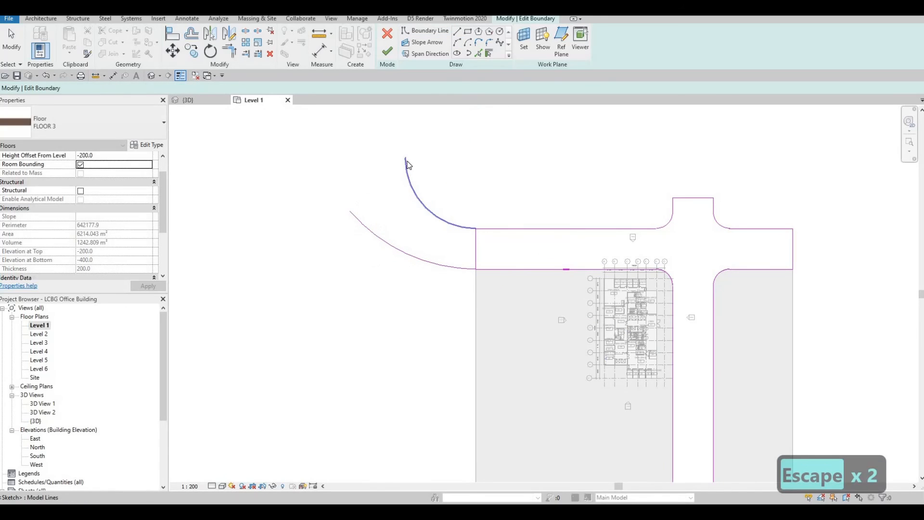
Step: Shorten the upper road arc to about 77° and delete the hand-drawn lower arc
{"action": "left_click", "coordinate": [407, 176]}
{"action": "left_click", "coordinate": [354, 219]}
{"action": "left_click", "coordinate": [357, 218]}
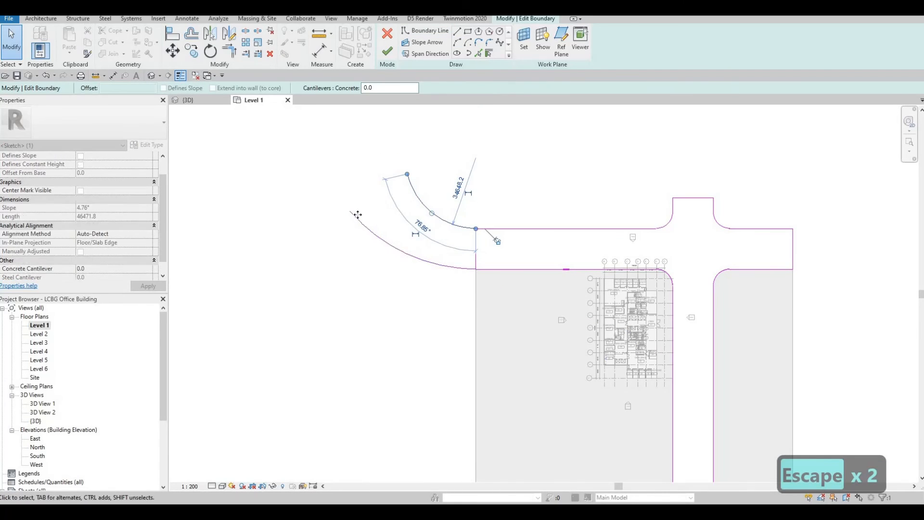
{"action": "left_click", "coordinate": [357, 209]}
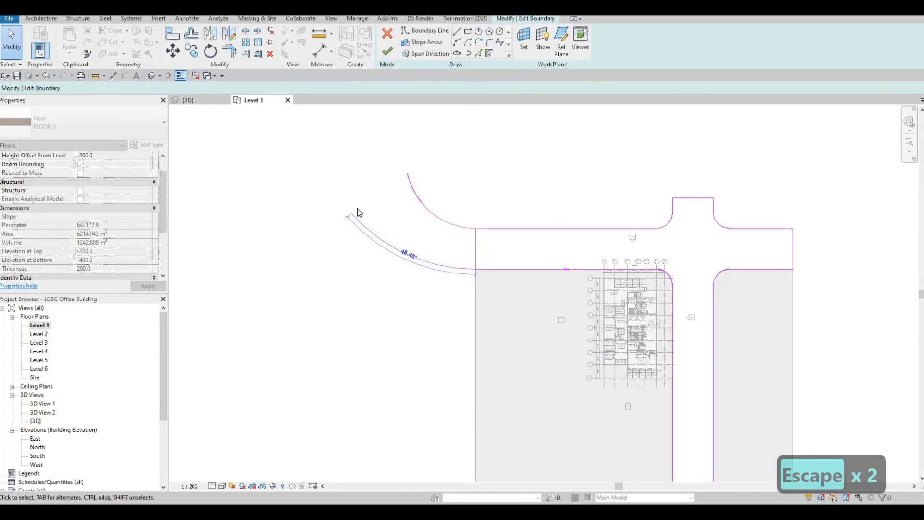
{"action": "key", "text": "Delete"}
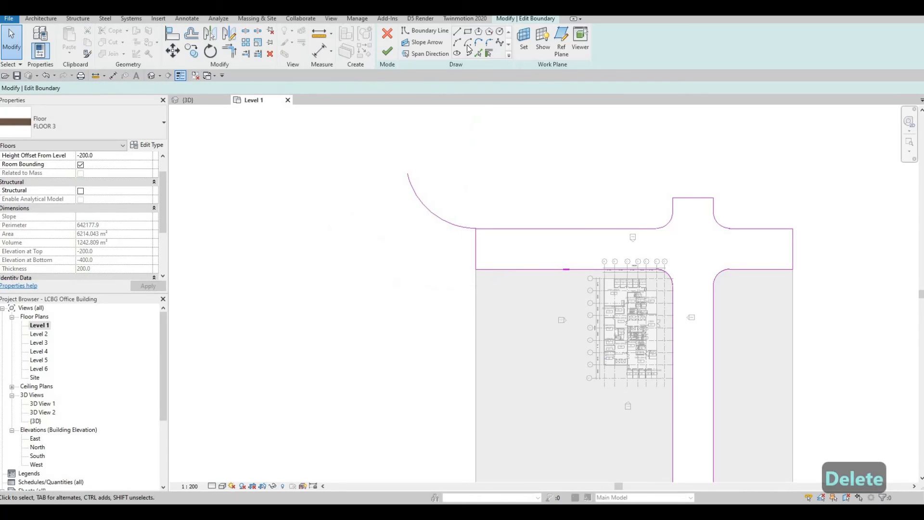
{"action": "key", "text": "Escape"}
Step: Create the outer edge of the road bend by offsetting the upper arc 20000 mm with Pick Lines
{"action": "left_click", "coordinate": [426, 211]}
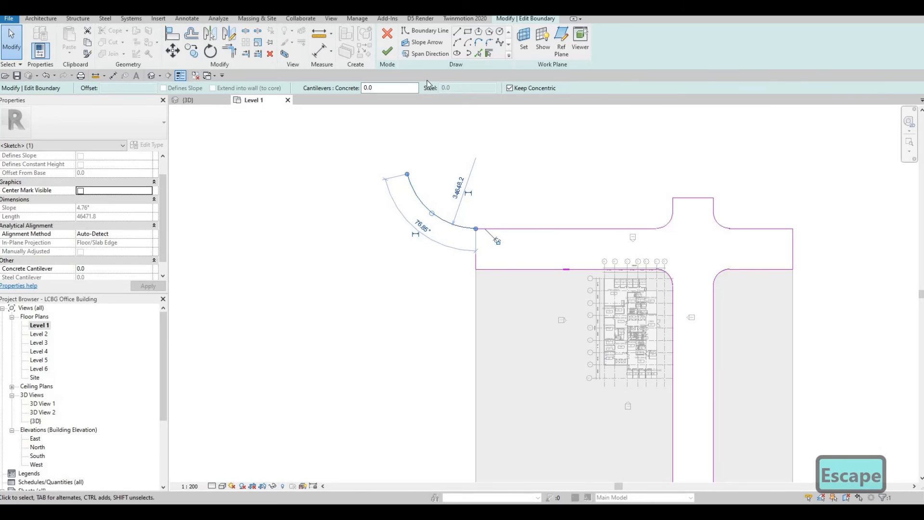
{"action": "key", "text": "Escape"}
{"action": "left_click", "coordinate": [477, 53]}
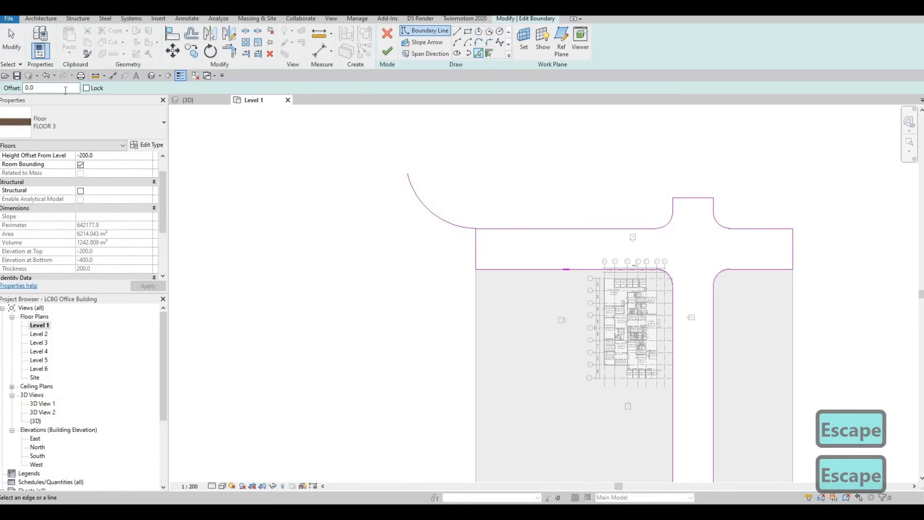
{"action": "double_click", "coordinate": [30, 88]}
{"action": "type", "text": "2"}
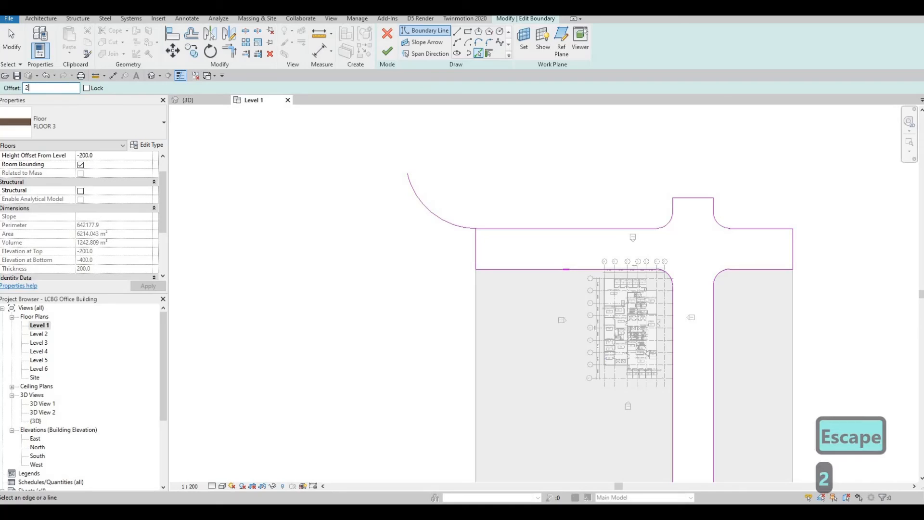
{"action": "type", "text": "0000"}
{"action": "key", "text": "Return"}
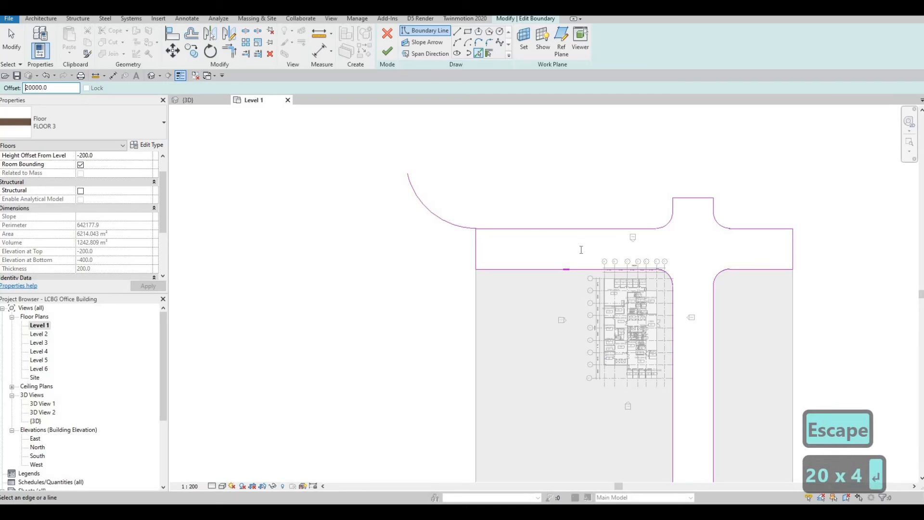
{"action": "left_click", "coordinate": [446, 227]}
{"action": "key", "text": "Escape"}
{"action": "key", "text": "Escape"}
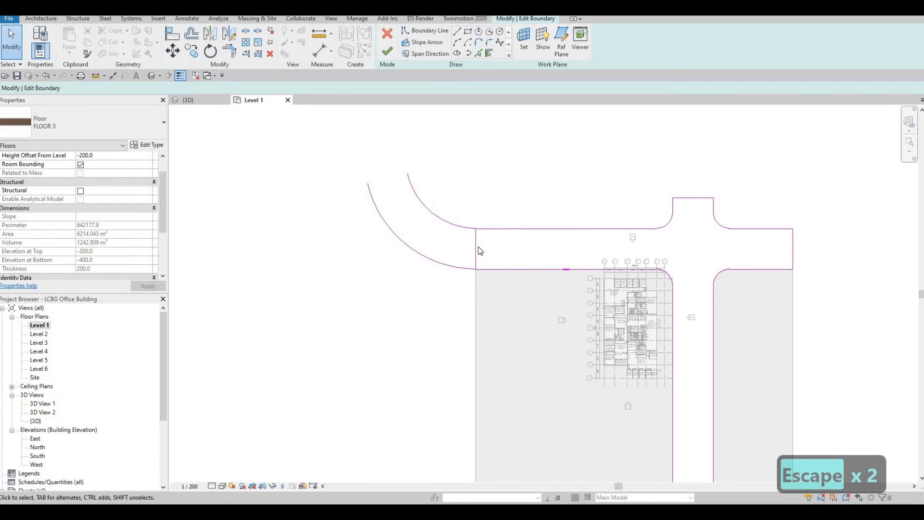
Step: Delete the straight boundary line that closes the horizontal road's former west end
{"action": "left_click", "coordinate": [476, 251]}
{"action": "key", "text": "Delete"}
{"action": "middle_click_drag", "start_coordinate": [611, 389], "coordinate": [596, 339]}
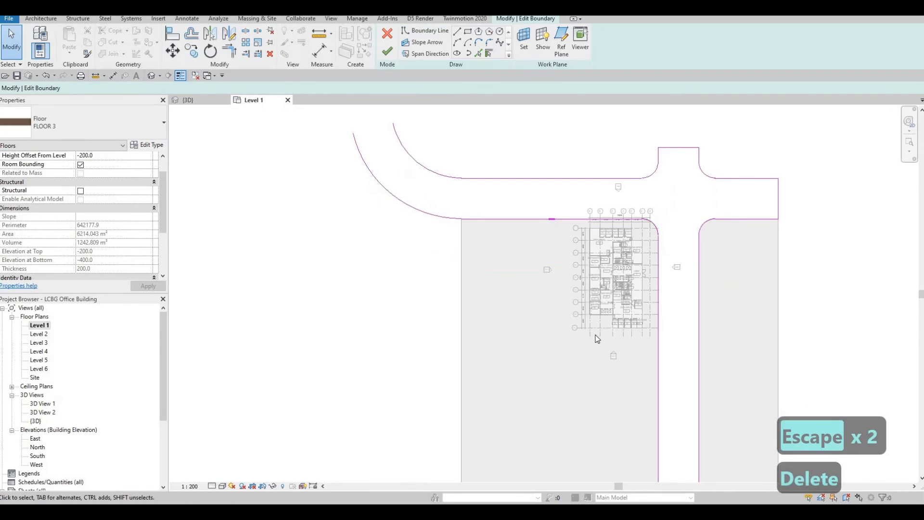
Step: Draw a boundary arc from the vertical road's west edge, bending southeast across the road, about 32° with a radius of about 119564 mm
{"action": "scroll", "coordinate": [597, 338], "scroll_direction": "down", "scroll_amount": 3}
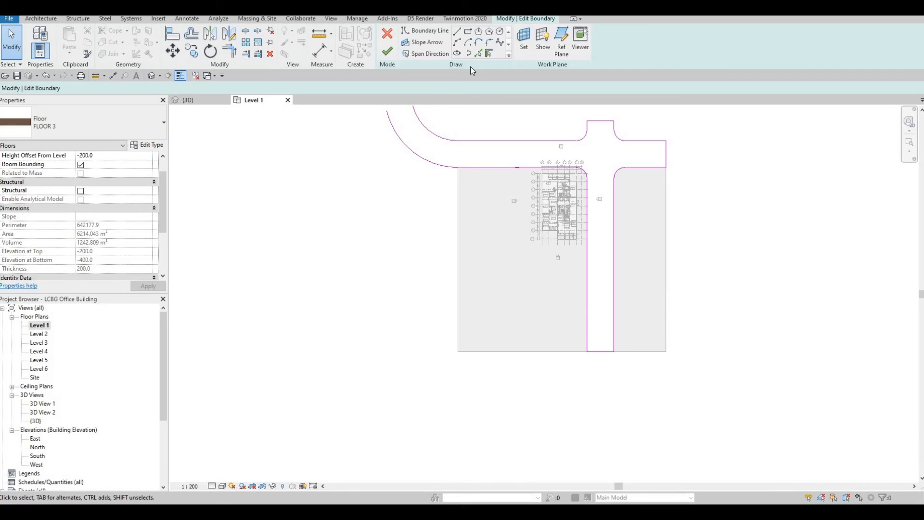
{"action": "left_click", "coordinate": [478, 43]}
{"action": "left_click", "coordinate": [457, 43]}
{"action": "left_click", "coordinate": [610, 330]}
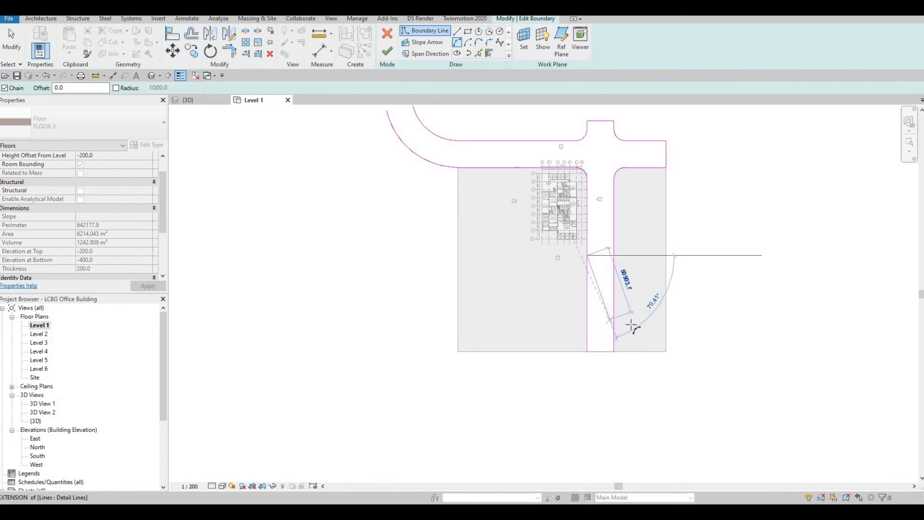
{"action": "left_click", "coordinate": [607, 293]}
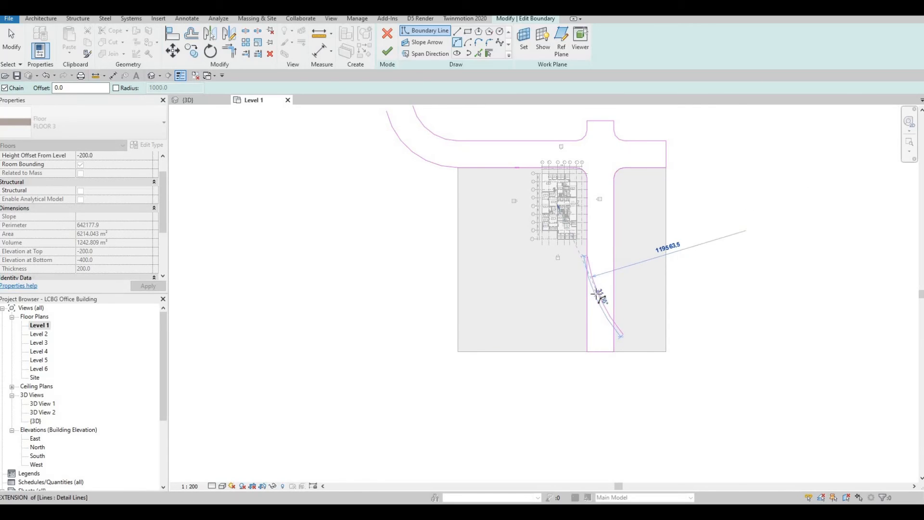
{"action": "left_click", "coordinate": [597, 294]}
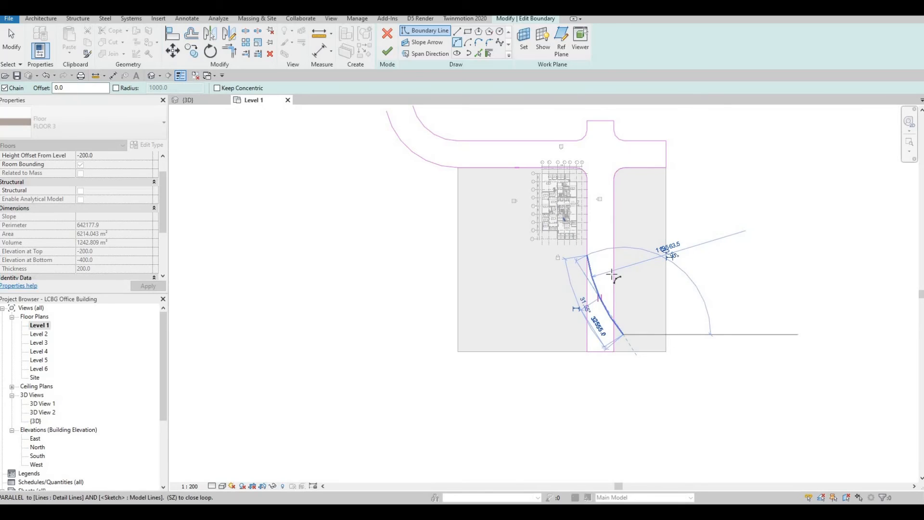
{"action": "key", "text": "Escape"}
{"action": "key", "text": "Escape"}
{"action": "scroll", "coordinate": [616, 255], "scroll_direction": "up", "scroll_amount": 2}
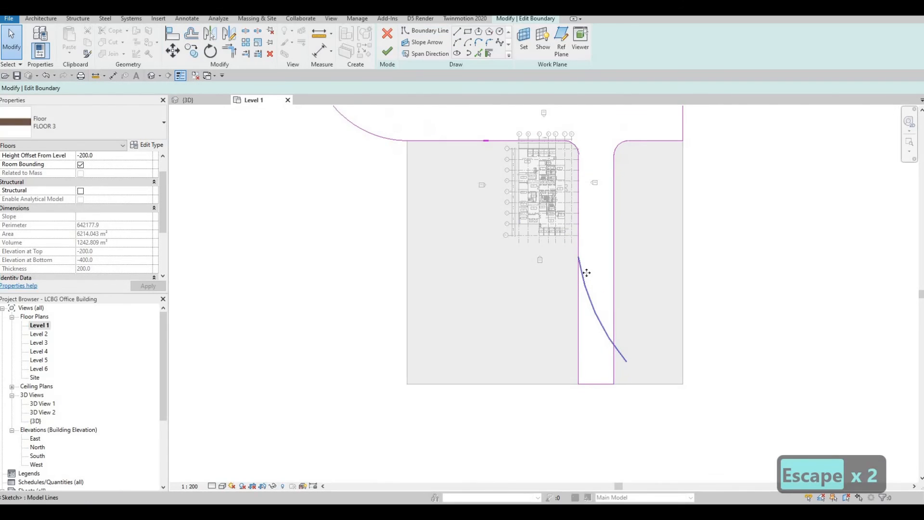
Step: Create the vertical road's outer bend edge by offsetting the new arc 20000 mm to the east with Pick Lines
{"action": "left_click", "coordinate": [478, 53]}
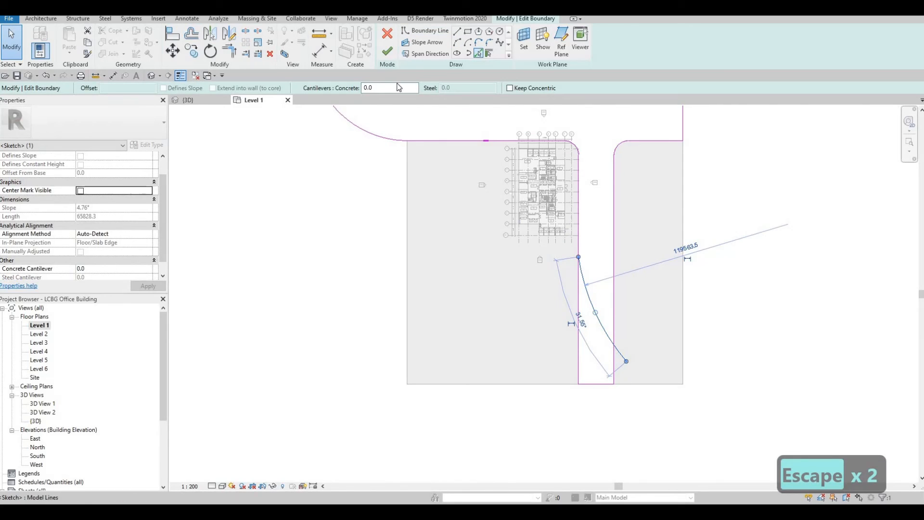
{"action": "double_click", "coordinate": [30, 89]}
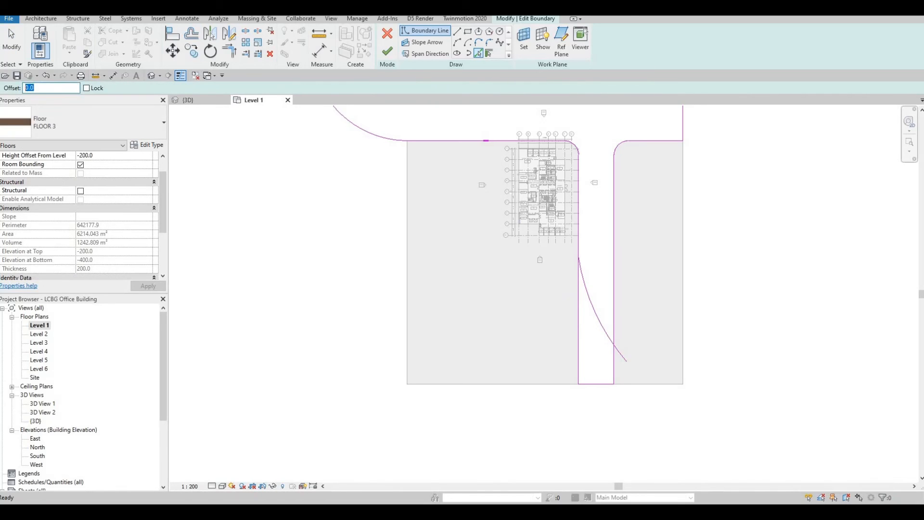
{"action": "type", "text": "20000"}
{"action": "key", "text": "Return"}
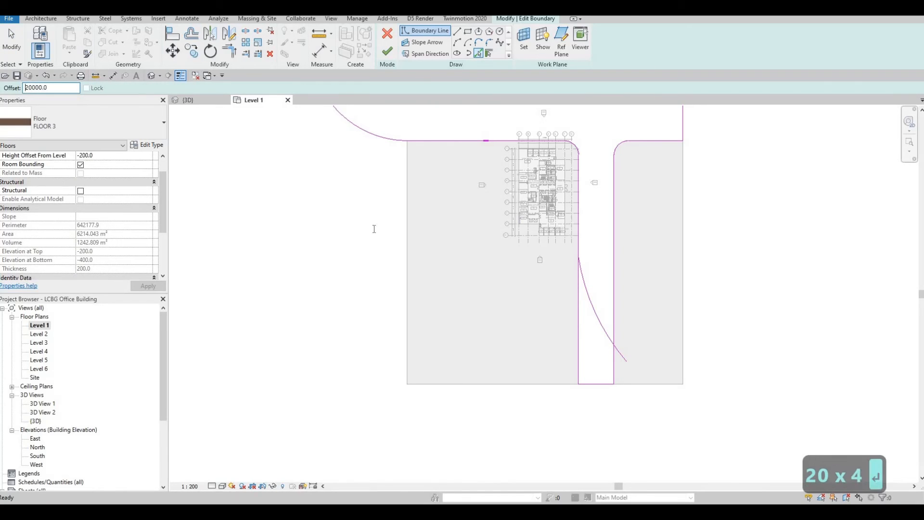
{"action": "left_click", "coordinate": [587, 285]}
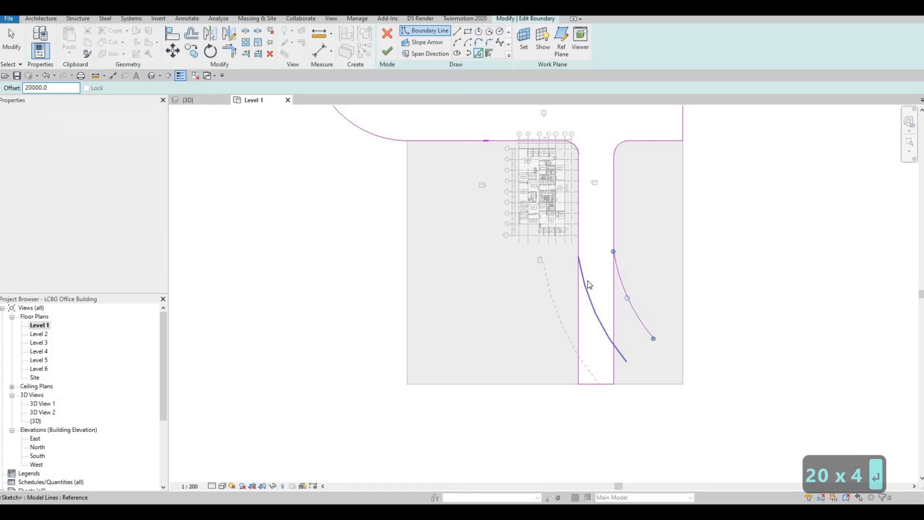
{"action": "key", "text": "Escape"}
{"action": "key", "text": "Escape"}
{"action": "key", "text": "Escape"}
Step: Trim both straight edges of the vertical road to the two arcs that form its southern bend
{"action": "key", "text": "t"}
{"action": "key", "text": "r"}
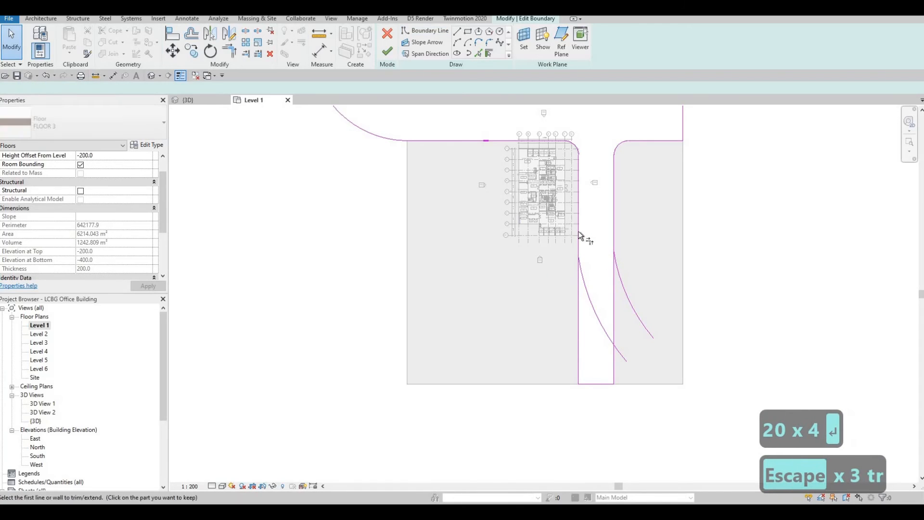
{"action": "left_click", "coordinate": [578, 231]}
{"action": "left_click", "coordinate": [616, 224]}
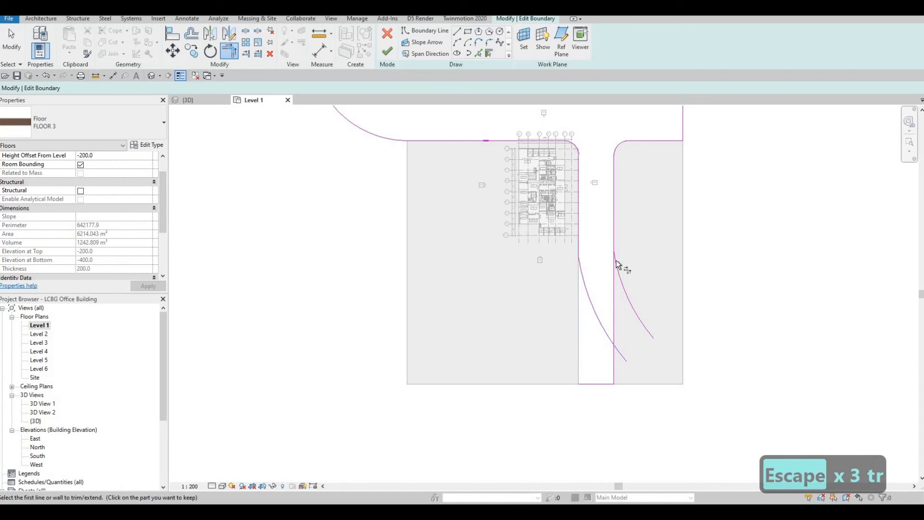
{"action": "left_click", "coordinate": [619, 270]}
{"action": "middle_click_drag", "start_coordinate": [477, 176], "coordinate": [544, 293]}
{"action": "middle_click_drag", "start_coordinate": [492, 150], "coordinate": [482, 134]}
{"action": "key", "text": "Escape"}
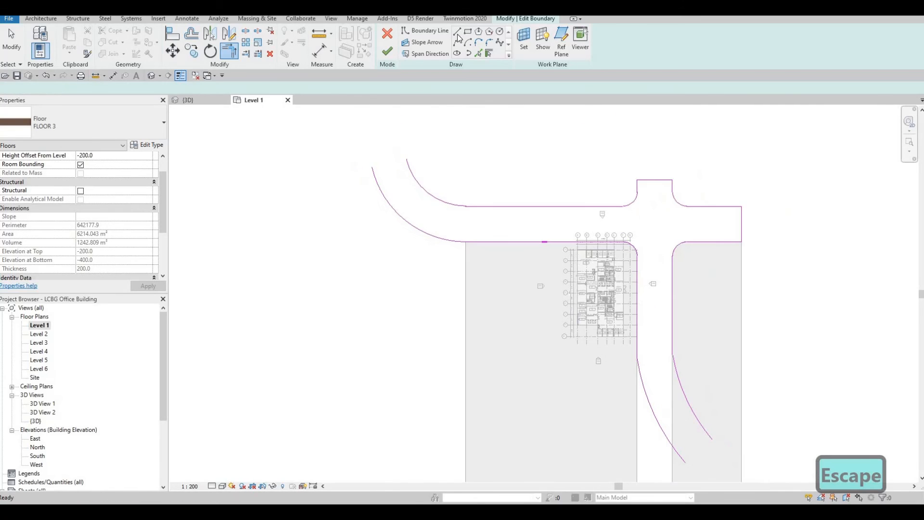
Step: Close the open ends of the northwest and southeast road bends with straight boundary lines between the arc endpoints
{"action": "left_click", "coordinate": [371, 166]}
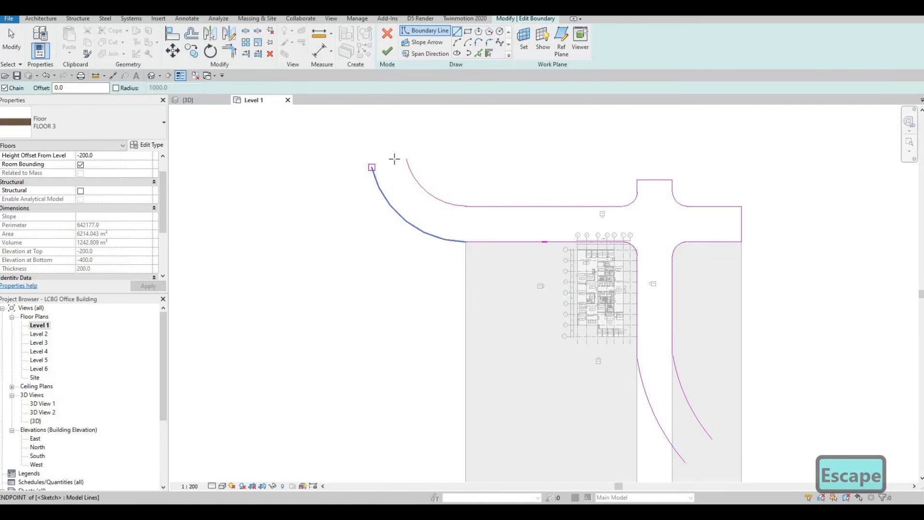
{"action": "left_click", "coordinate": [407, 160]}
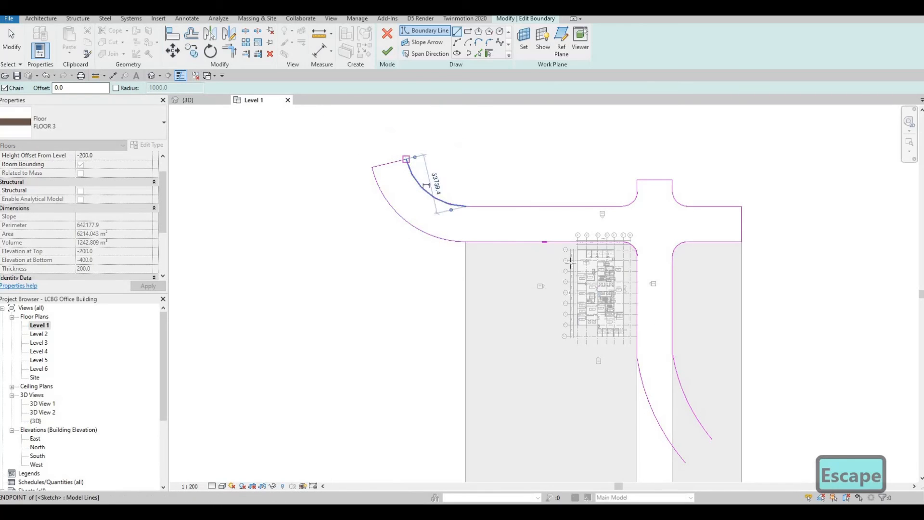
{"action": "key", "text": "Escape"}
{"action": "middle_click_drag", "start_coordinate": [687, 390], "coordinate": [650, 299]}
{"action": "left_click", "coordinate": [673, 347]}
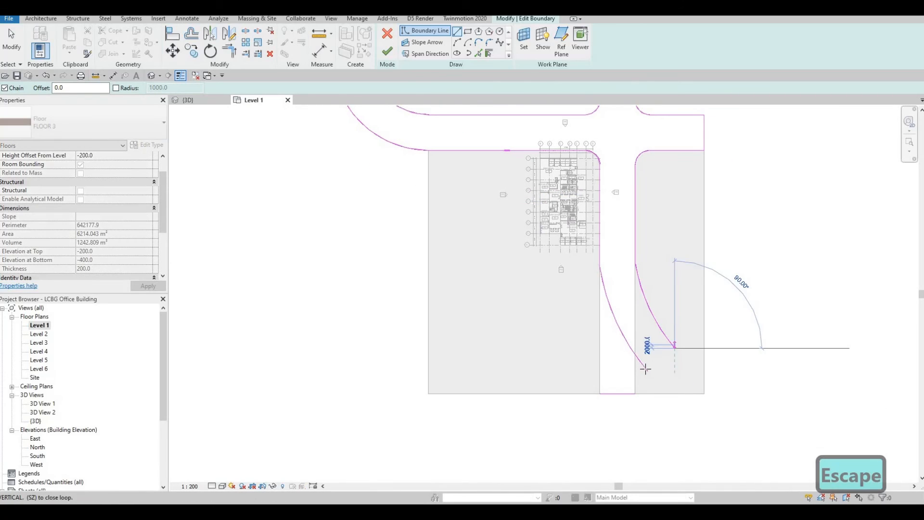
{"action": "left_click", "coordinate": [625, 397]}
{"action": "key", "text": "Escape"}
{"action": "key", "text": "Escape"}
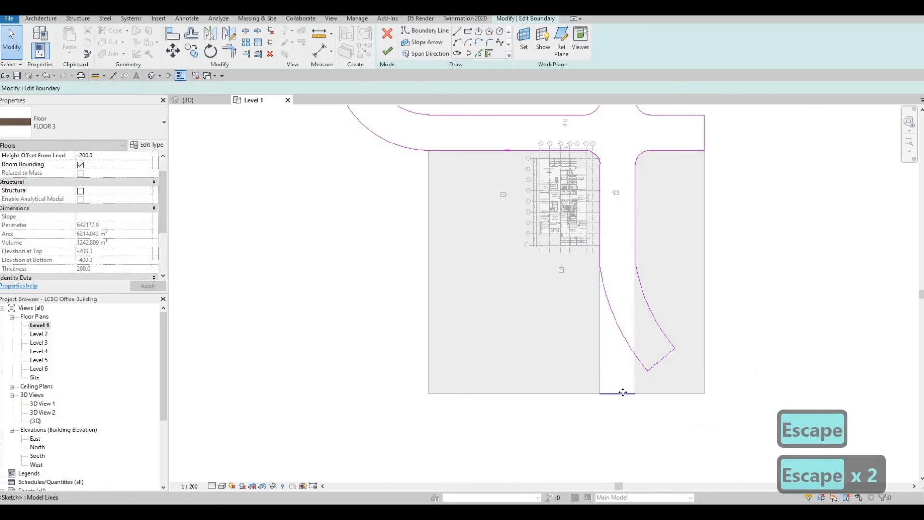
Step: Delete the boundary line at the vertical road's former straight south end and finish the road floor's sketch
{"action": "left_click", "coordinate": [625, 393]}
{"action": "key", "text": "Delete"}
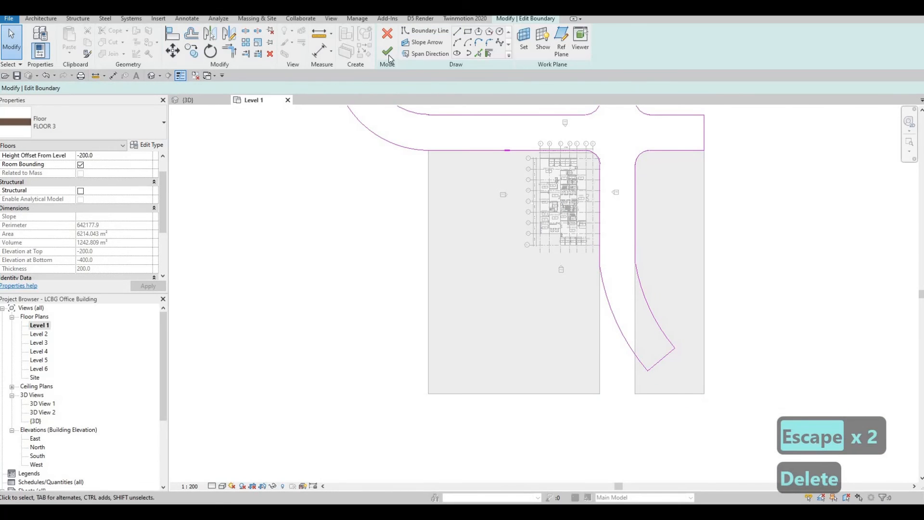
{"action": "key", "text": "Escape"}
{"action": "key", "text": "Escape"}
Step: Edit the FLOOR 2 boundary, adding the road bend's west arc and trimming it against the east parcel's west edge
{"action": "left_click", "coordinate": [601, 345]}
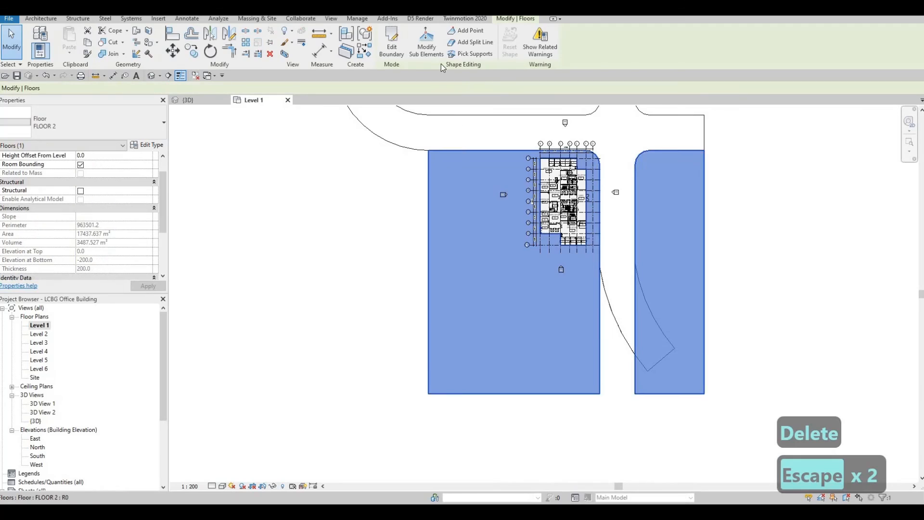
{"action": "left_click", "coordinate": [399, 56]}
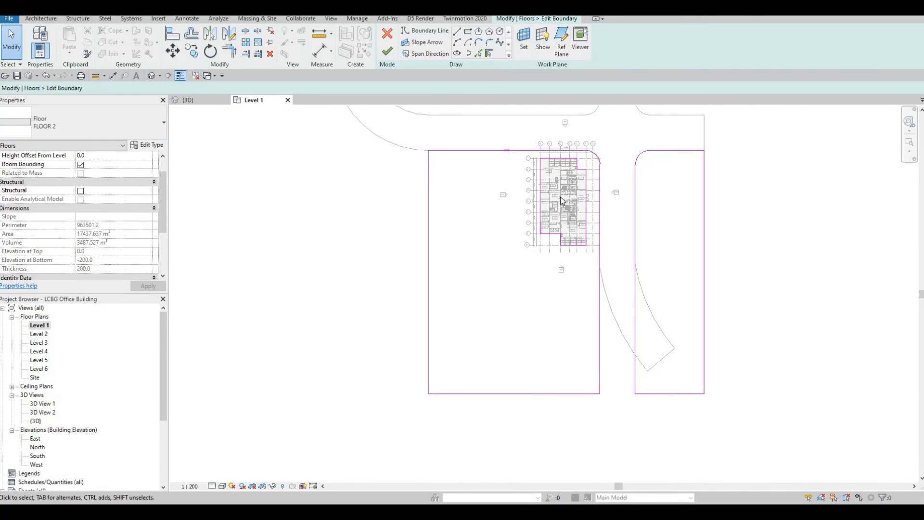
{"action": "left_click", "coordinate": [643, 378]}
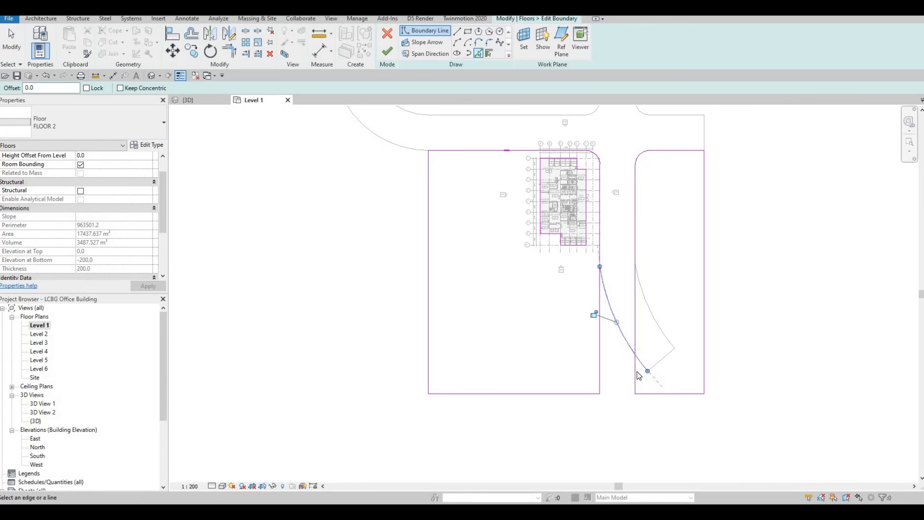
{"action": "key", "text": "Escape"}
{"action": "key", "text": "Escape"}
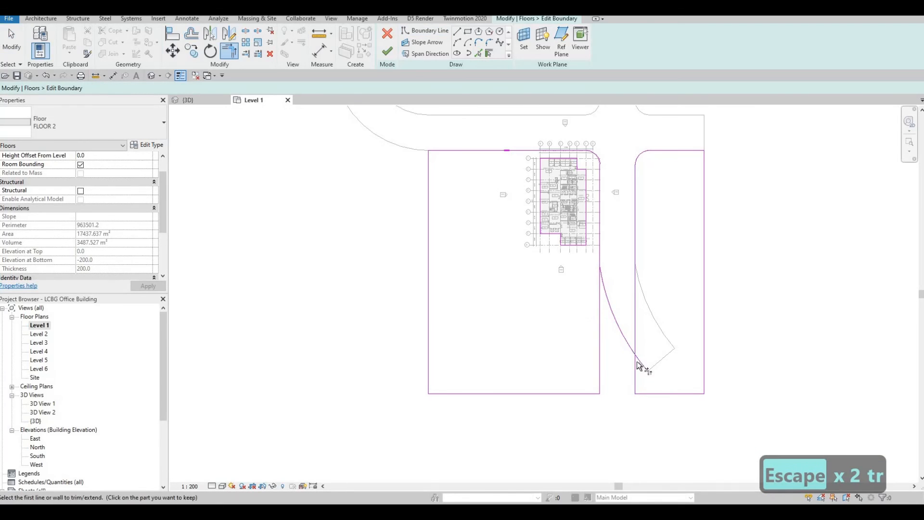
{"action": "left_click", "coordinate": [634, 373]}
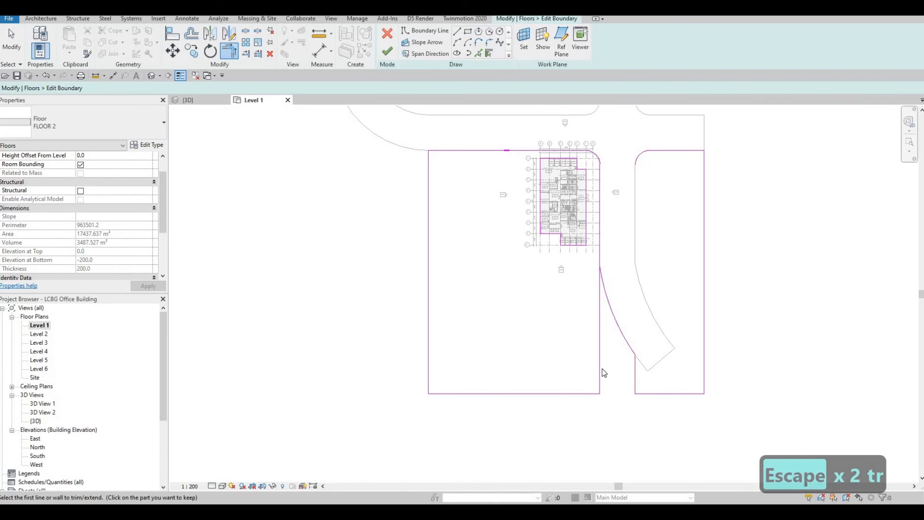
{"action": "key", "text": "Escape"}
{"action": "key", "text": "Escape"}
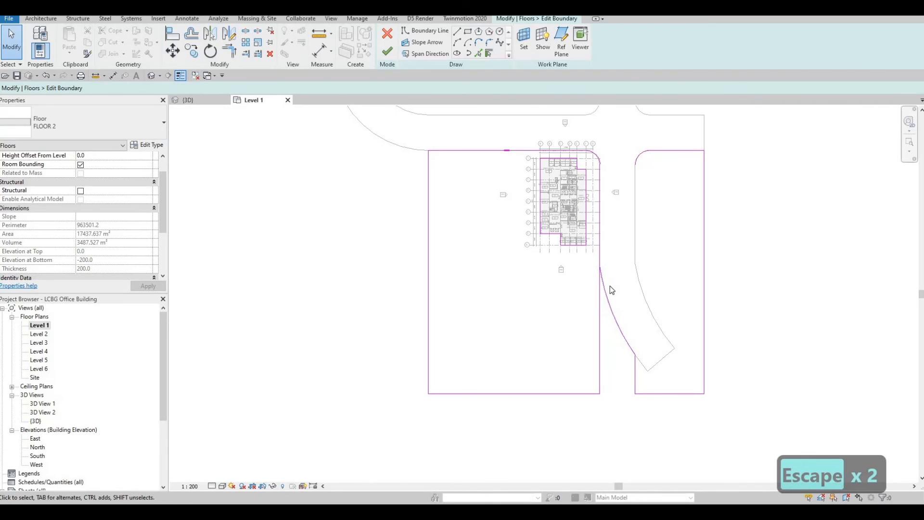
Step: Trim the west parcel's straight east edge to the picked road arc
{"action": "key", "text": "t"}
{"action": "key", "text": "r"}
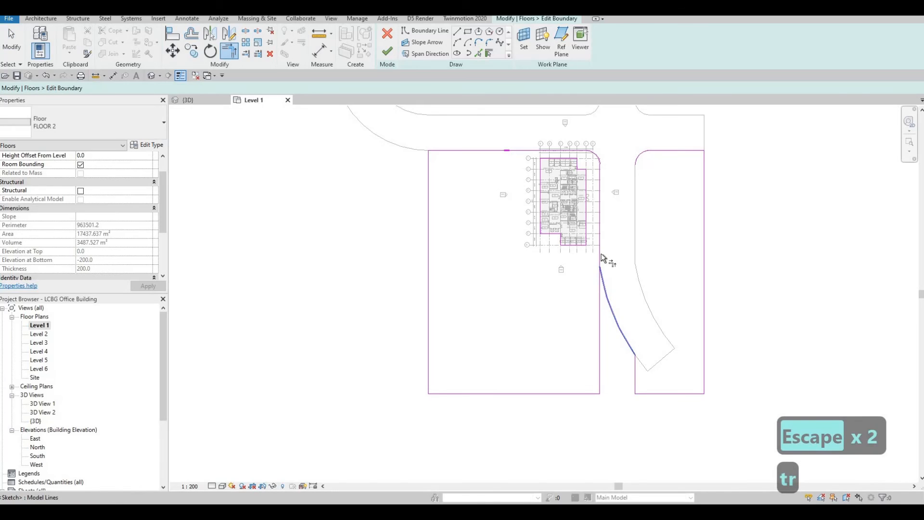
{"action": "left_click", "coordinate": [601, 254]}
{"action": "left_click", "coordinate": [647, 387]}
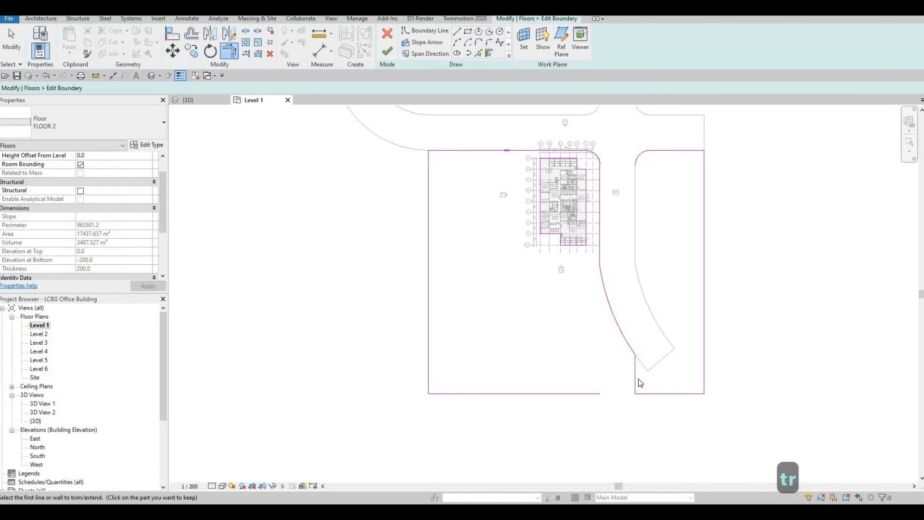
{"action": "key", "text": "Escape"}
{"action": "key", "text": "Escape"}
Step: Delete the east parcel's leftover lower west segment and its south boundary line
{"action": "left_click", "coordinate": [636, 376]}
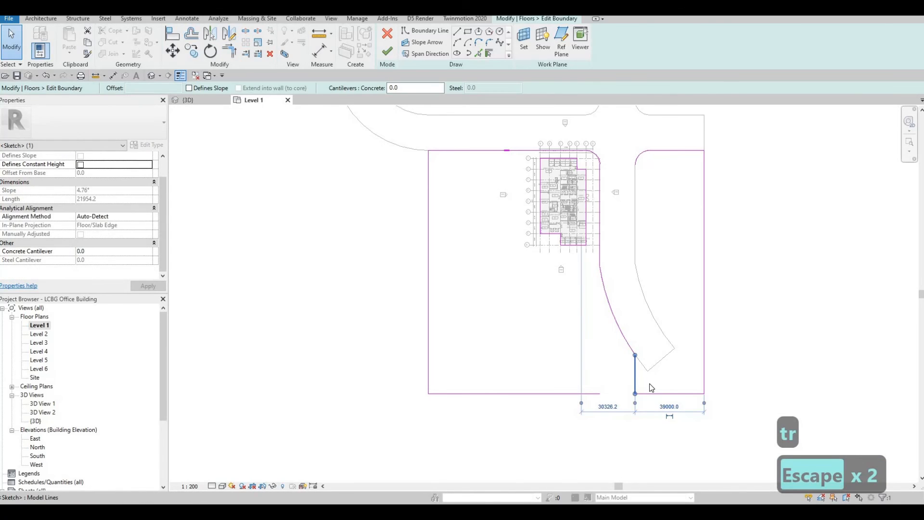
{"action": "key", "text": "Delete"}
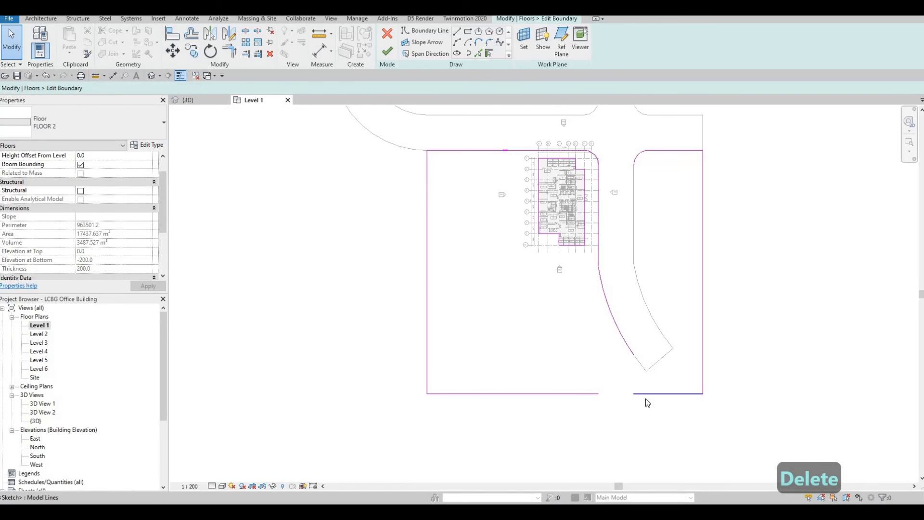
{"action": "key", "text": "Escape"}
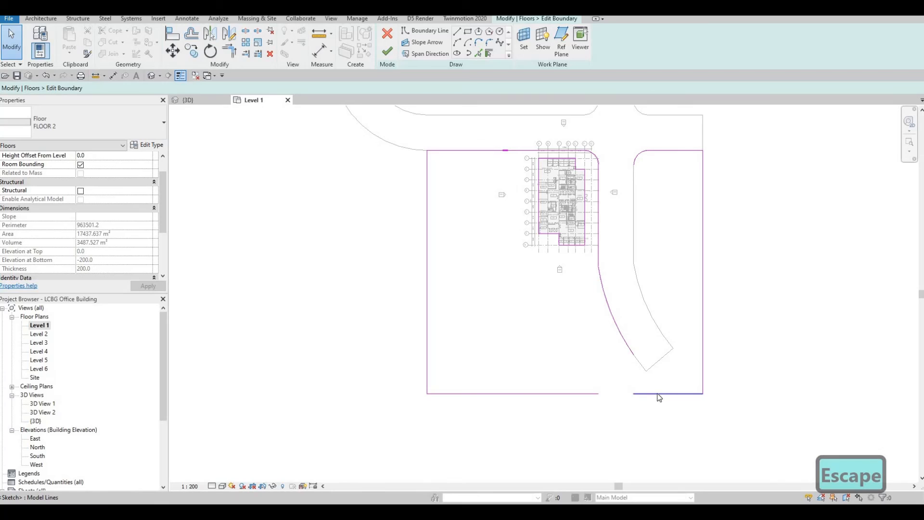
{"action": "left_click", "coordinate": [658, 394]}
{"action": "key", "text": "Delete"}
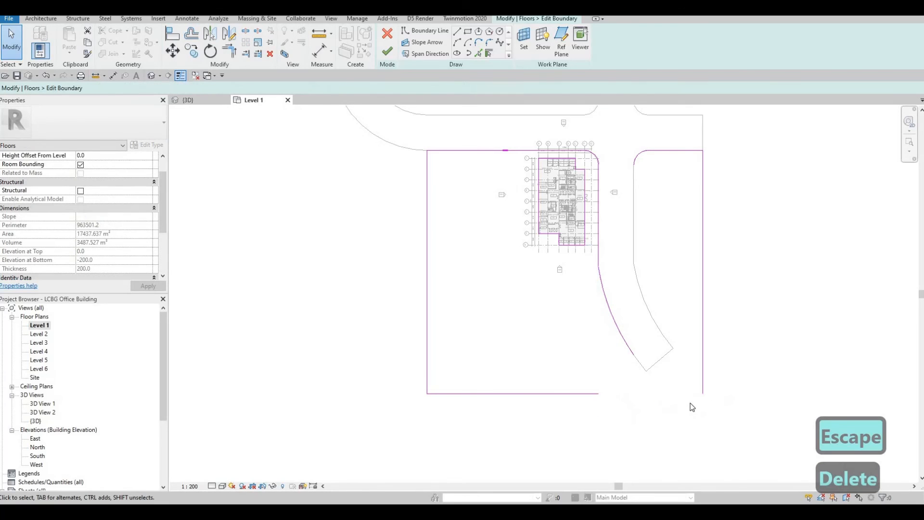
Step: Extend the west parcel's south boundary line to a corner with the east parcel's east edge
{"action": "key", "text": "t"}
{"action": "key", "text": "r"}
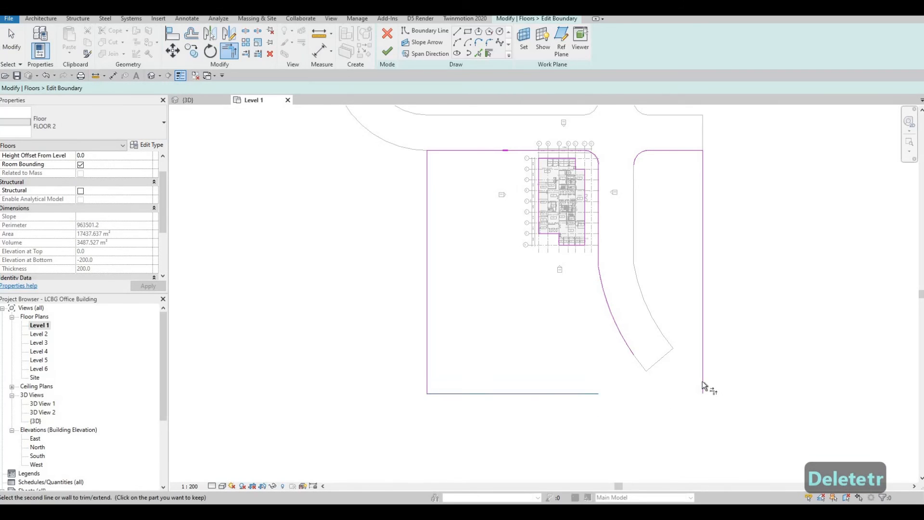
{"action": "left_click", "coordinate": [702, 383]}
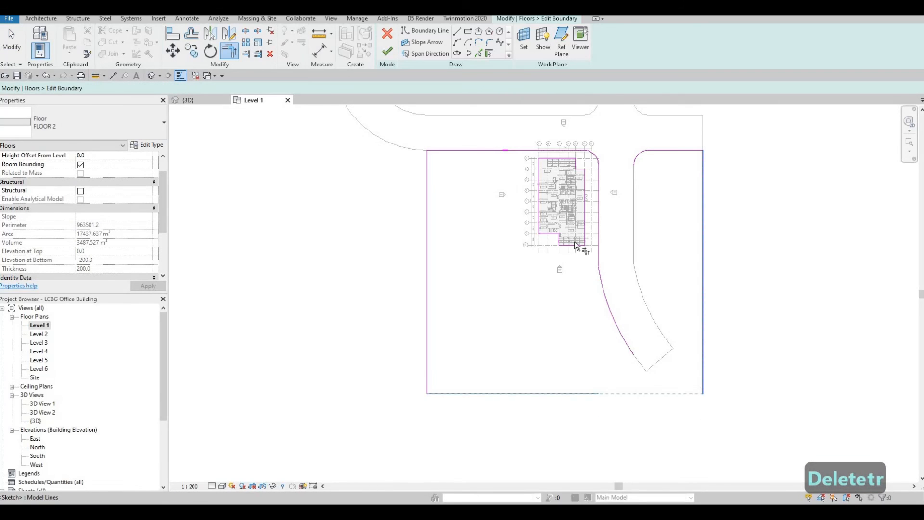
Step: Add the vertical road's bend end line, east arc and straight east edge to the floor boundary with Pick Lines
{"action": "left_click", "coordinate": [478, 53]}
{"action": "left_click", "coordinate": [660, 361]}
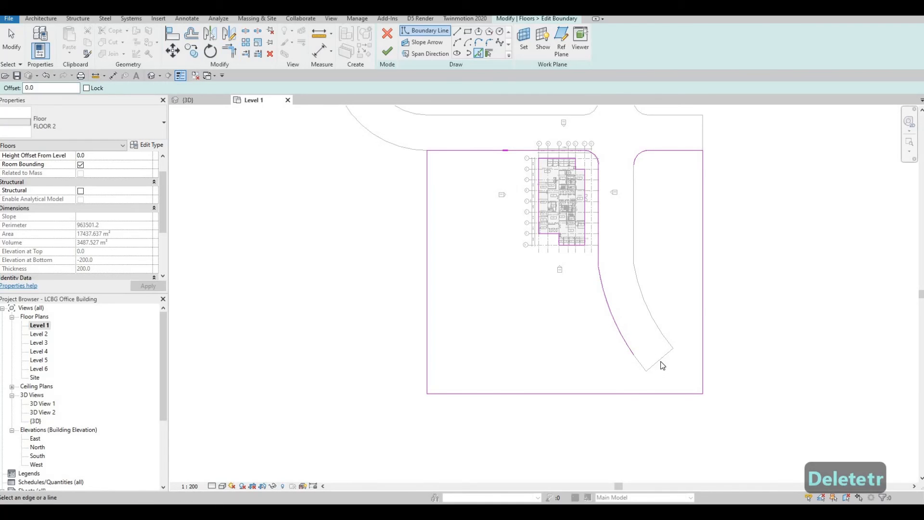
{"action": "left_click", "coordinate": [662, 330]}
{"action": "left_click", "coordinate": [632, 221]}
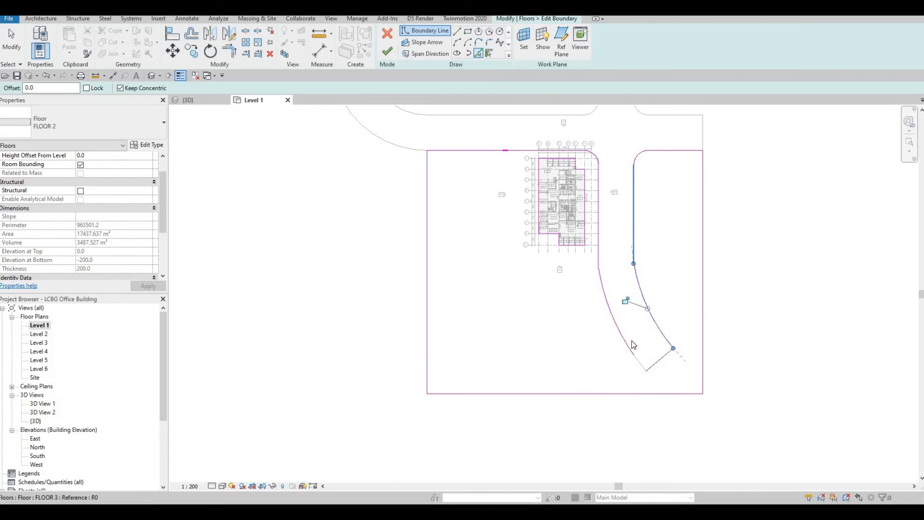
{"action": "key", "text": "Escape"}
{"action": "key", "text": "Escape"}
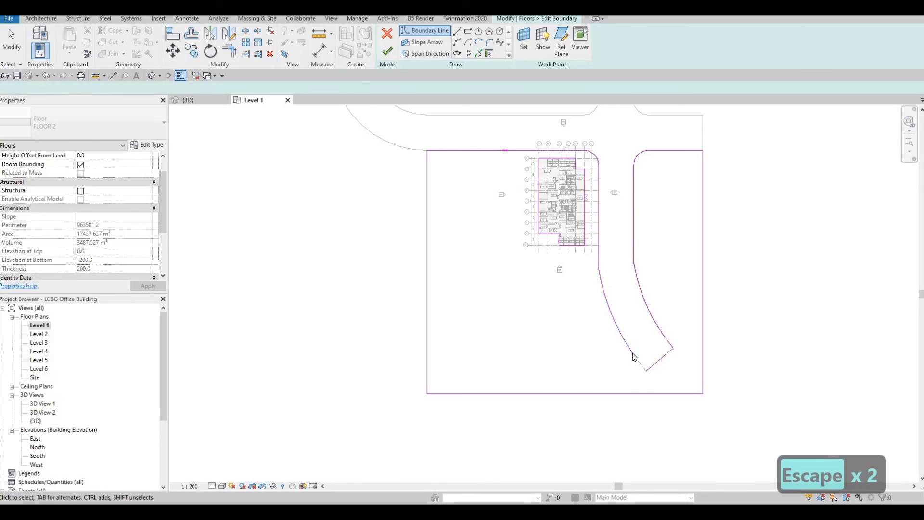
Step: Replace the shortened west arc with the full-length west arc picked from the road bend
{"action": "left_click", "coordinate": [633, 355]}
{"action": "key", "text": "Delete"}
{"action": "left_click", "coordinate": [478, 54]}
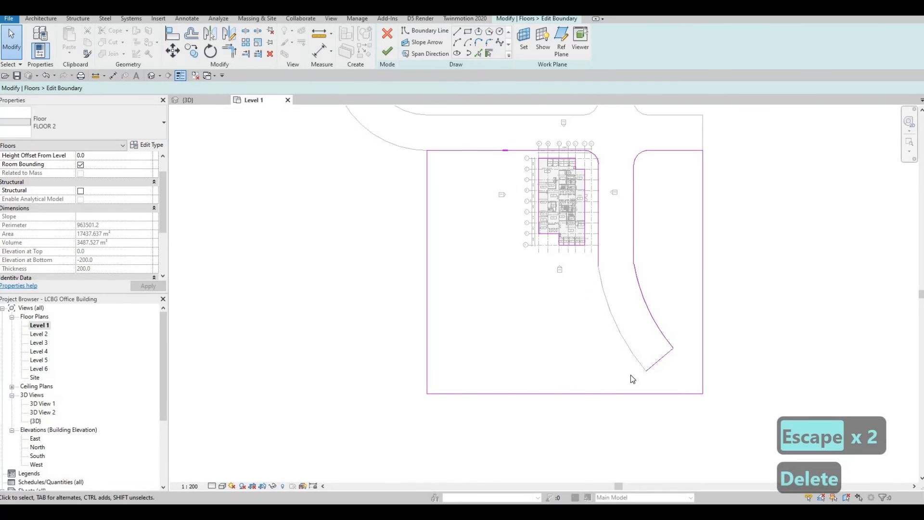
Step: Add the northwest road bend's outer arc and its end line to the floor boundary with Pick Lines
{"action": "middle_click_drag", "start_coordinate": [565, 322], "coordinate": [628, 450]}
{"action": "scroll", "coordinate": [628, 450], "scroll_direction": "down", "scroll_amount": 1}
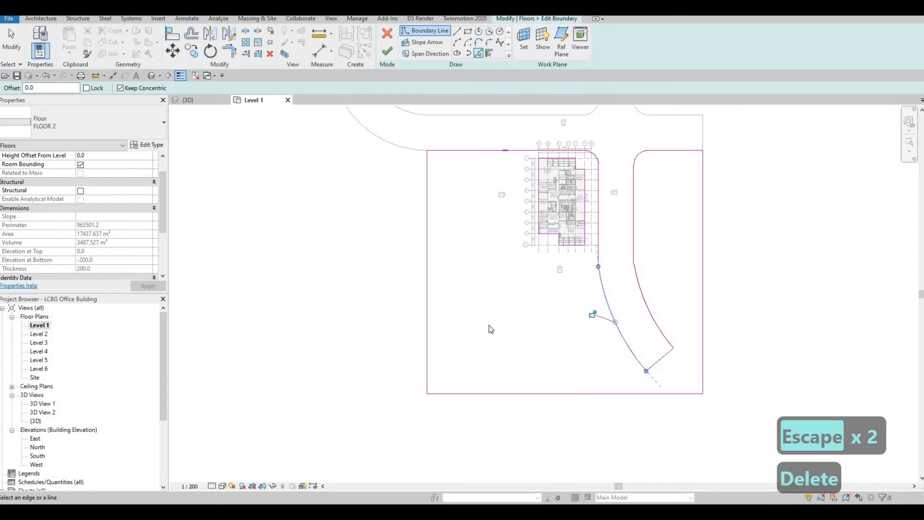
{"action": "key", "text": "Escape"}
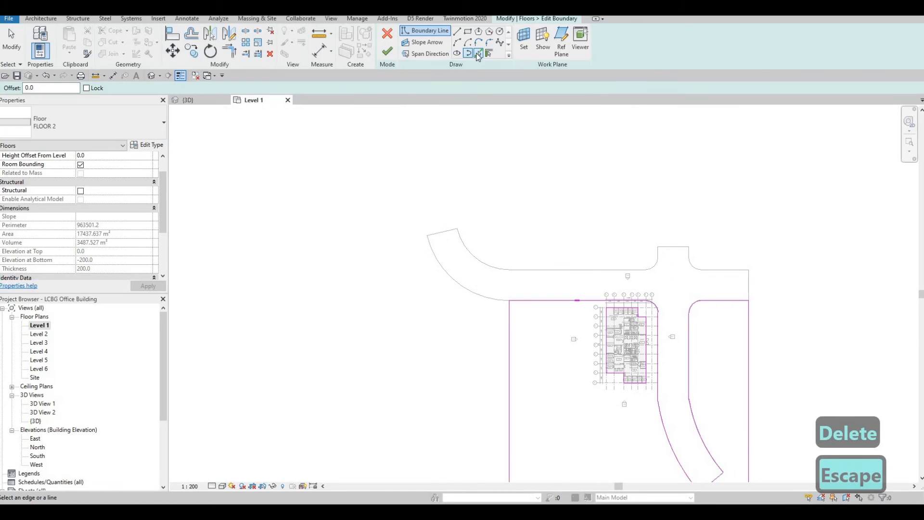
{"action": "left_click", "coordinate": [443, 270]}
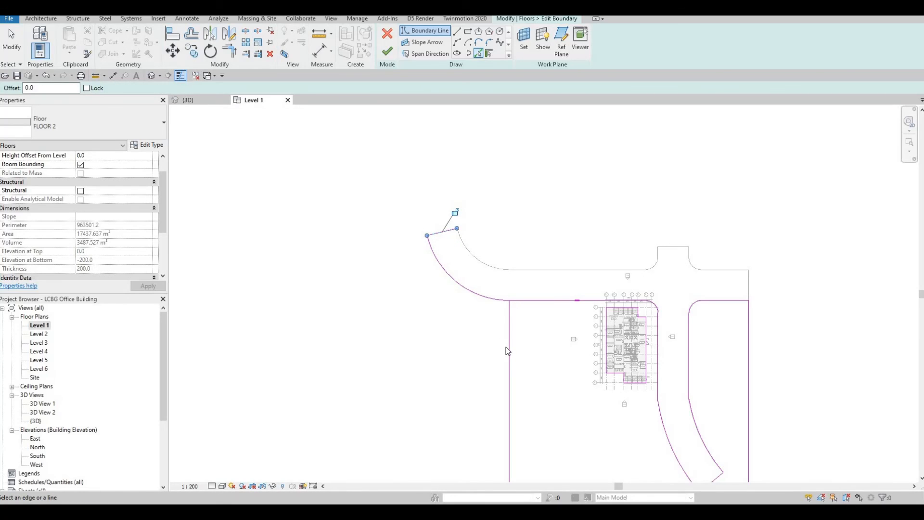
{"action": "key", "text": "Escape"}
{"action": "key", "text": "Escape"}
Step: Delete the straight west boundary line and the northwest road bend's end line from the floor sketch
{"action": "mouse_move", "coordinate": [507, 346]}
{"action": "left_mouse_down"}
{"action": "mouse_move", "coordinate": [412, 315]}
{"action": "mouse_move", "coordinate": [431, 309]}
{"action": "mouse_move", "coordinate": [393, 313]}
{"action": "mouse_move", "coordinate": [412, 312]}
{"action": "left_mouse_up"}
{"action": "key", "text": "Escape"}
{"action": "key", "text": "Escape"}
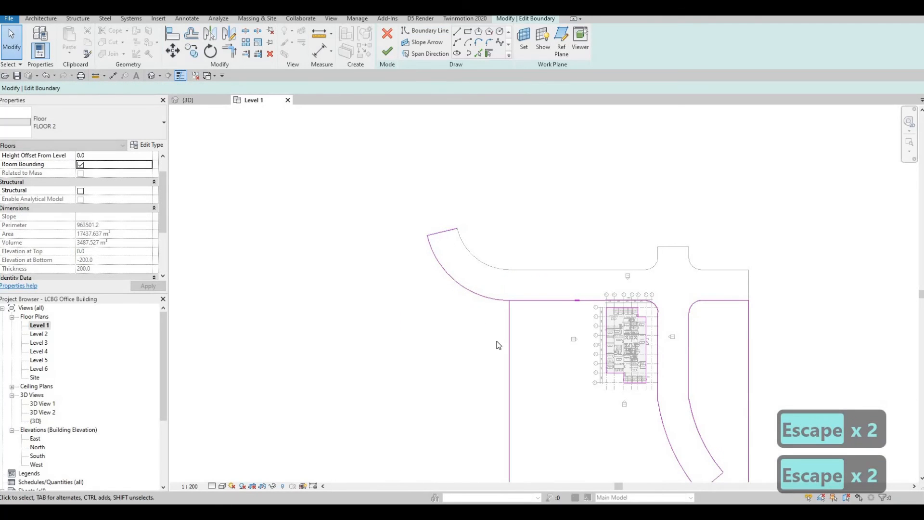
{"action": "left_click", "coordinate": [510, 340]}
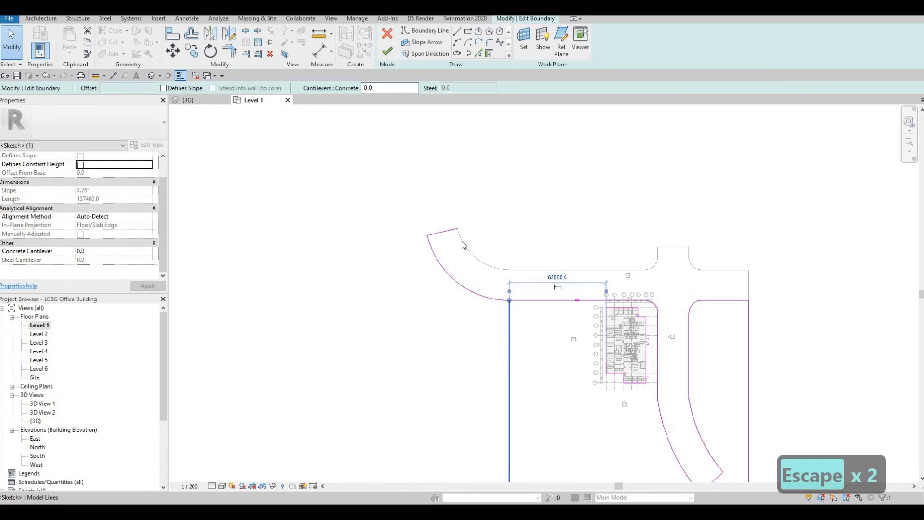
{"action": "key", "text": "Delete"}
{"action": "left_click", "coordinate": [448, 232]}
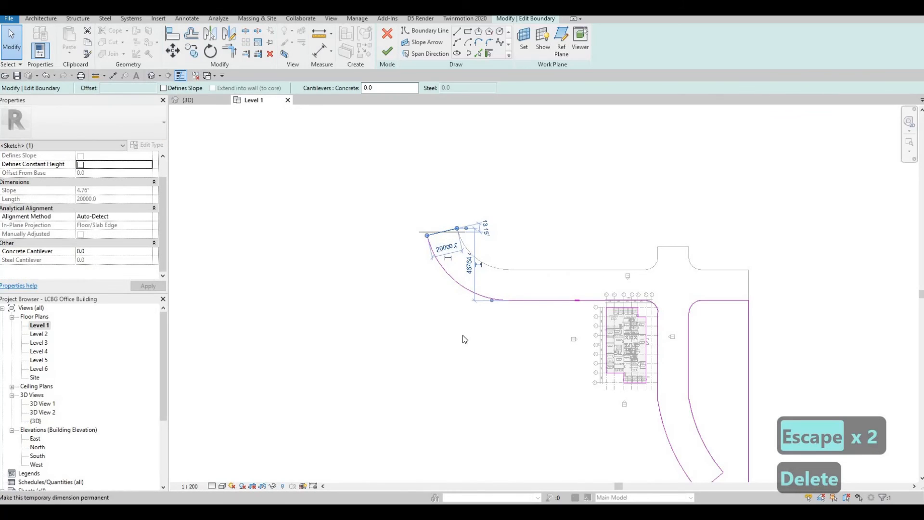
{"action": "key", "text": "Delete"}
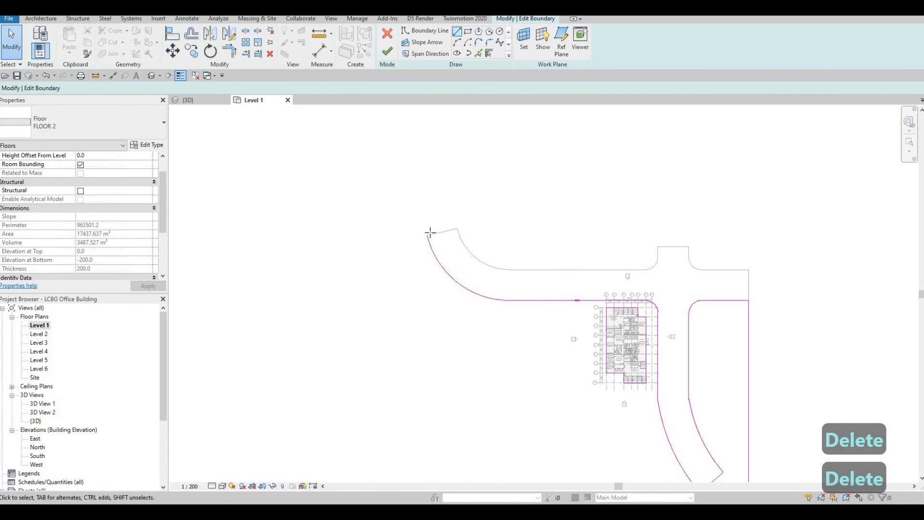
Step: Draw a vertical boundary line southward from the outer end of the northwest bend's arc
{"action": "left_click", "coordinate": [427, 235]}
{"action": "scroll", "coordinate": [427, 418], "scroll_direction": "up", "scroll_amount": 1}
{"action": "middle_click_drag", "start_coordinate": [426, 420], "coordinate": [439, 327]}
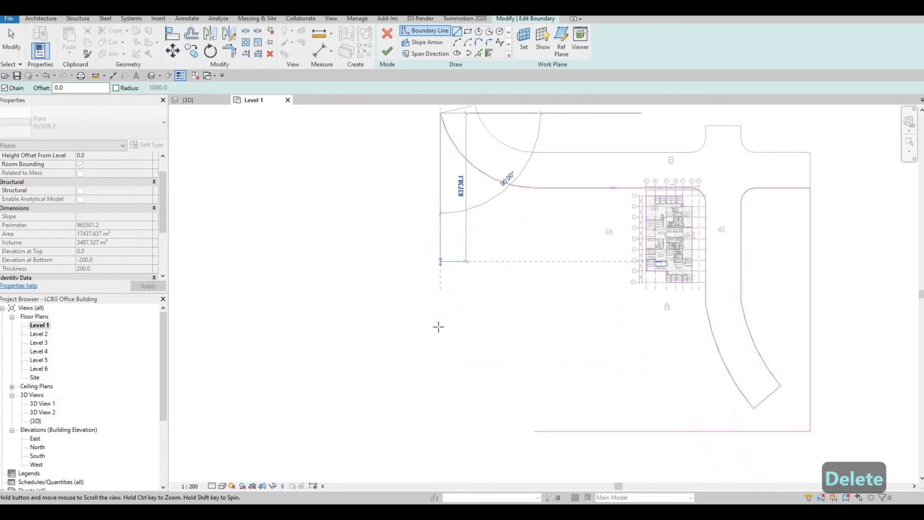
{"action": "scroll", "coordinate": [438, 327], "scroll_direction": "down", "scroll_amount": 1}
{"action": "key", "text": "Escape"}
{"action": "key", "text": "Escape"}
Step: Join the new west line and the south boundary line into a corner with Trim/Extend, and finish the floor sketch
{"action": "key", "text": "t"}
{"action": "key", "text": "r"}
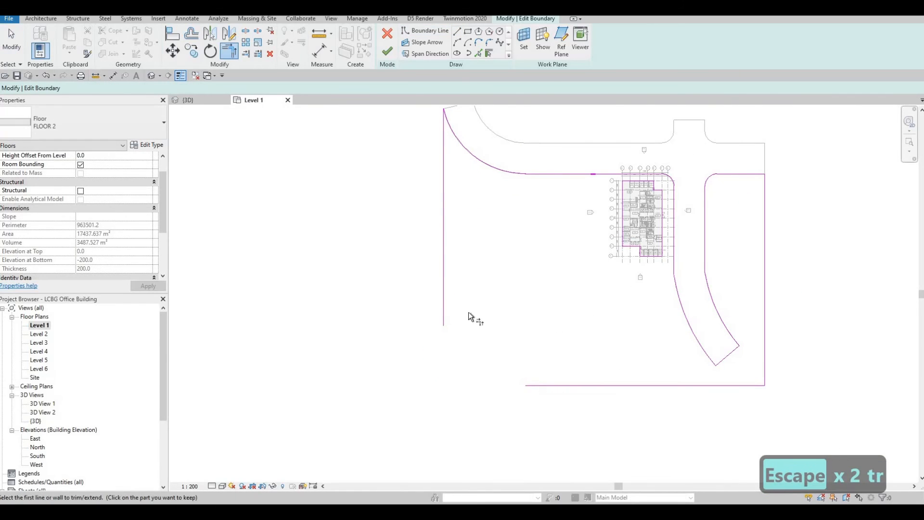
{"action": "left_click", "coordinate": [445, 280]}
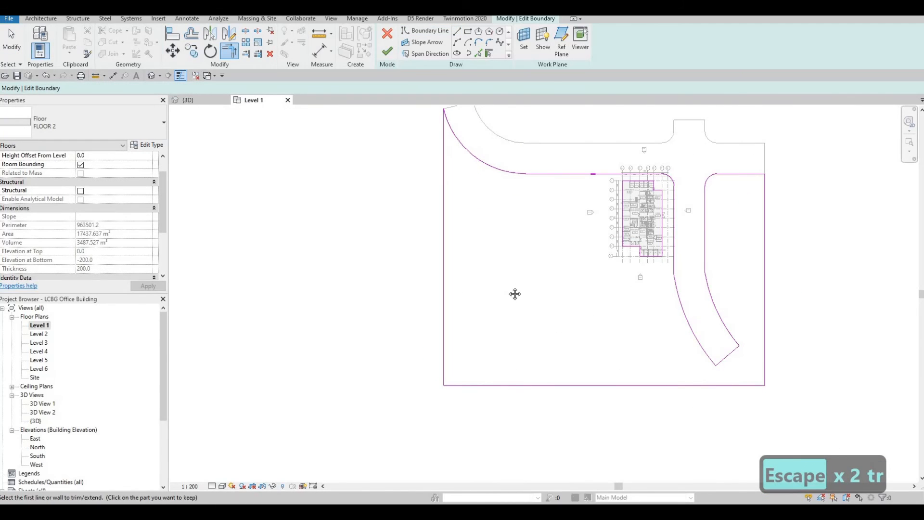
{"action": "key", "text": "Escape"}
{"action": "key", "text": "Escape"}
{"action": "scroll", "coordinate": [599, 184], "scroll_direction": "up", "scroll_amount": 4}
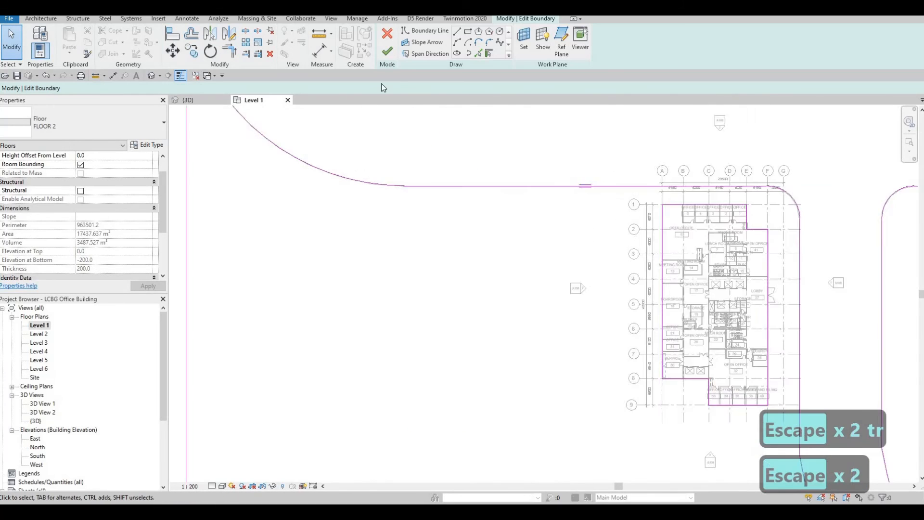
{"action": "left_click", "coordinate": [387, 51]}
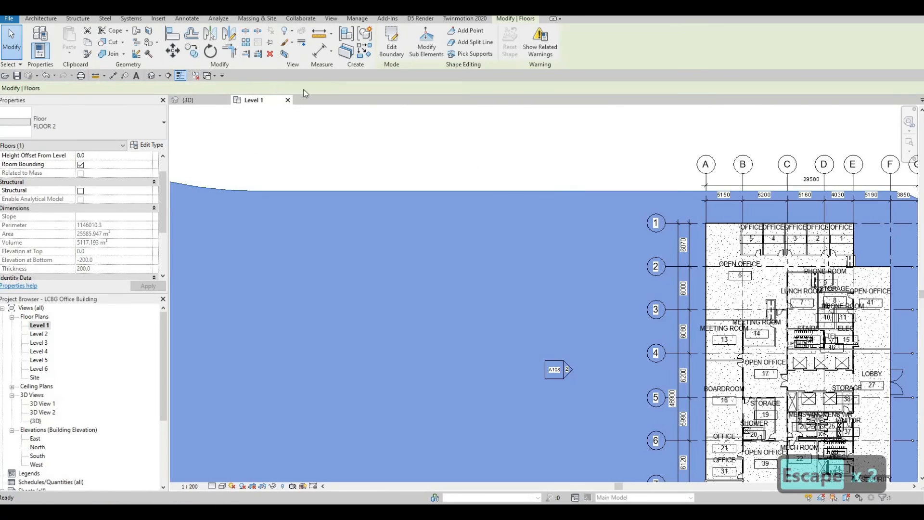
Step: Deselect the floor in the 3D view and view the updated model in Twinmotion
{"action": "left_click", "coordinate": [194, 99]}
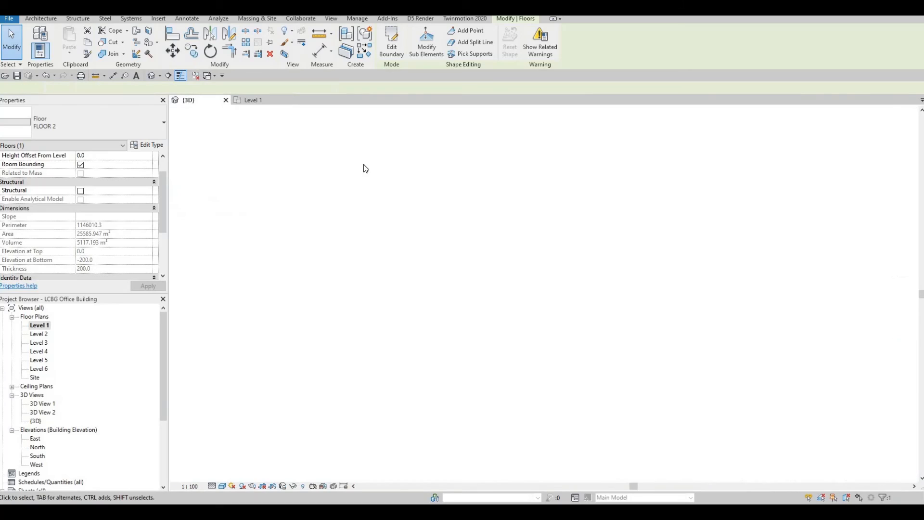
{"action": "key", "text": "Escape"}
{"action": "key", "text": "Escape"}
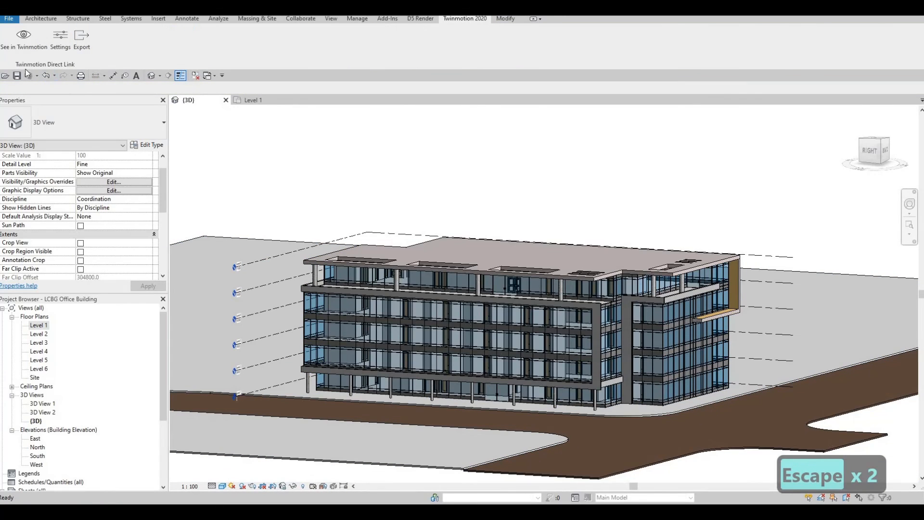
{"action": "left_click", "coordinate": [23, 37]}
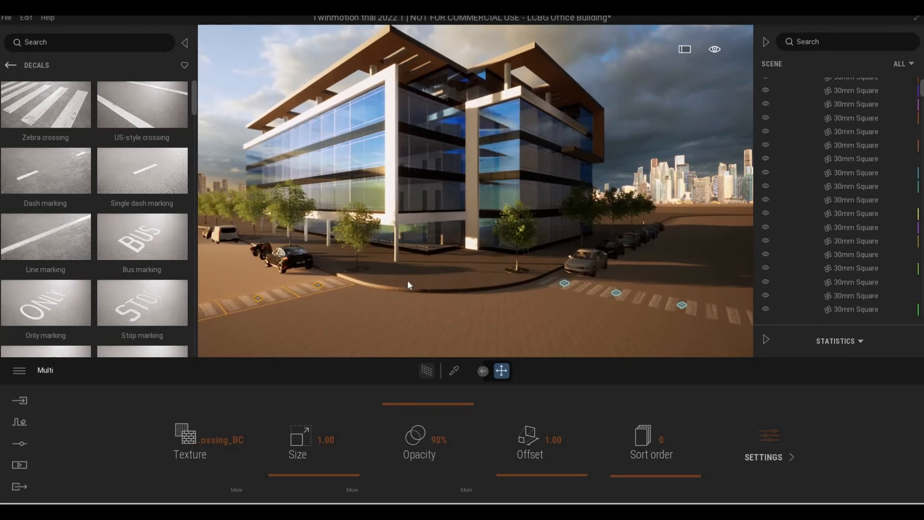
Step: Examine the office building and its street corner from a shifted viewpoint, and deselect the zebra crossing decals
{"action": "right_click_drag", "start_coordinate": [408, 281], "coordinate": [396, 281]}
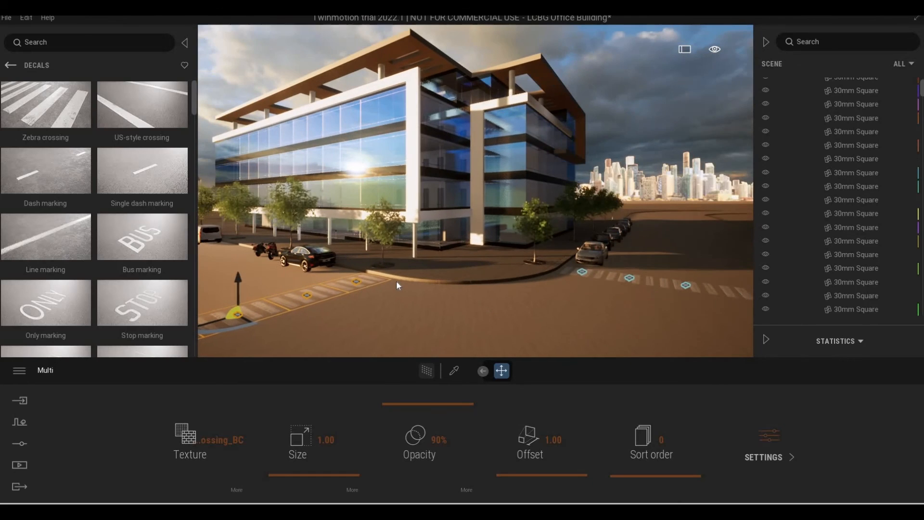
{"action": "key", "text": "a"}
{"action": "key", "text": "a"}
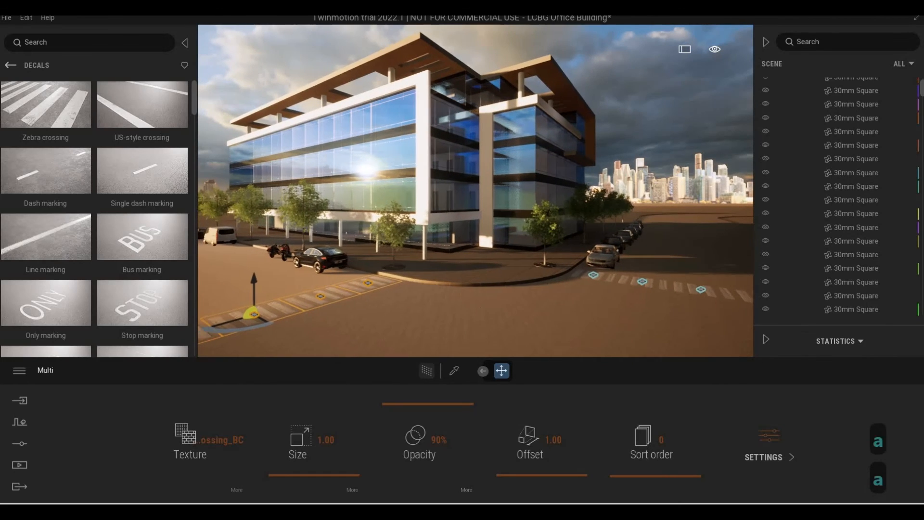
{"action": "key", "text": "a"}
{"action": "key", "text": "d"}
{"action": "key", "text": "s"}
{"action": "key", "text": "w"}
{"action": "key", "text": "e"}
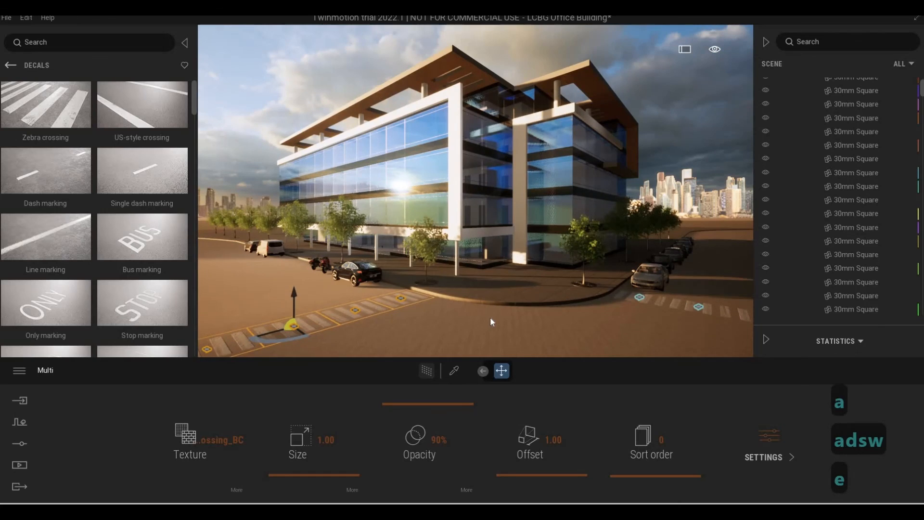
{"action": "key", "text": "Escape"}
{"action": "key", "text": "Escape"}
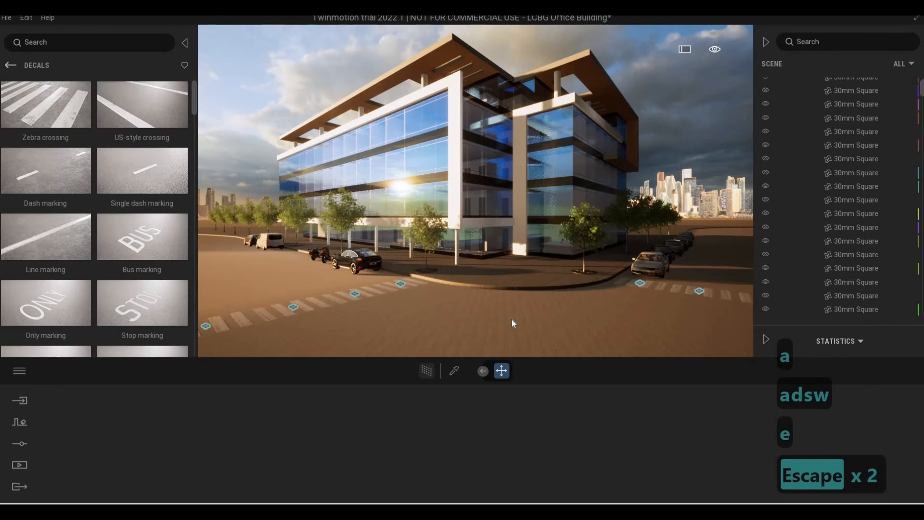